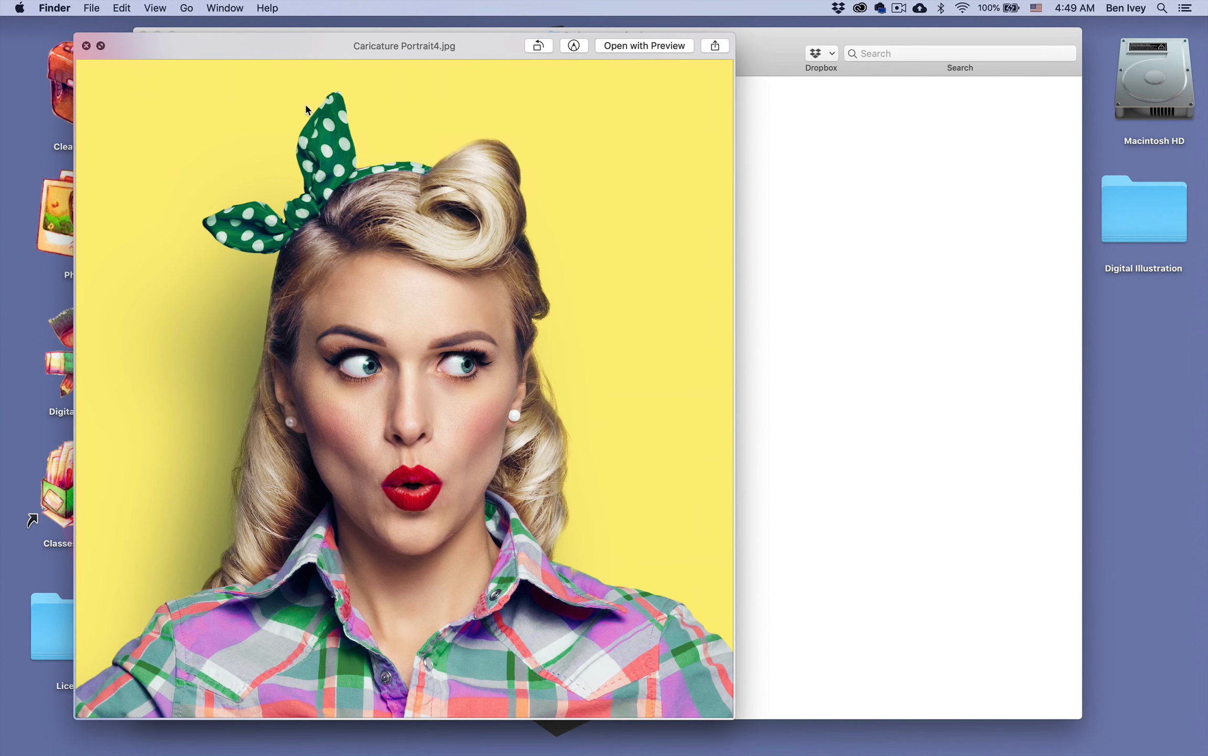
Step: Browse the large previews of Caricature Portrait4.jpg and the portraits following it, and close the preview
{"action": "key", "text": "Right"}
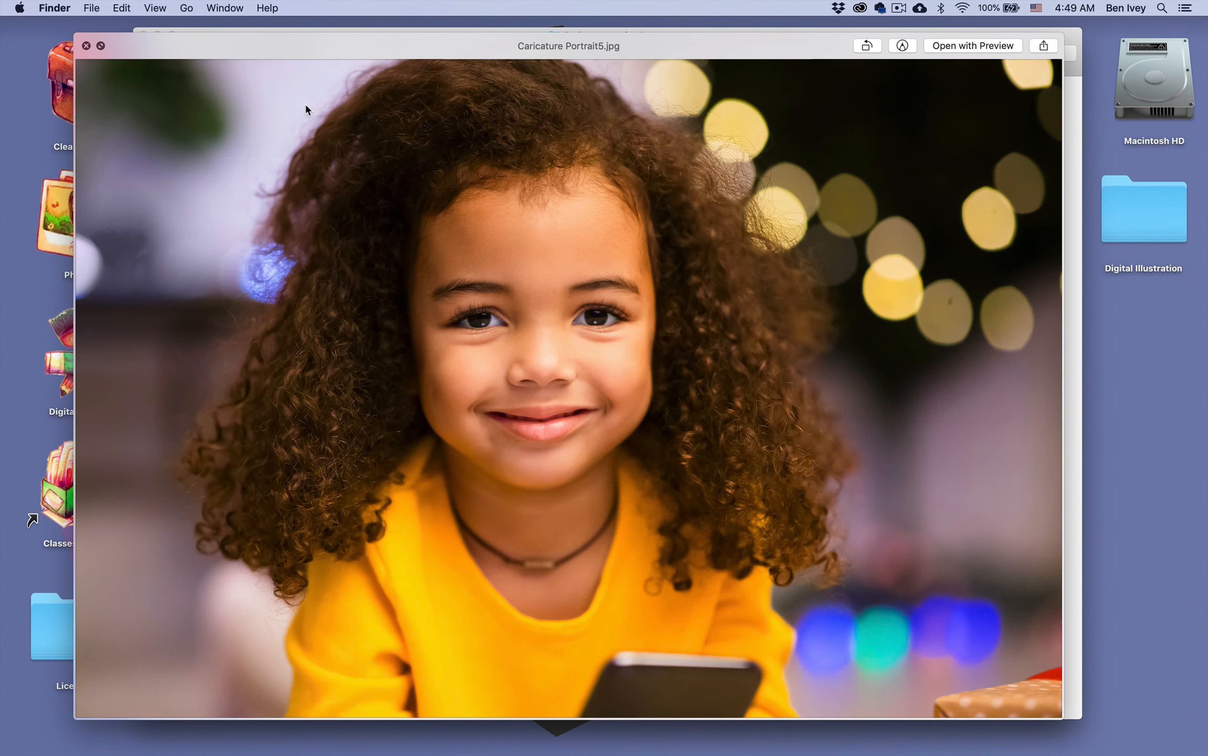
{"action": "key", "text": "Right"}
{"action": "key", "text": "Left"}
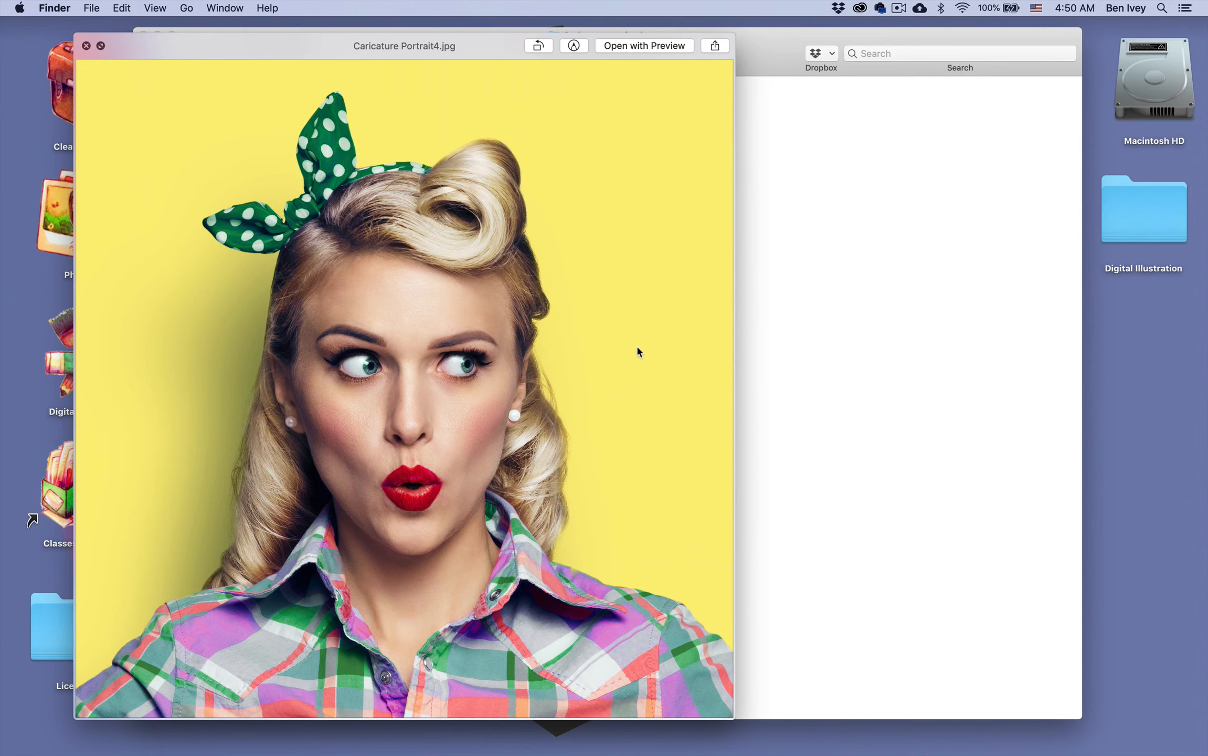
{"action": "key", "text": "space"}
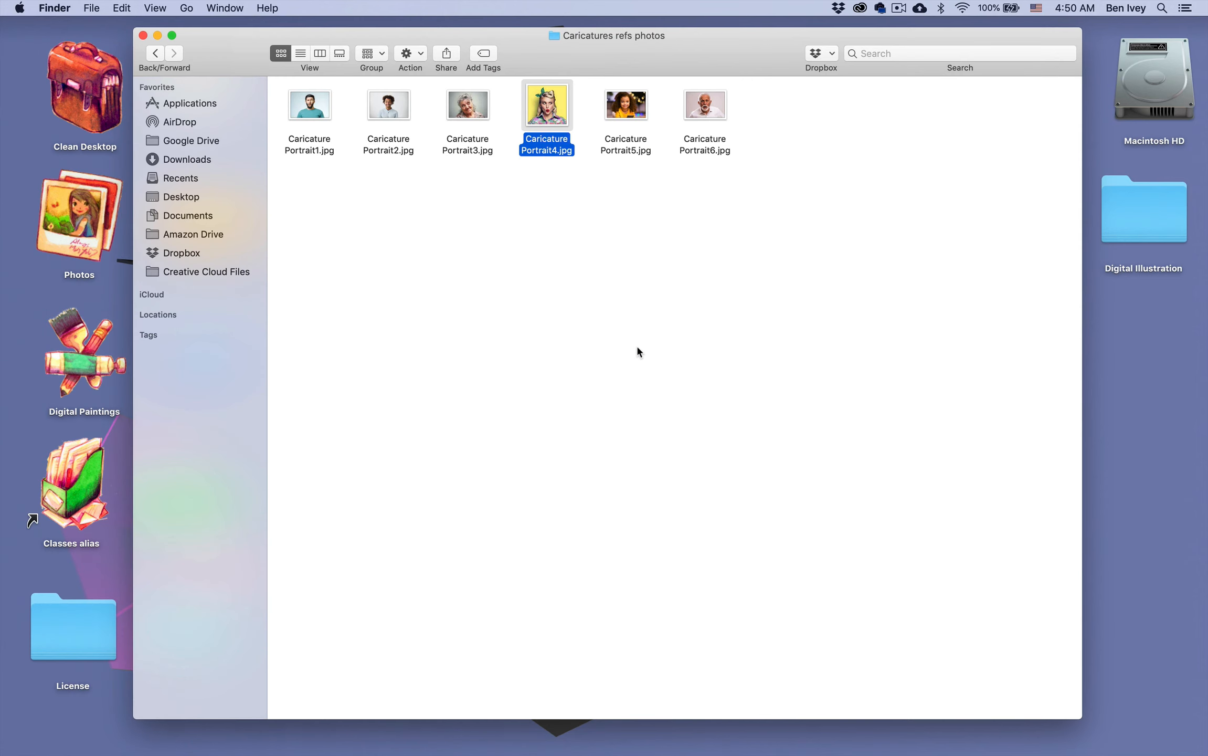
{"action": "left_click", "coordinate": [637, 348]}
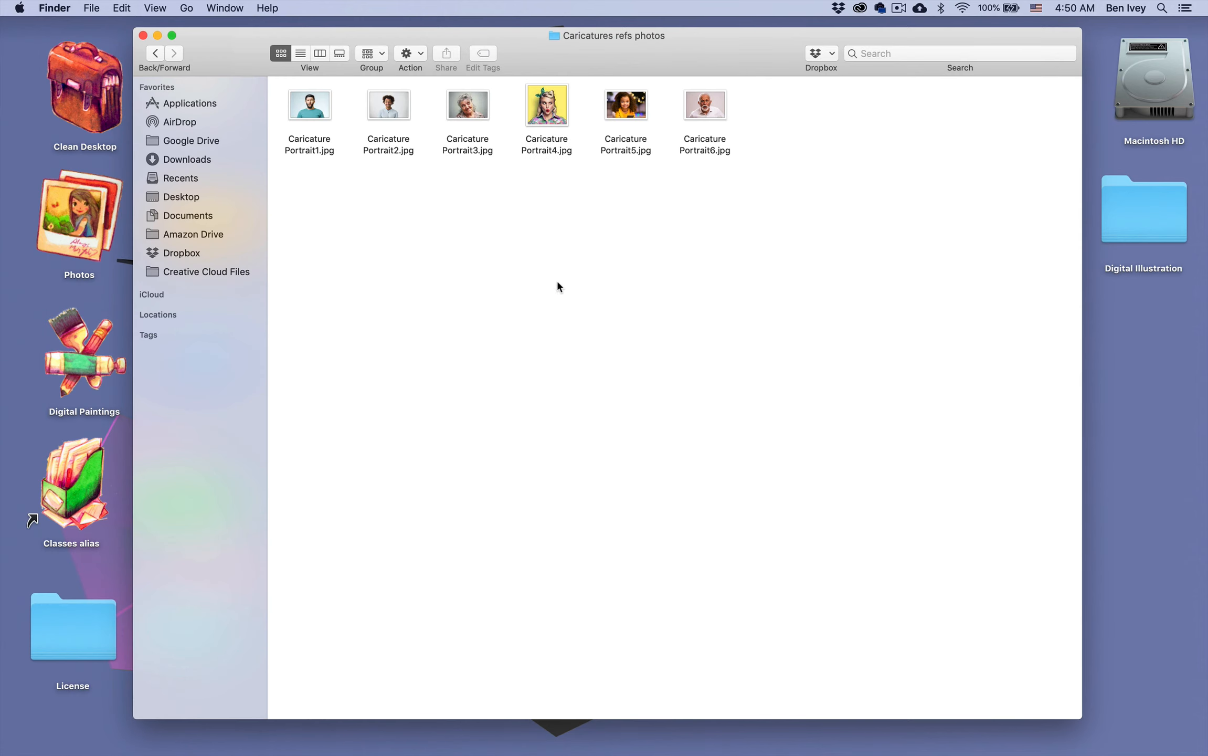
Step: Preview Caricature Portrait1.jpg at large size and return to the reference photos folder
{"action": "left_click", "coordinate": [388, 120]}
{"action": "left_click", "coordinate": [310, 104]}
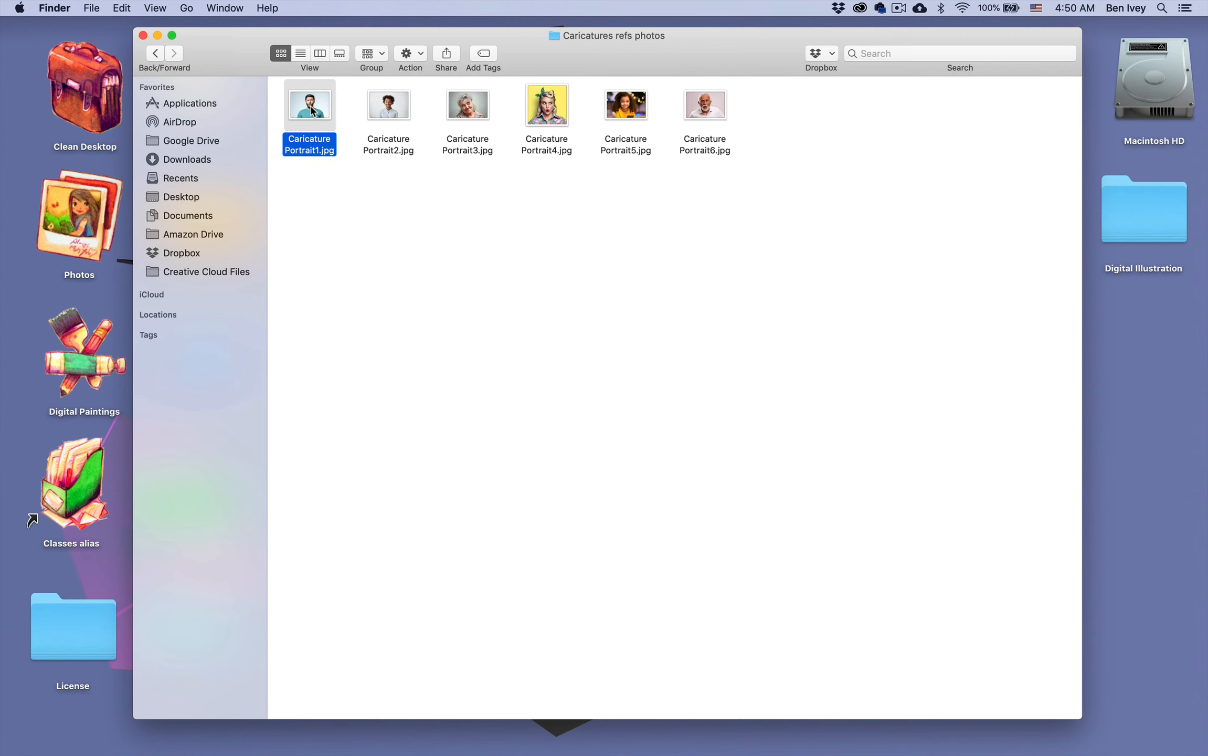
{"action": "key", "text": "space"}
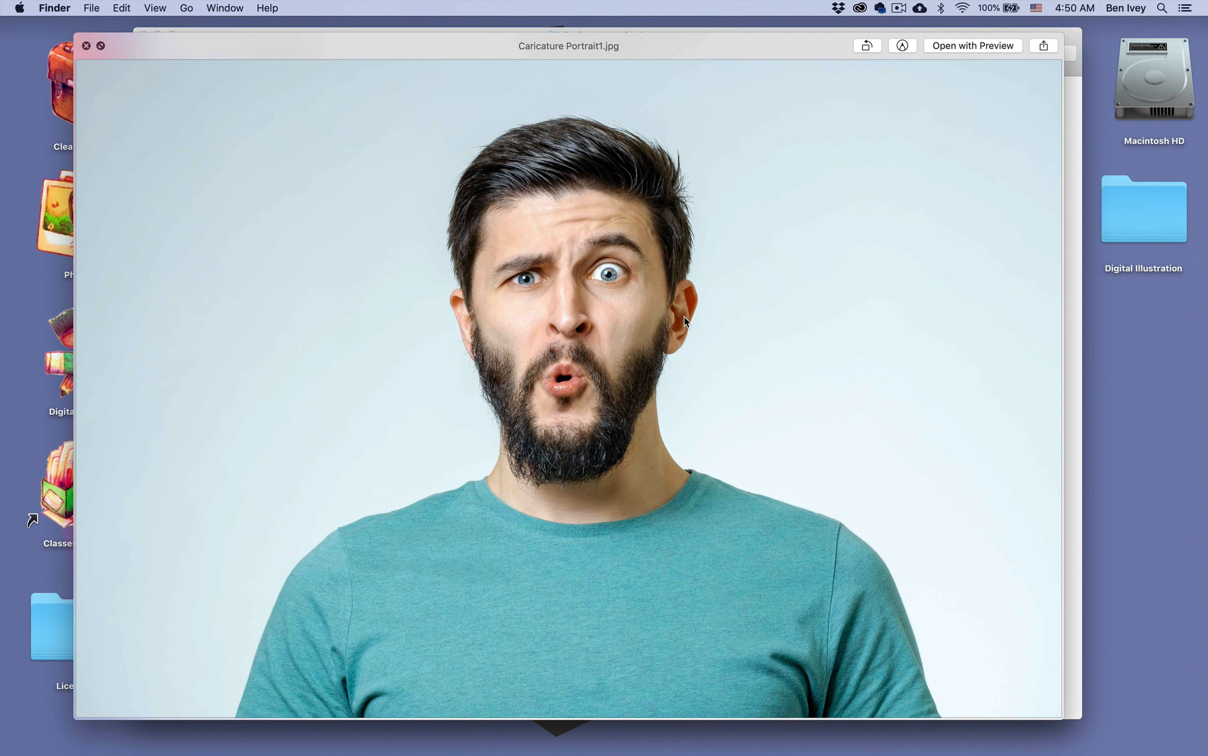
{"action": "key", "text": "space"}
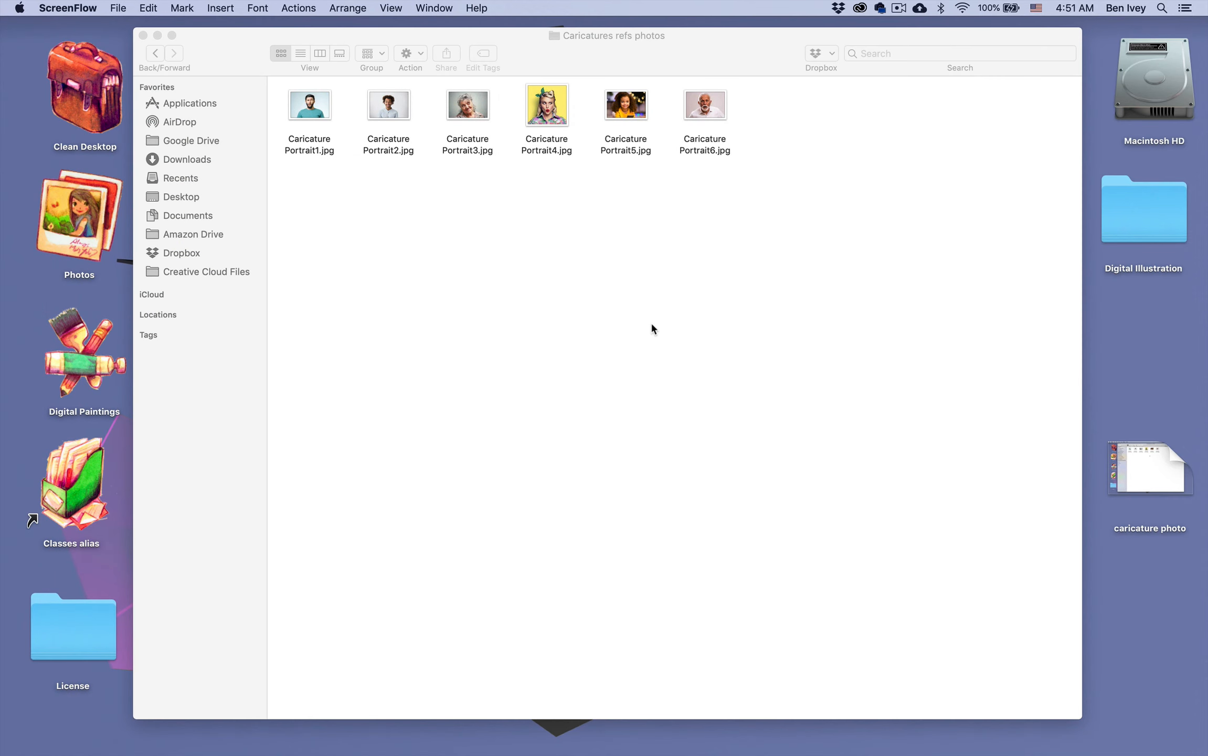
{"action": "left_click", "coordinate": [514, 242]}
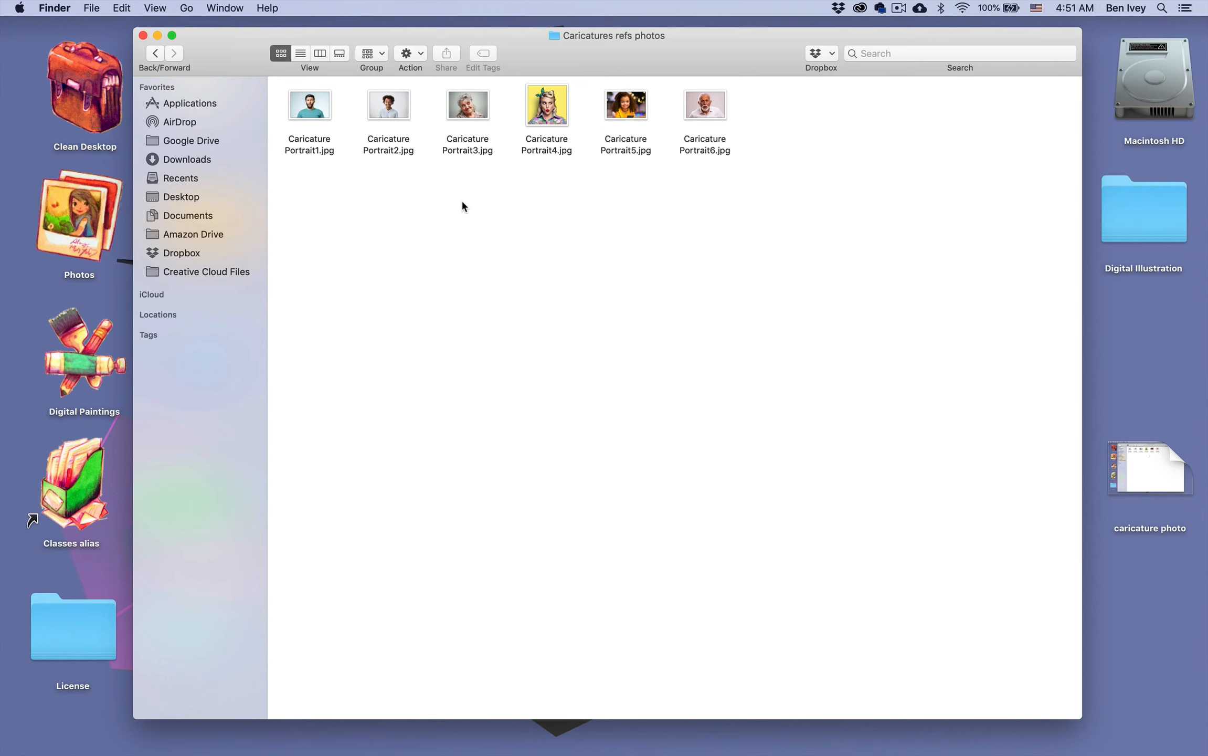
Step: Compare the large previews of Caricature Portrait1.jpg and Caricature Portrait3.jpg
{"action": "left_click", "coordinate": [310, 153]}
{"action": "key", "text": "space"}
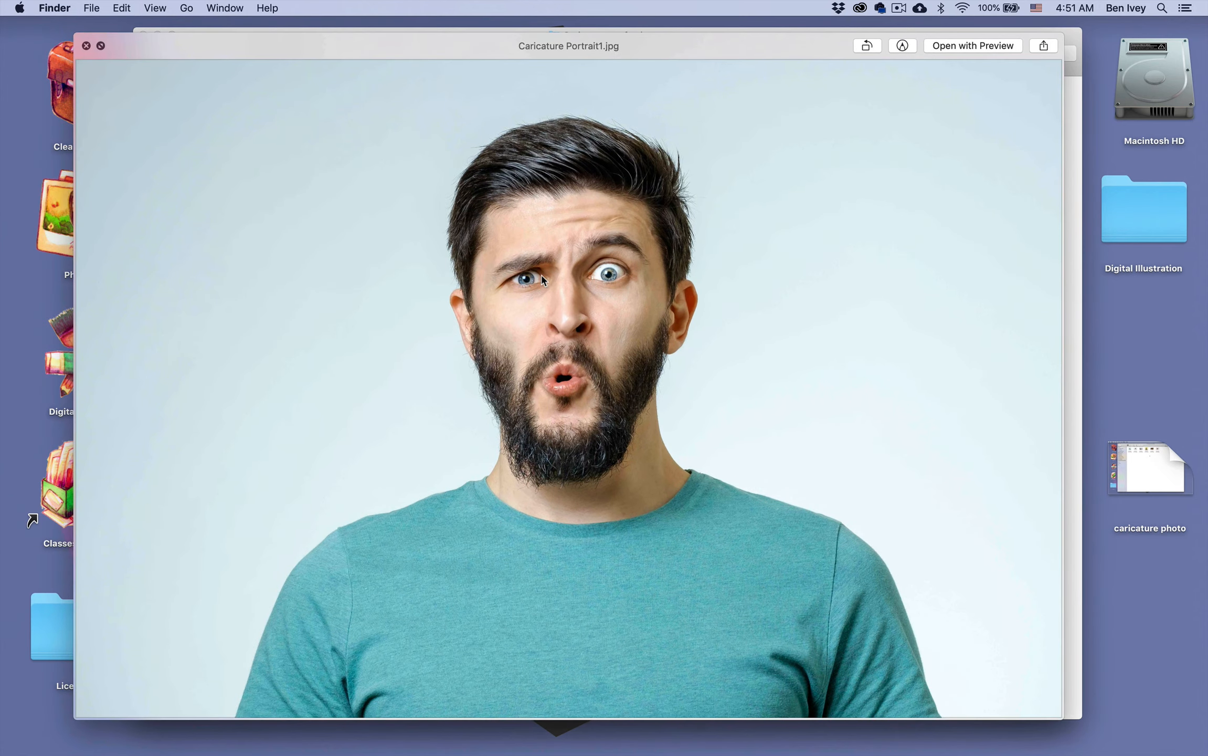
{"action": "key", "text": "space"}
{"action": "left_click", "coordinate": [480, 153]}
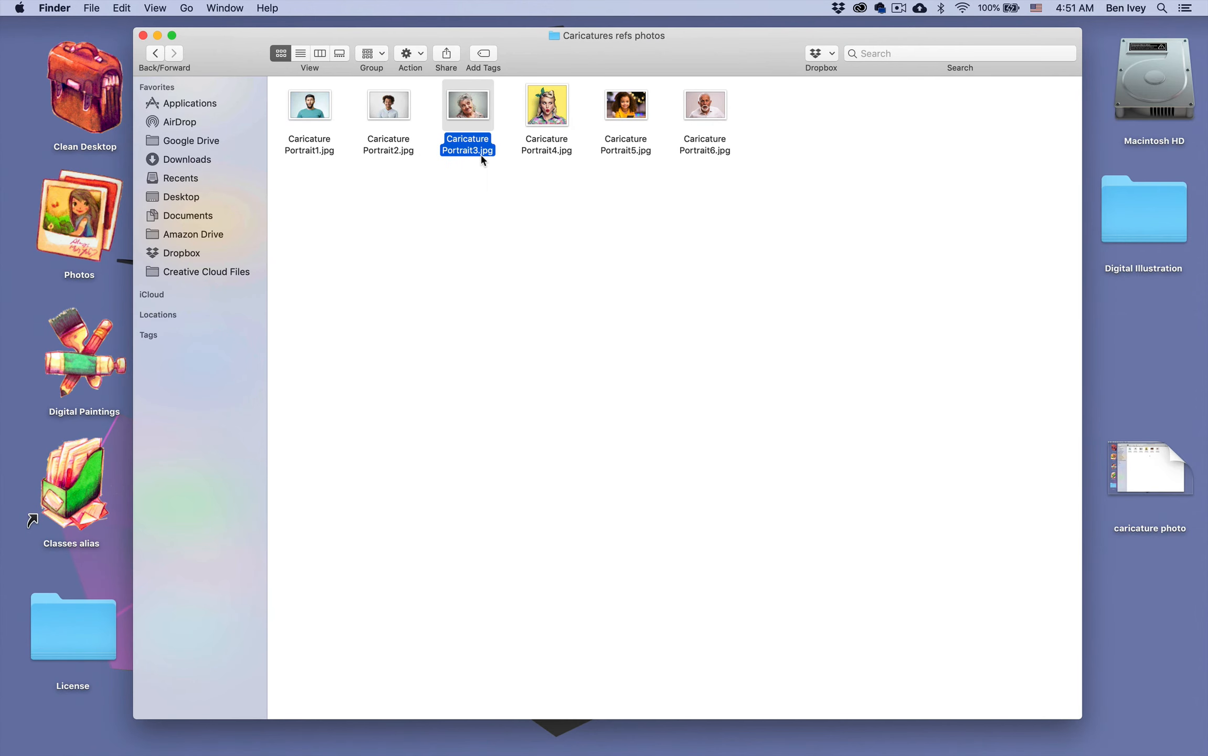
{"action": "key", "text": "space"}
{"action": "key", "text": "space"}
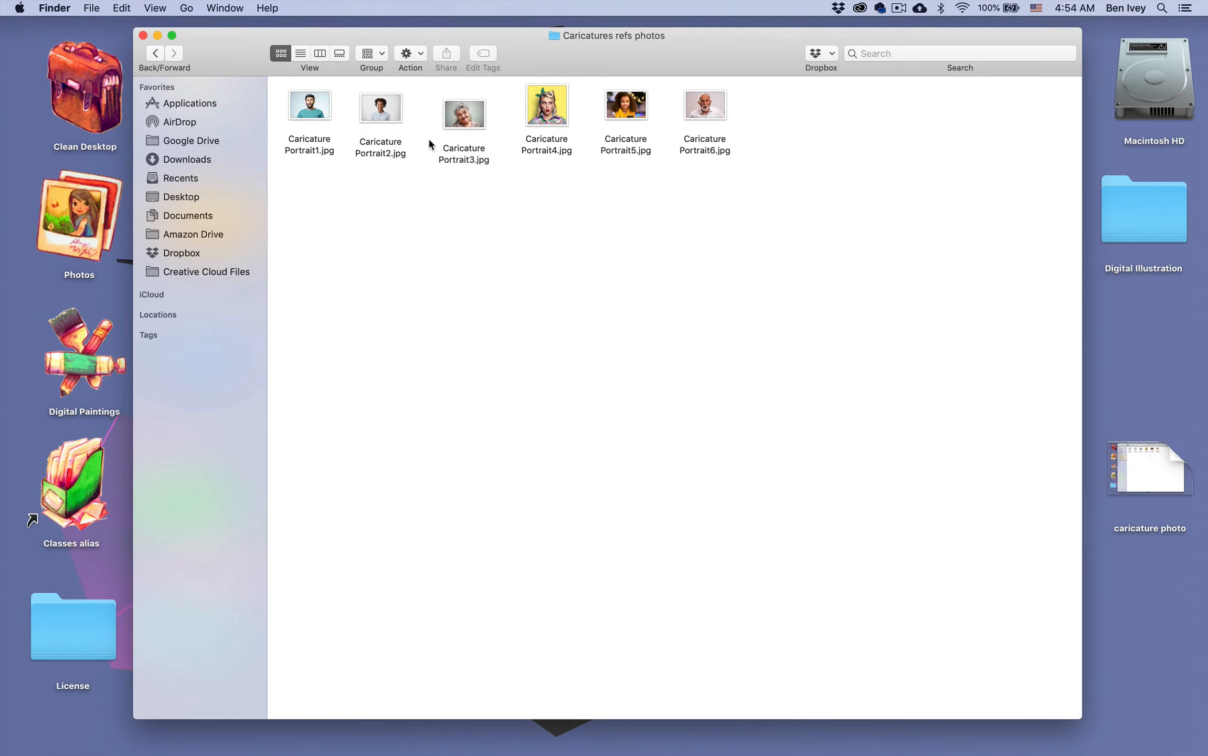
Step: Move Caricature Portrait2.jpg and Caricature Portrait3.jpg out of the row of photos to the empty area below
{"action": "left_click_drag", "start_coordinate": [386, 114], "coordinate": [402, 260]}
{"action": "left_click", "coordinate": [467, 120]}
{"action": "left_click_drag", "start_coordinate": [466, 120], "coordinate": [495, 261]}
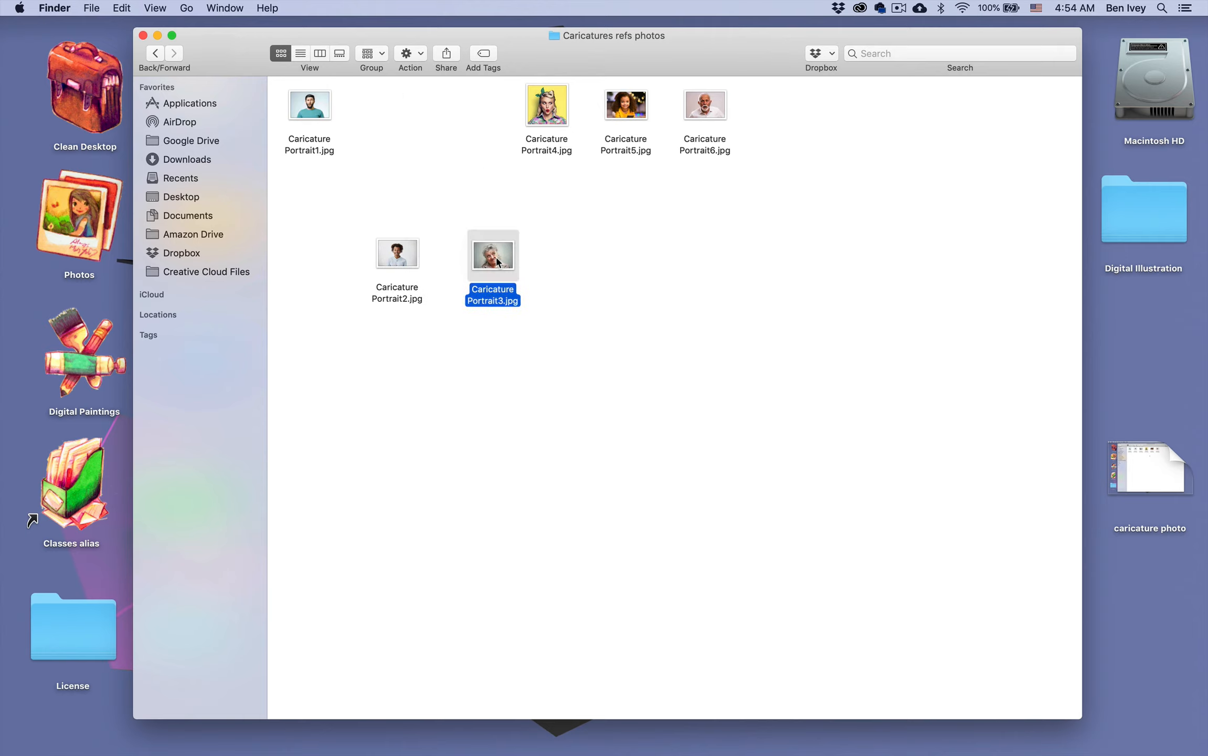
{"action": "left_click", "coordinate": [450, 209]}
Step: Preview the two separated photos, Caricature Portrait2.jpg and Caricature Portrait3.jpg, and close the preview
{"action": "left_click", "coordinate": [410, 259]}
{"action": "key", "text": "space"}
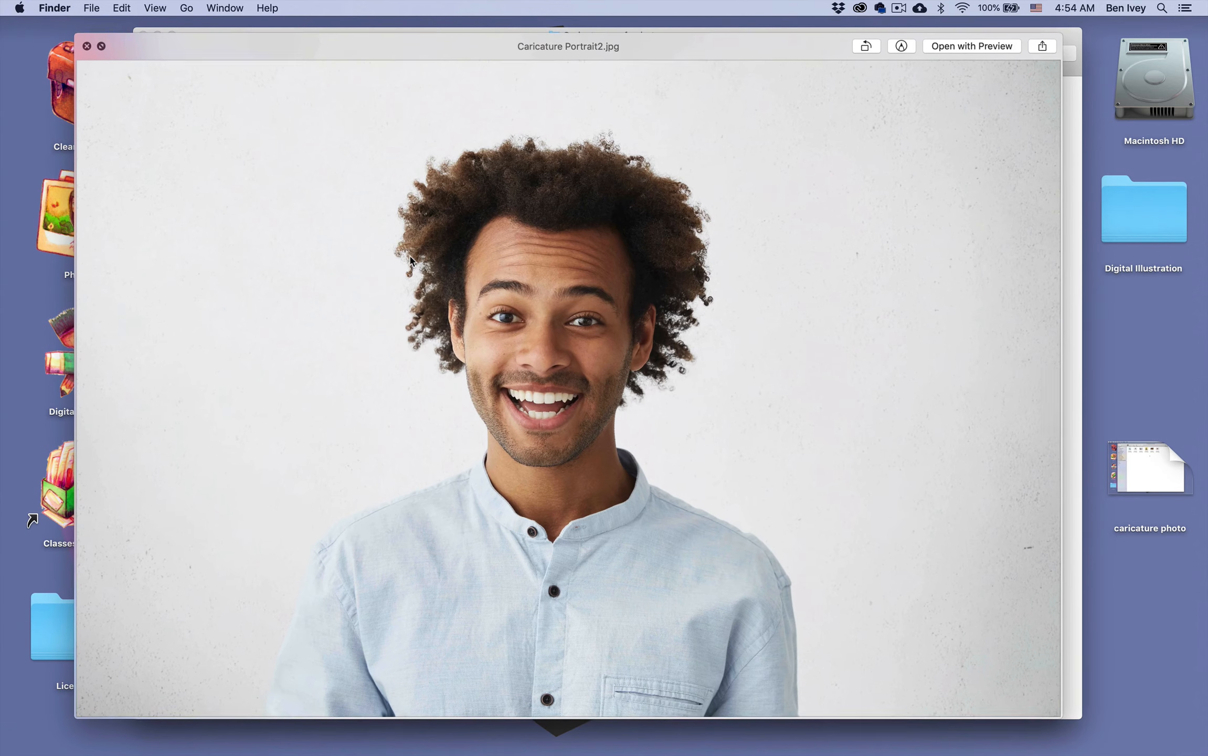
{"action": "key", "text": "Right"}
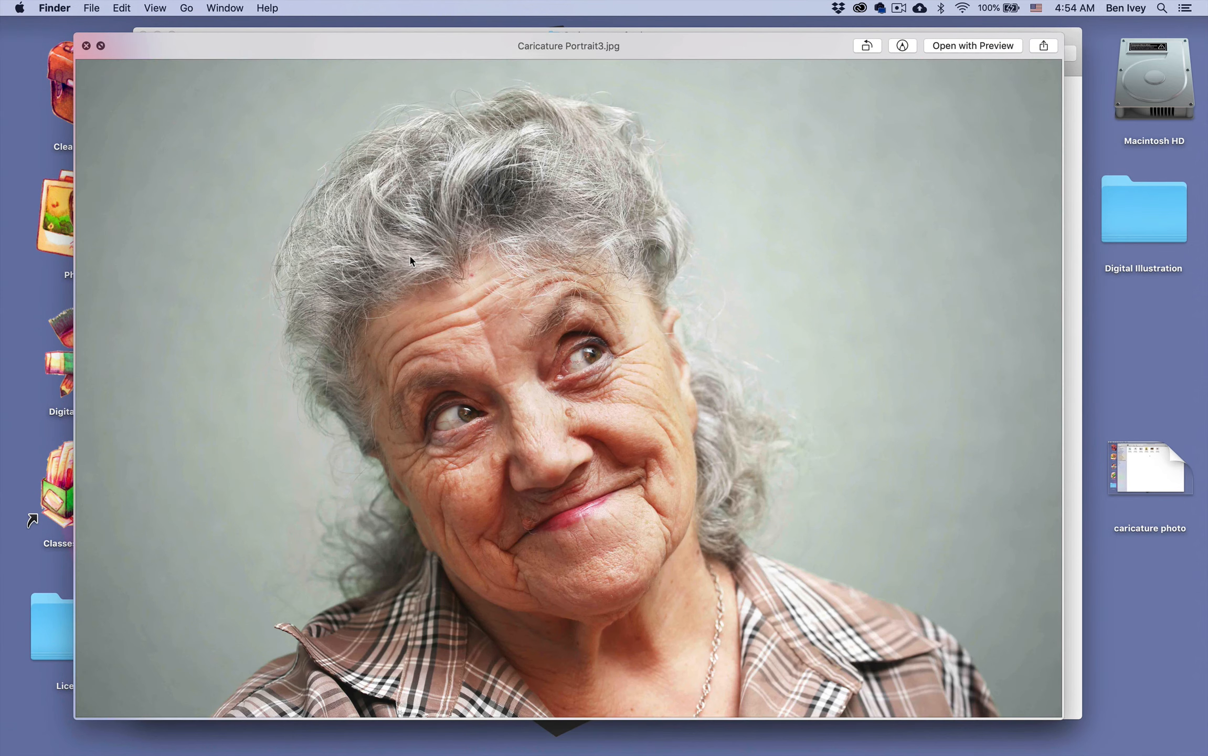
{"action": "key", "text": "space"}
{"action": "left_click", "coordinate": [407, 229]}
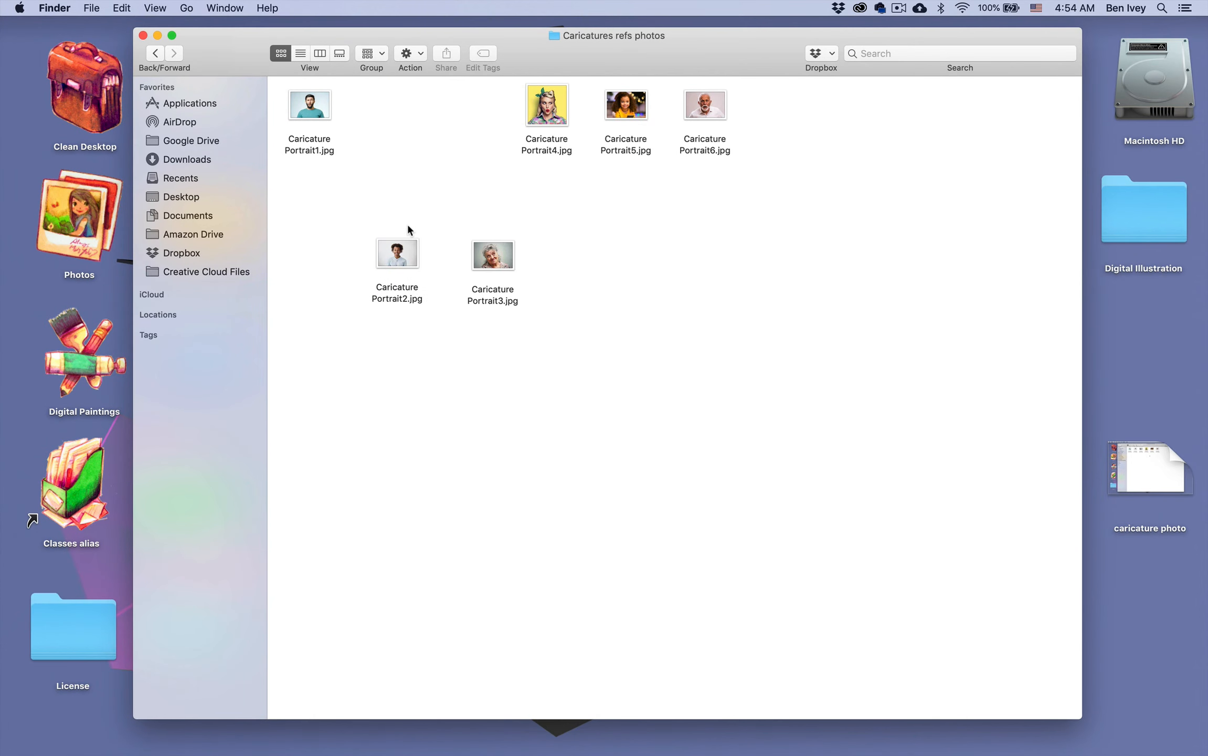
Step: Switch to Photoshop and create a new 10 x 10 inch document at 300 pixels/inch in RGB Color
{"action": "mouse_move", "coordinate": [442, 735]}
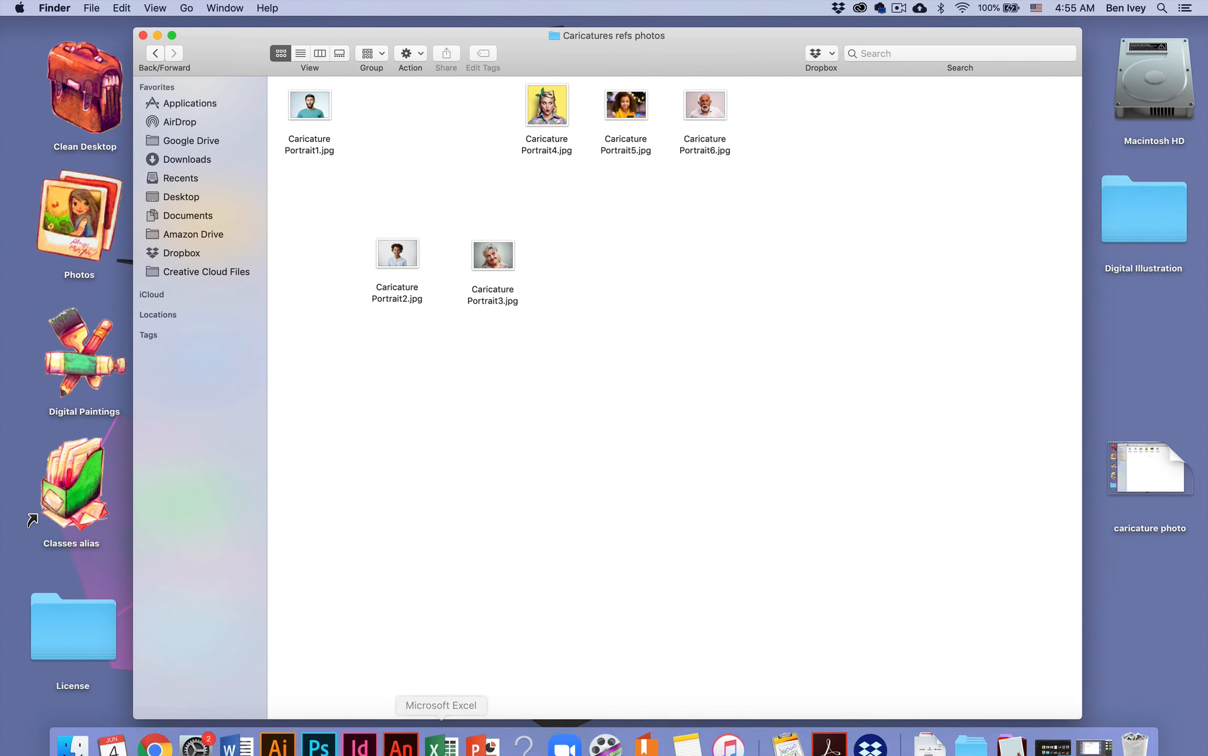
{"action": "left_click", "coordinate": [319, 730]}
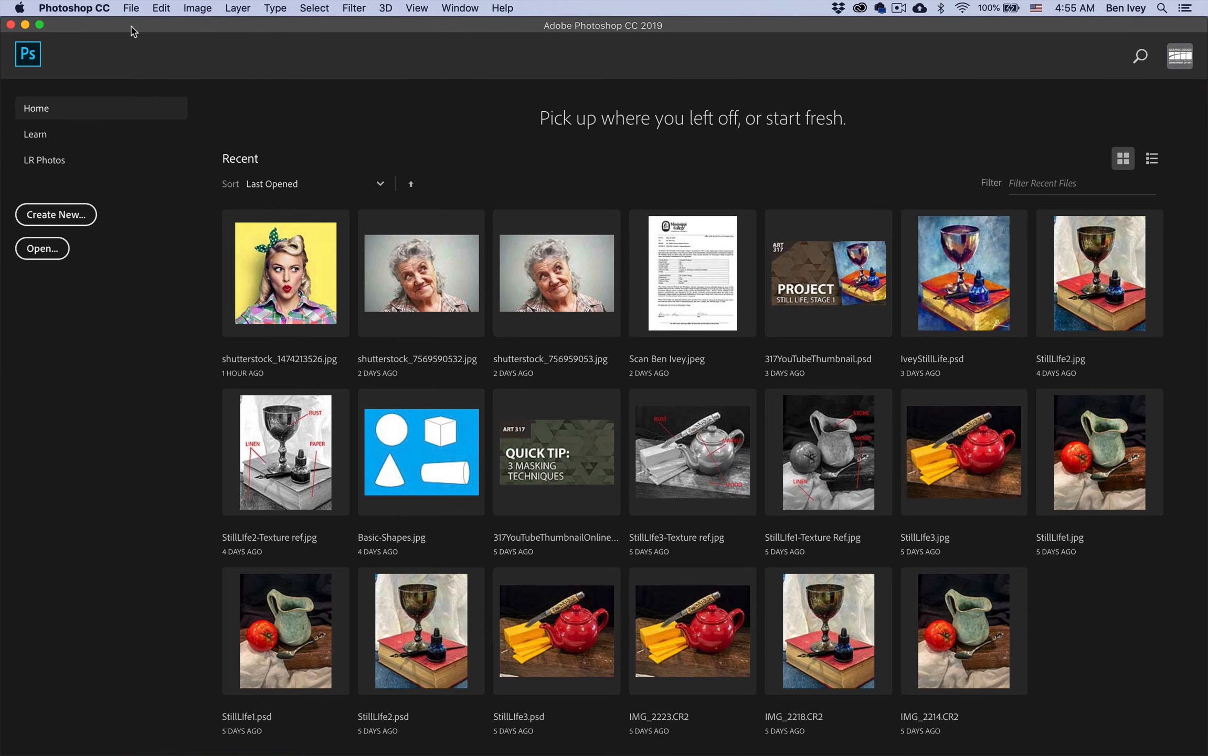
{"action": "left_click", "coordinate": [131, 7]}
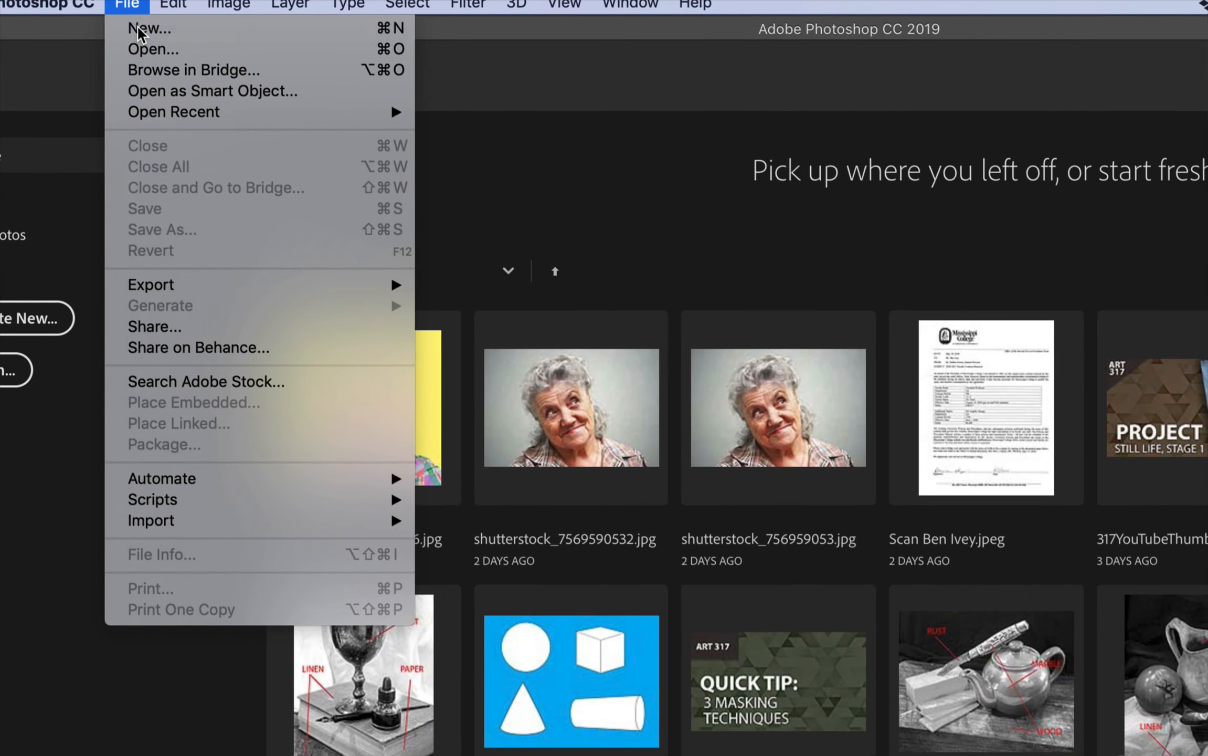
{"action": "left_click", "coordinate": [139, 33]}
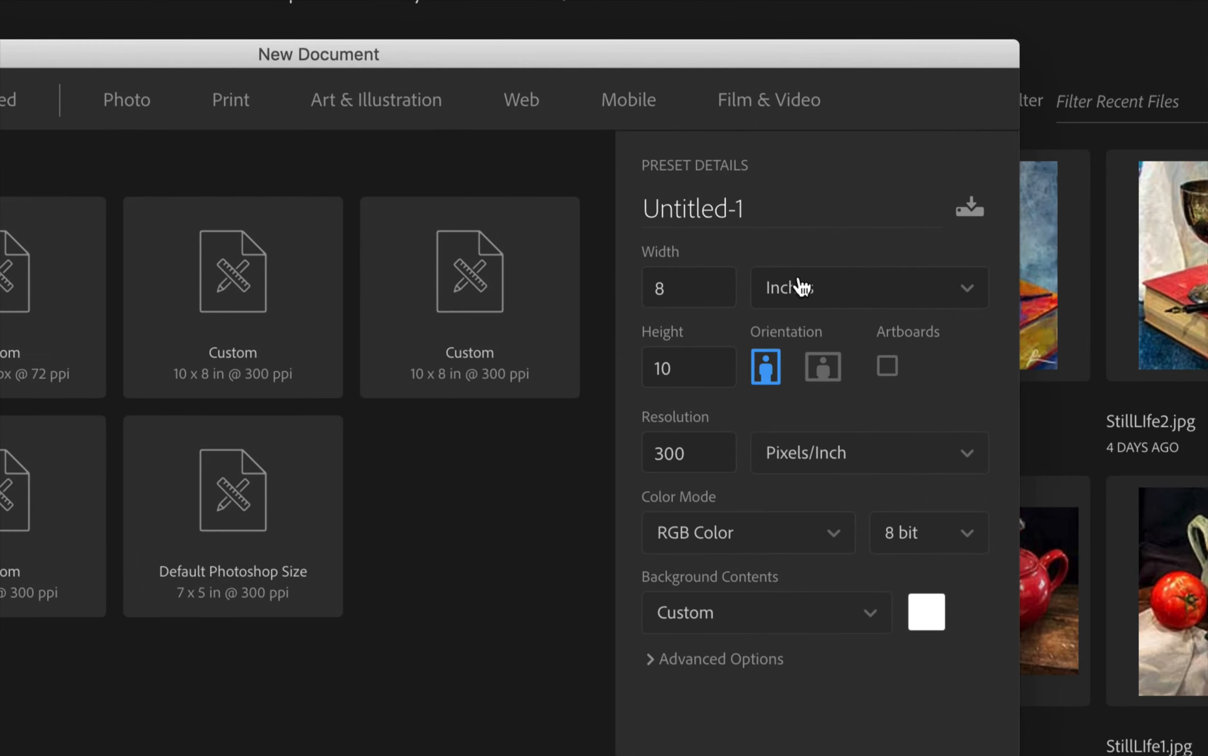
{"action": "double_click", "coordinate": [676, 292]}
{"action": "type", "text": "10"}
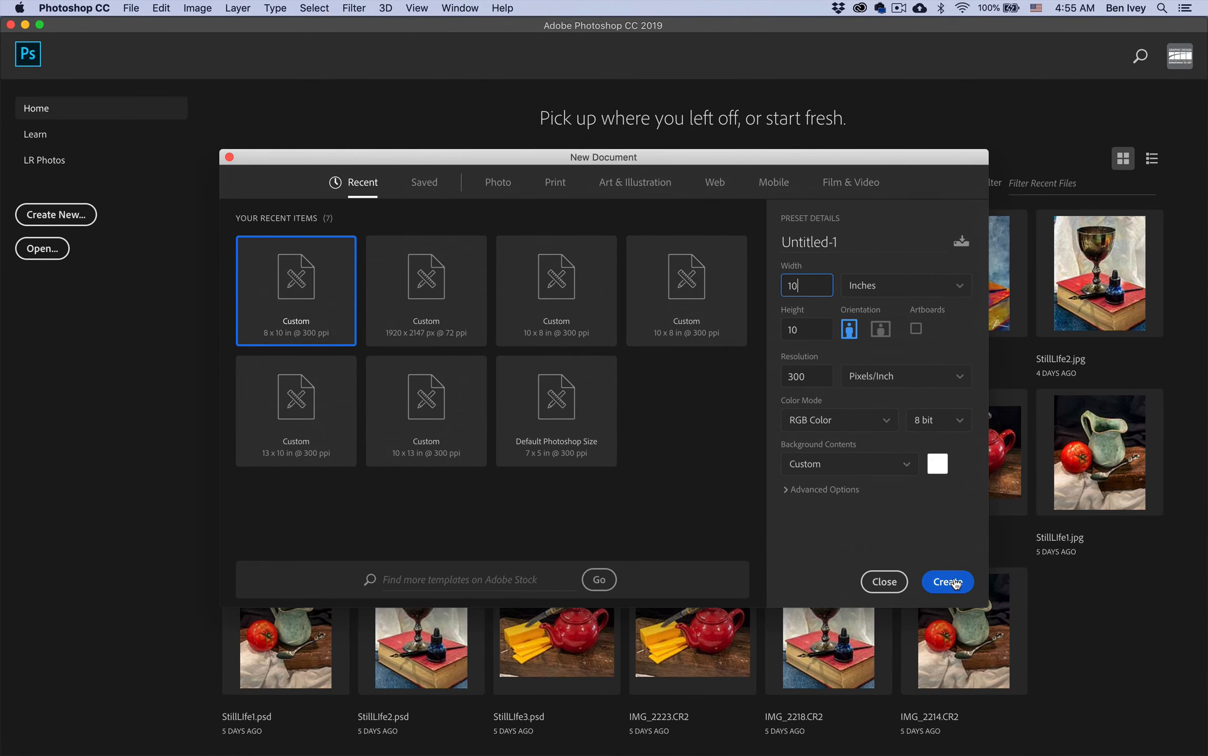
{"action": "left_click", "coordinate": [954, 583]}
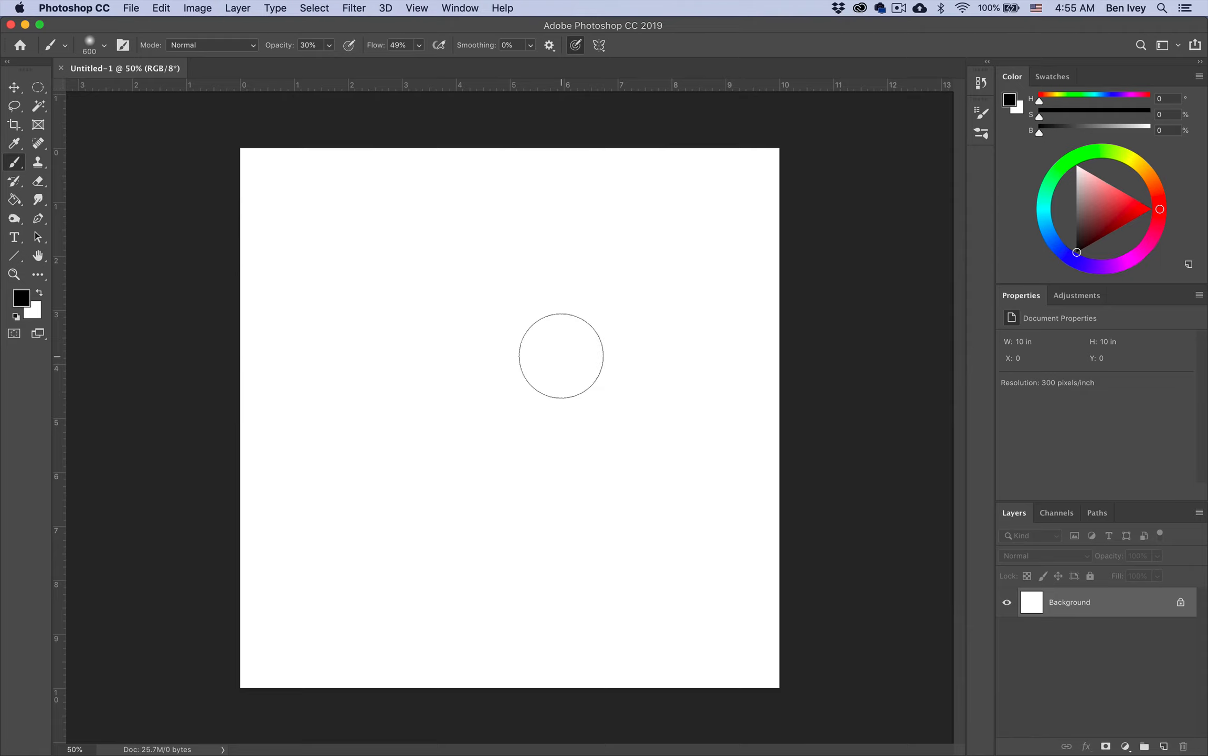
Step: Place Caricature Portrait2.jpg from the Caricatures refs photos folder into the document as an embedded image
{"action": "scroll", "coordinate": [501, 385], "scroll_direction": "up", "scroll_amount": 3}
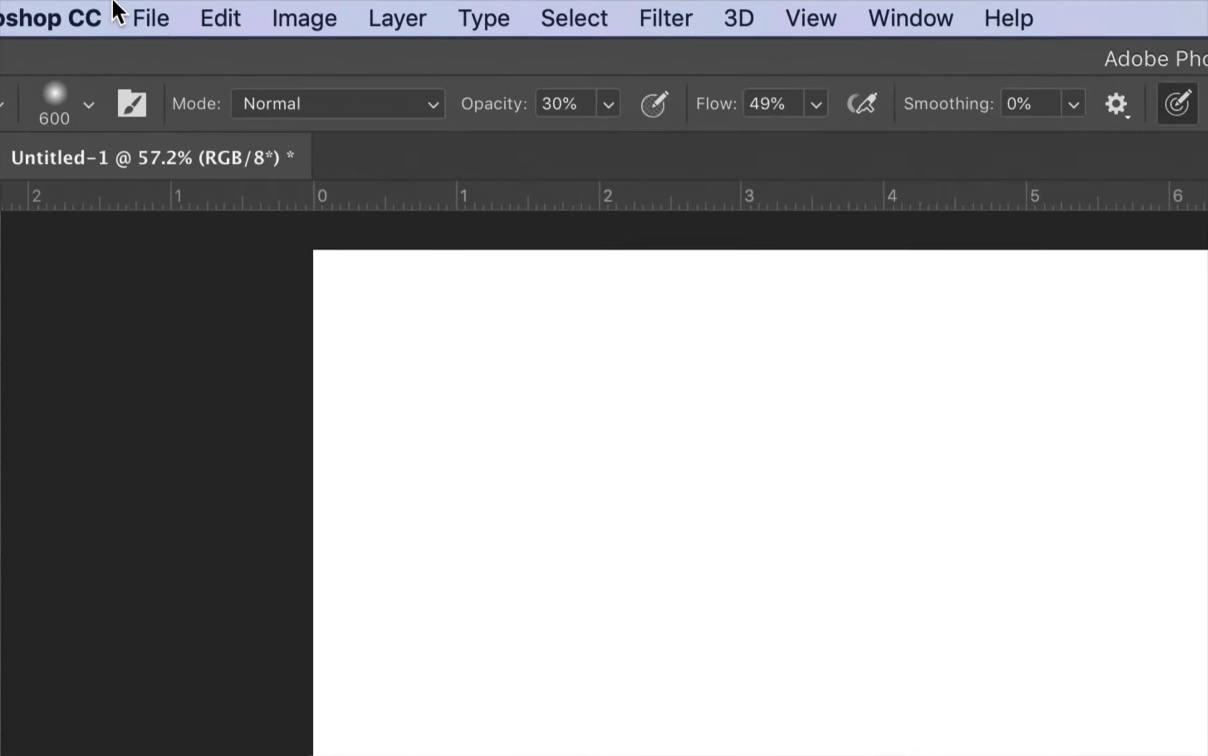
{"action": "left_click", "coordinate": [129, 7]}
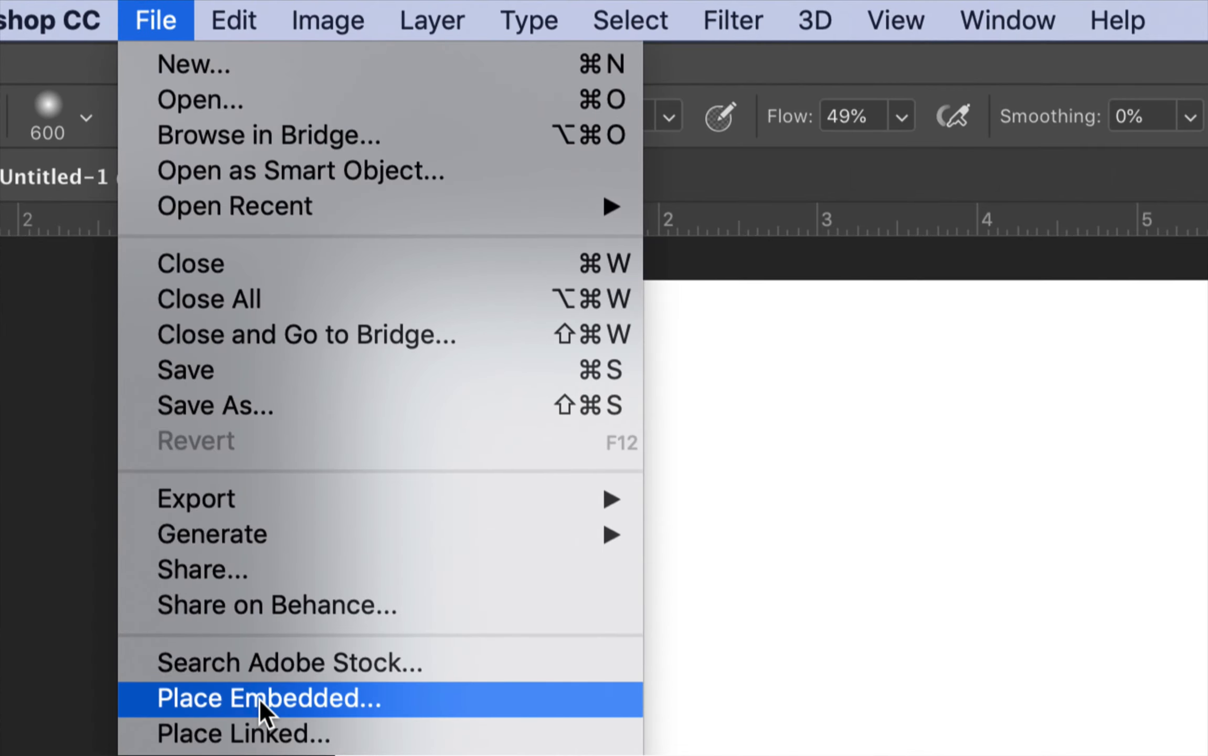
{"action": "left_click", "coordinate": [296, 702]}
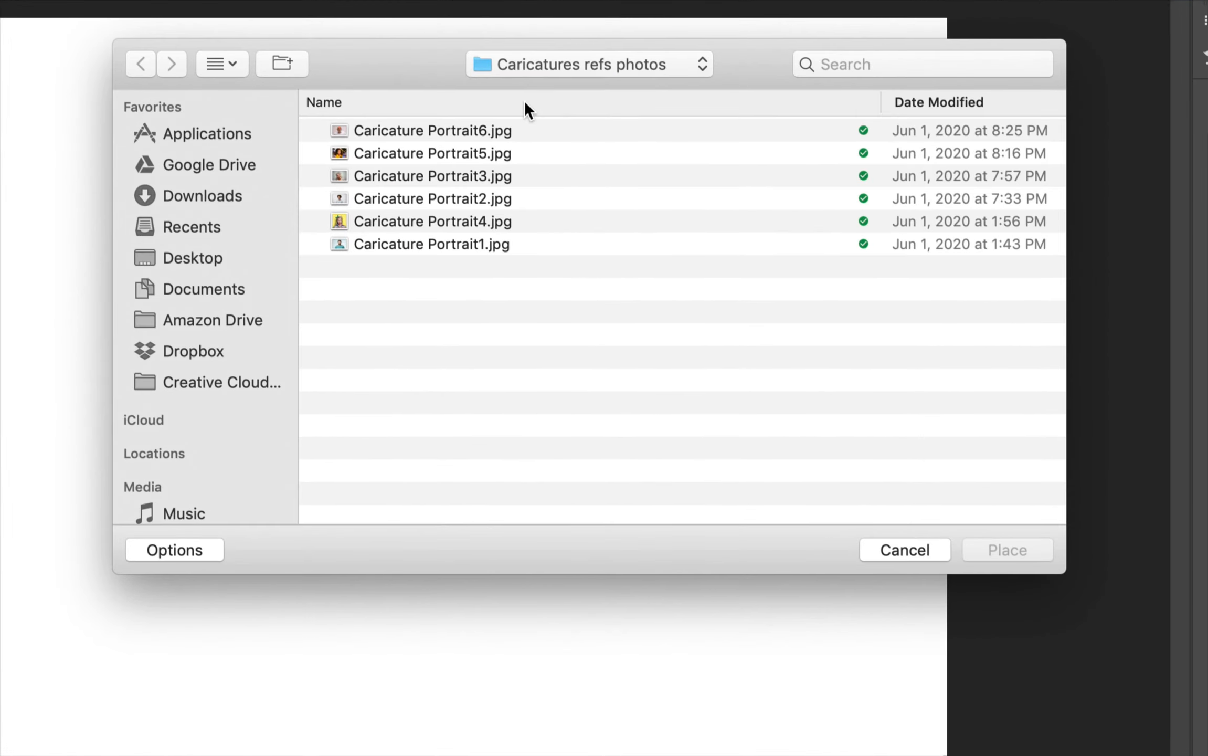
{"action": "left_click", "coordinate": [451, 223]}
{"action": "key", "text": "Up"}
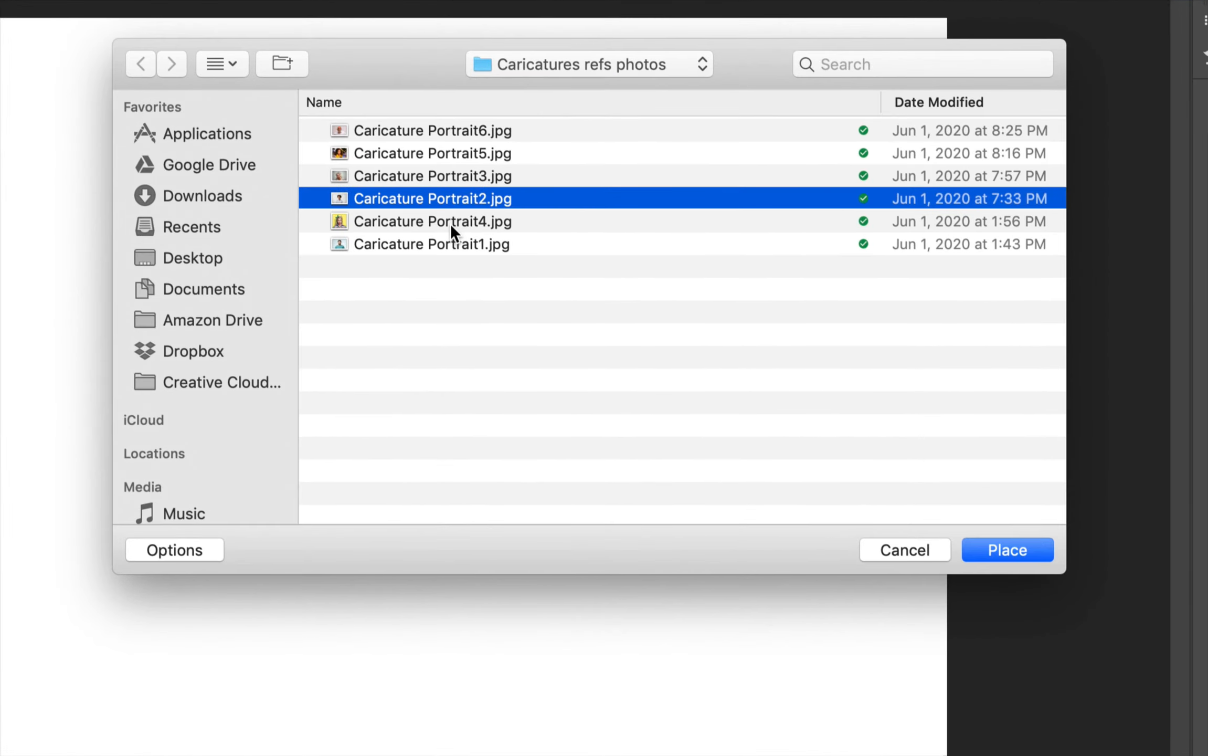
{"action": "key", "text": "Return"}
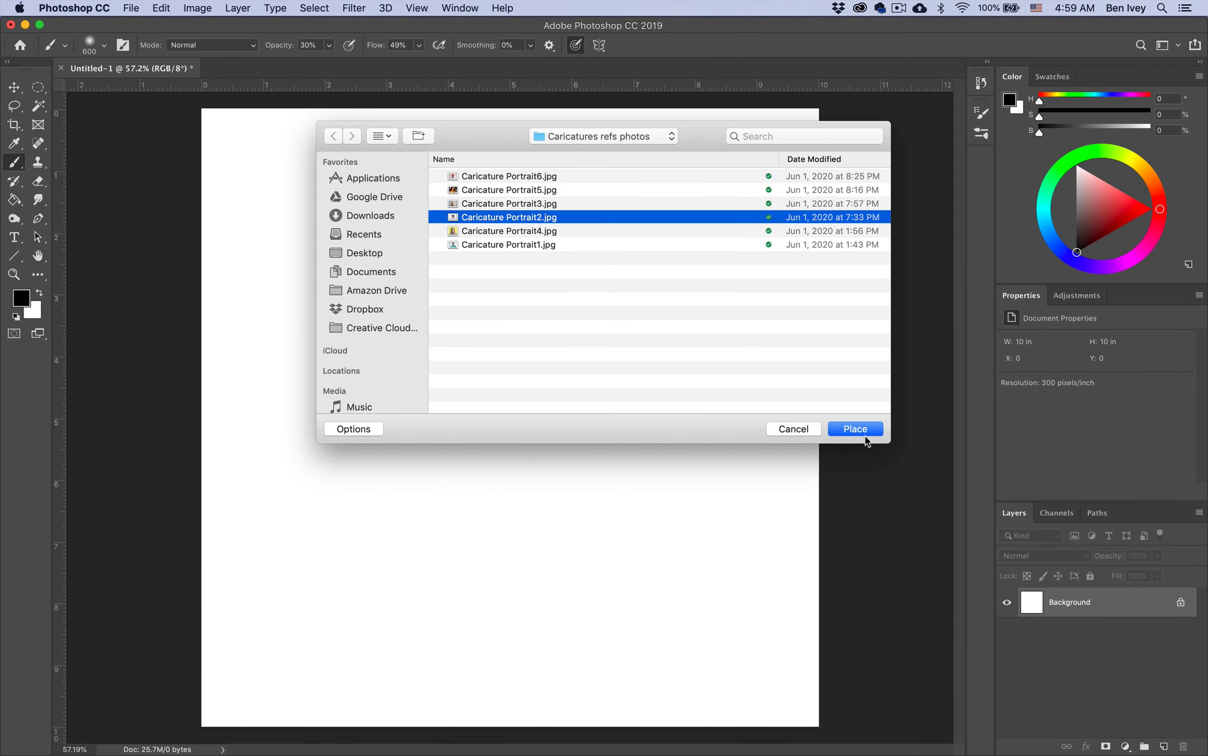
{"action": "left_click", "coordinate": [866, 430]}
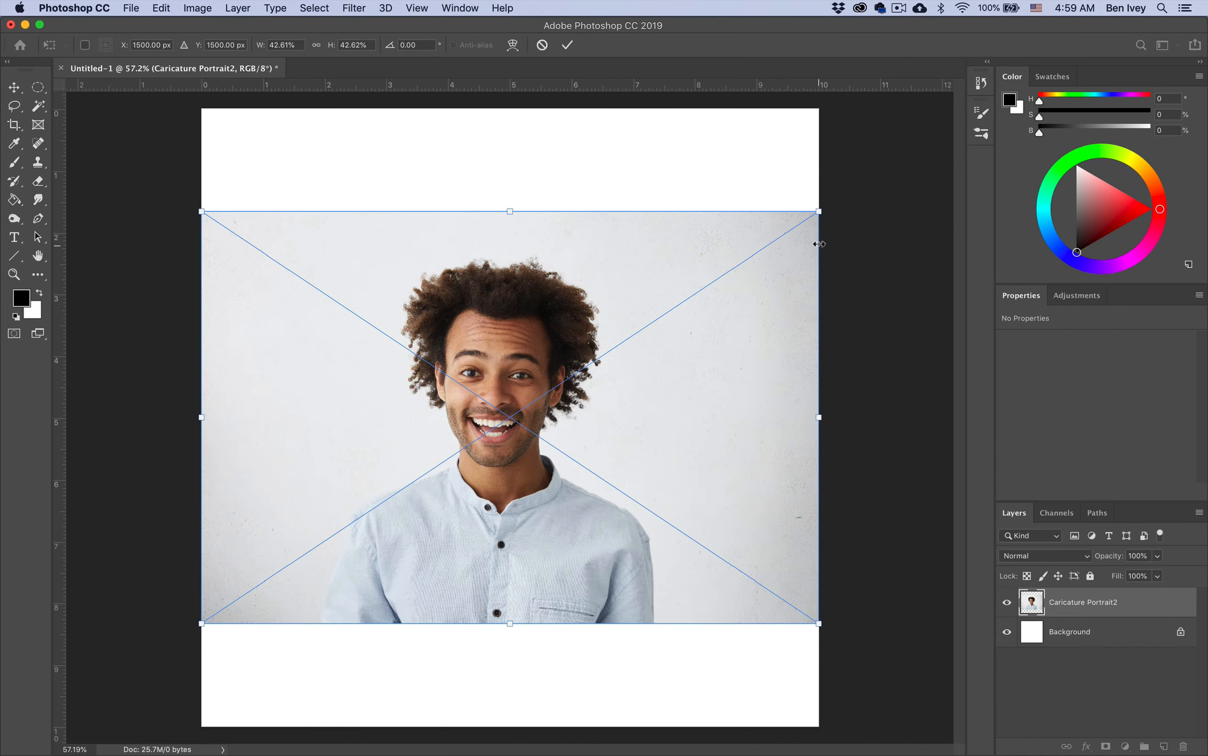
Step: Enlarge the placed portrait to about 82% and reposition it so the head and shoulders fill the canvas
{"action": "left_click_drag", "start_coordinate": [818, 211], "coordinate": [961, 117]}
{"action": "left_click_drag", "start_coordinate": [204, 626], "coordinate": [27, 754]}
{"action": "key", "text": "super+minus"}
{"action": "key", "text": "super+minus"}
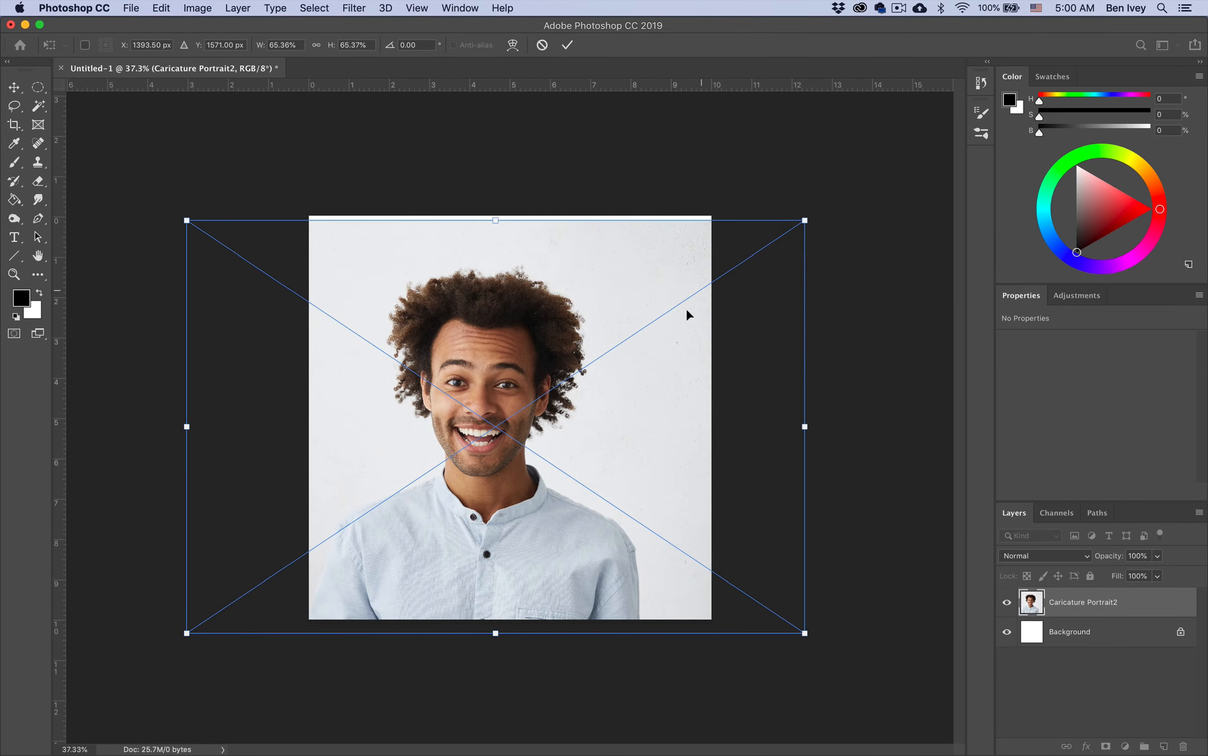
{"action": "left_click_drag", "start_coordinate": [805, 220], "coordinate": [951, 131]}
{"action": "left_click_drag", "start_coordinate": [572, 359], "coordinate": [535, 426]}
{"action": "left_click_drag", "start_coordinate": [150, 193], "coordinate": [128, 182]}
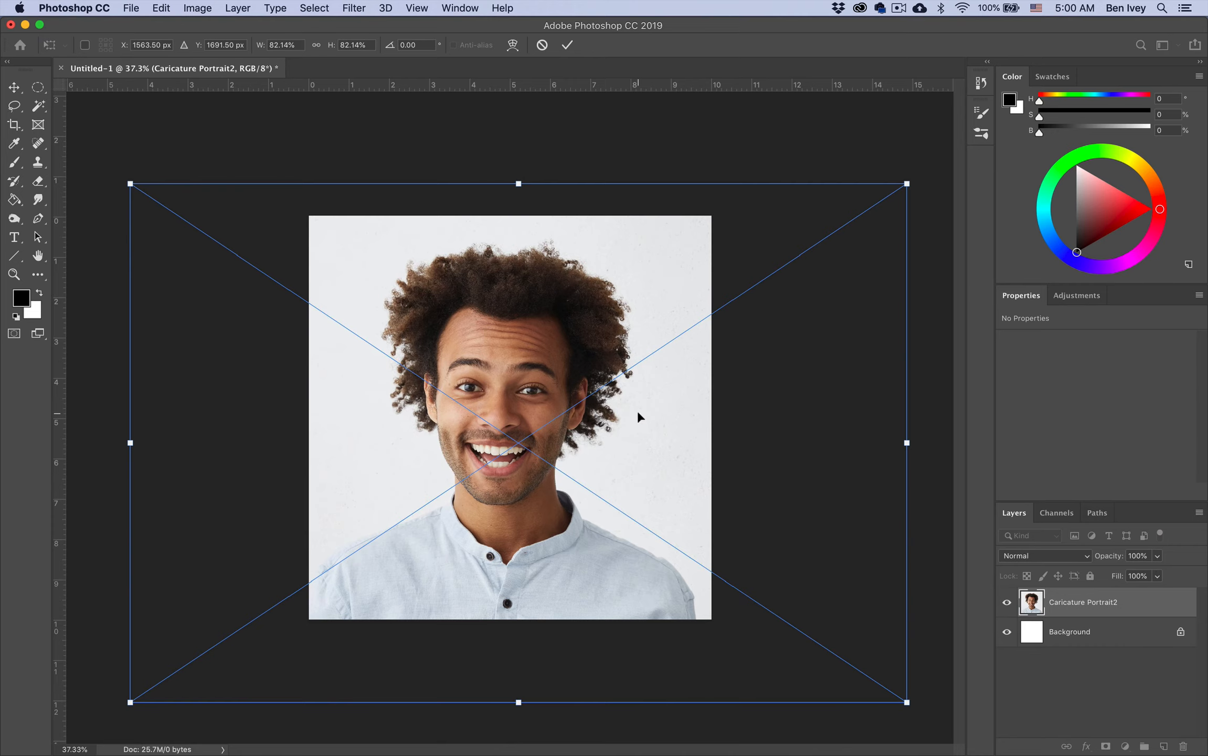
Step: Fine-tune the portrait's position and scale to about 82.7% so the head is centred, and commit the placement
{"action": "left_click_drag", "start_coordinate": [907, 184], "coordinate": [828, 219]}
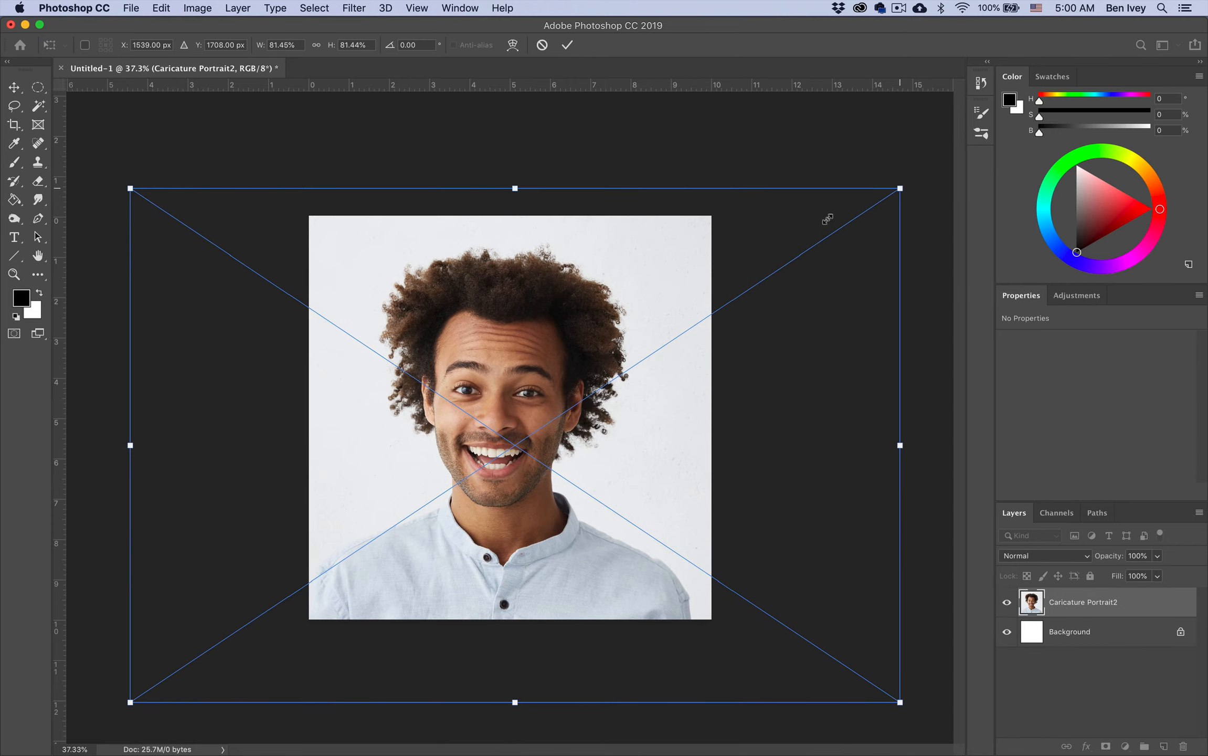
{"action": "left_click_drag", "start_coordinate": [606, 289], "coordinate": [612, 296]}
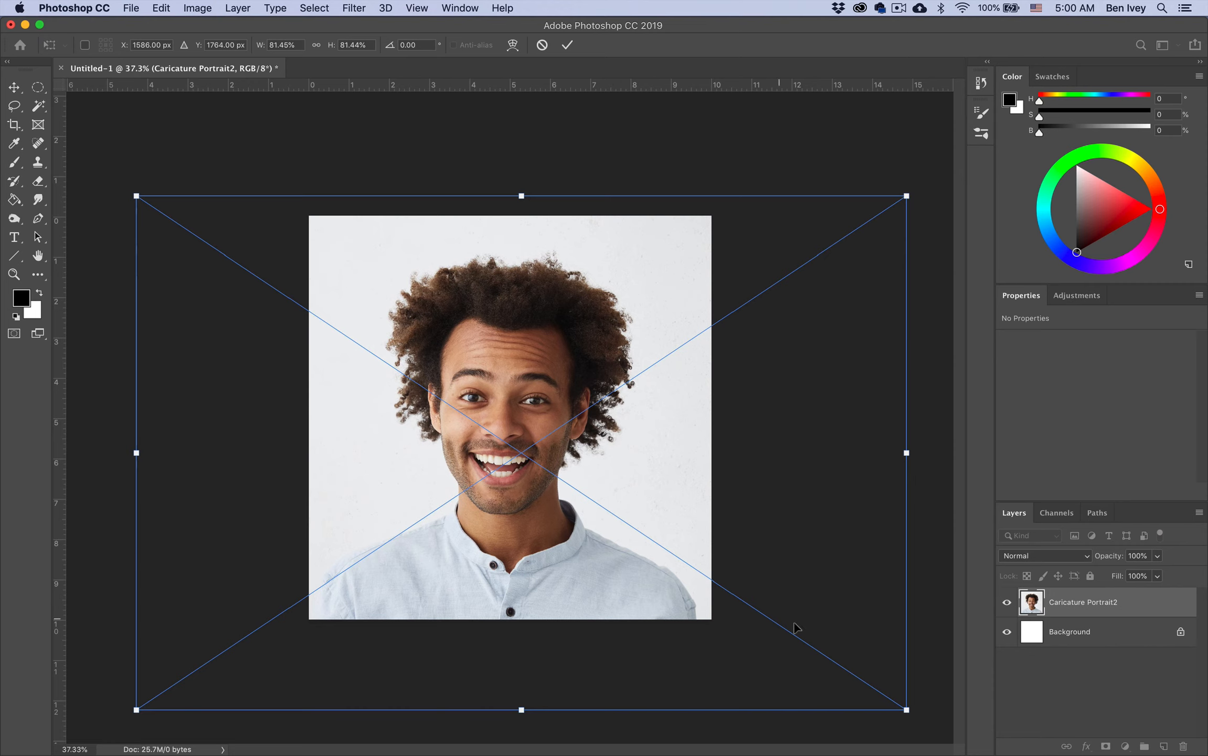
{"action": "left_click_drag", "start_coordinate": [907, 710], "coordinate": [911, 723]}
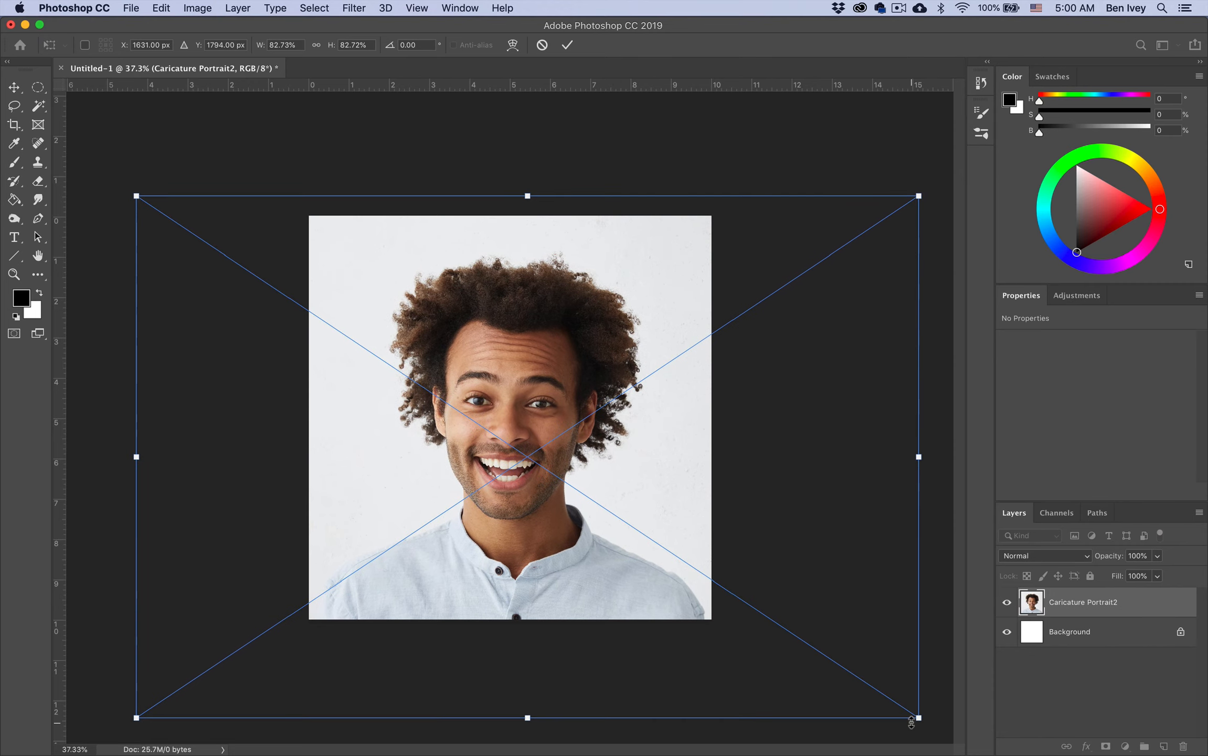
{"action": "key", "text": "Return"}
Step: Rasterize the Caricature Portrait2 smart object layer so it can be edited directly
{"action": "key", "text": "b"}
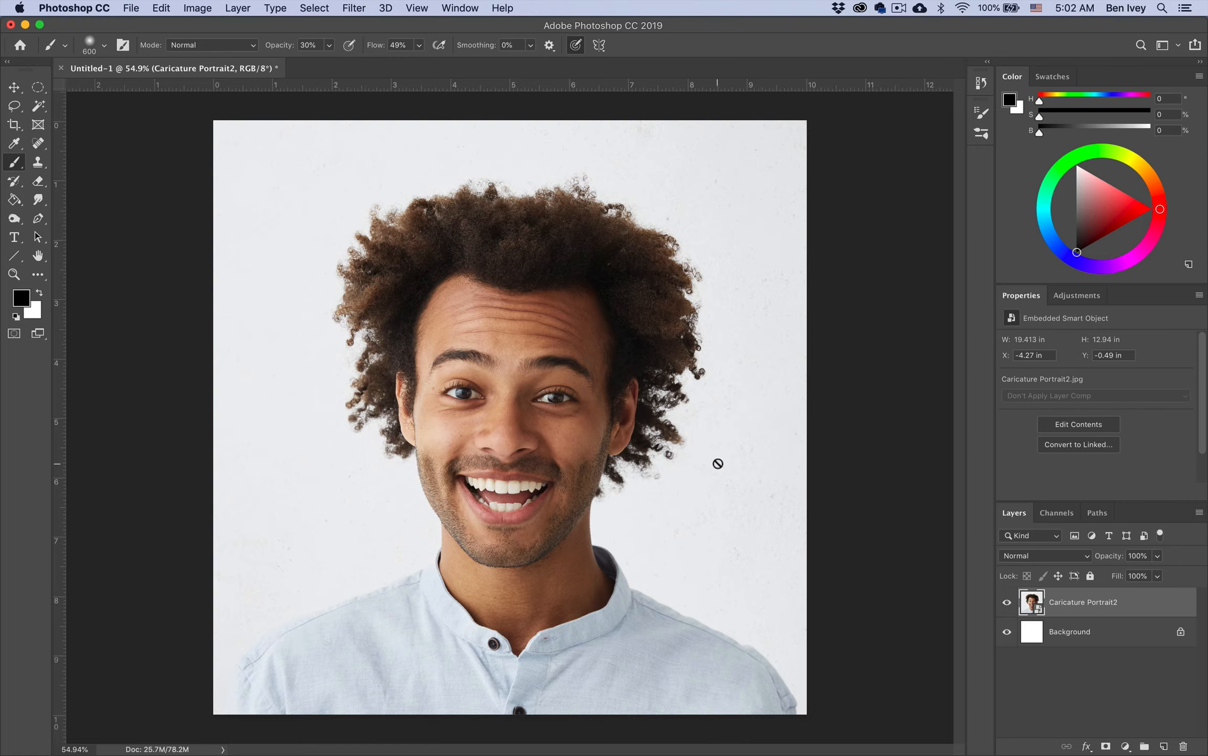
{"action": "key", "text": "v"}
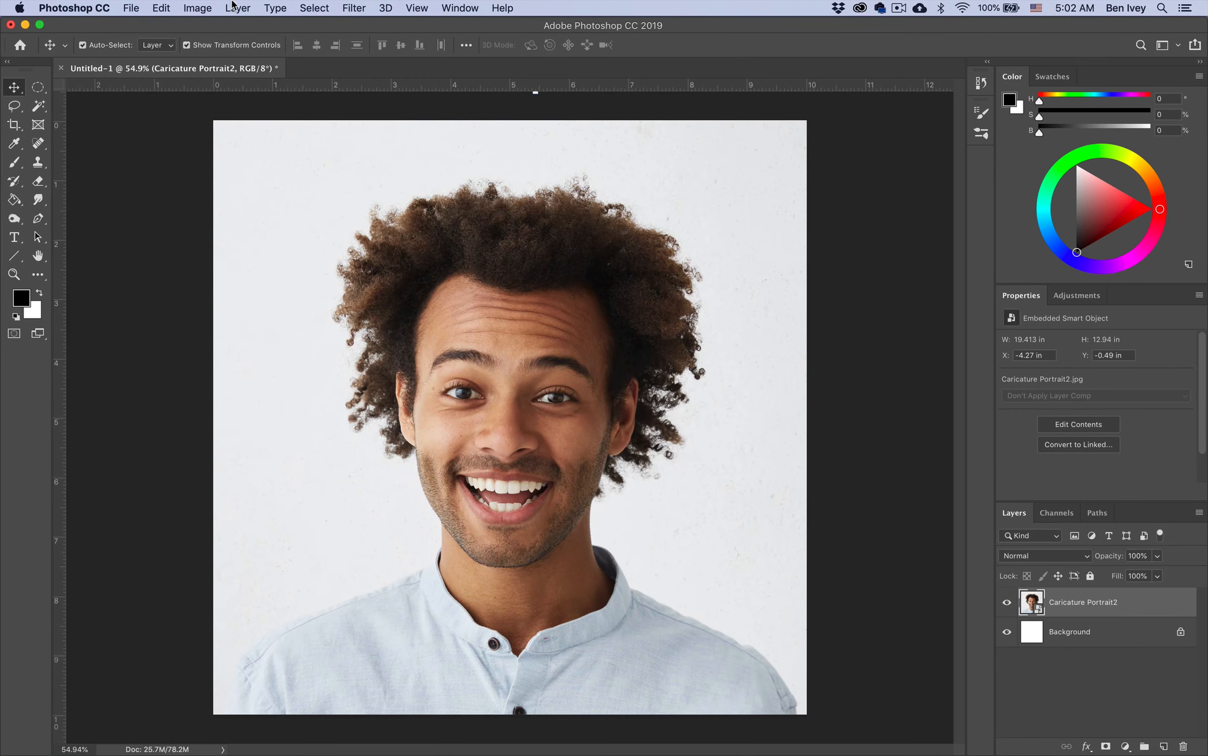
{"action": "left_click", "coordinate": [236, 7]}
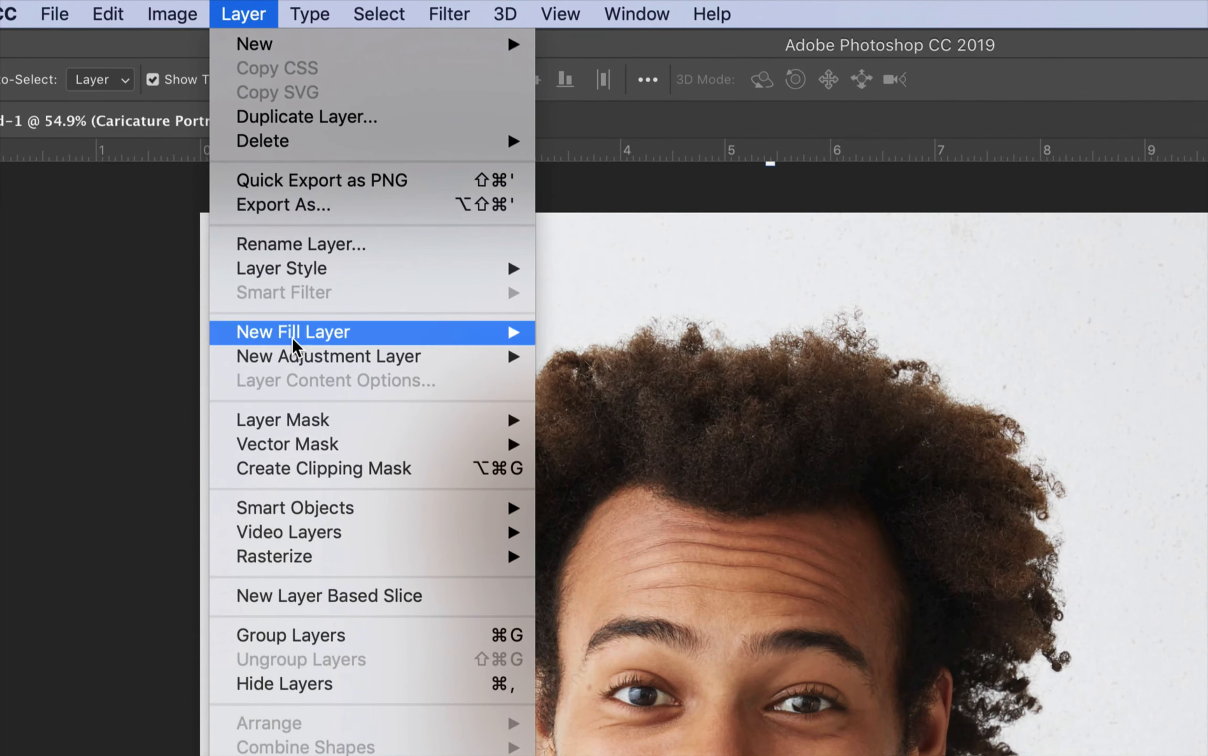
{"action": "mouse_move", "coordinate": [316, 507]}
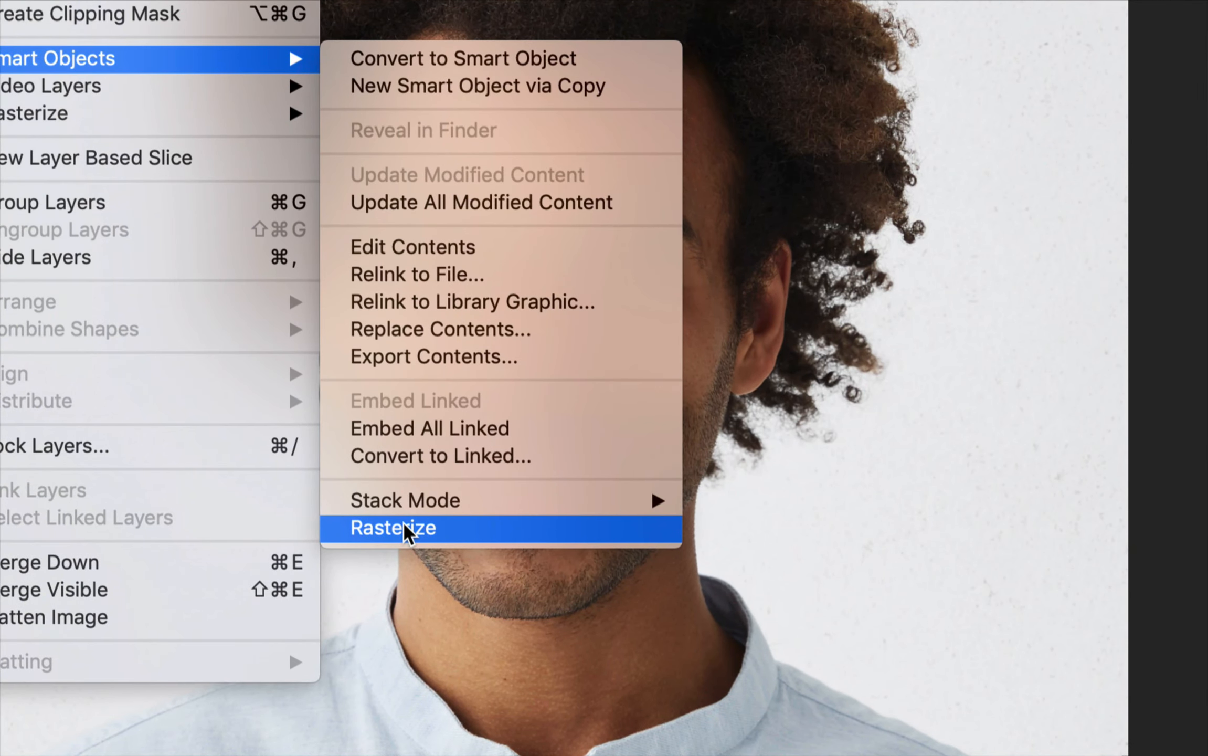
{"action": "left_click", "coordinate": [403, 526]}
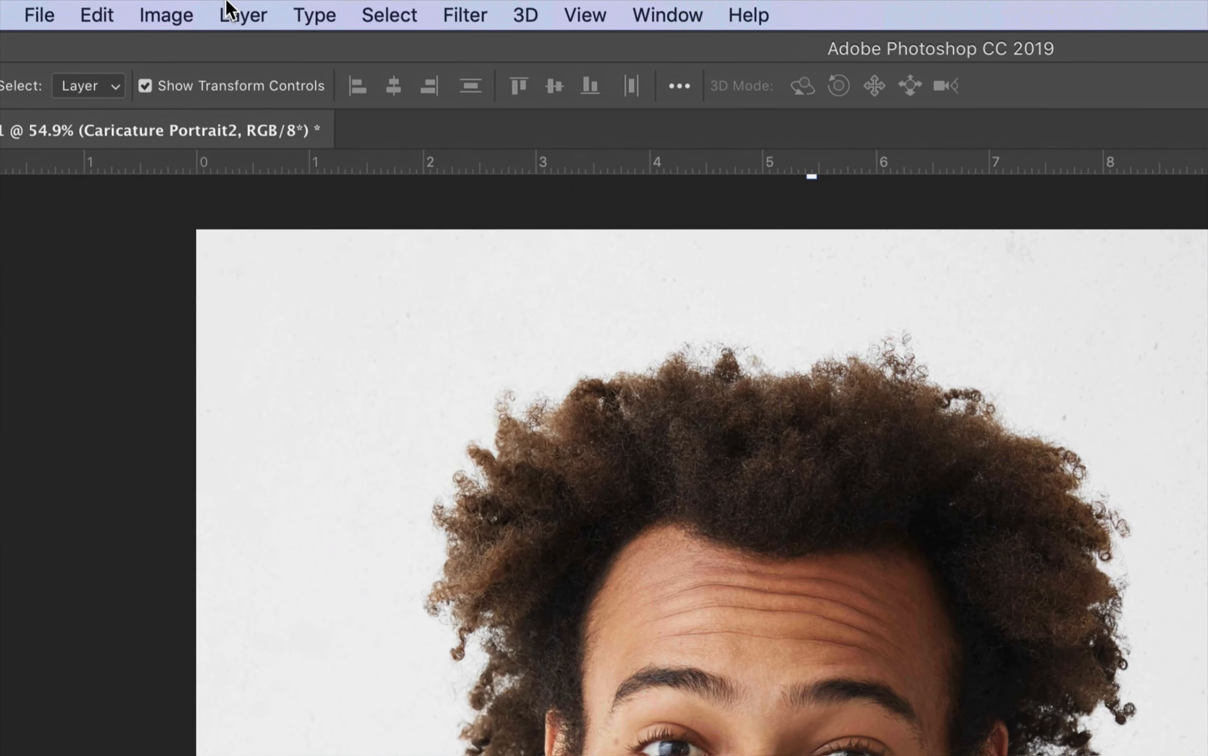
Step: Duplicate the Caricature Portrait2 layer within the same document, naming the copy "Caricature Portrait Base"
{"action": "left_click", "coordinate": [229, 4]}
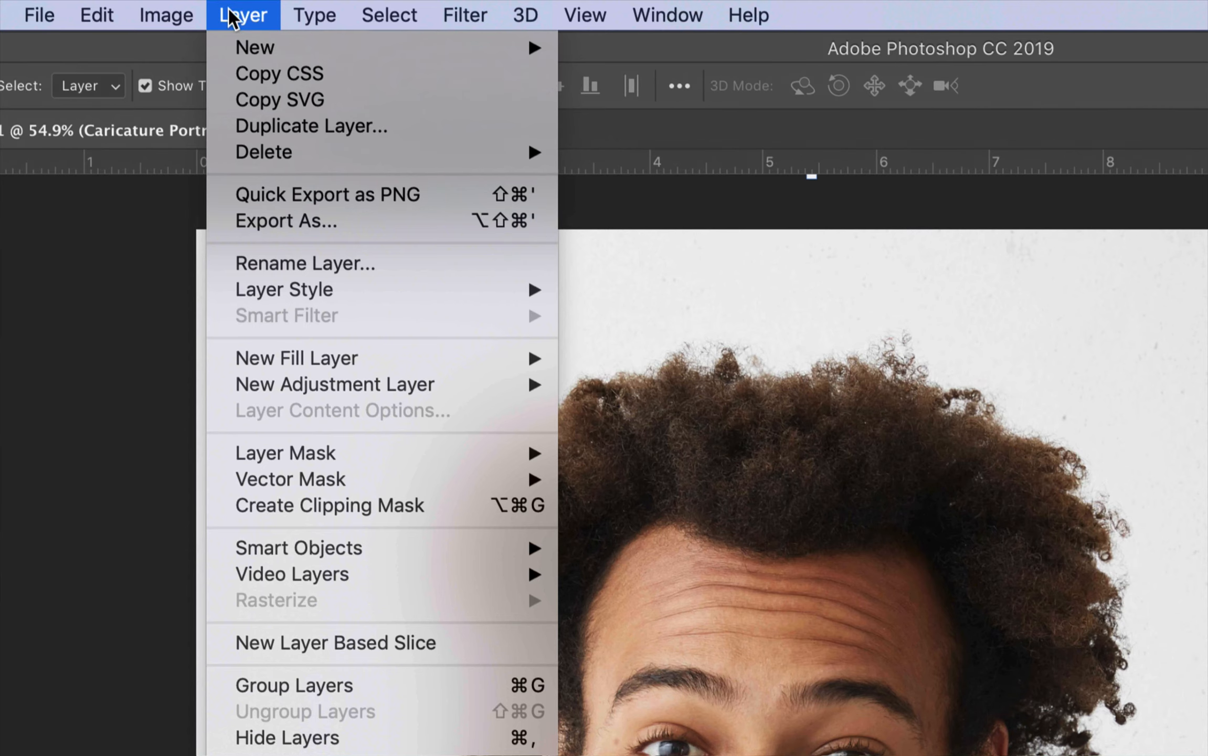
{"action": "left_click", "coordinate": [274, 124]}
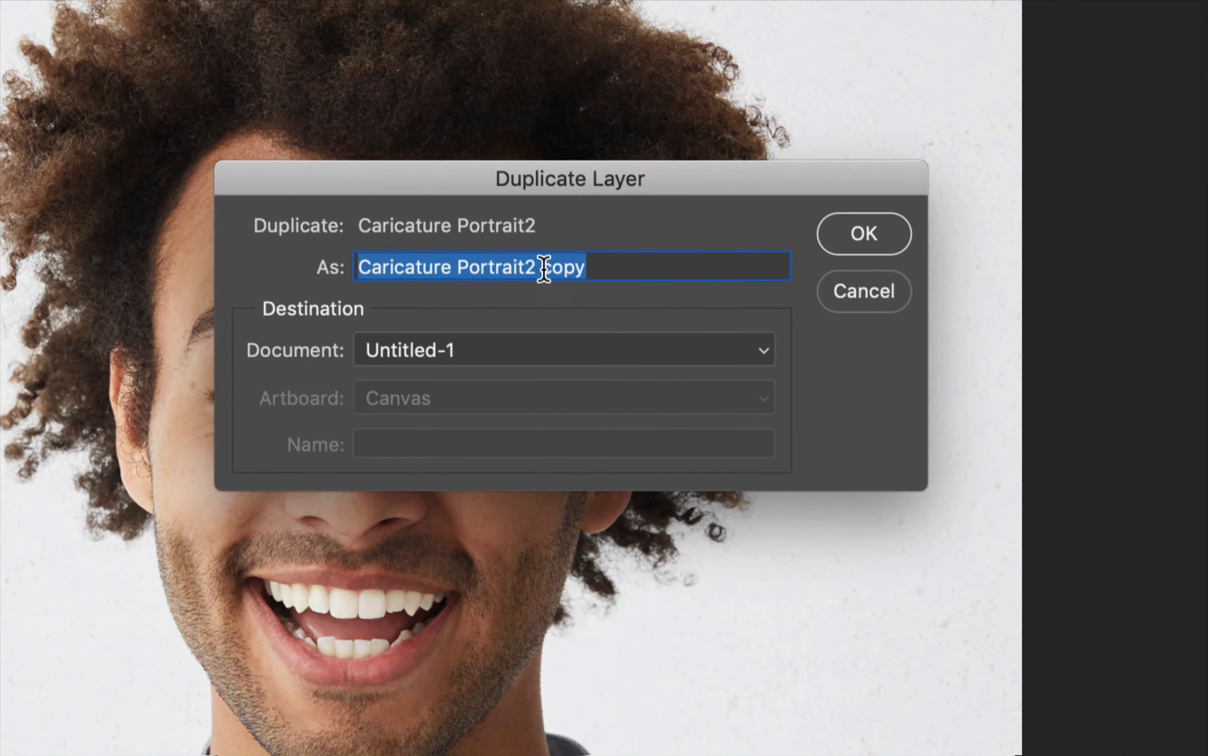
{"action": "left_click", "coordinate": [564, 268]}
{"action": "double_click", "coordinate": [563, 268]}
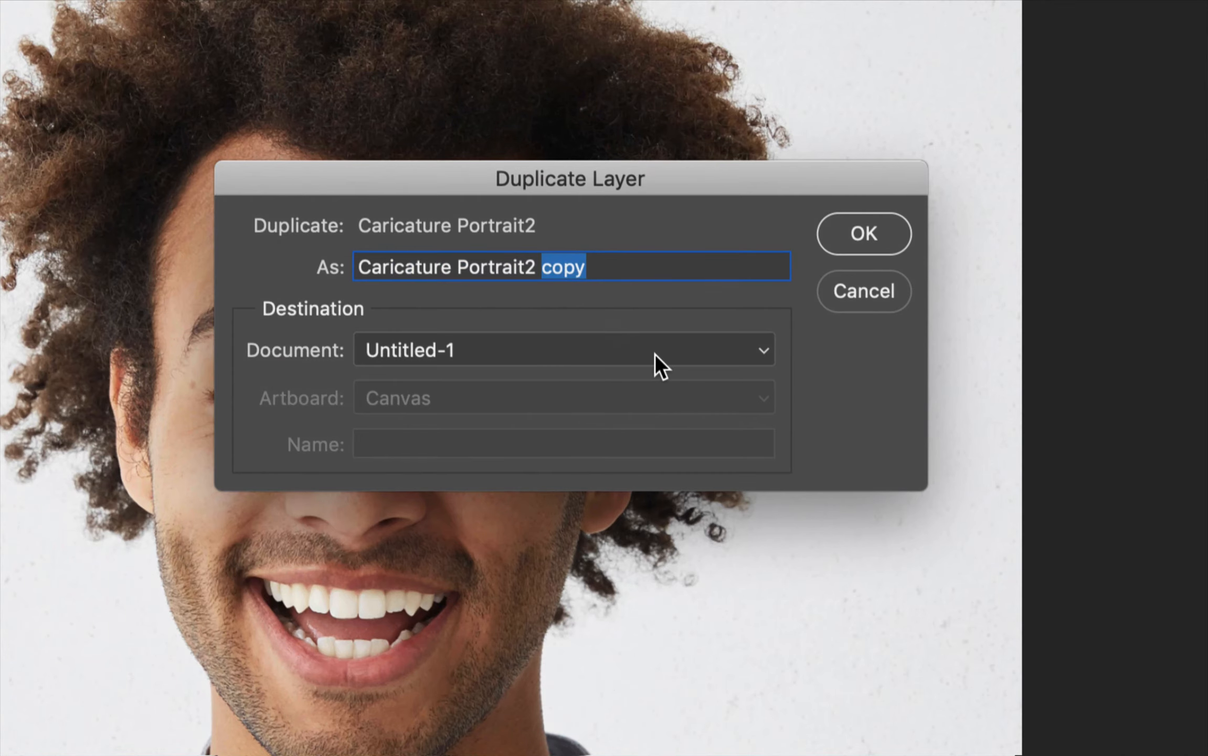
{"action": "key", "text": "BackSpace"}
{"action": "key", "text": "BackSpace"}
{"action": "key", "text": "BackSpace"}
{"action": "key", "text": "BackSpace"}
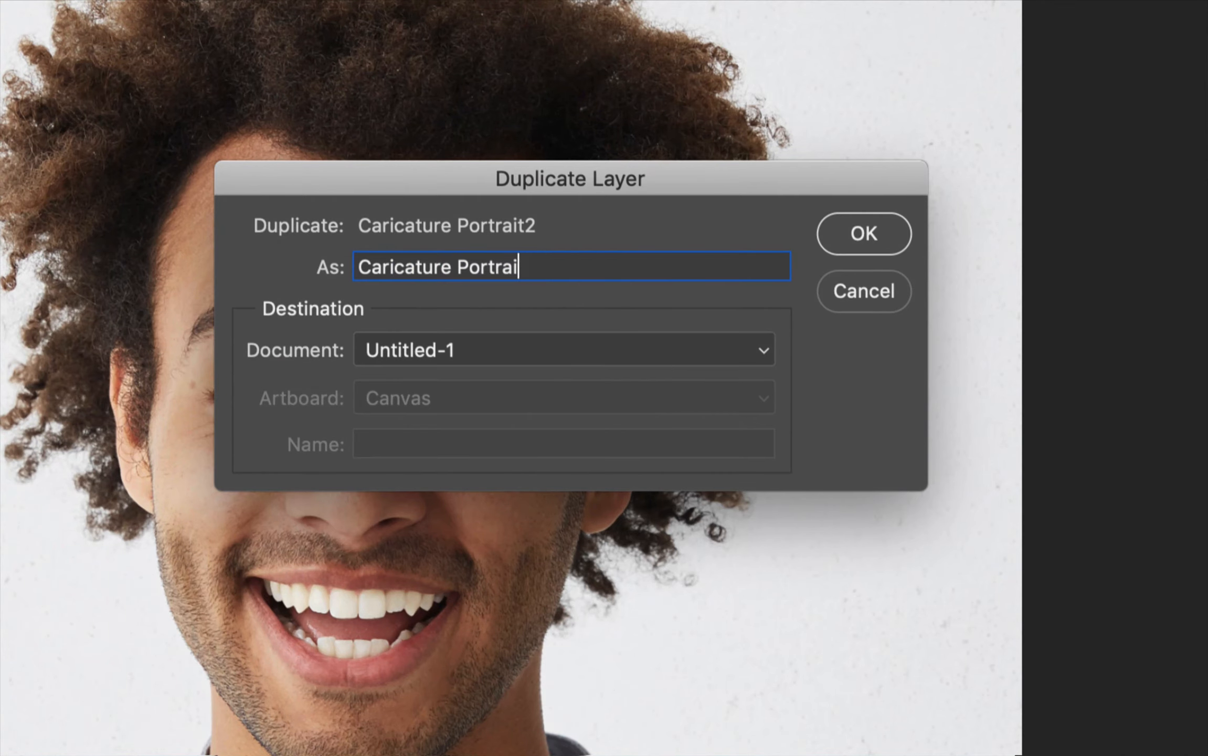
{"action": "key", "text": "BackSpace"}
{"action": "type", "text": "it Base"}
{"action": "key", "text": "Return"}
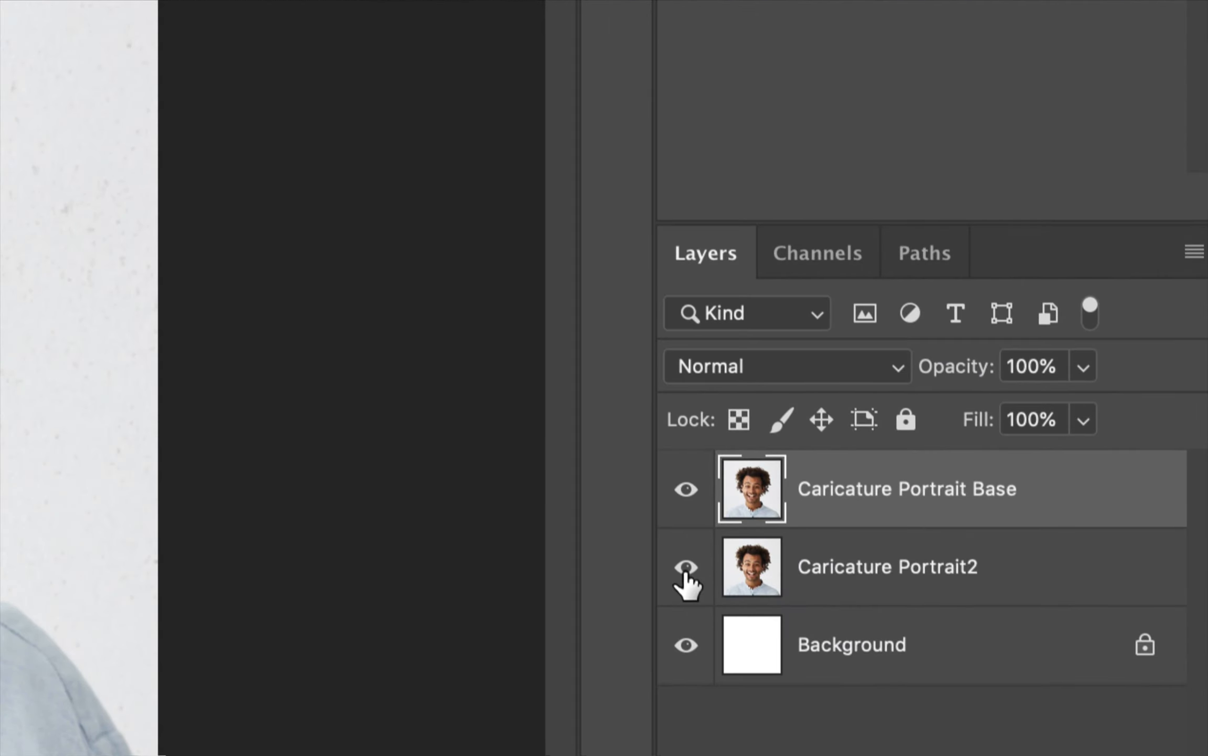
Step: Lock all attributes of the Caricature Portrait2 layer, hide it, and make Caricature Portrait Base the active layer
{"action": "left_click", "coordinate": [686, 570]}
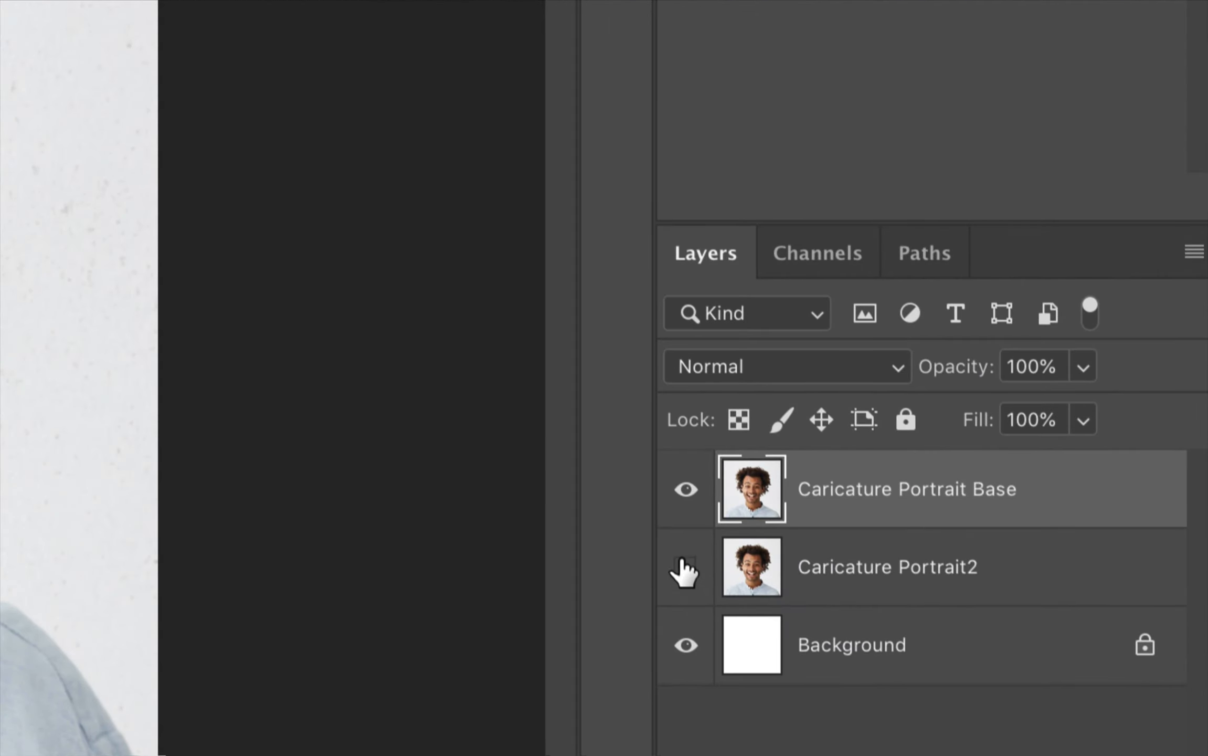
{"action": "left_click", "coordinate": [998, 561]}
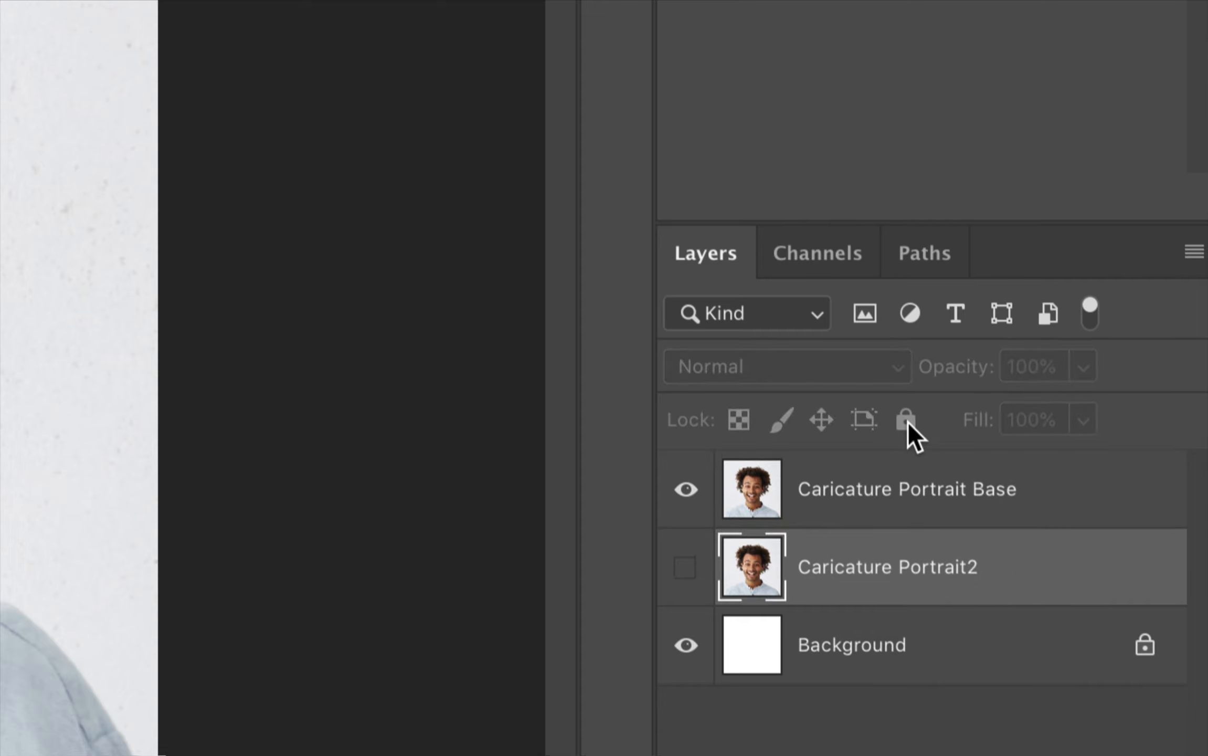
{"action": "left_click", "coordinate": [687, 568]}
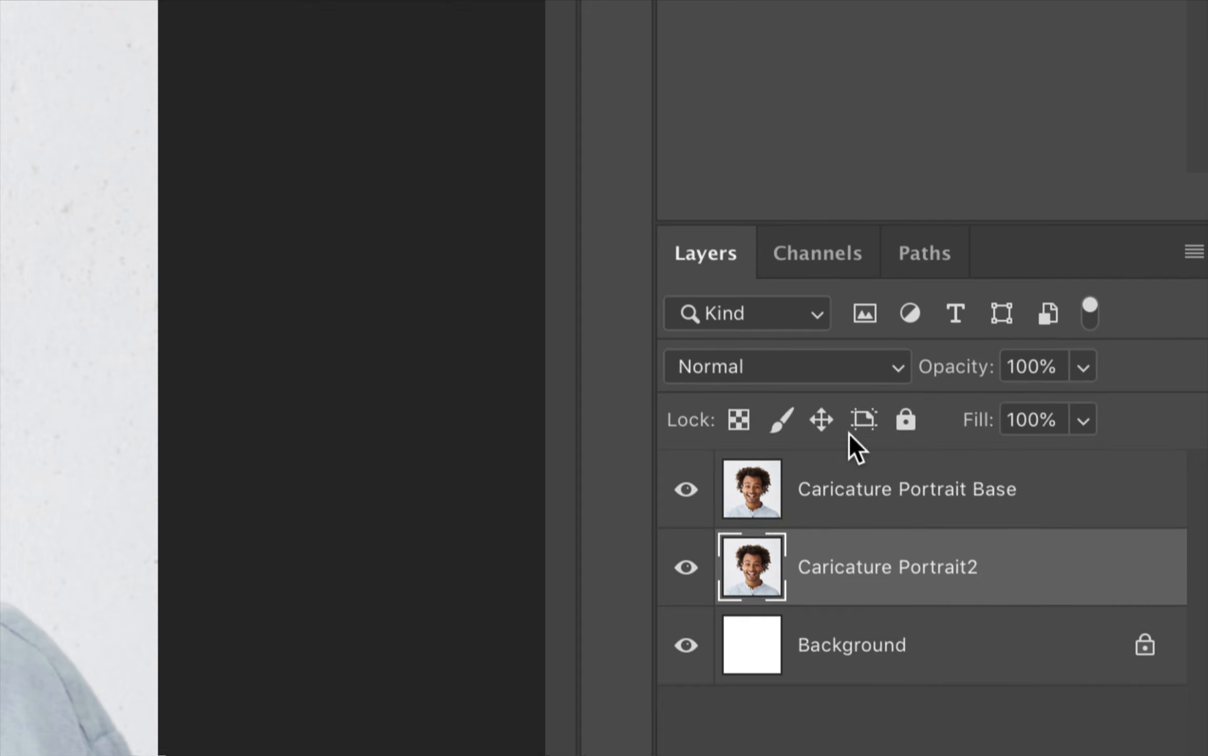
{"action": "left_click", "coordinate": [906, 419]}
{"action": "left_click", "coordinate": [687, 567]}
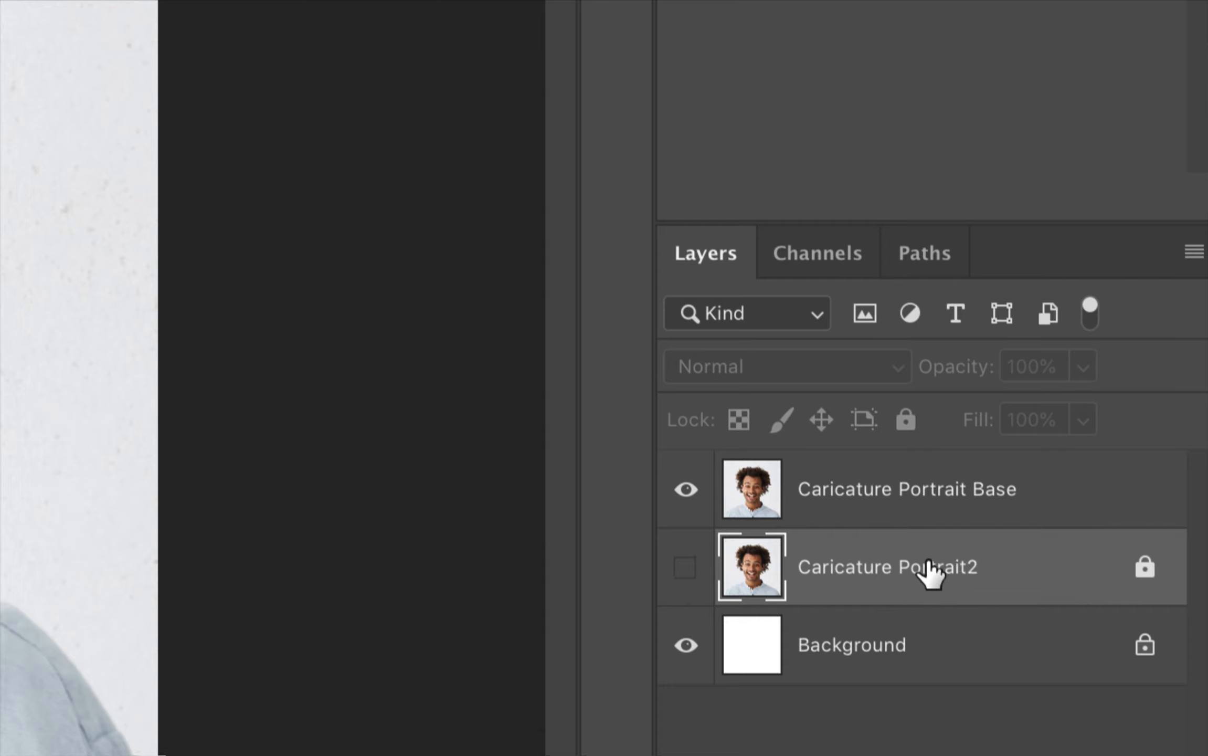
{"action": "left_click", "coordinate": [971, 493]}
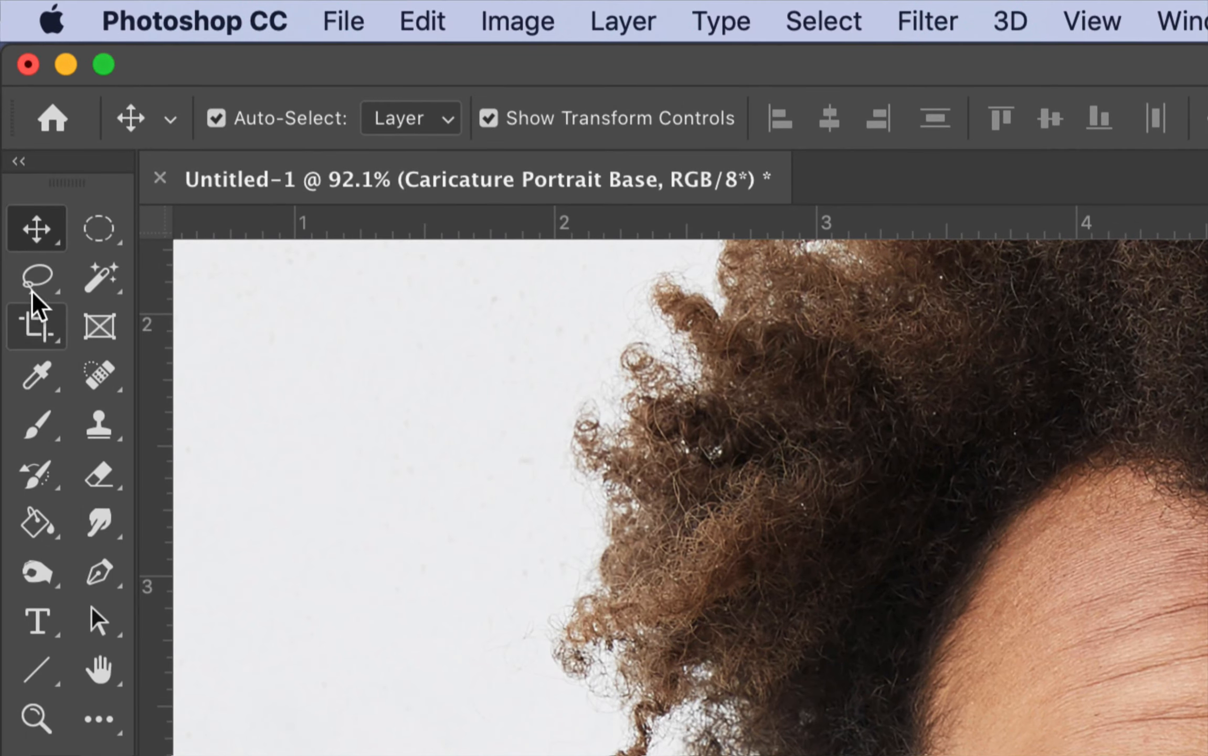
Step: Draw a freehand trial selection with the Lasso tool on the plain backdrop beside the hair, then clear it
{"action": "left_click", "coordinate": [25, 209]}
{"action": "left_click", "coordinate": [35, 284]}
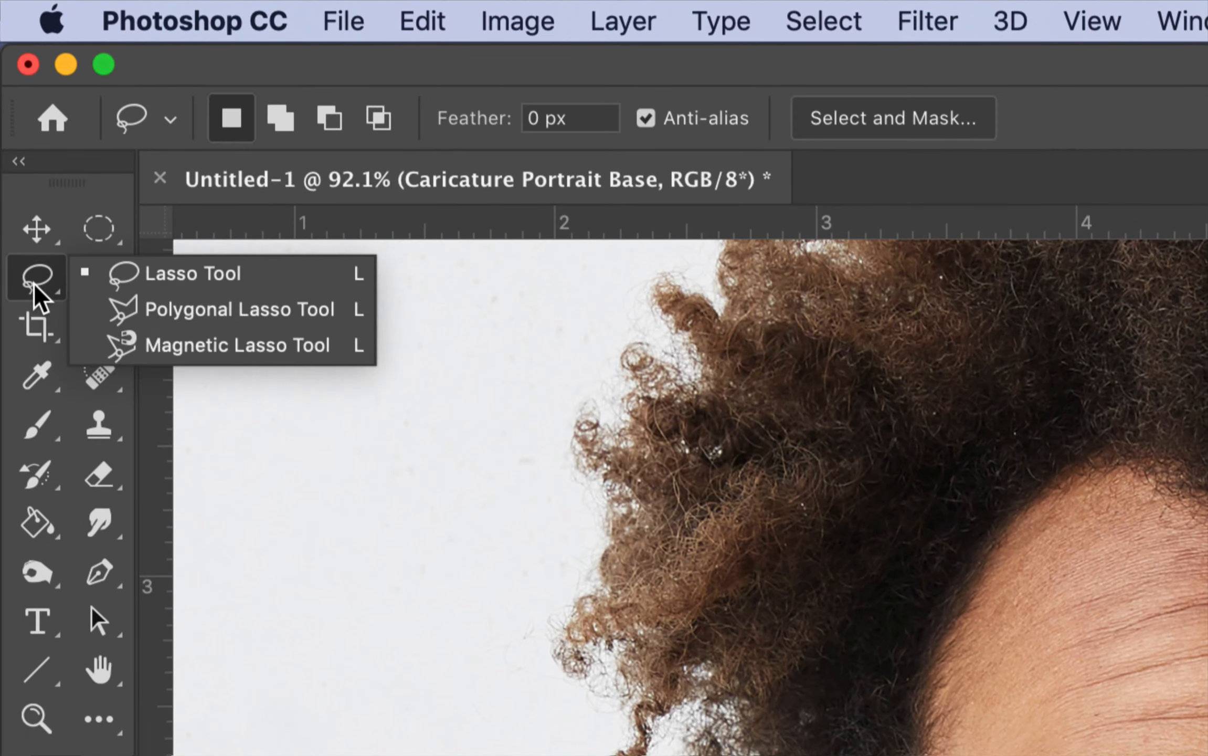
{"action": "left_click", "coordinate": [191, 288]}
{"action": "mouse_move", "coordinate": [334, 299]}
{"action": "left_mouse_down"}
{"action": "mouse_move", "coordinate": [398, 422]}
{"action": "mouse_move", "coordinate": [388, 312]}
{"action": "mouse_move", "coordinate": [359, 295]}
{"action": "left_mouse_up"}
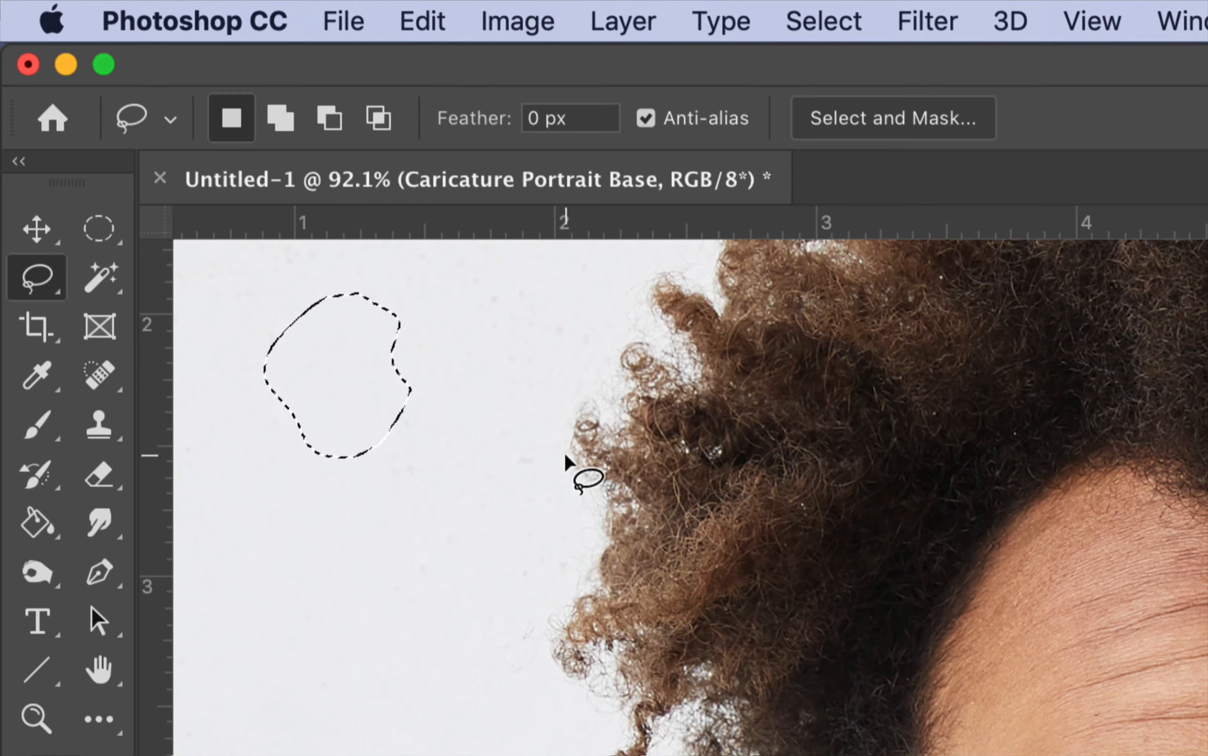
{"action": "key", "text": "super+d"}
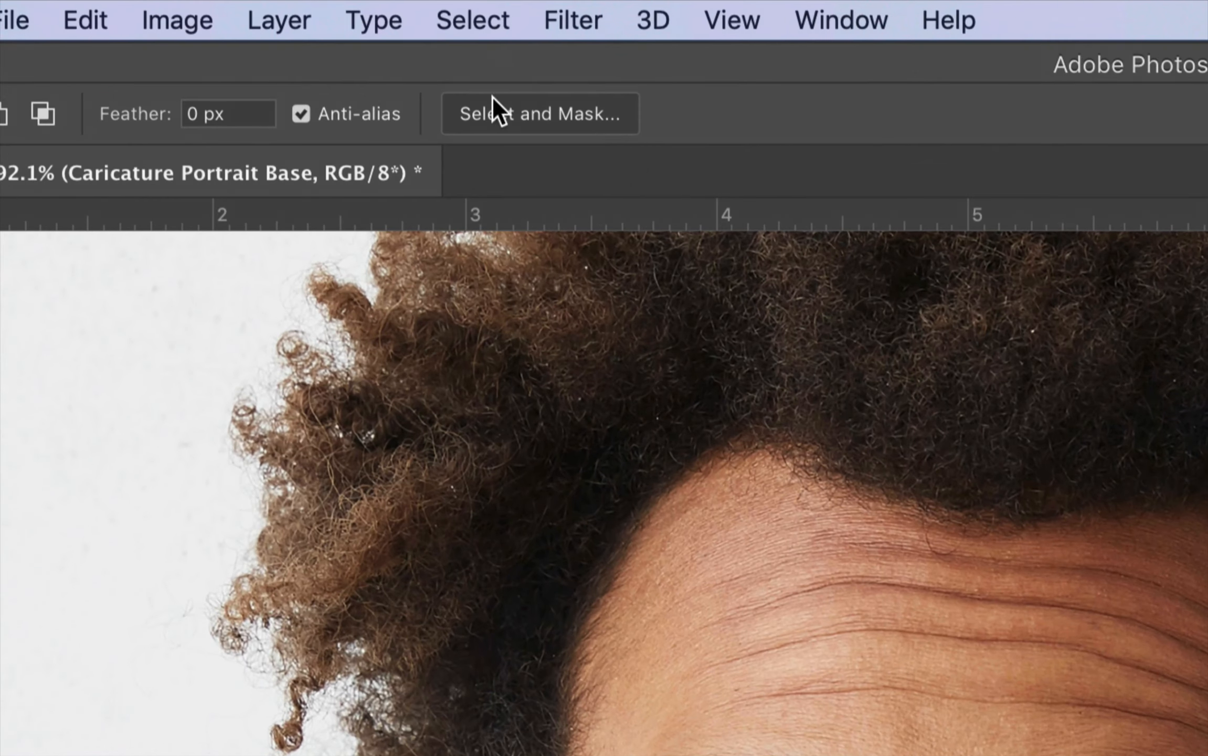
Step: Lasso a trial patch of the hair, deselect it, and look at the Reselect command without applying it
{"action": "left_click_drag", "start_coordinate": [492, 253], "coordinate": [550, 304]}
{"action": "left_click", "coordinate": [475, 6]}
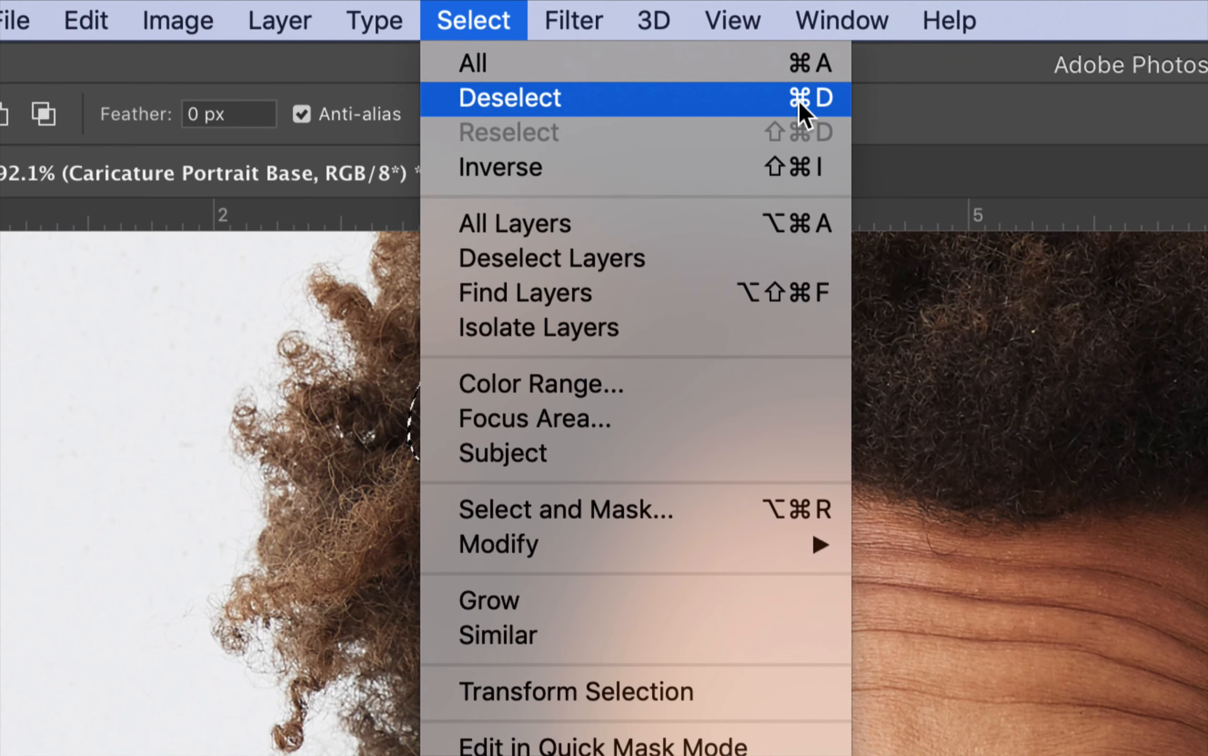
{"action": "left_click", "coordinate": [815, 105]}
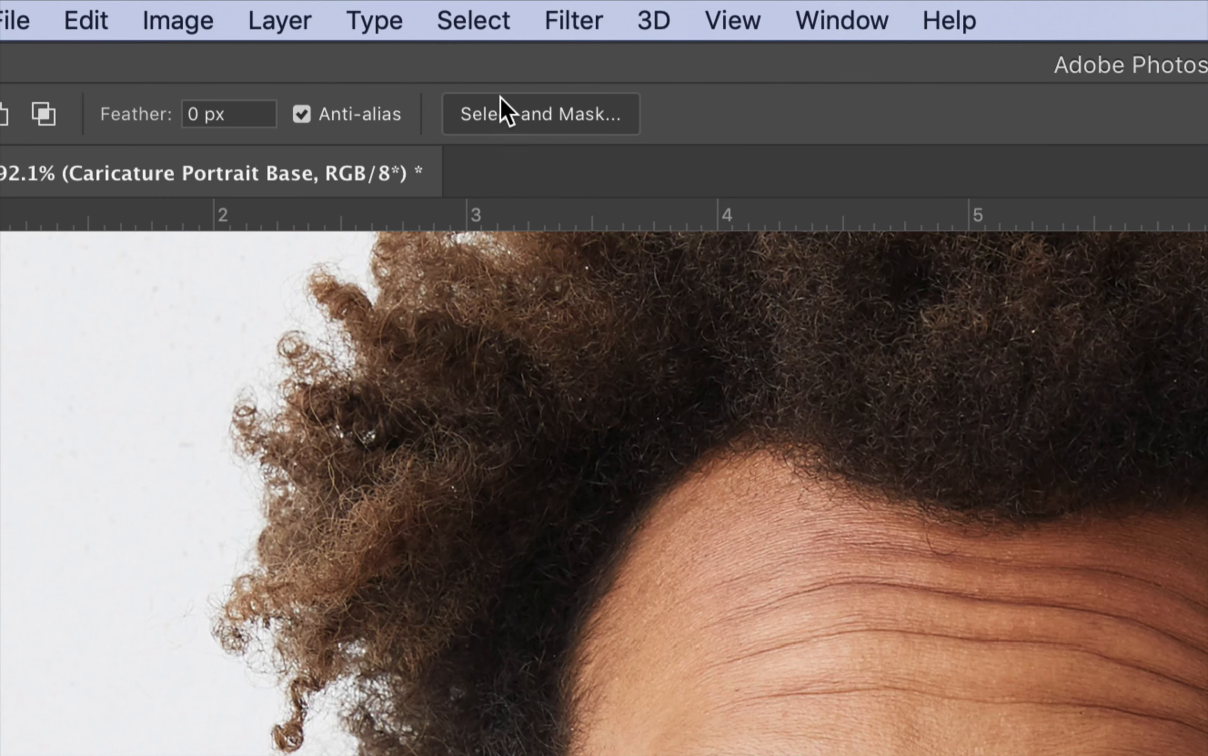
{"action": "left_click", "coordinate": [461, 11]}
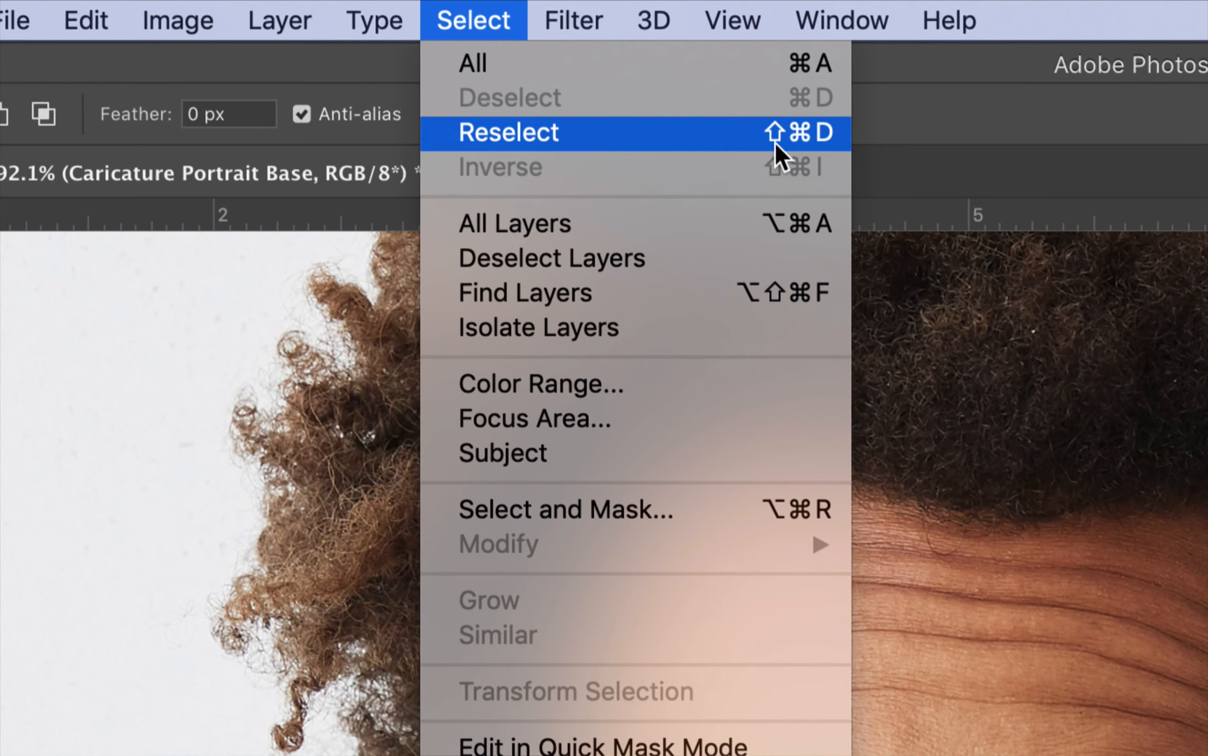
{"action": "left_click", "coordinate": [907, 256]}
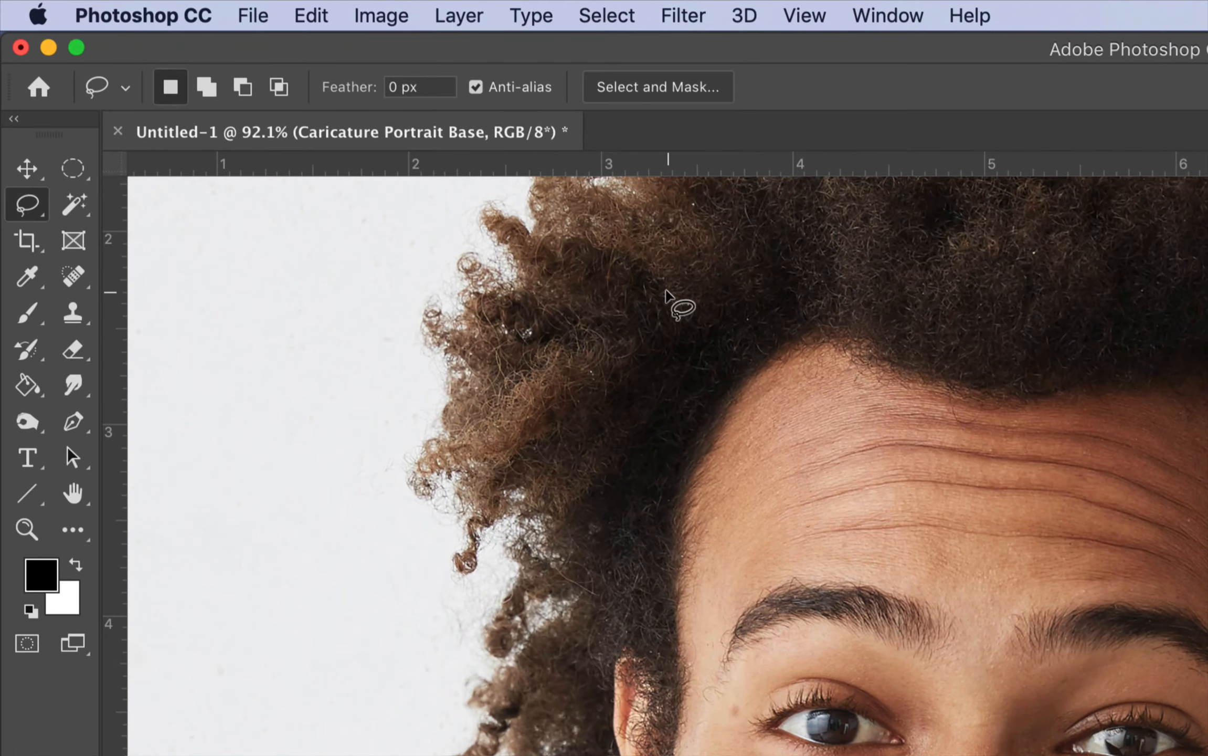
Step: Try filling an unfeathered lasso selection in the hair with the white background colour, undo the fill and deselect
{"action": "mouse_move", "coordinate": [600, 262]}
{"action": "left_mouse_down"}
{"action": "mouse_move", "coordinate": [539, 298]}
{"action": "mouse_move", "coordinate": [636, 408]}
{"action": "mouse_move", "coordinate": [666, 305]}
{"action": "mouse_move", "coordinate": [621, 254]}
{"action": "mouse_move", "coordinate": [611, 295]}
{"action": "left_mouse_up"}
{"action": "key", "text": "super+BackSpace"}
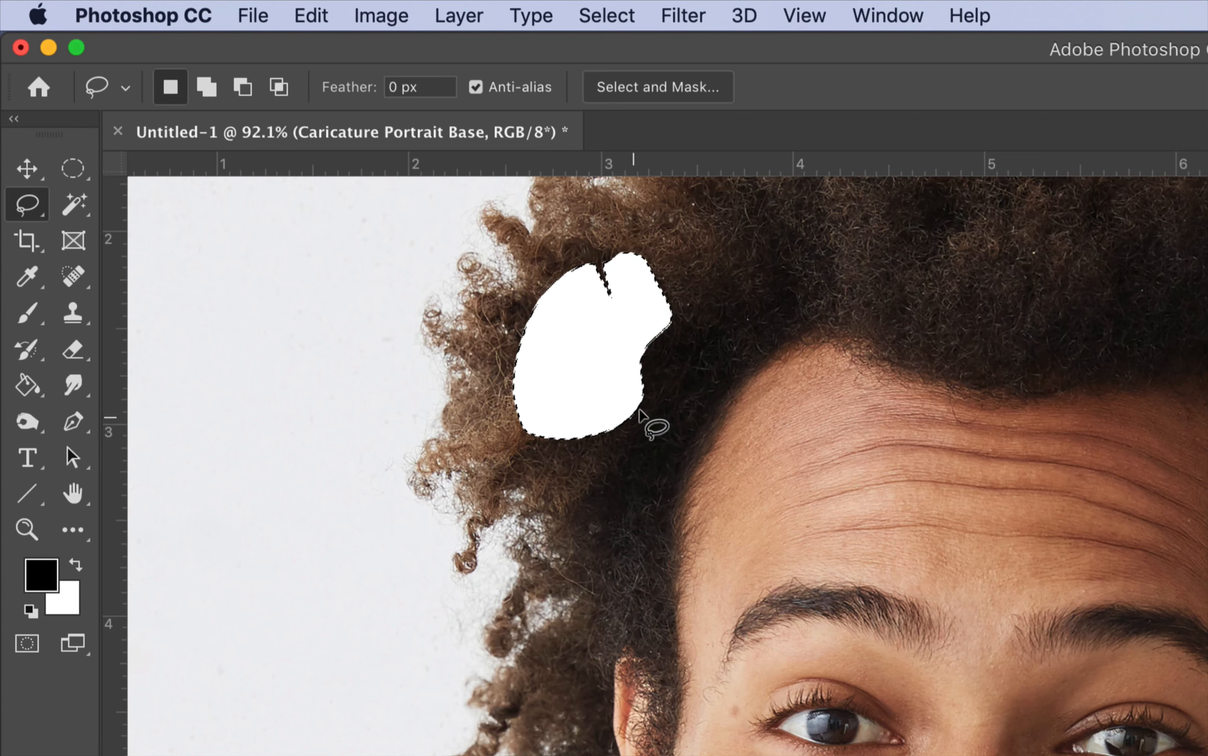
{"action": "key", "text": "super+z"}
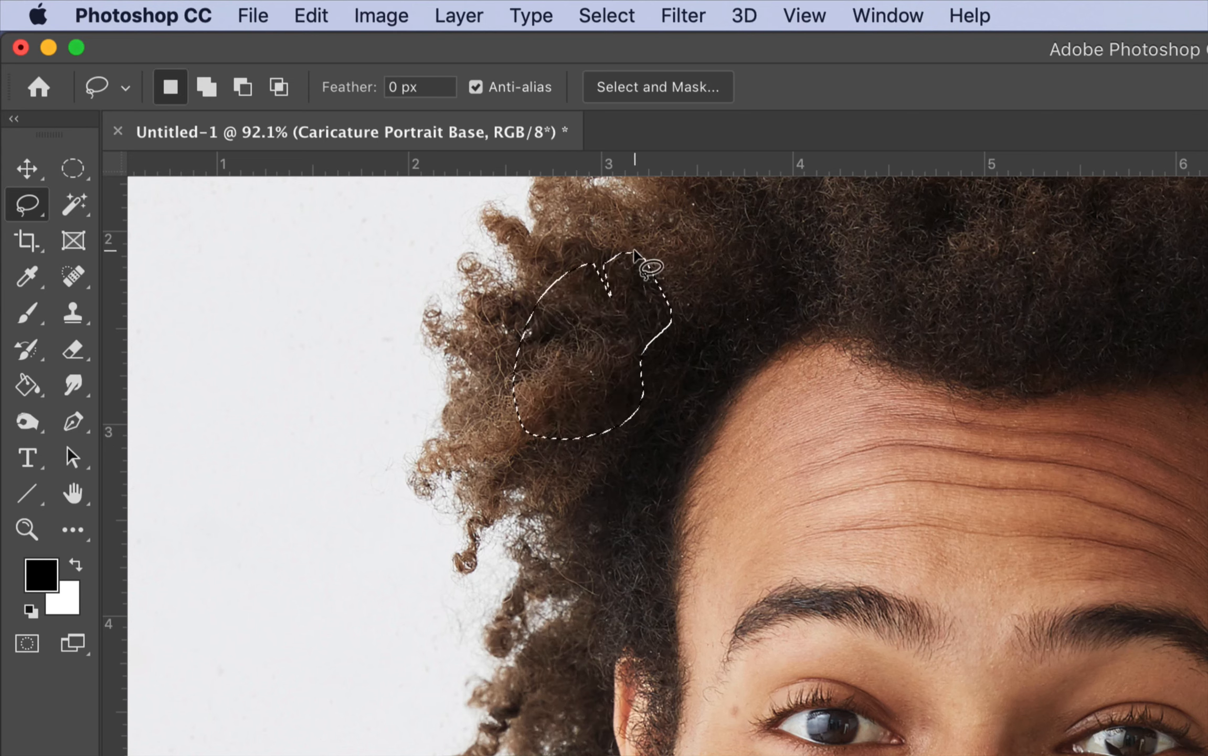
{"action": "key", "text": "super+d"}
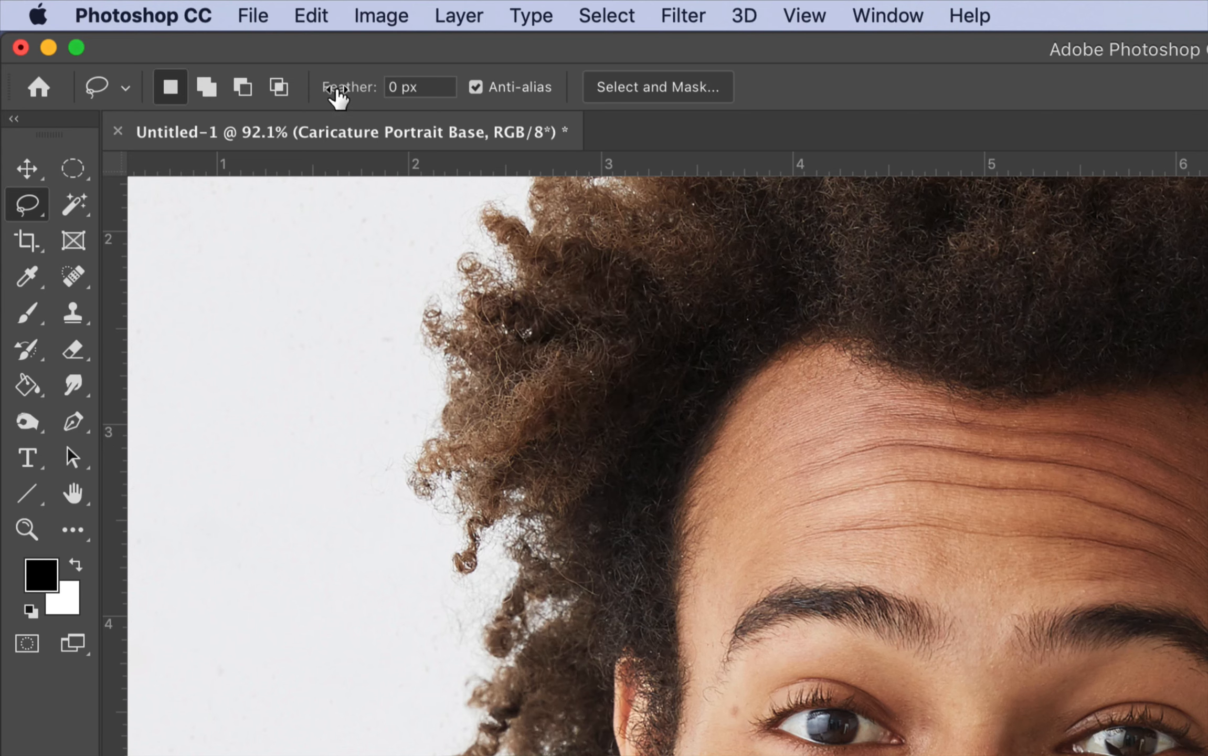
Step: Set the lasso feather to 13.2 px, test it with a white fill in the hair, undo the fill and deselect
{"action": "left_click_drag", "start_coordinate": [338, 96], "coordinate": [521, 116]}
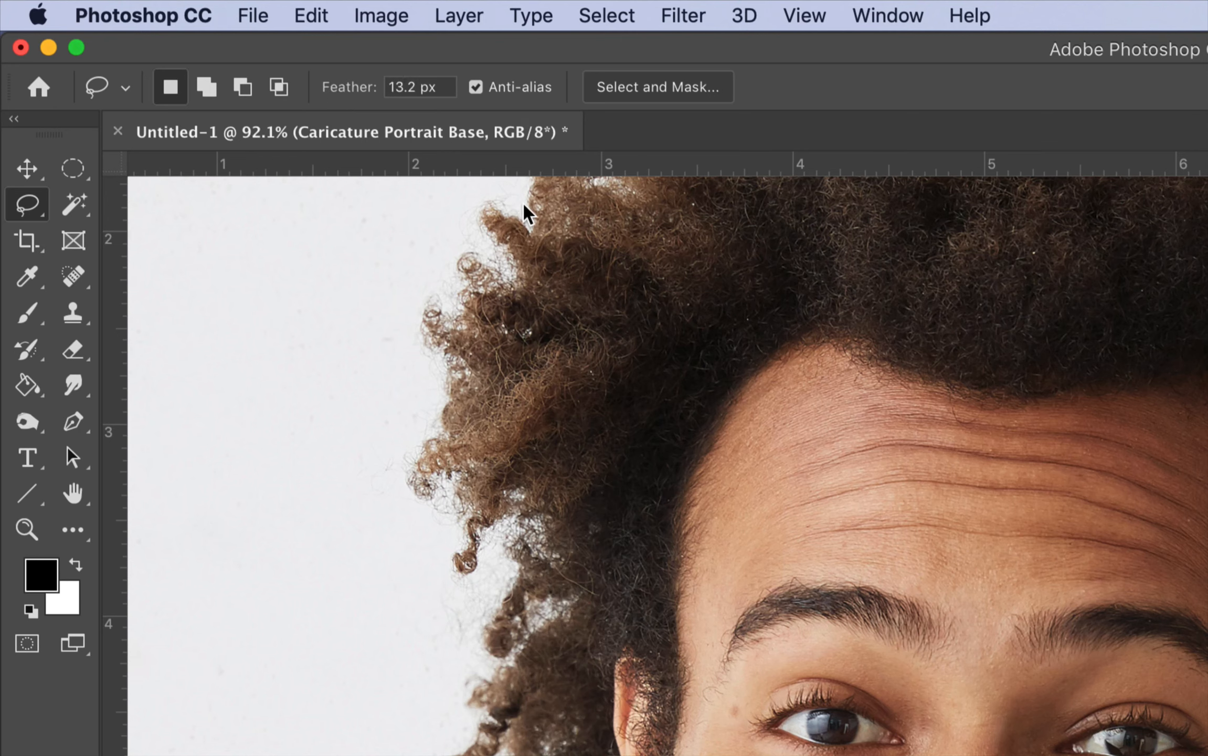
{"action": "mouse_move", "coordinate": [621, 272]}
{"action": "left_mouse_down"}
{"action": "mouse_move", "coordinate": [563, 467]}
{"action": "mouse_move", "coordinate": [632, 424]}
{"action": "mouse_move", "coordinate": [670, 348]}
{"action": "mouse_move", "coordinate": [671, 307]}
{"action": "mouse_move", "coordinate": [630, 270]}
{"action": "left_mouse_up"}
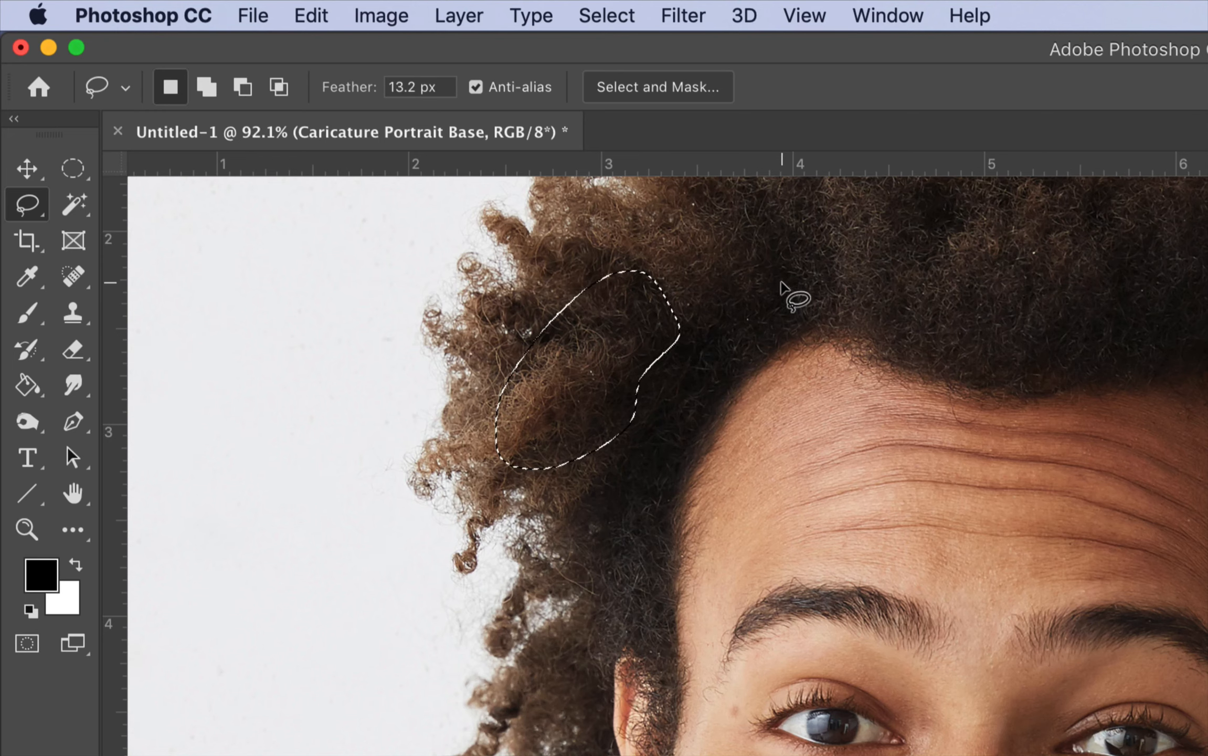
{"action": "key", "text": "super+BackSpace"}
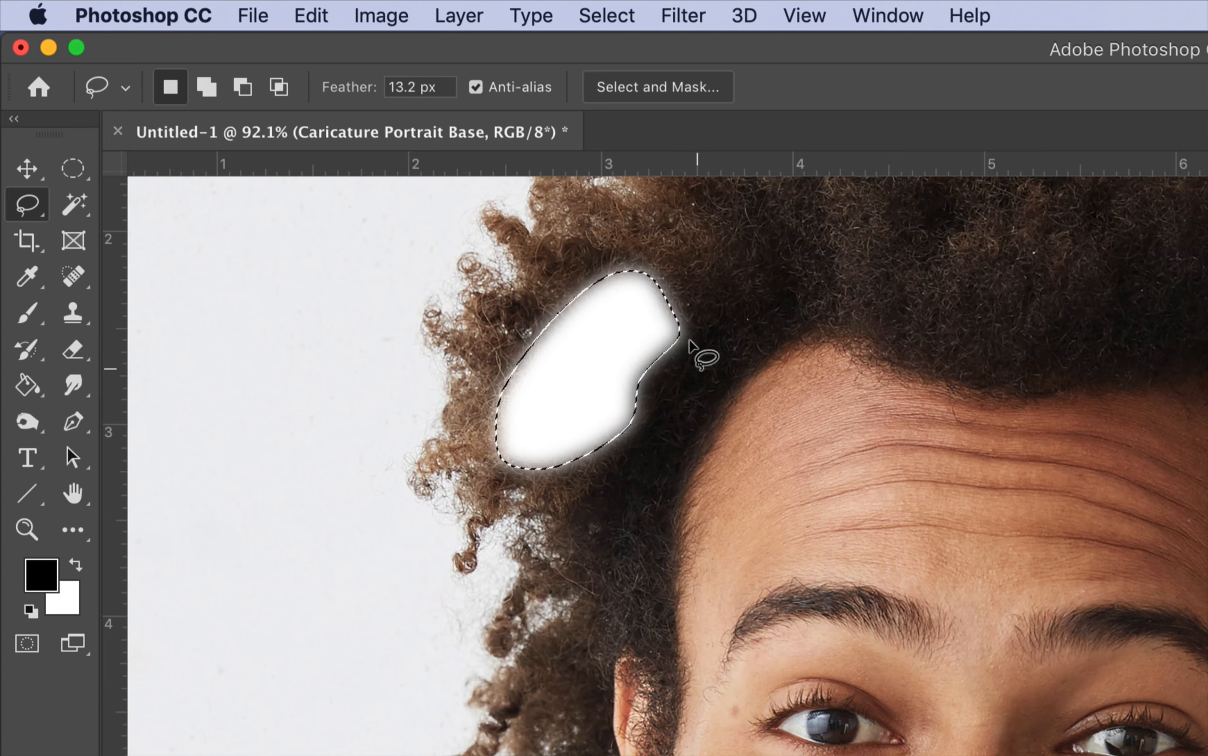
{"action": "key", "text": "super+z"}
{"action": "key", "text": "super+d"}
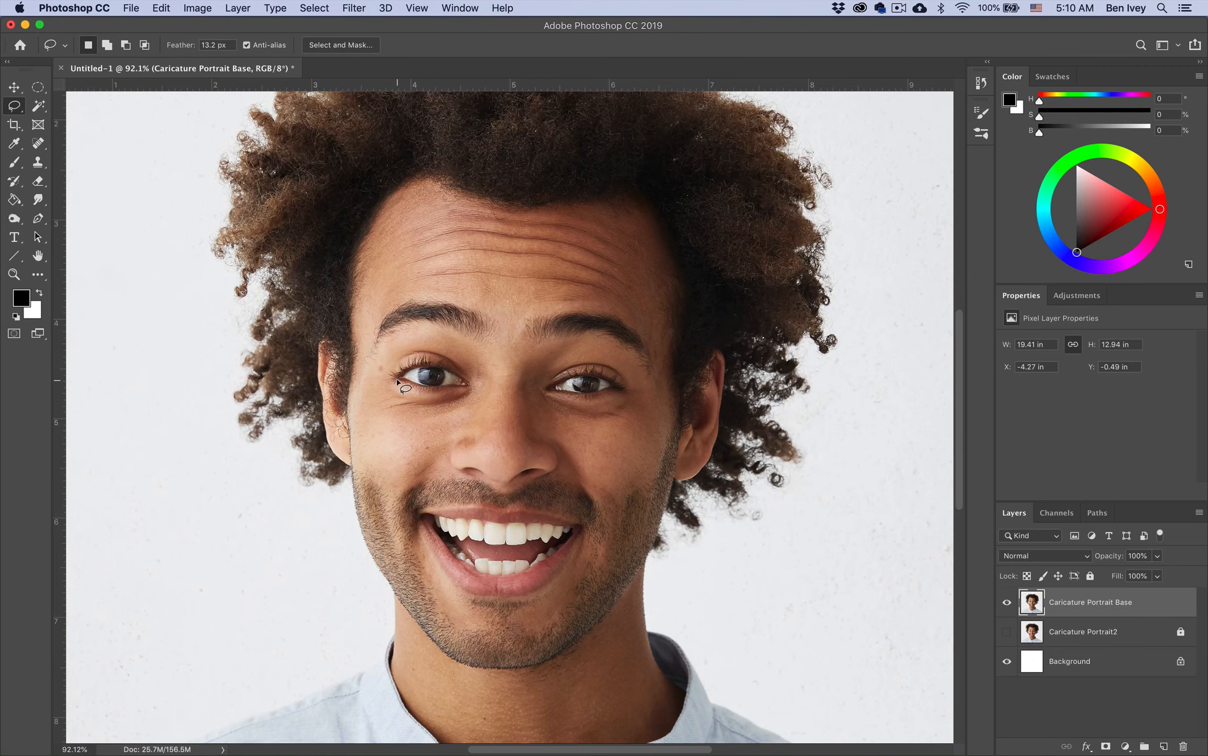
Step: Lasso the subject's right eye with its surrounding skin on Caricature Portrait Base, and copy and paste it onto a new layer
{"action": "scroll", "coordinate": [434, 405], "scroll_direction": "up", "scroll_amount": 5}
{"action": "scroll", "coordinate": [398, 382], "scroll_direction": "up", "scroll_amount": 2}
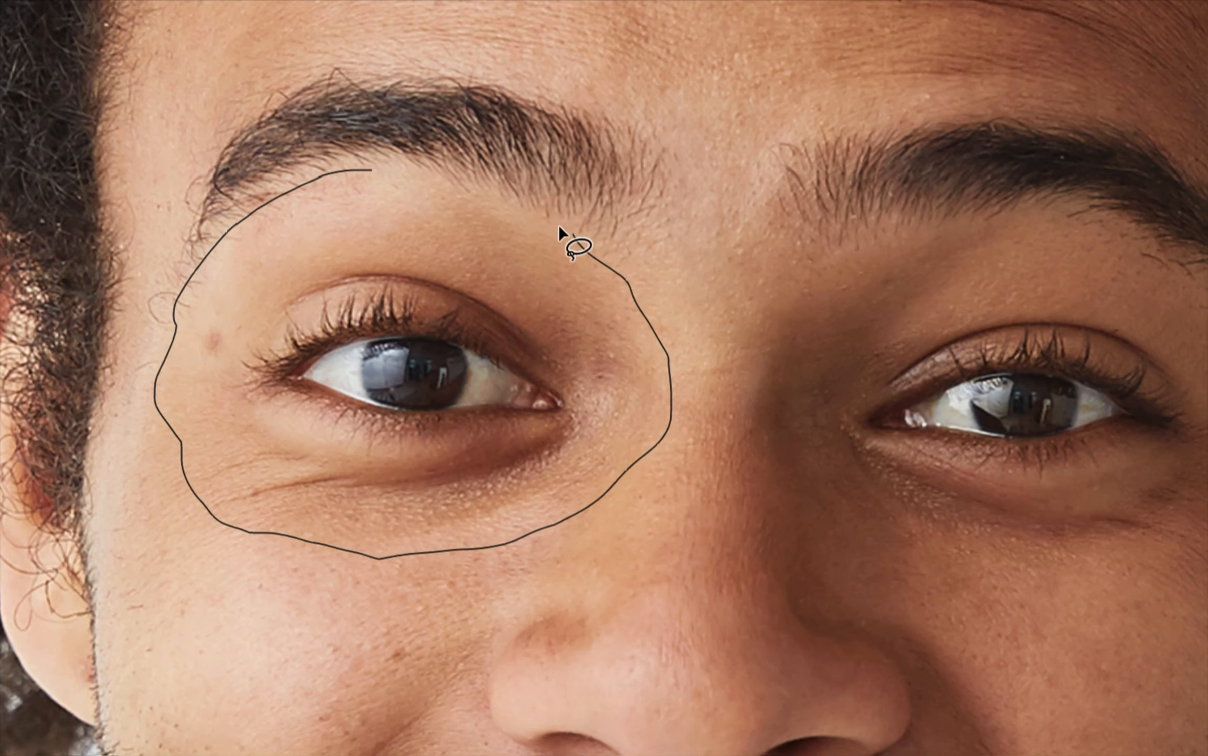
{"action": "left_click_drag", "start_coordinate": [385, 176], "coordinate": [370, 173]}
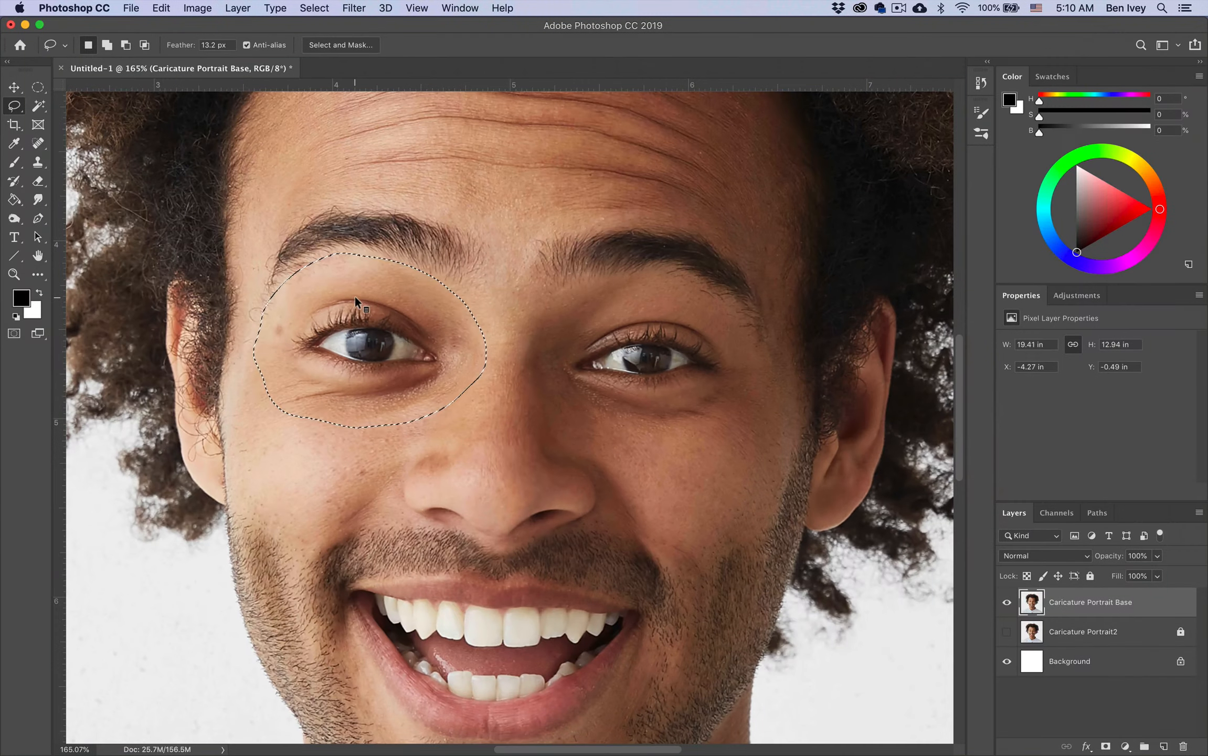
{"action": "left_click", "coordinate": [161, 8]}
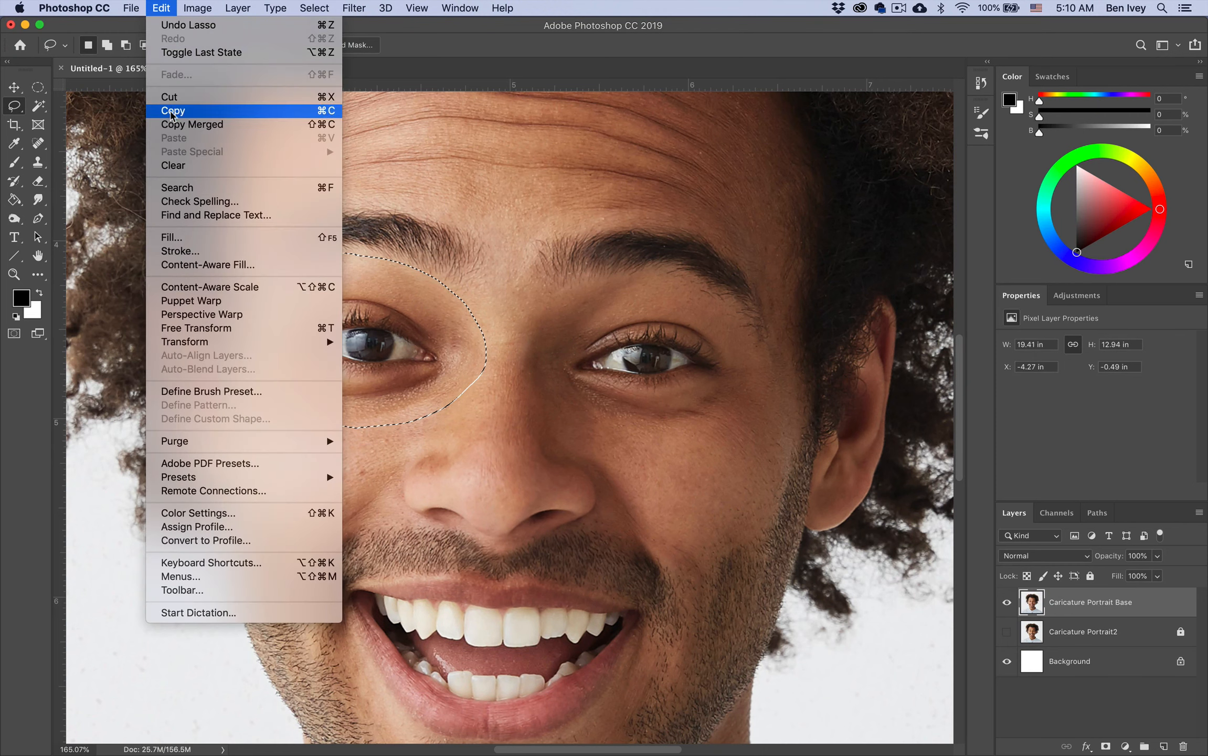
{"action": "left_click", "coordinate": [173, 110]}
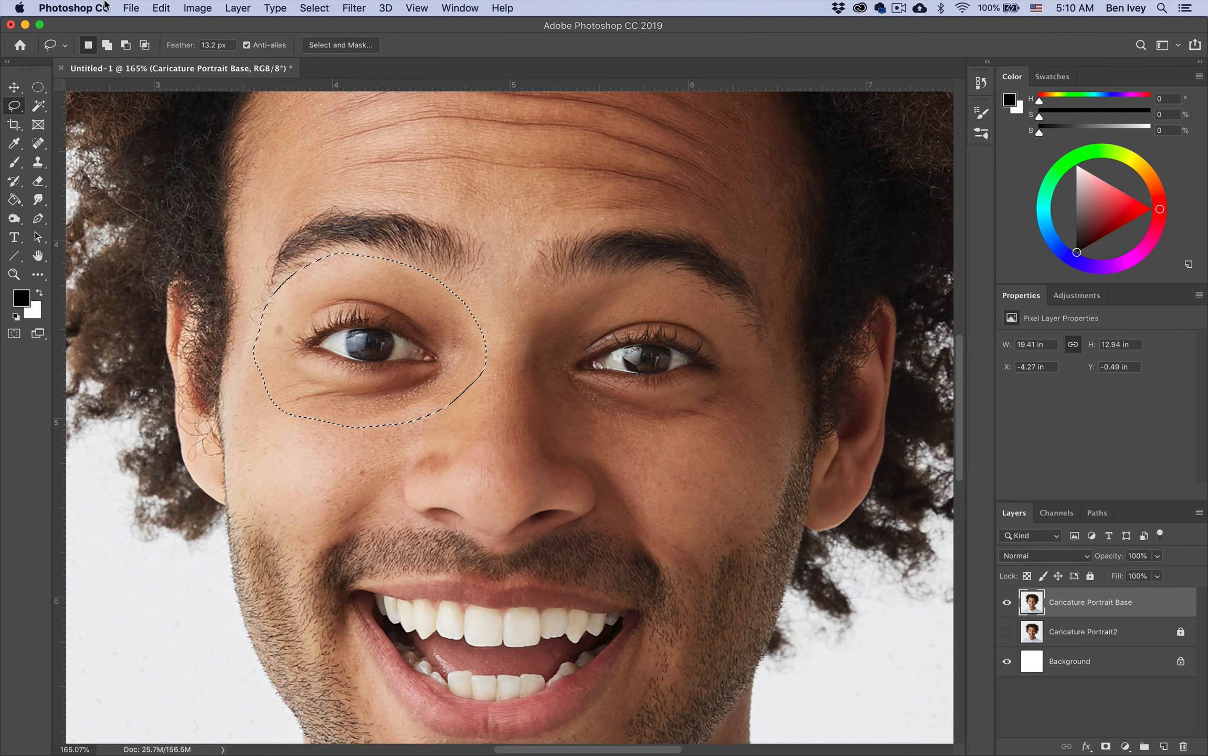
{"action": "left_click", "coordinate": [161, 8]}
{"action": "left_click", "coordinate": [176, 138]}
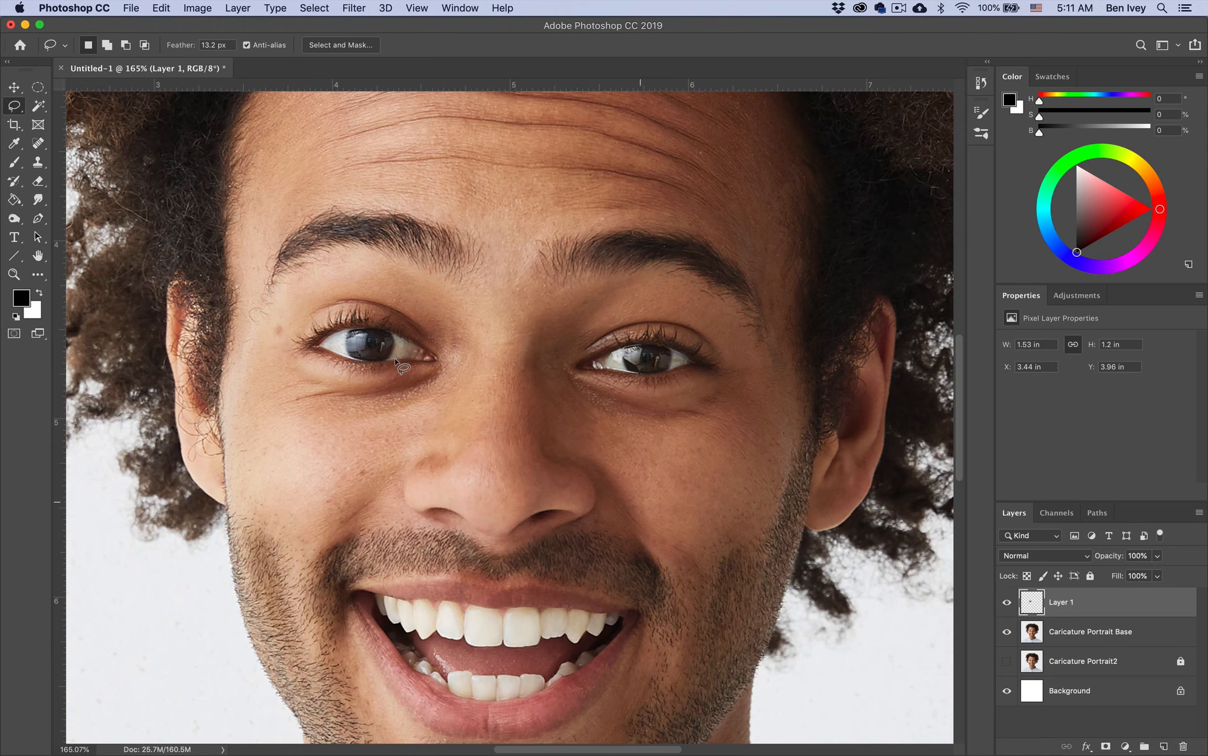
Step: Try moving the pasted eye up towards the middle of the forehead, and undo the move
{"action": "key", "text": "v"}
{"action": "left_click_drag", "start_coordinate": [382, 345], "coordinate": [530, 285]}
{"action": "key", "text": "super+z"}
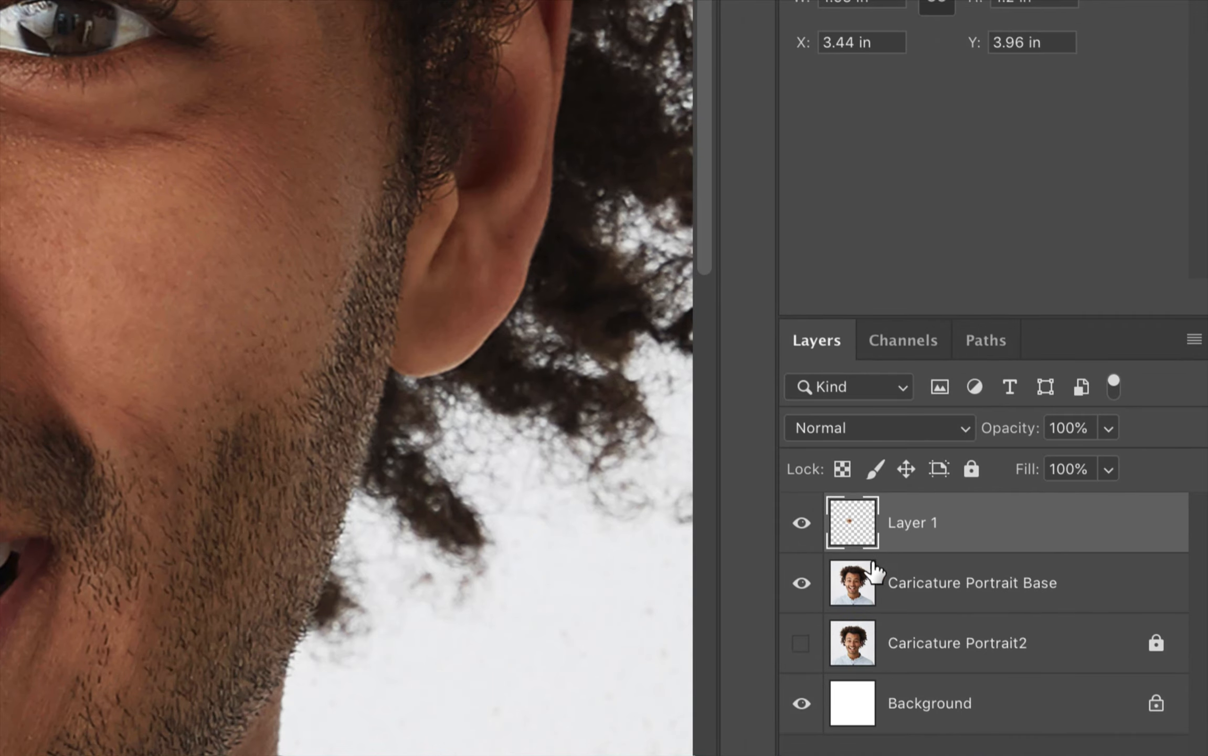
Step: Check the pasted eye with Caricature Portrait Base hidden, show the base again and rename the eye layer Left Eye
{"action": "left_click", "coordinate": [796, 593]}
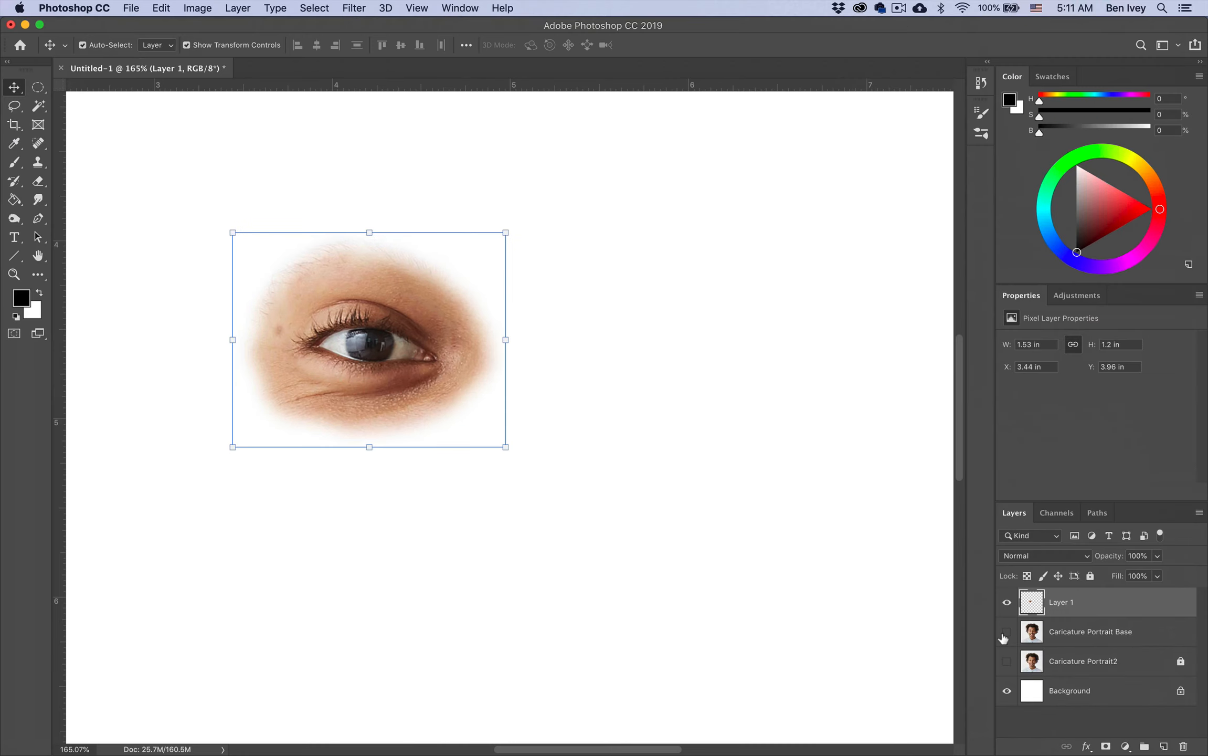
{"action": "left_click", "coordinate": [1006, 632]}
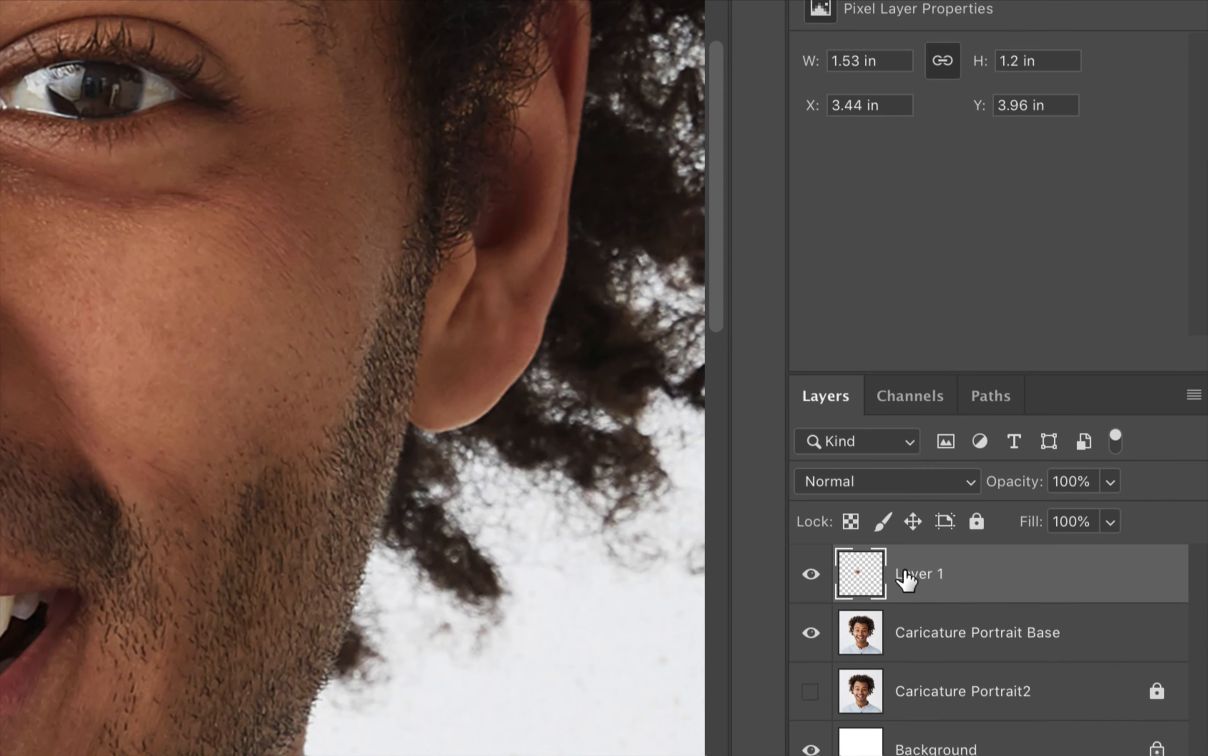
{"action": "double_click", "coordinate": [906, 575]}
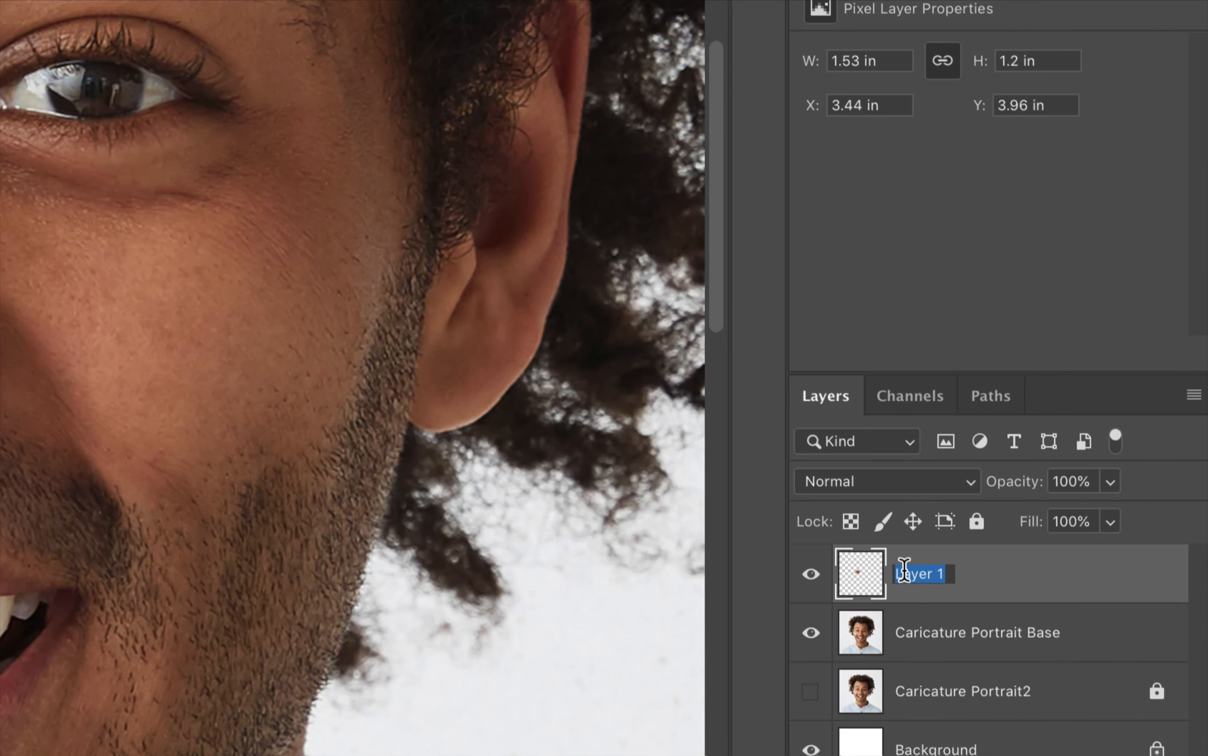
{"action": "type", "text": "Left Eye"}
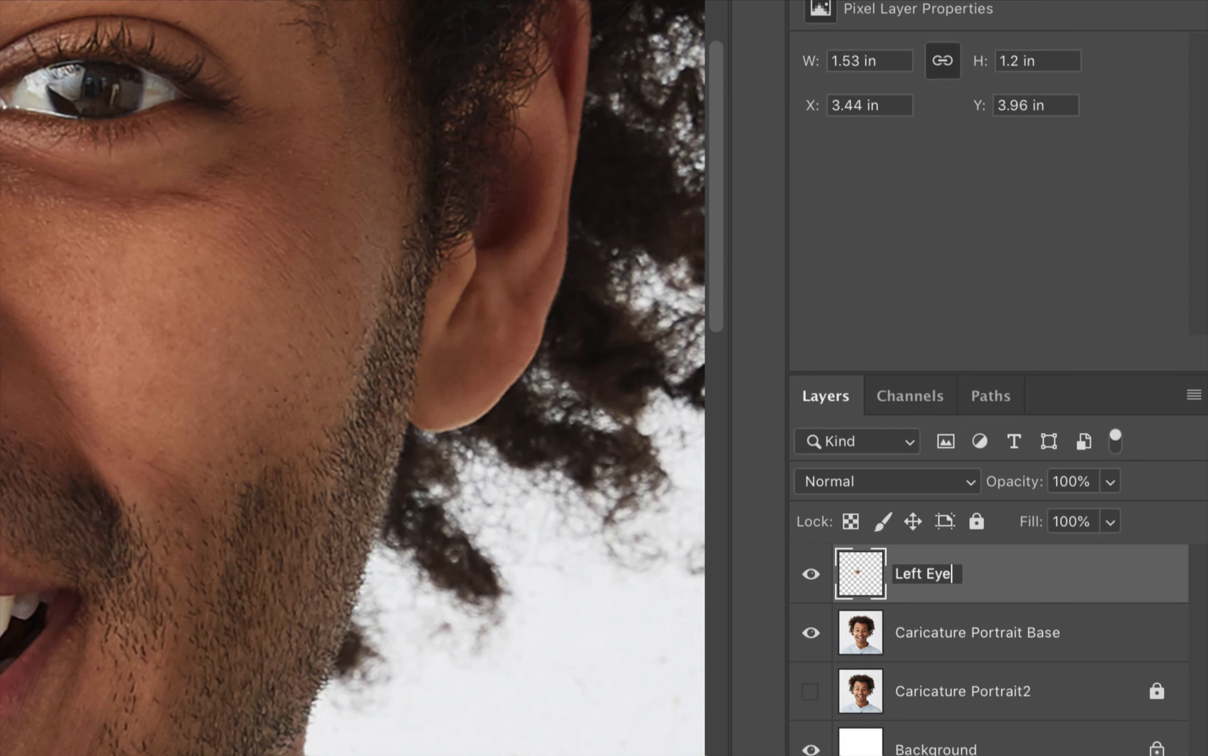
{"action": "key", "text": "Return"}
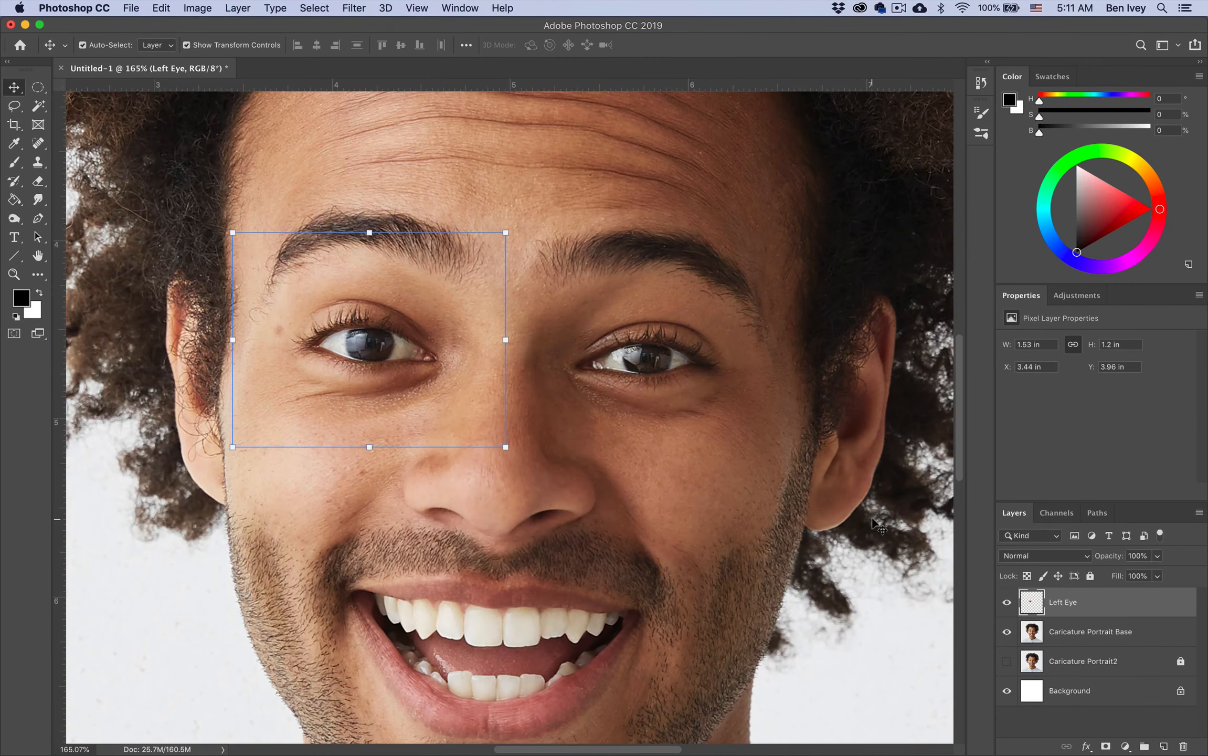
Step: Lasso the other eye with its surrounding skin on Caricature Portrait Base, extend the selection below it, and copy and paste it onto a new layer
{"action": "left_click", "coordinate": [651, 347]}
{"action": "left_click", "coordinate": [15, 109]}
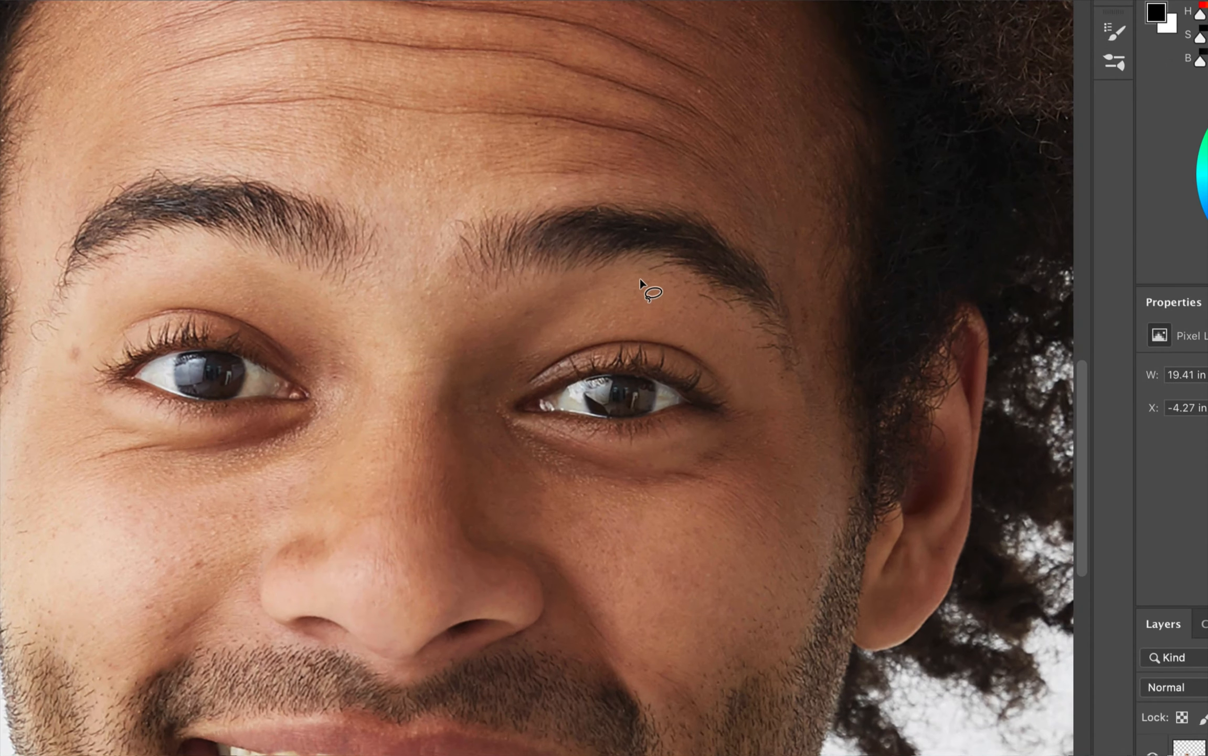
{"action": "left_click_drag", "start_coordinate": [660, 278], "coordinate": [559, 306]}
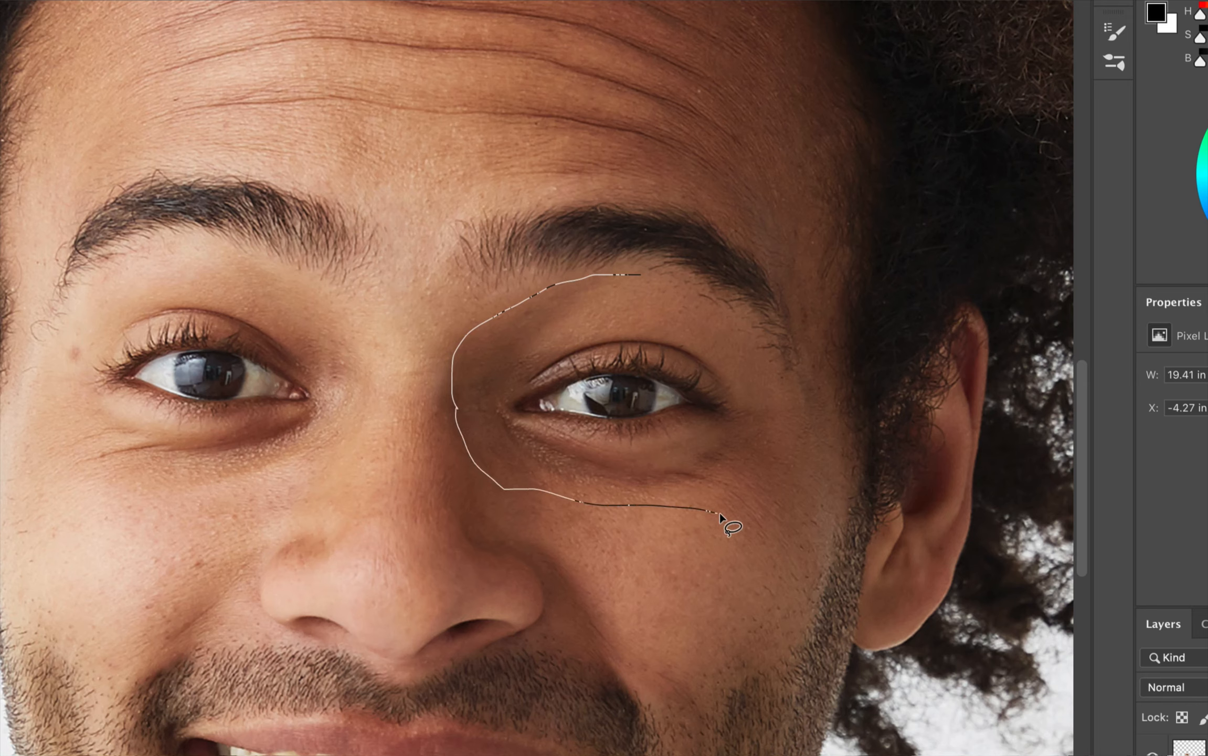
{"action": "mouse_move", "coordinate": [719, 513]}
{"action": "left_mouse_down"}
{"action": "mouse_move", "coordinate": [776, 467]}
{"action": "mouse_move", "coordinate": [769, 390]}
{"action": "mouse_move", "coordinate": [741, 332]}
{"action": "left_mouse_up"}
{"action": "left_click_drag", "start_coordinate": [682, 274], "coordinate": [646, 273]}
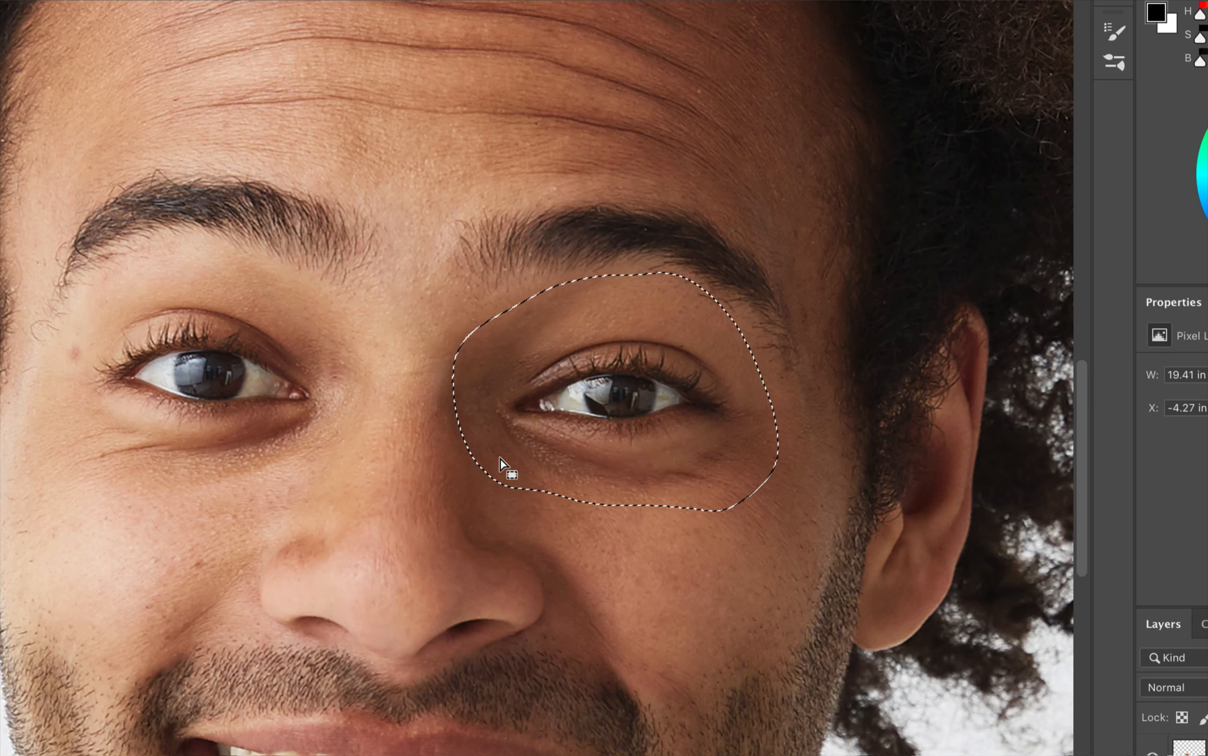
{"action": "left_click_drag", "start_coordinate": [473, 441], "coordinate": [485, 494]}
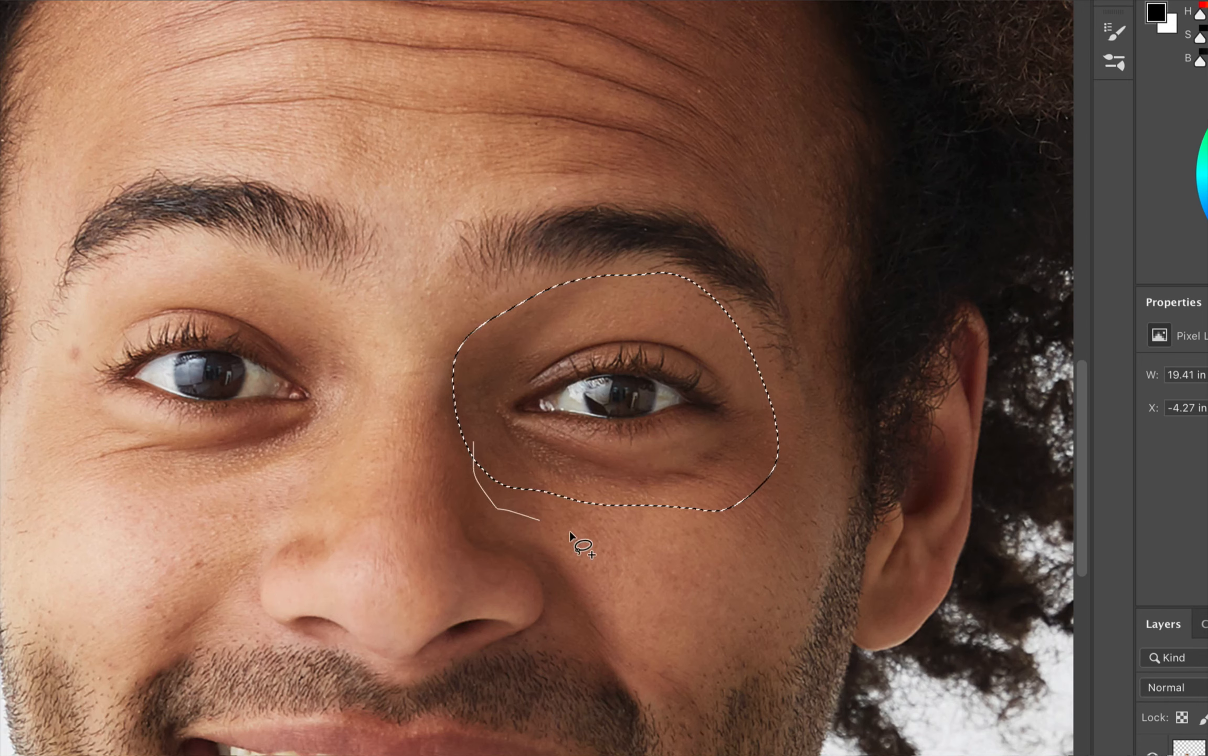
{"action": "mouse_move", "coordinate": [569, 530]}
{"action": "left_mouse_down"}
{"action": "mouse_move", "coordinate": [664, 552]}
{"action": "mouse_move", "coordinate": [712, 547]}
{"action": "mouse_move", "coordinate": [746, 521]}
{"action": "mouse_move", "coordinate": [751, 479]}
{"action": "mouse_move", "coordinate": [502, 452]}
{"action": "left_mouse_up"}
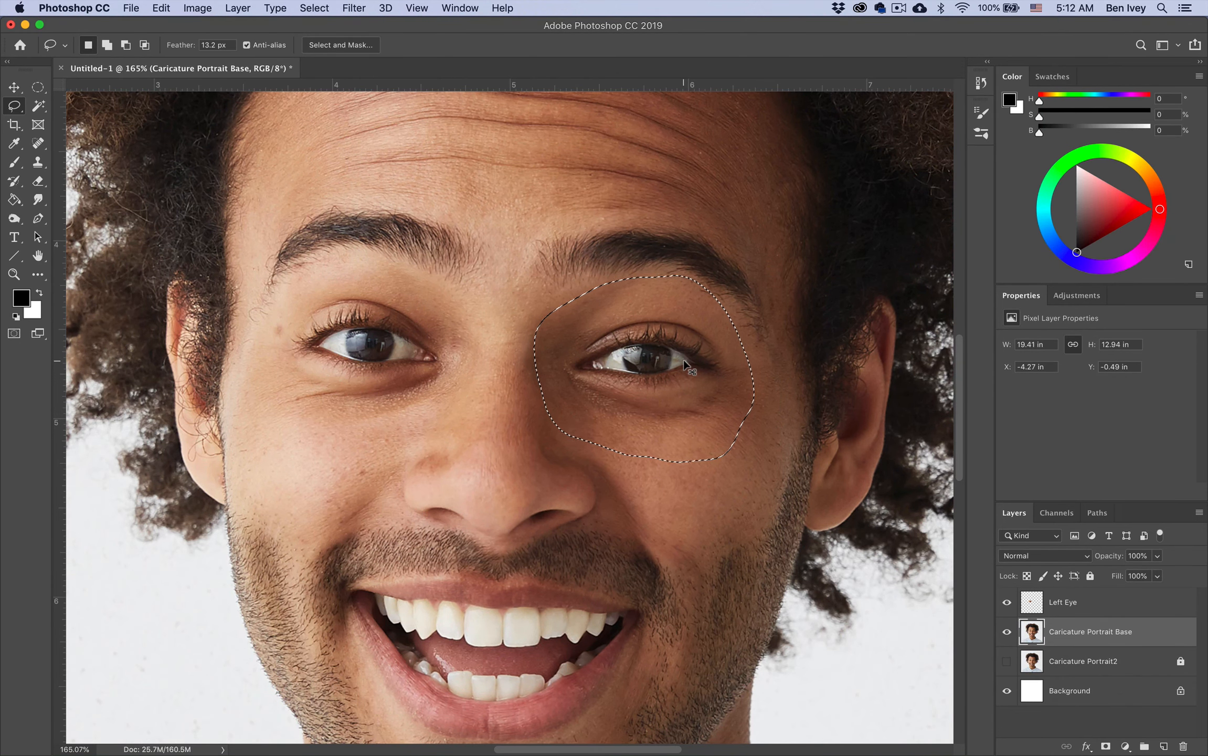
{"action": "key", "text": "super+c"}
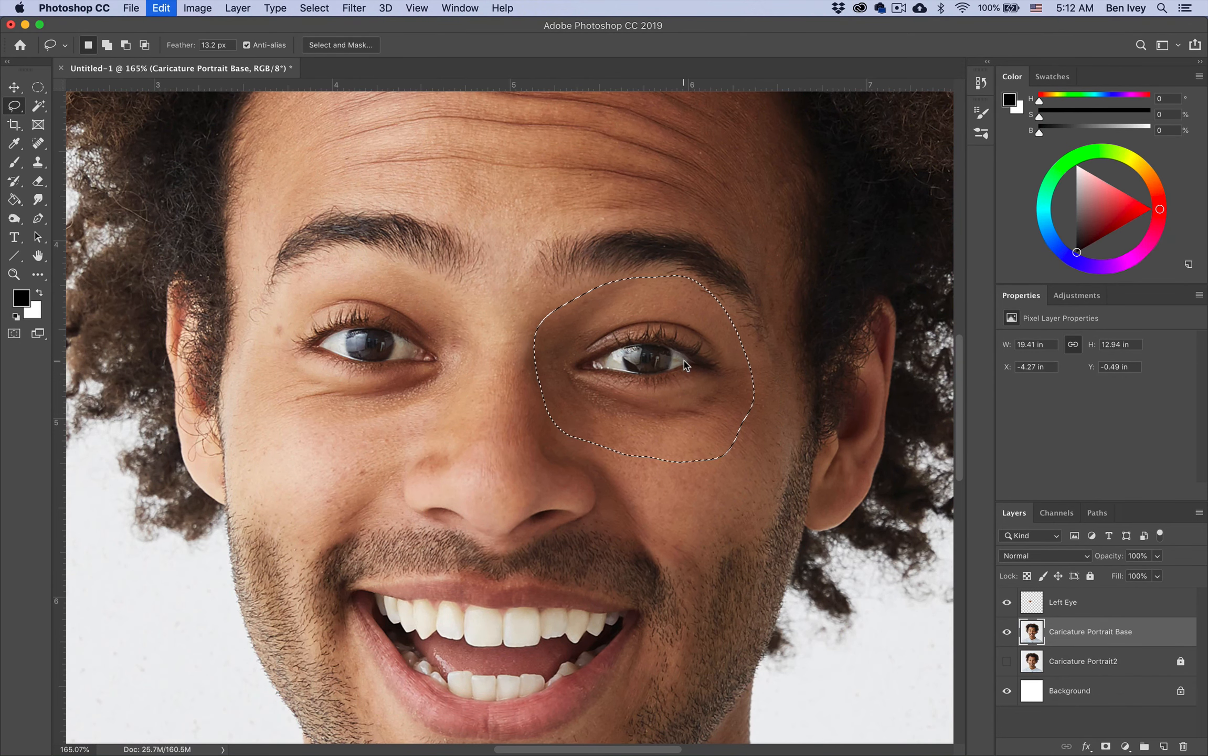
{"action": "key", "text": "super+v"}
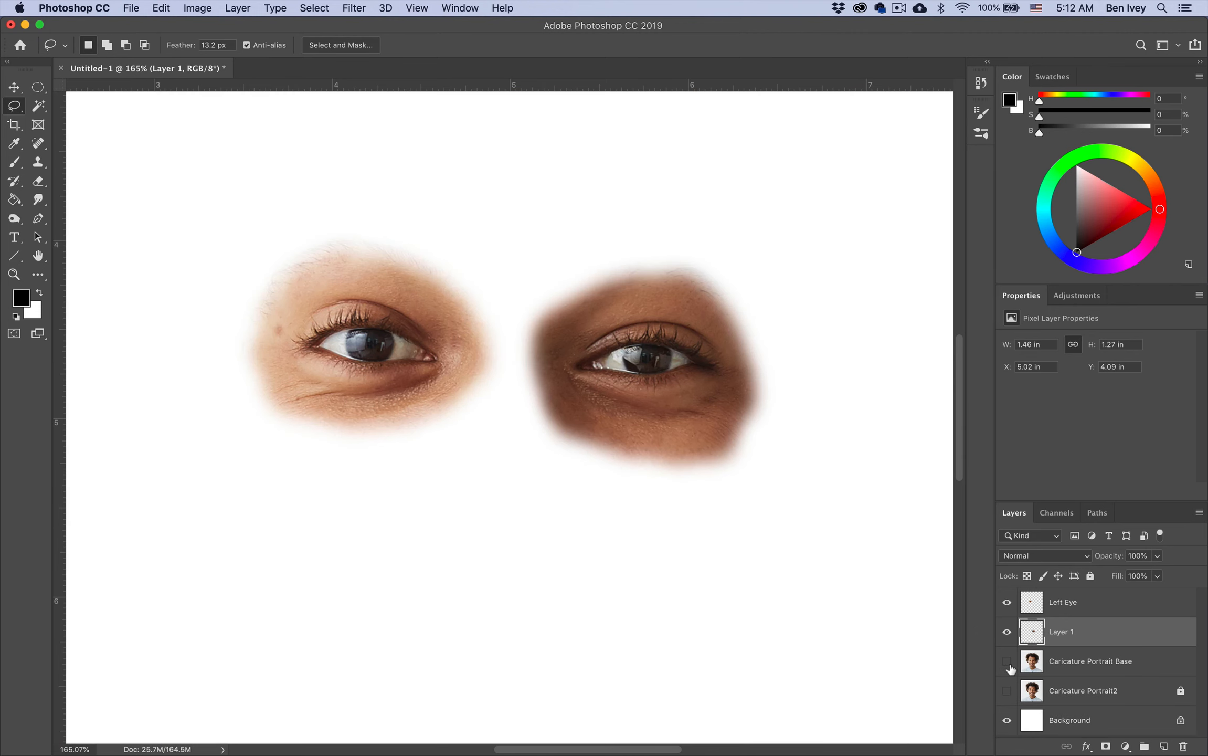
Step: Make Caricature Portrait Base visible again and rename the newly pasted eye layer Right Eye
{"action": "left_click", "coordinate": [1008, 664]}
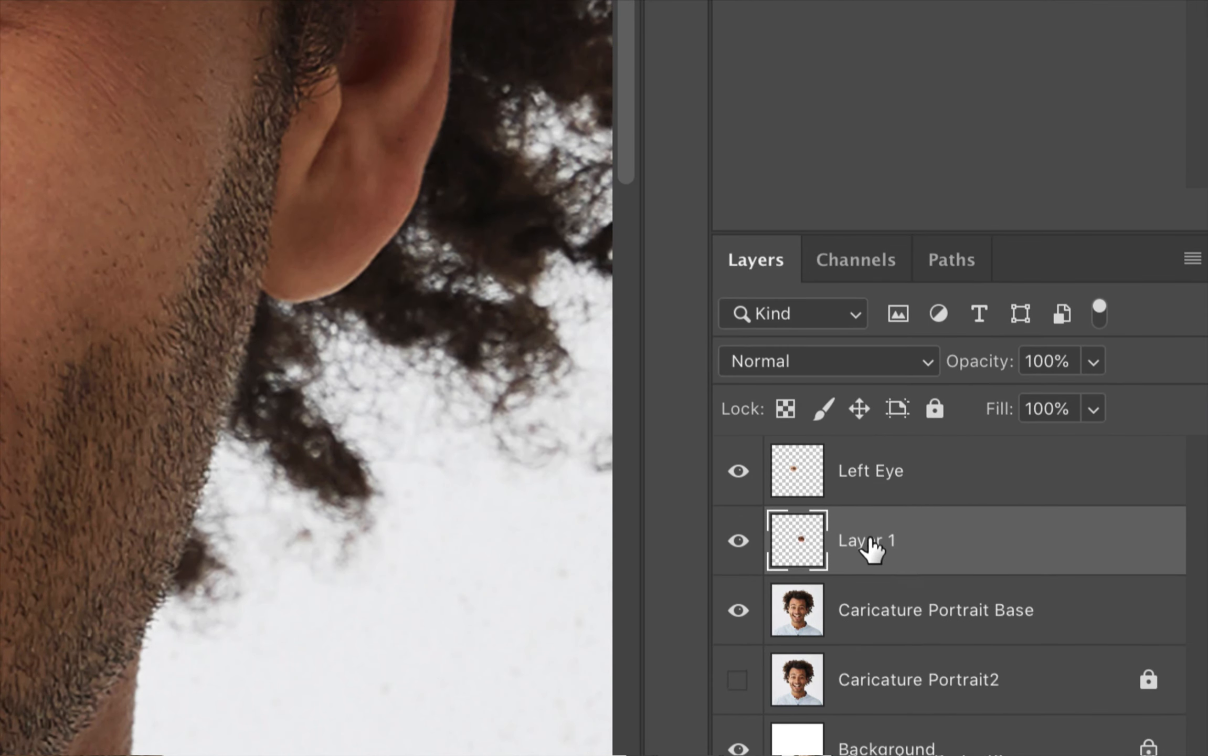
{"action": "double_click", "coordinate": [1062, 631]}
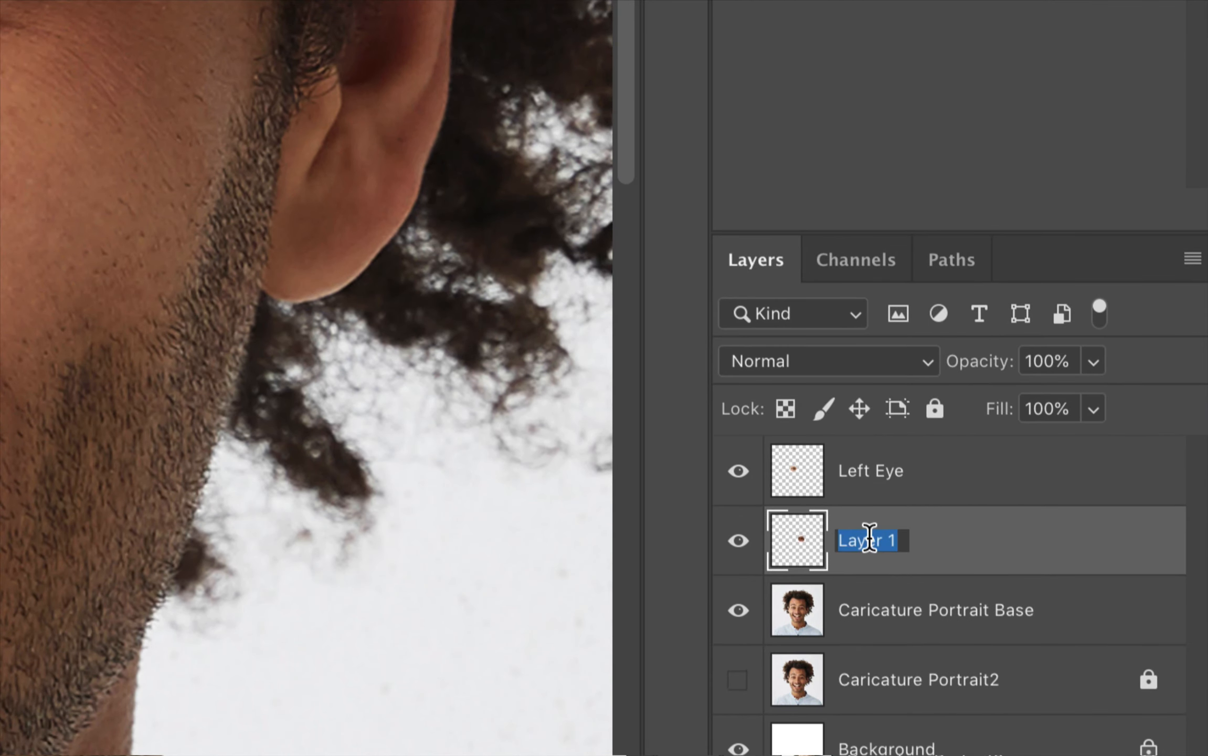
{"action": "type", "text": "Right Eye"}
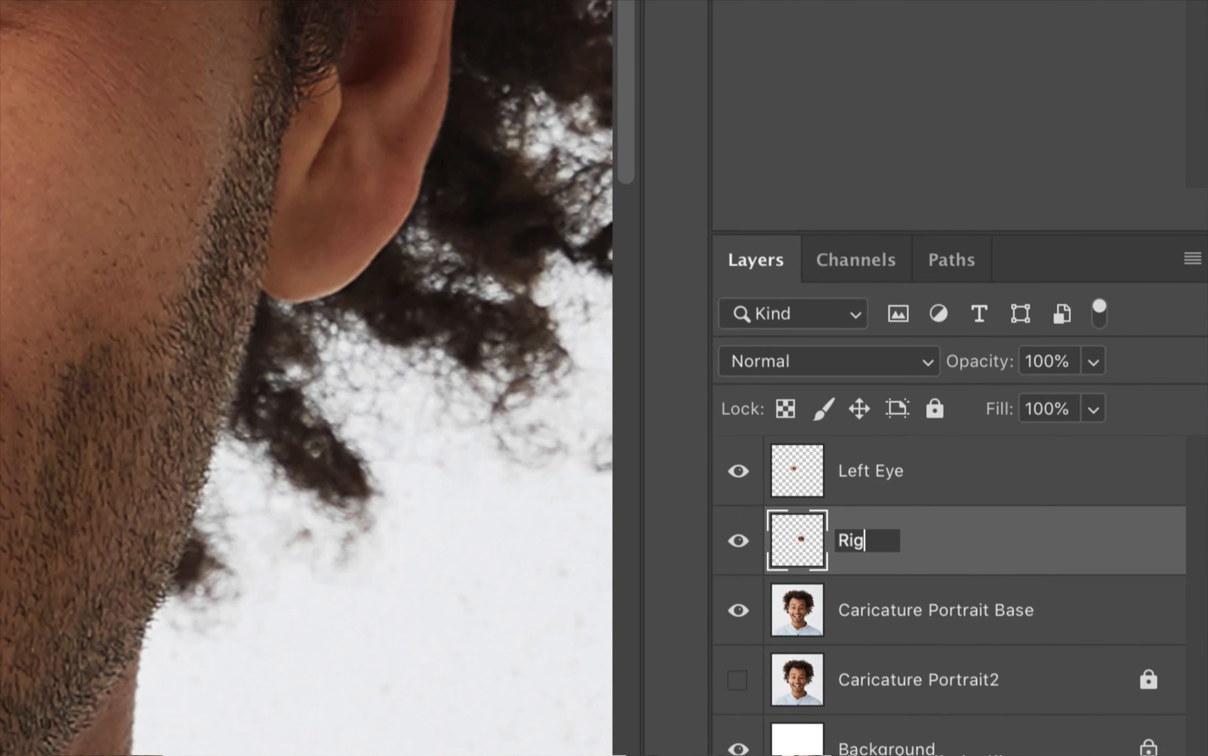
{"action": "key", "text": "Return"}
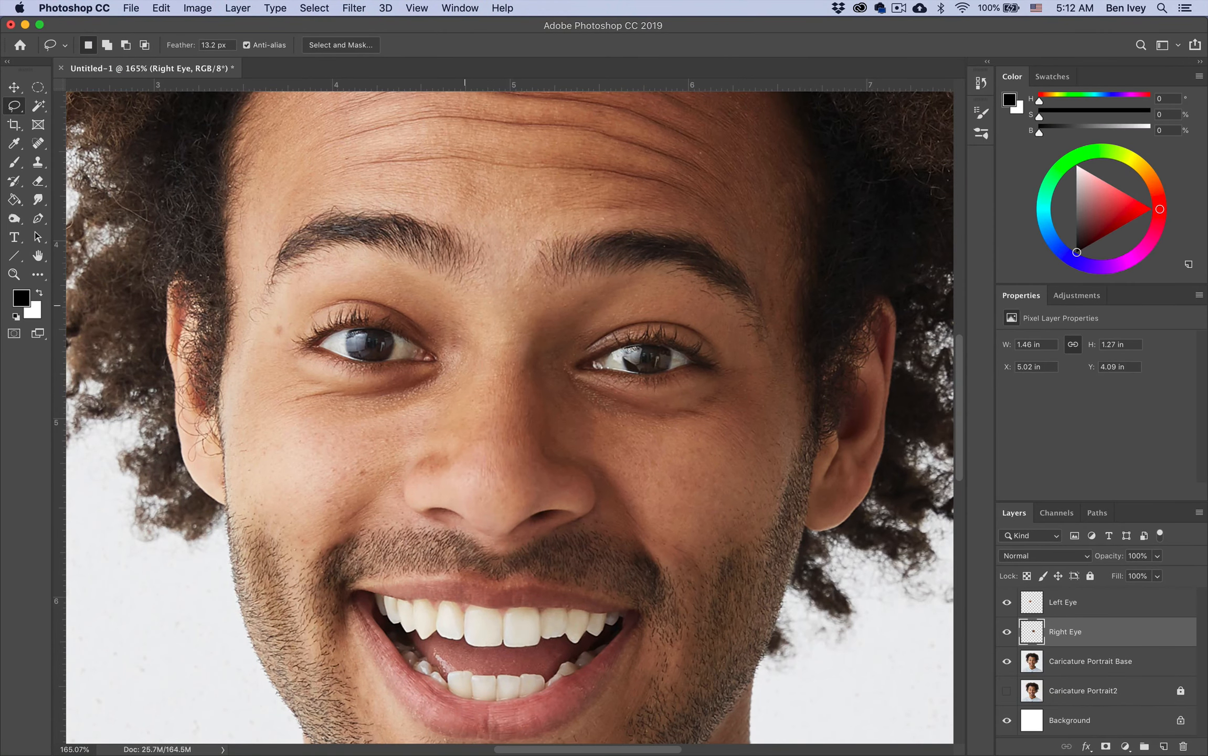
Step: Lasso the eyebrow above the Left Eye from Caricature Portrait Base, copy it to a new layer and name it Left Eyebrow
{"action": "scroll", "coordinate": [465, 306], "scroll_direction": "down", "scroll_amount": 8}
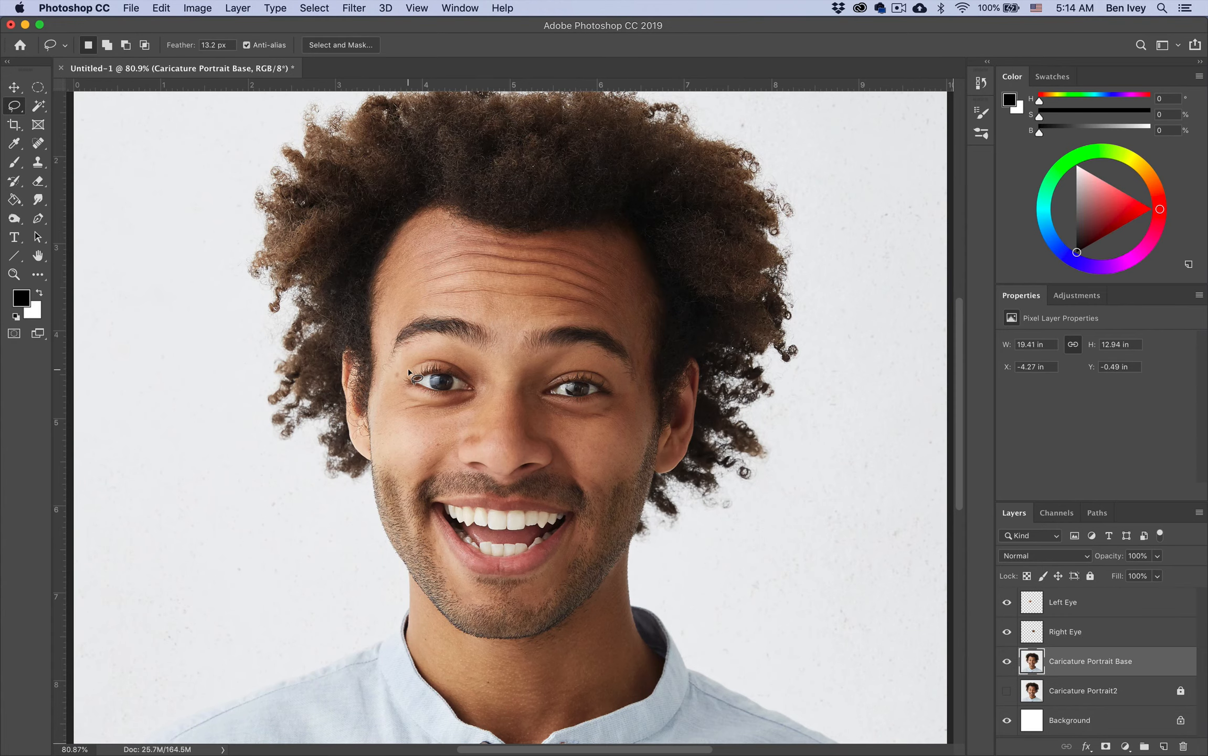
{"action": "scroll", "coordinate": [407, 368], "scroll_direction": "up", "scroll_amount": 3}
{"action": "mouse_move", "coordinate": [327, 247]}
{"action": "left_mouse_down"}
{"action": "mouse_move", "coordinate": [310, 334]}
{"action": "mouse_move", "coordinate": [488, 328]}
{"action": "mouse_move", "coordinate": [327, 248]}
{"action": "left_mouse_up"}
{"action": "key", "text": "super+j"}
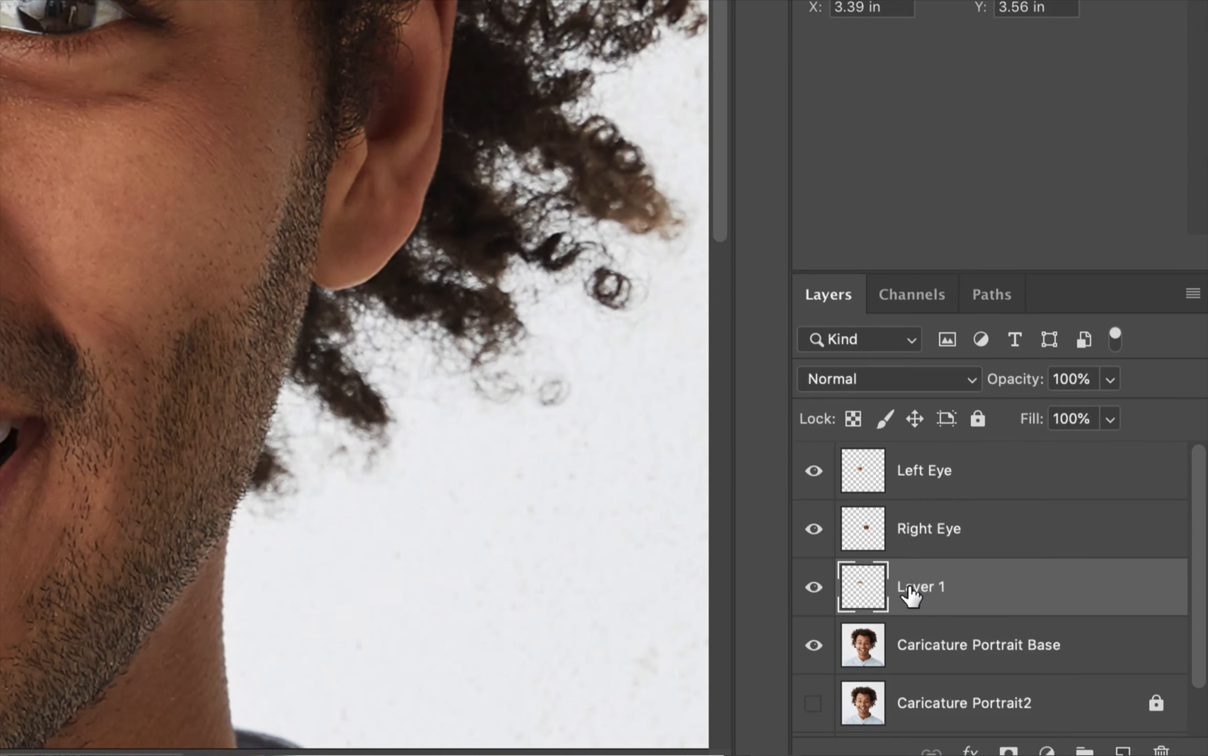
{"action": "double_click", "coordinate": [1055, 662]}
{"action": "type", "text": "Left Eyebrow"}
{"action": "key", "text": "Return"}
Step: Lasso the other eyebrow from Caricature Portrait Base, copy it to a new layer and name it Right Eyebrow
{"action": "key", "text": "alt+bracketleft"}
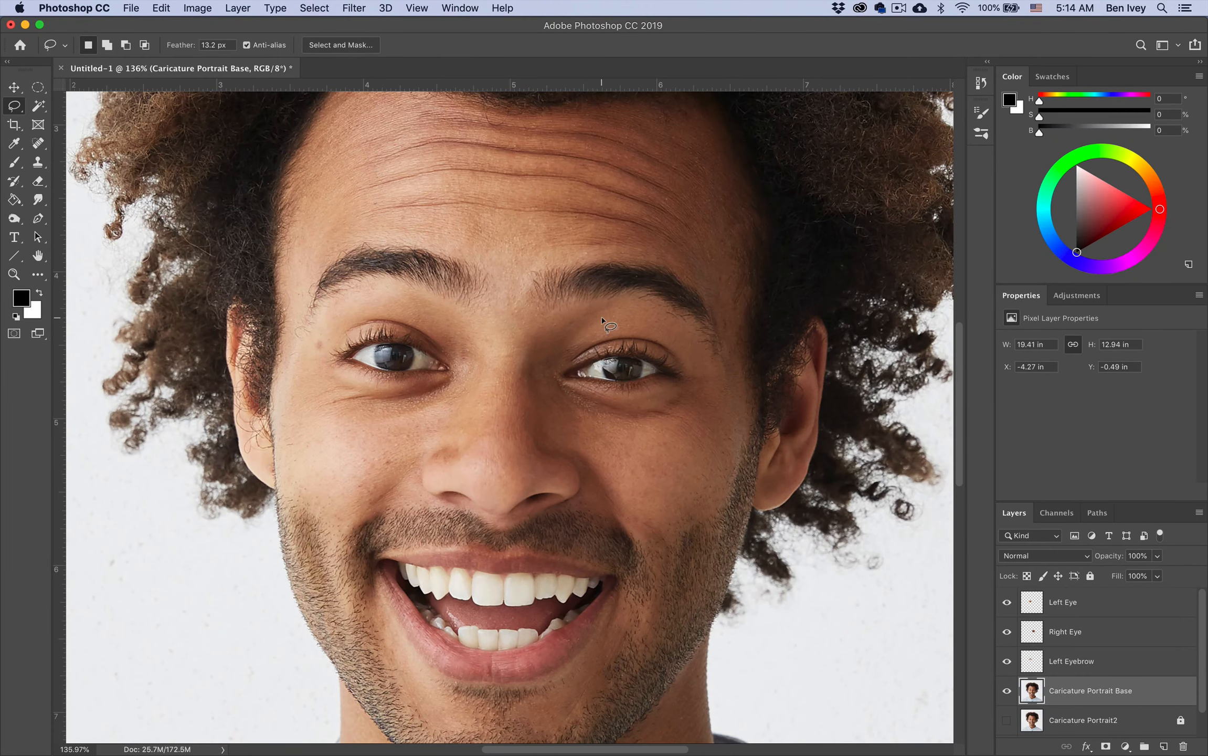
{"action": "mouse_move", "coordinate": [557, 239]}
{"action": "left_mouse_down"}
{"action": "mouse_move", "coordinate": [546, 339]}
{"action": "mouse_move", "coordinate": [727, 337]}
{"action": "mouse_move", "coordinate": [567, 238]}
{"action": "left_mouse_up"}
{"action": "key", "text": "super+j"}
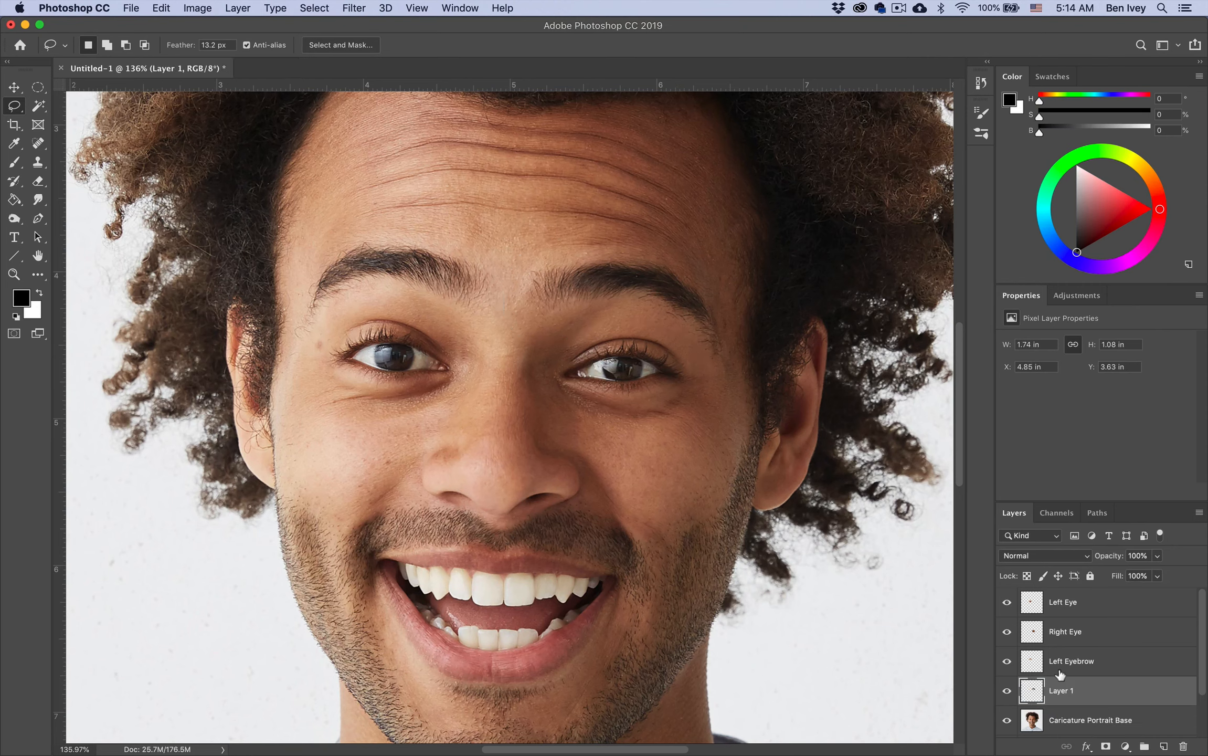
{"action": "double_click", "coordinate": [1058, 691]}
{"action": "type", "text": "Right Eyebrow"}
{"action": "key", "text": "Return"}
Step: Lasso the nose from Caricature Portrait Base, copy it to a new layer and name it Nose
{"action": "key", "text": "alt+bracketleft"}
{"action": "mouse_move", "coordinate": [504, 287]}
{"action": "left_mouse_down"}
{"action": "mouse_move", "coordinate": [423, 439]}
{"action": "mouse_move", "coordinate": [413, 502]}
{"action": "mouse_move", "coordinate": [499, 533]}
{"action": "mouse_move", "coordinate": [589, 514]}
{"action": "mouse_move", "coordinate": [505, 288]}
{"action": "left_mouse_up"}
{"action": "key", "text": "super+j"}
{"action": "double_click", "coordinate": [1079, 730]}
{"action": "left_click", "coordinate": [1156, 223]}
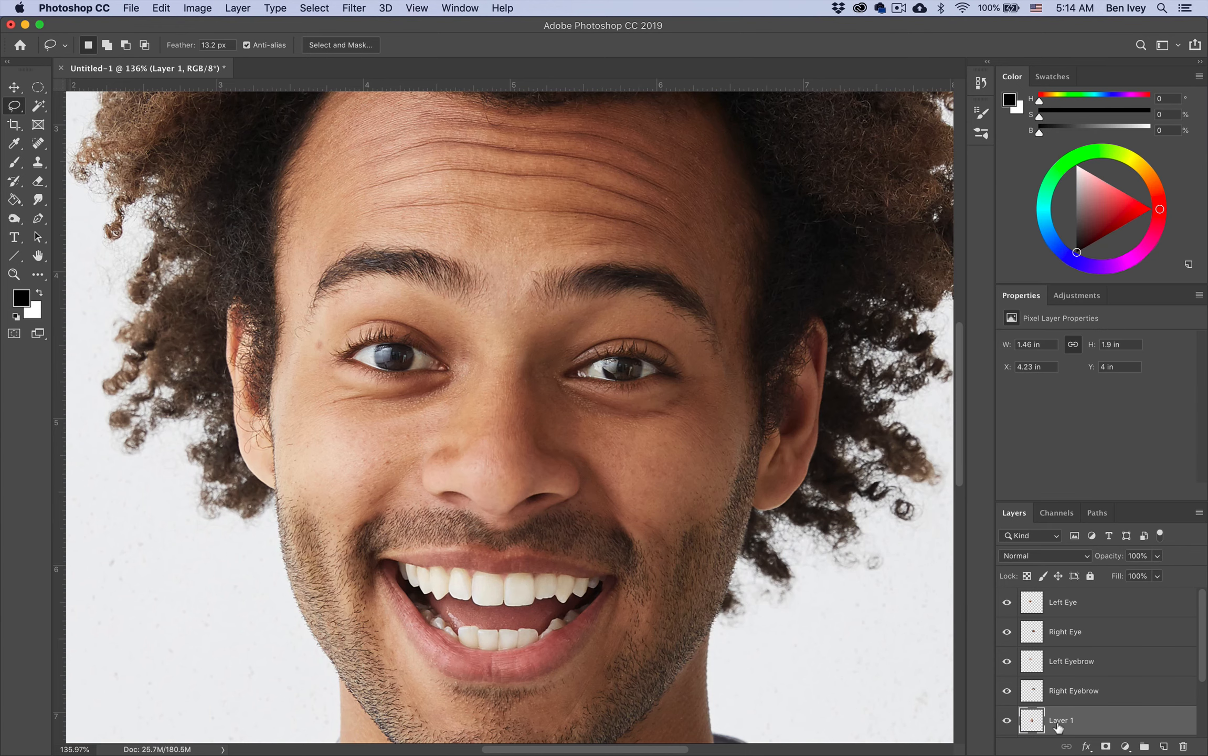
{"action": "double_click", "coordinate": [1060, 720]}
{"action": "type", "text": "Nose"}
{"action": "key", "text": "Return"}
Step: Lasso the smiling mouth from Caricature Portrait Base, copy it to a new layer and name it Mouth
{"action": "left_click", "coordinate": [1124, 658]}
{"action": "scroll", "coordinate": [504, 472], "scroll_direction": "down", "scroll_amount": 3}
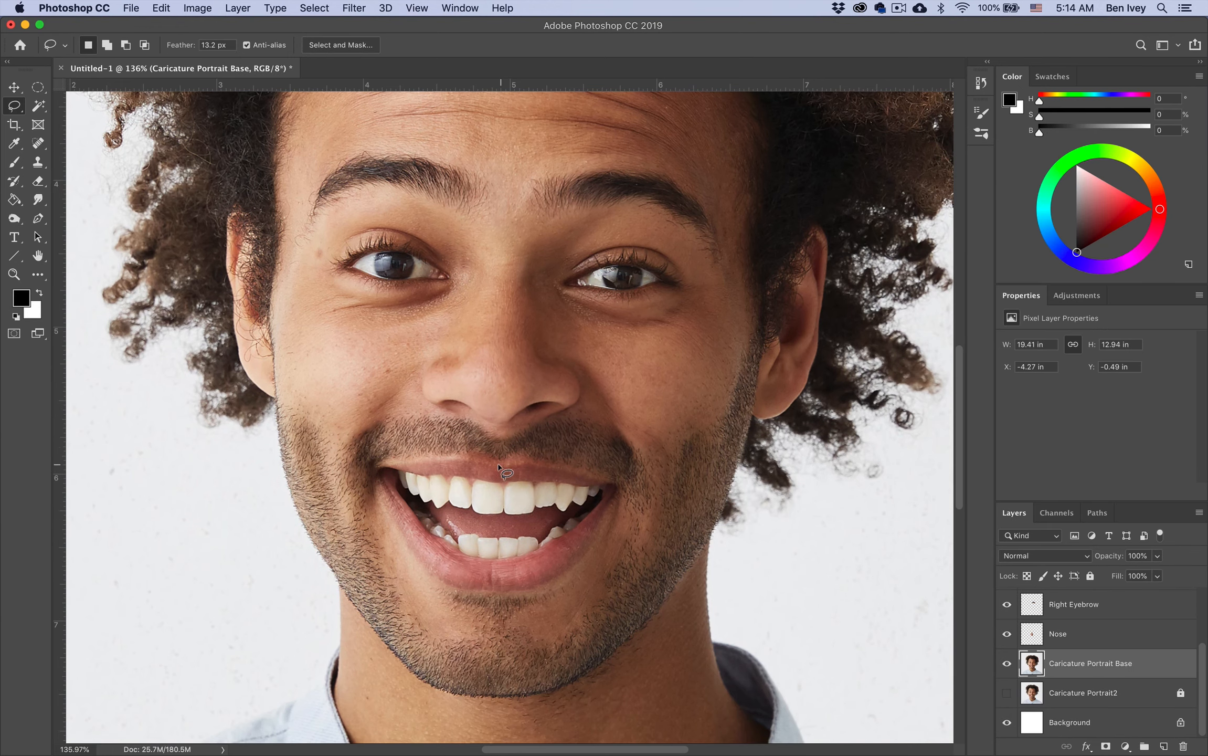
{"action": "mouse_move", "coordinate": [387, 450]}
{"action": "left_mouse_down"}
{"action": "mouse_move", "coordinate": [383, 531]}
{"action": "mouse_move", "coordinate": [434, 595]}
{"action": "mouse_move", "coordinate": [352, 488]}
{"action": "mouse_move", "coordinate": [405, 574]}
{"action": "mouse_move", "coordinate": [485, 621]}
{"action": "mouse_move", "coordinate": [584, 585]}
{"action": "mouse_move", "coordinate": [628, 518]}
{"action": "mouse_move", "coordinate": [635, 459]}
{"action": "mouse_move", "coordinate": [569, 438]}
{"action": "mouse_move", "coordinate": [401, 445]}
{"action": "left_mouse_up"}
{"action": "key", "text": "super+j"}
{"action": "double_click", "coordinate": [1061, 663]}
{"action": "type", "text": "Mouth"}
{"action": "key", "text": "Return"}
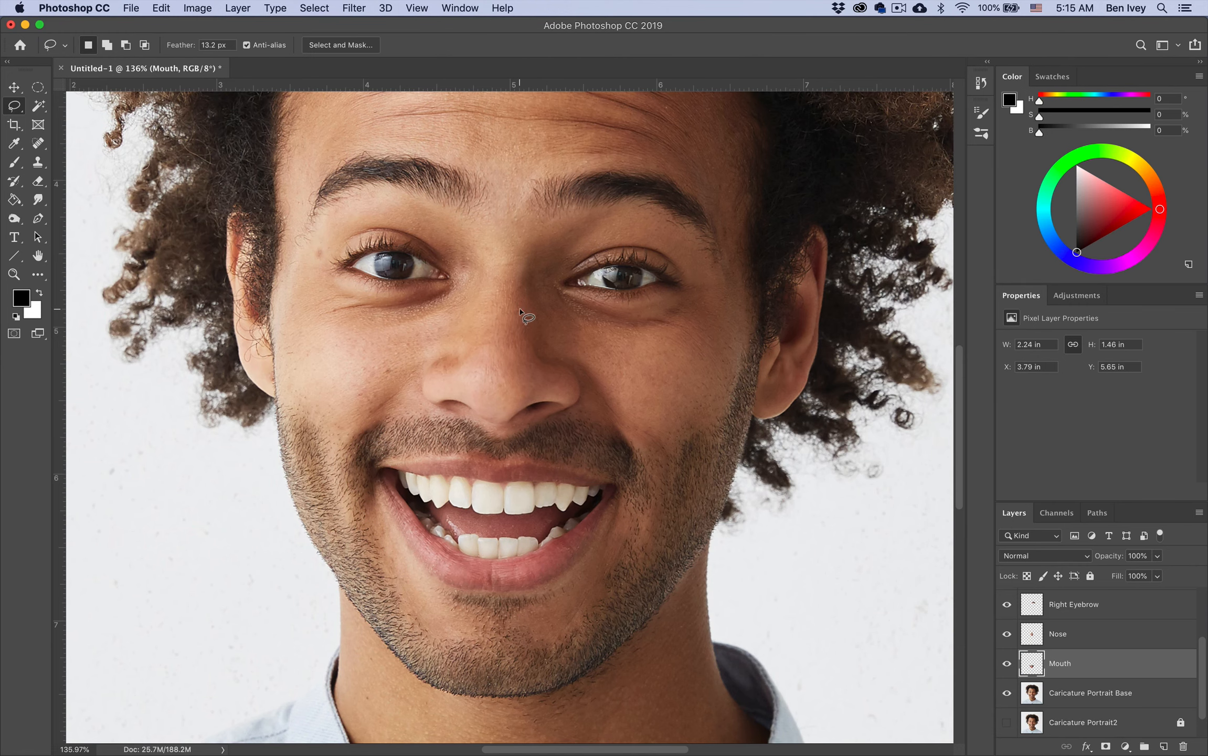
Step: Lasso the forehead from Caricature Portrait Base, copy it to a new layer and name it Forehead
{"action": "scroll", "coordinate": [520, 314], "scroll_direction": "up", "scroll_amount": 3}
{"action": "mouse_move", "coordinate": [468, 161]}
{"action": "left_mouse_down"}
{"action": "mouse_move", "coordinate": [258, 318]}
{"action": "mouse_move", "coordinate": [325, 395]}
{"action": "mouse_move", "coordinate": [536, 373]}
{"action": "mouse_move", "coordinate": [752, 392]}
{"action": "mouse_move", "coordinate": [607, 175]}
{"action": "mouse_move", "coordinate": [551, 164]}
{"action": "left_mouse_up"}
{"action": "left_click", "coordinate": [1071, 694]}
{"action": "key", "text": "super+j"}
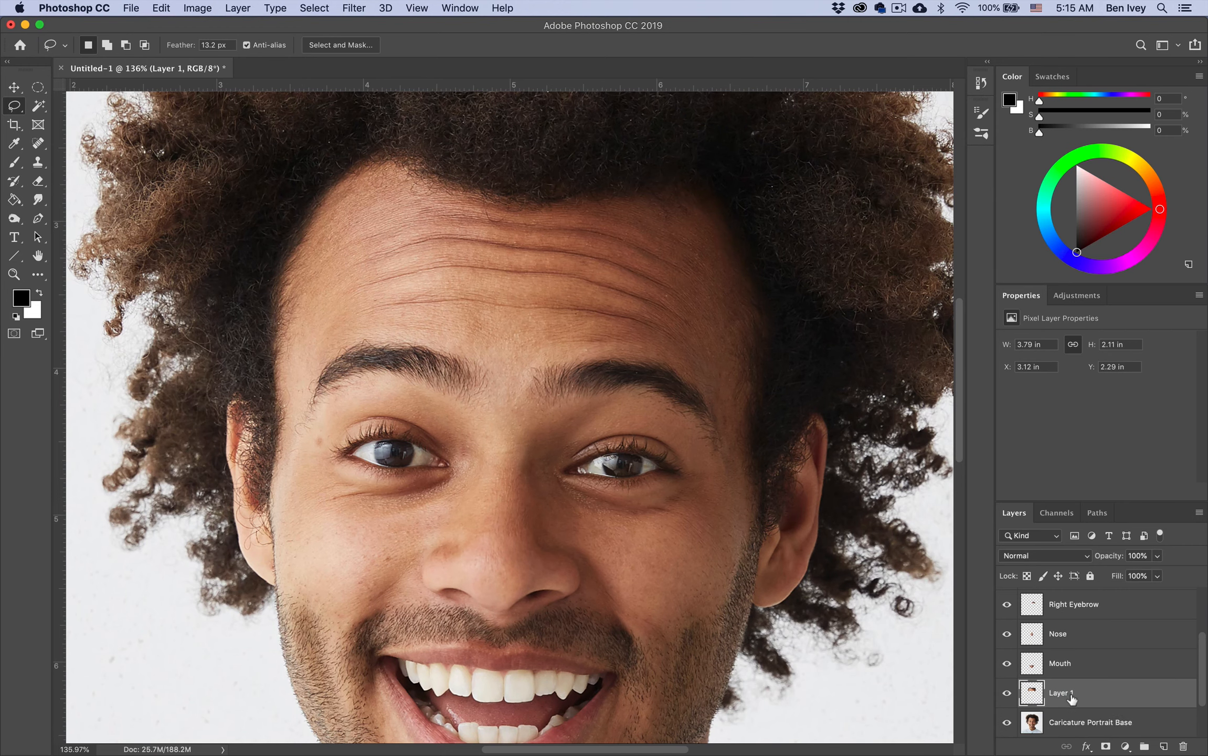
{"action": "double_click", "coordinate": [1070, 693]}
{"action": "type", "text": "Forehead"}
{"action": "key", "text": "Return"}
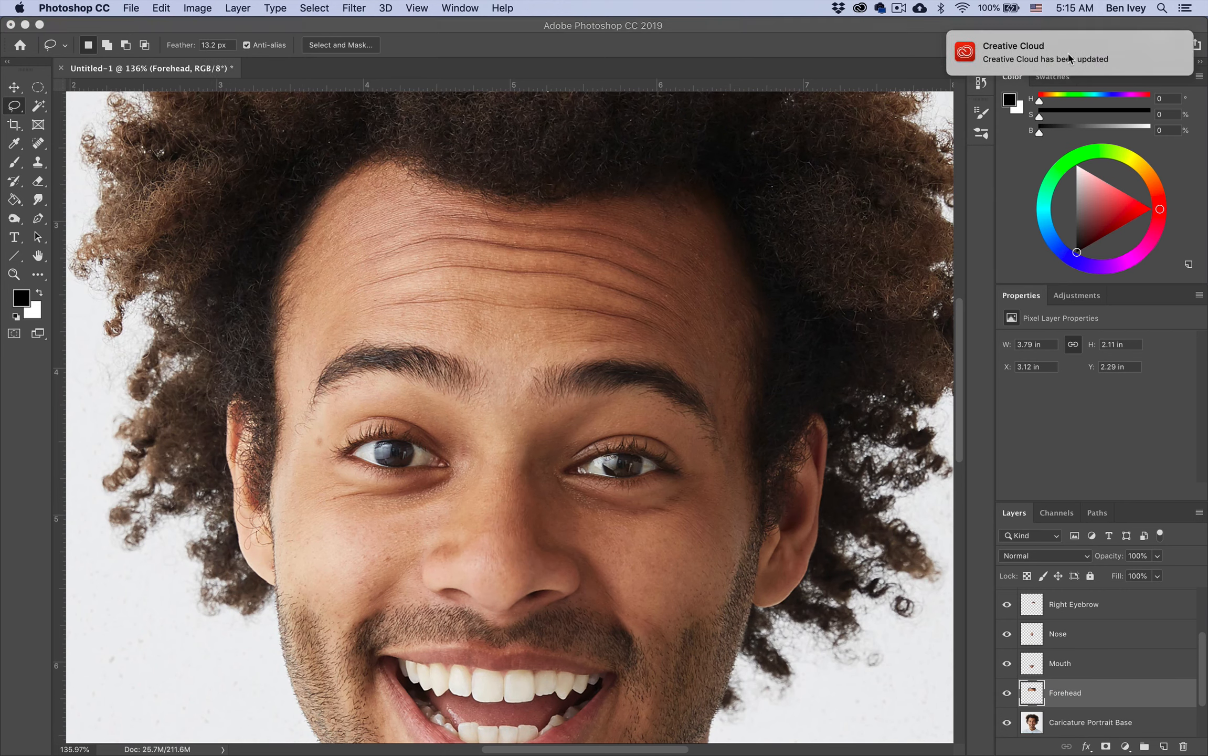
Step: Lasso the ear on the Left Eye's side from Caricature Portrait Base, copy it to a new layer and name it Left Ear
{"action": "mouse_move", "coordinate": [285, 437]}
{"action": "left_mouse_down"}
{"action": "mouse_move", "coordinate": [223, 556]}
{"action": "mouse_move", "coordinate": [267, 612]}
{"action": "mouse_move", "coordinate": [288, 443]}
{"action": "left_mouse_up"}
{"action": "left_click", "coordinate": [1071, 723]}
{"action": "key", "text": "super+j"}
{"action": "scroll", "coordinate": [1066, 682], "scroll_direction": "down", "scroll_amount": 3}
{"action": "double_click", "coordinate": [1061, 635]}
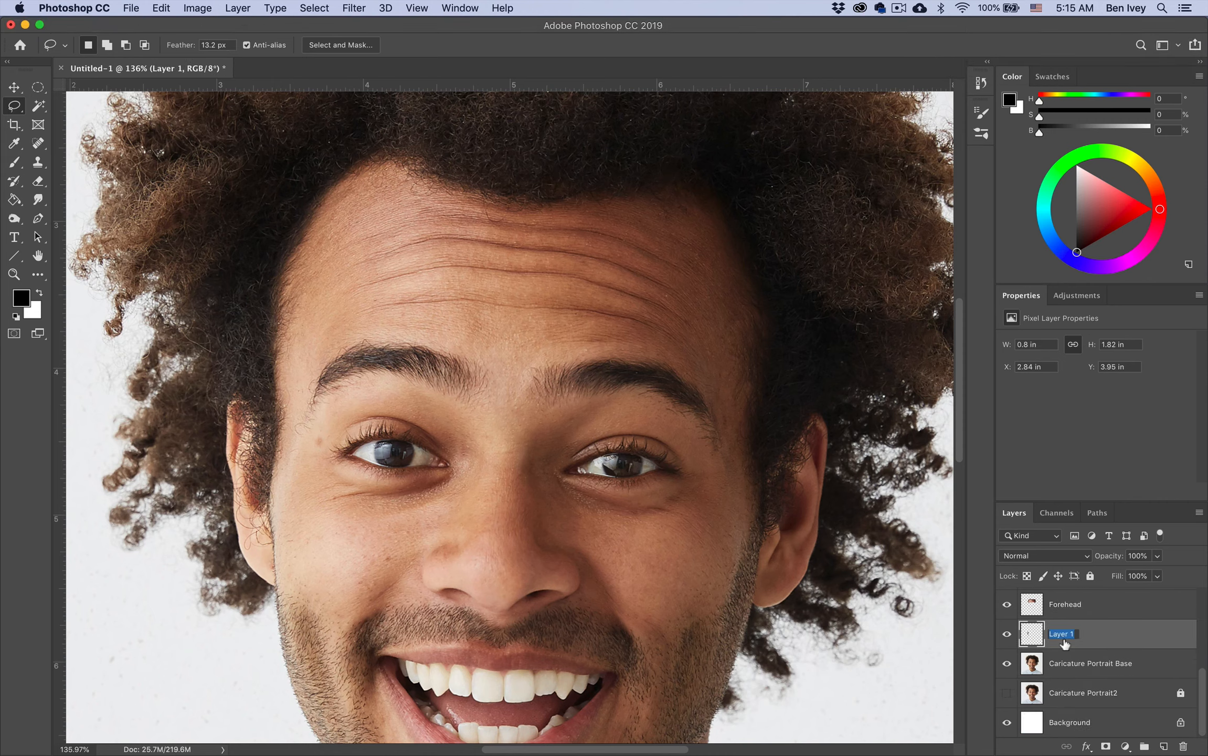
{"action": "type", "text": "Left Ear"}
{"action": "key", "text": "Return"}
Step: Lasso the opposite ear from Caricature Portrait Base, copy it to a new layer and name it Right Ear
{"action": "left_click", "coordinate": [1081, 664]}
{"action": "mouse_move", "coordinate": [846, 424]}
{"action": "left_mouse_down"}
{"action": "mouse_move", "coordinate": [774, 413]}
{"action": "mouse_move", "coordinate": [808, 613]}
{"action": "mouse_move", "coordinate": [835, 496]}
{"action": "left_mouse_up"}
{"action": "key", "text": "super+j"}
{"action": "double_click", "coordinate": [1061, 664]}
{"action": "type", "text": "Right Ear"}
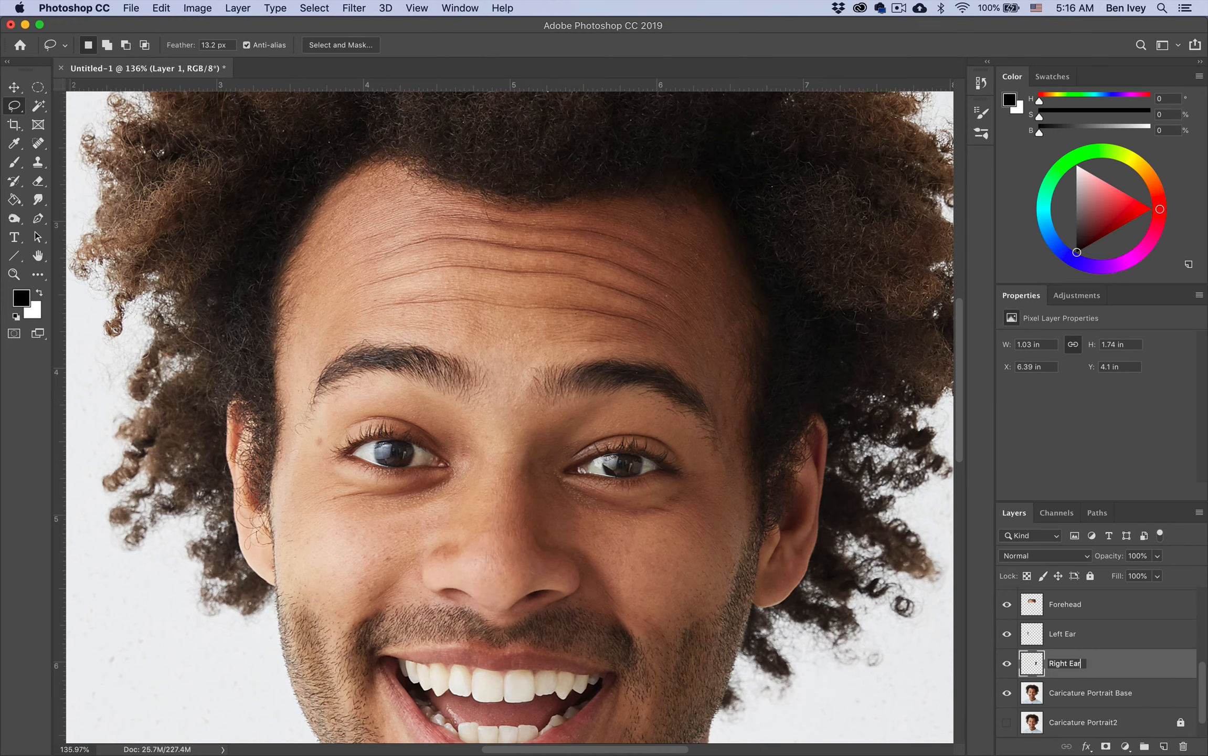
{"action": "key", "text": "Return"}
Step: Lasso all the hair around the head from Caricature Portrait Base, copy it to a new layer and name it Hair
{"action": "left_click", "coordinate": [1086, 693]}
{"action": "scroll", "coordinate": [702, 527], "scroll_direction": "down", "scroll_amount": 4}
{"action": "mouse_move", "coordinate": [384, 383]}
{"action": "left_mouse_down"}
{"action": "mouse_move", "coordinate": [351, 575]}
{"action": "mouse_move", "coordinate": [314, 589]}
{"action": "mouse_move", "coordinate": [207, 470]}
{"action": "mouse_move", "coordinate": [419, 100]}
{"action": "mouse_move", "coordinate": [606, 131]}
{"action": "mouse_move", "coordinate": [835, 315]}
{"action": "mouse_move", "coordinate": [840, 513]}
{"action": "mouse_move", "coordinate": [710, 655]}
{"action": "mouse_move", "coordinate": [646, 649]}
{"action": "mouse_move", "coordinate": [662, 561]}
{"action": "mouse_move", "coordinate": [653, 375]}
{"action": "mouse_move", "coordinate": [592, 344]}
{"action": "mouse_move", "coordinate": [496, 332]}
{"action": "mouse_move", "coordinate": [399, 354]}
{"action": "mouse_move", "coordinate": [374, 525]}
{"action": "left_mouse_up"}
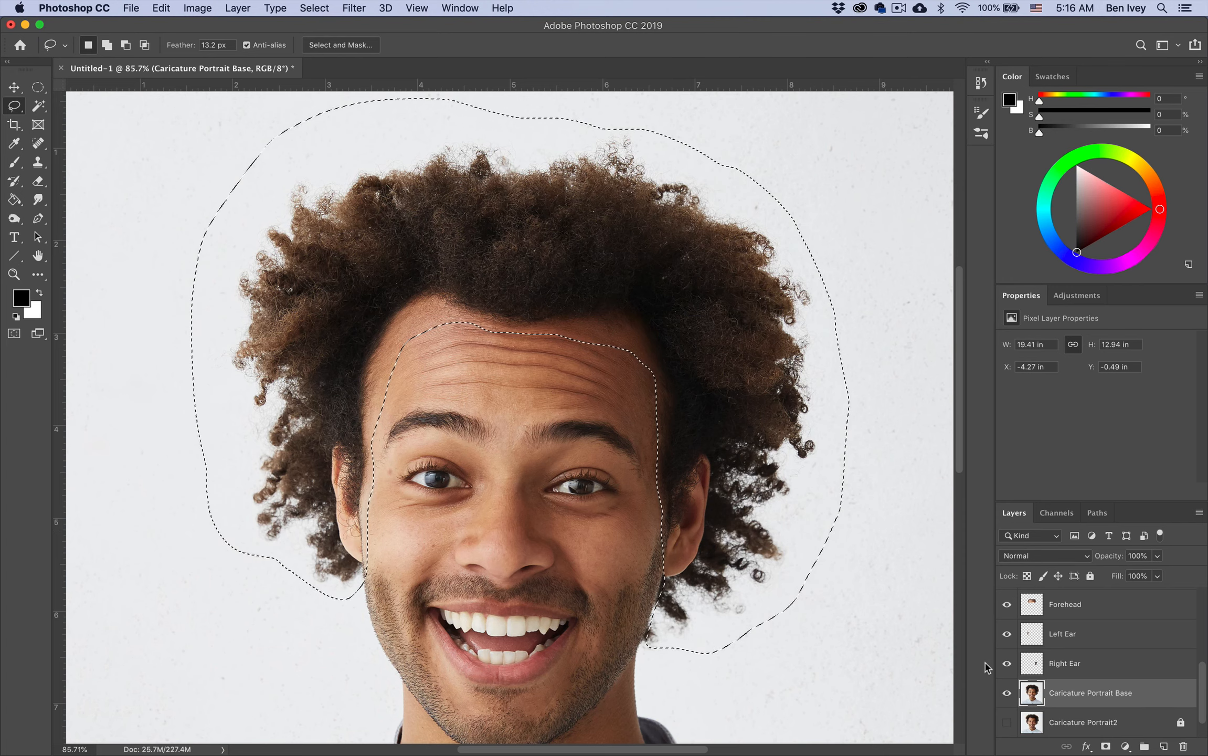
{"action": "key", "text": "super+j"}
{"action": "double_click", "coordinate": [1059, 694]}
{"action": "type", "text": "Hair"}
{"action": "key", "text": "Return"}
Step: Lasso the bearded chin from Caricature Portrait Base, copy it to a new layer and name it Chin
{"action": "scroll", "coordinate": [720, 587], "scroll_direction": "down", "scroll_amount": 5}
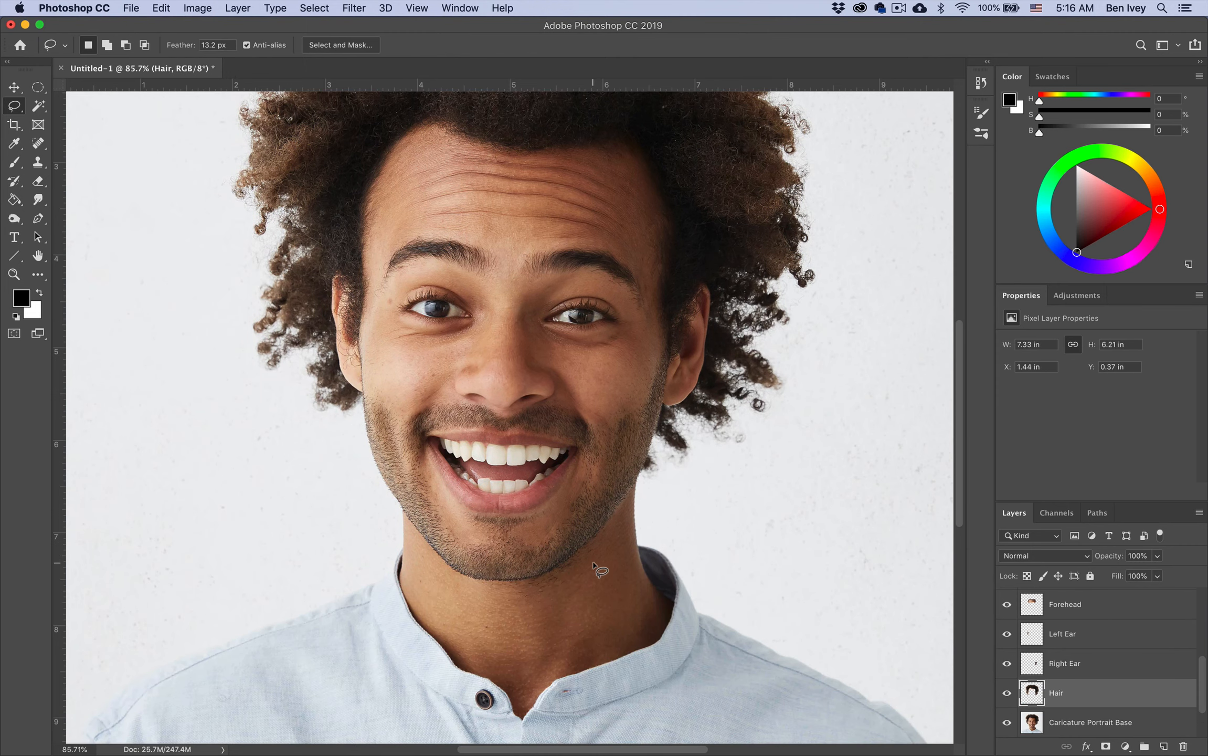
{"action": "scroll", "coordinate": [509, 528], "scroll_direction": "up", "scroll_amount": 5}
{"action": "scroll", "coordinate": [509, 528], "scroll_direction": "down", "scroll_amount": 2}
{"action": "mouse_move", "coordinate": [374, 423]}
{"action": "left_mouse_down"}
{"action": "mouse_move", "coordinate": [351, 527]}
{"action": "mouse_move", "coordinate": [426, 630]}
{"action": "mouse_move", "coordinate": [547, 648]}
{"action": "mouse_move", "coordinate": [647, 576]}
{"action": "mouse_move", "coordinate": [660, 431]}
{"action": "mouse_move", "coordinate": [530, 509]}
{"action": "mouse_move", "coordinate": [425, 509]}
{"action": "mouse_move", "coordinate": [378, 435]}
{"action": "left_mouse_up"}
{"action": "left_click", "coordinate": [1059, 722]}
{"action": "key", "text": "super+j"}
{"action": "double_click", "coordinate": [1059, 722]}
{"action": "type", "text": "Chin"}
{"action": "key", "text": "Return"}
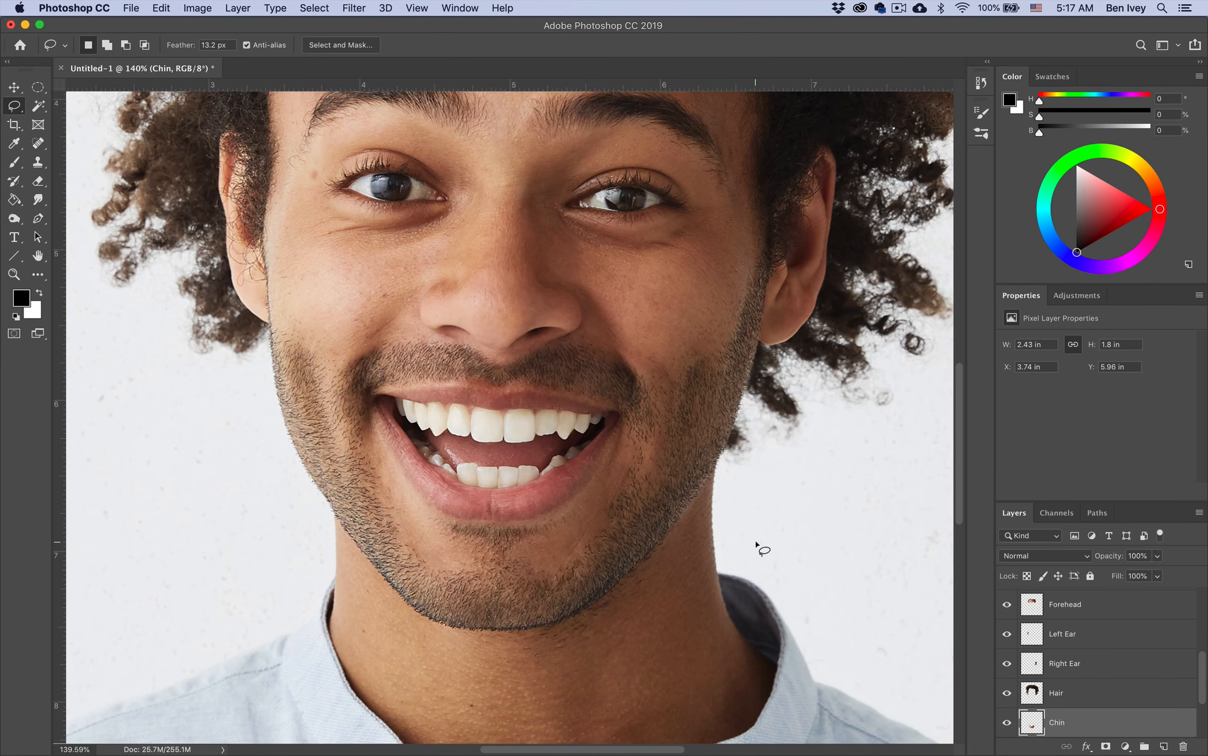
Step: Undock the layer list beside the portrait, lengthen it to show more layers, and hide the Caricature Portrait Base layer
{"action": "scroll", "coordinate": [756, 543], "scroll_direction": "down", "scroll_amount": 5}
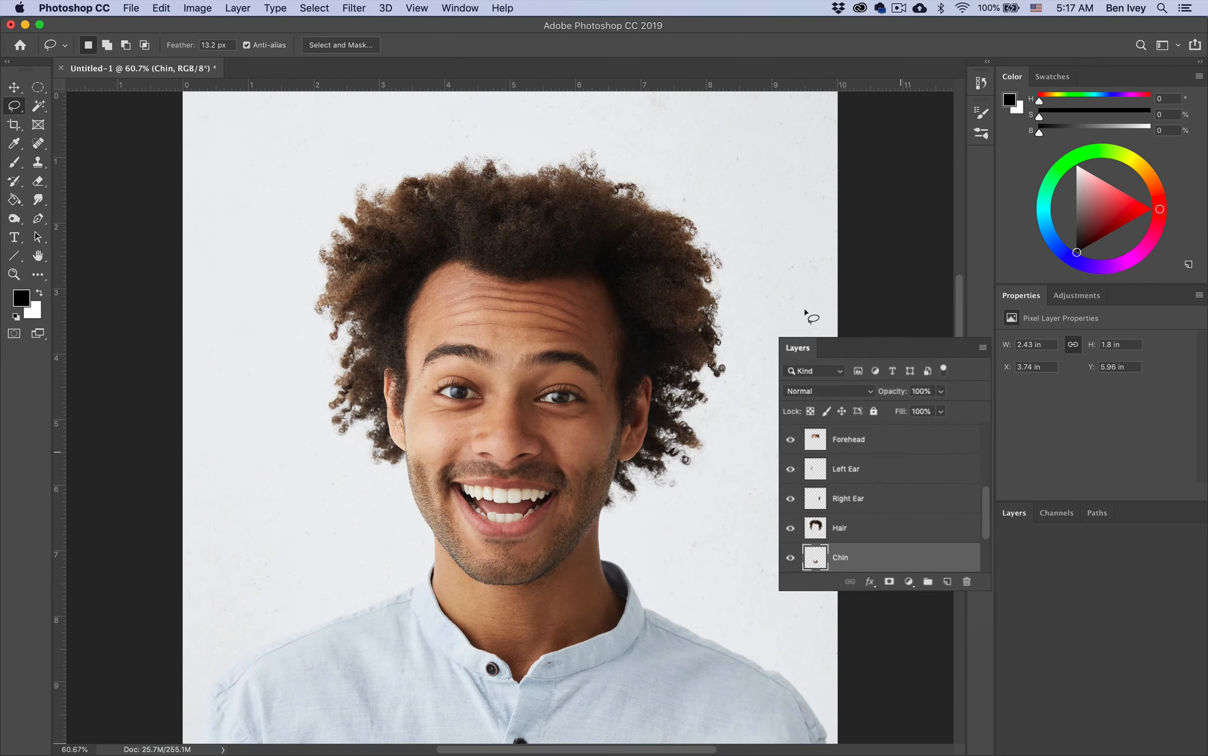
{"action": "left_click_drag", "start_coordinate": [804, 312], "coordinate": [790, 260]}
{"action": "left_click_drag", "start_coordinate": [870, 419], "coordinate": [878, 692]}
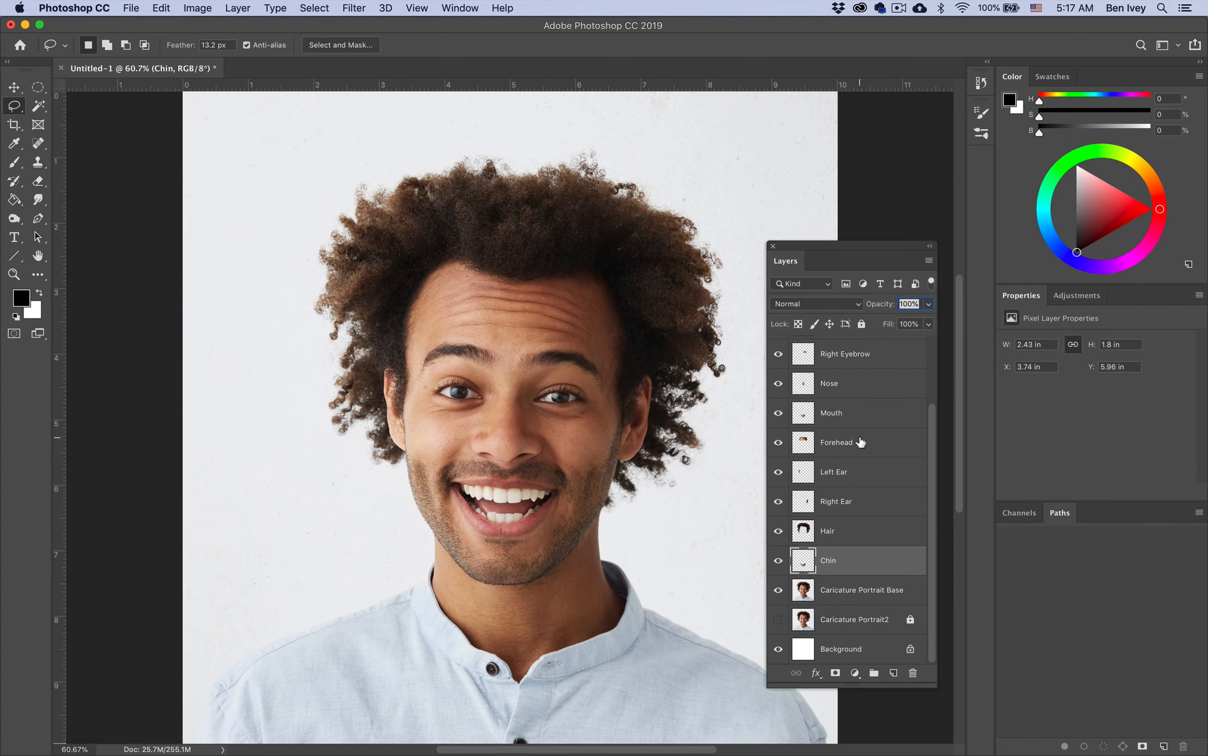
{"action": "scroll", "coordinate": [860, 442], "scroll_direction": "up", "scroll_amount": 3}
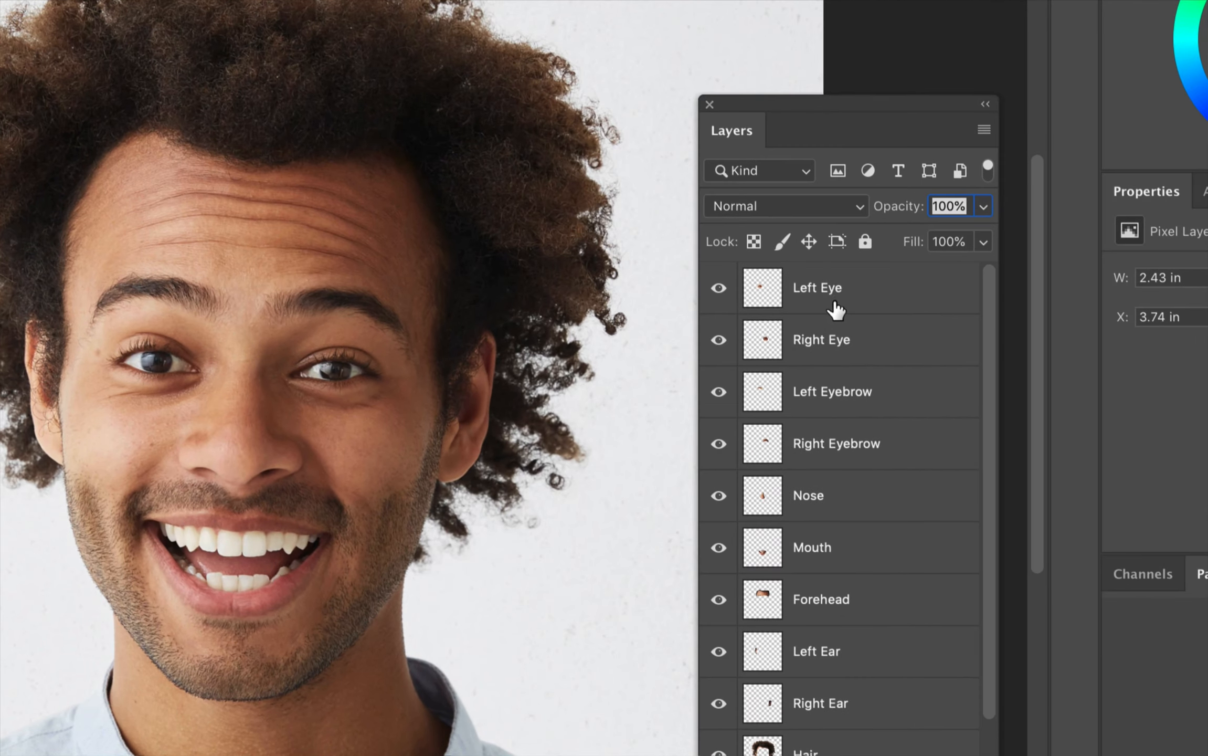
{"action": "scroll", "coordinate": [829, 467], "scroll_direction": "down", "scroll_amount": 3}
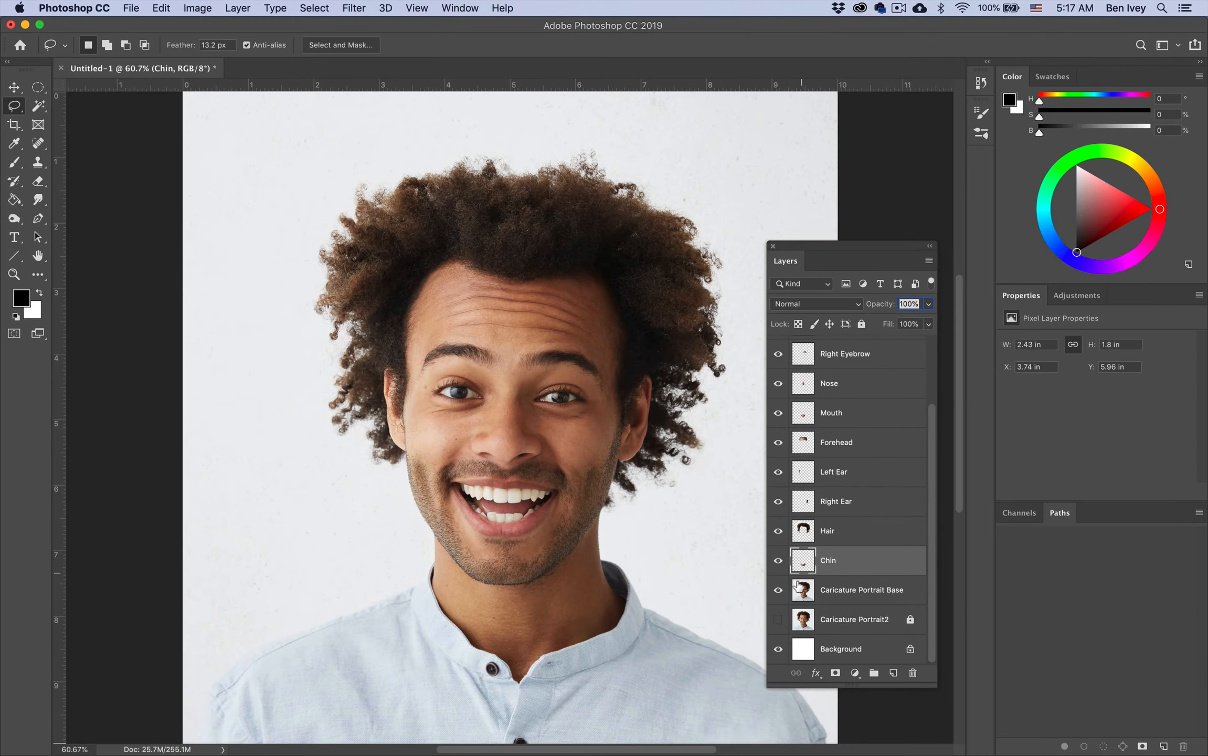
{"action": "left_click", "coordinate": [779, 591]}
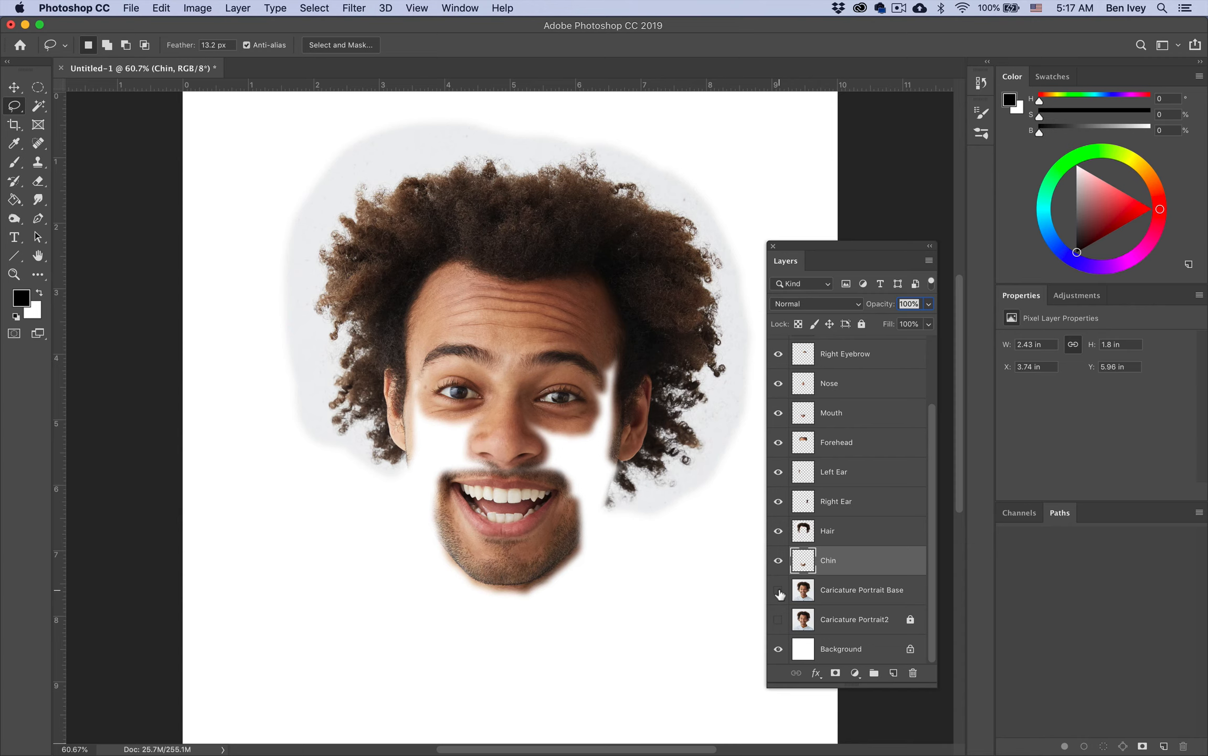
Step: Toggle the feature layers from Chin up to Right Eyebrow off and back on, one at a time, to check each cutout
{"action": "left_click", "coordinate": [779, 560]}
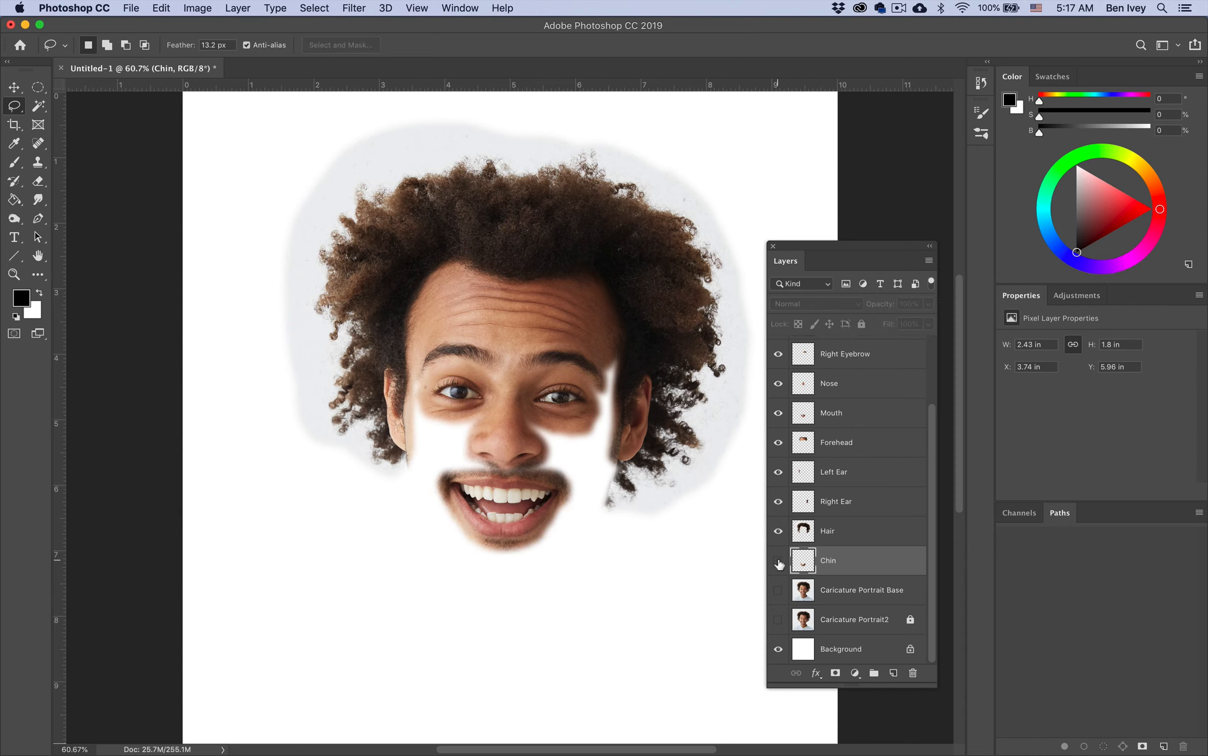
{"action": "left_click", "coordinate": [779, 557]}
{"action": "left_click", "coordinate": [779, 531]}
{"action": "left_click", "coordinate": [779, 531]}
{"action": "left_click", "coordinate": [779, 501]}
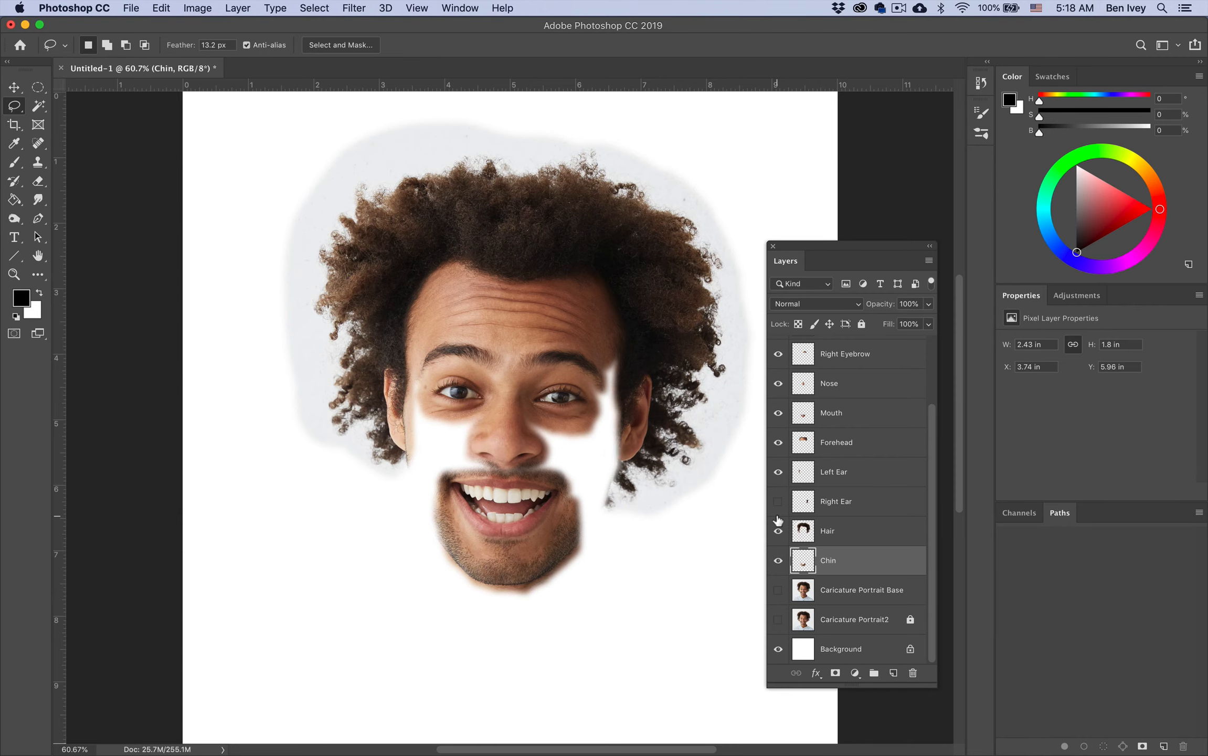
{"action": "left_click", "coordinate": [778, 501]}
{"action": "left_click", "coordinate": [778, 472]}
{"action": "left_click", "coordinate": [778, 472]}
{"action": "left_click", "coordinate": [778, 442]}
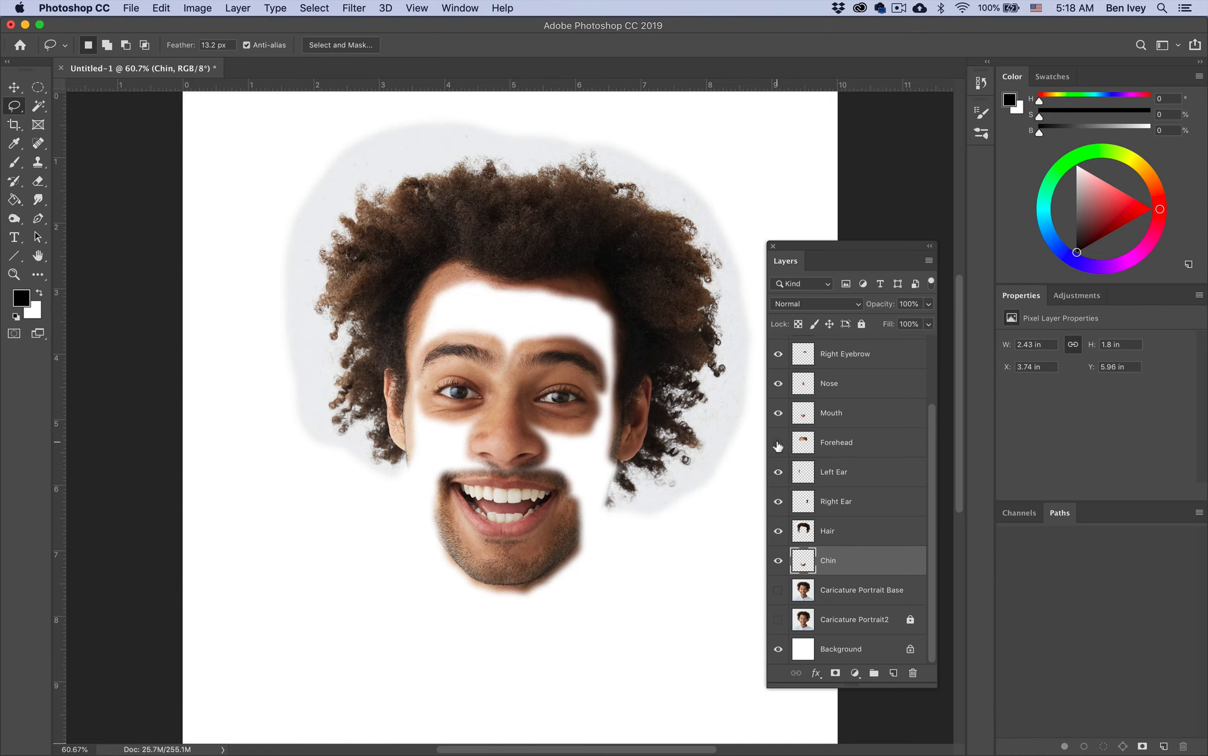
{"action": "left_click", "coordinate": [779, 442]}
{"action": "left_click", "coordinate": [778, 412]}
{"action": "left_click", "coordinate": [778, 412]}
{"action": "left_click", "coordinate": [779, 383]}
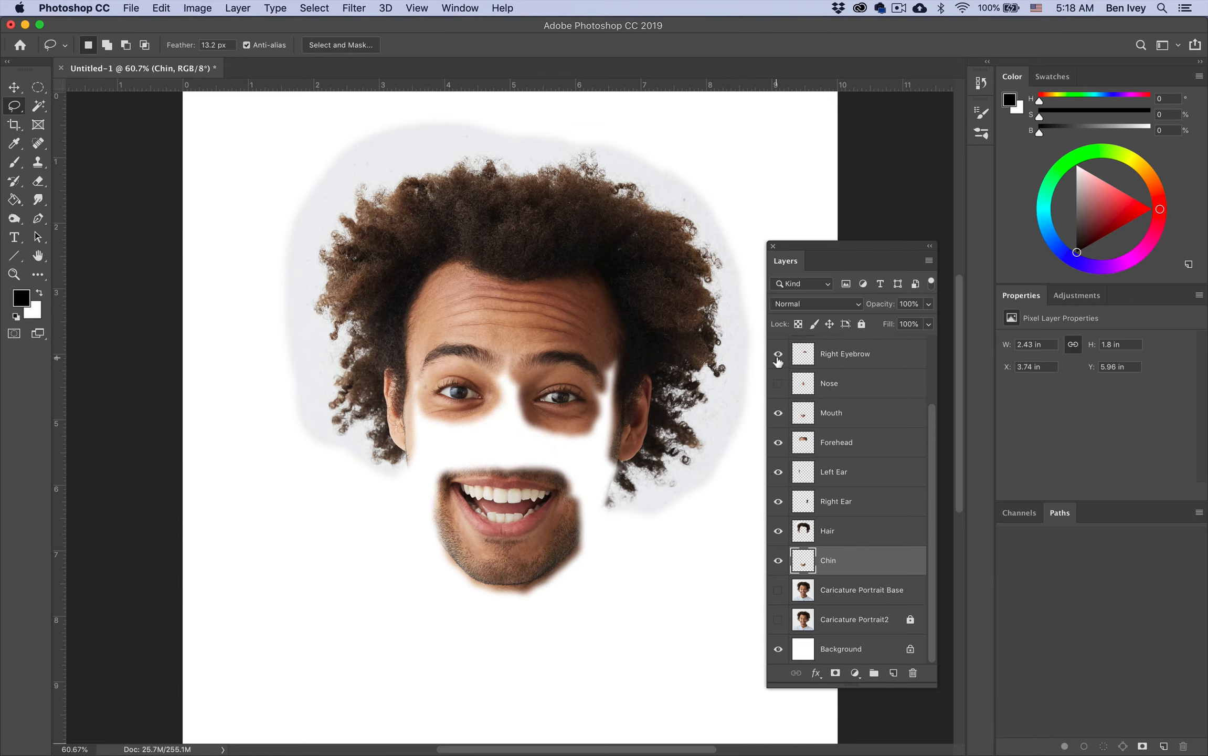
{"action": "left_click", "coordinate": [778, 354]}
{"action": "left_click_drag", "start_coordinate": [778, 366], "coordinate": [778, 384]}
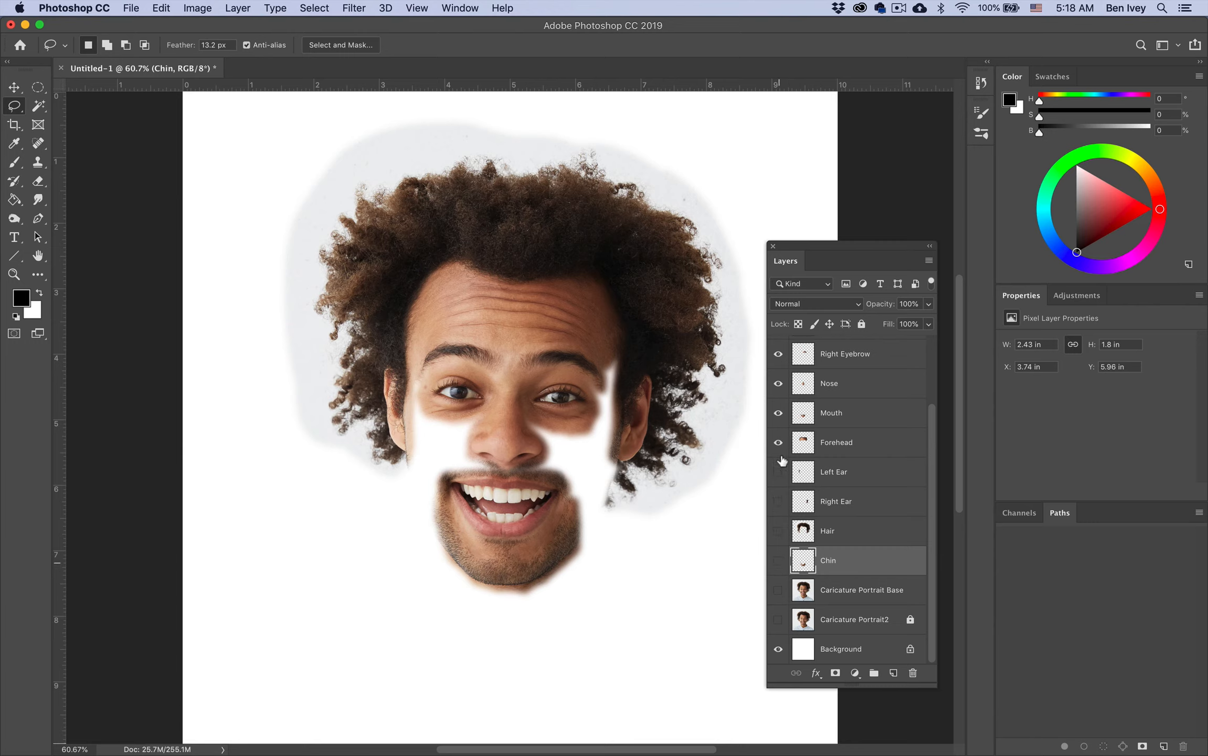
Step: Hide all the facial feature layers, then show and select the Caricature Portrait Base layer
{"action": "left_click", "coordinate": [779, 354], "text": "alt"}
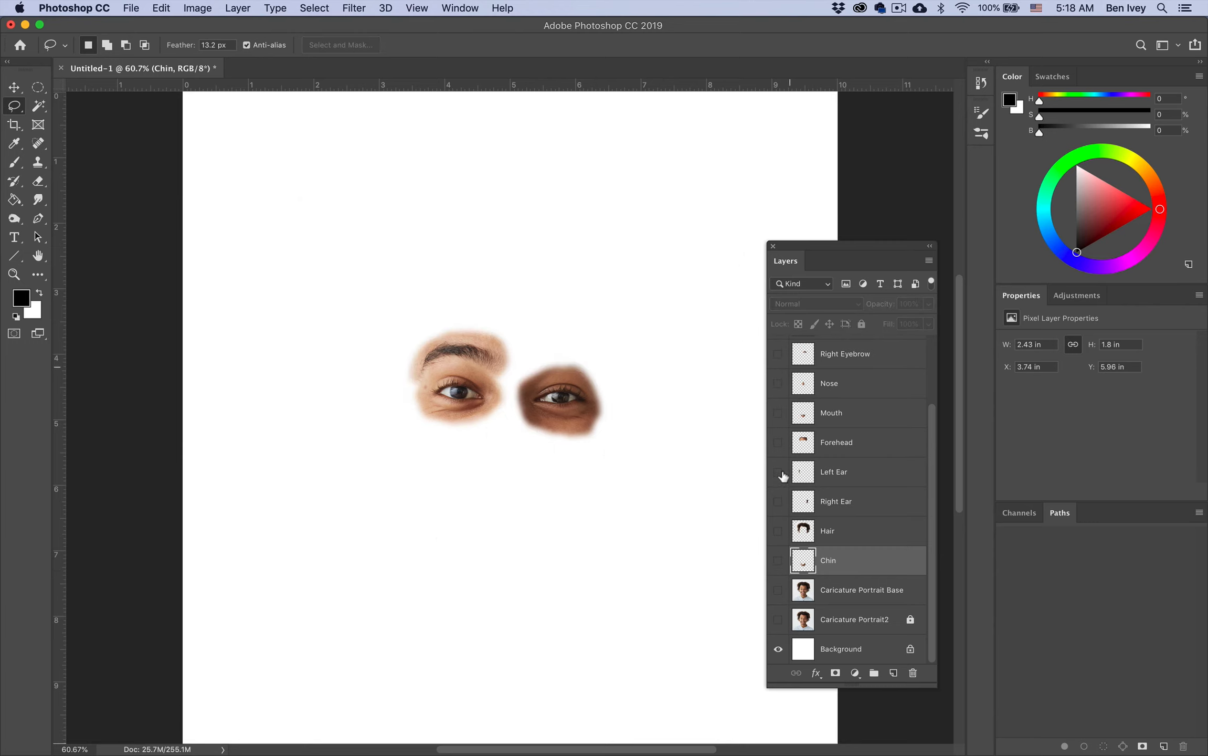
{"action": "scroll", "coordinate": [807, 538], "scroll_direction": "up", "scroll_amount": 3}
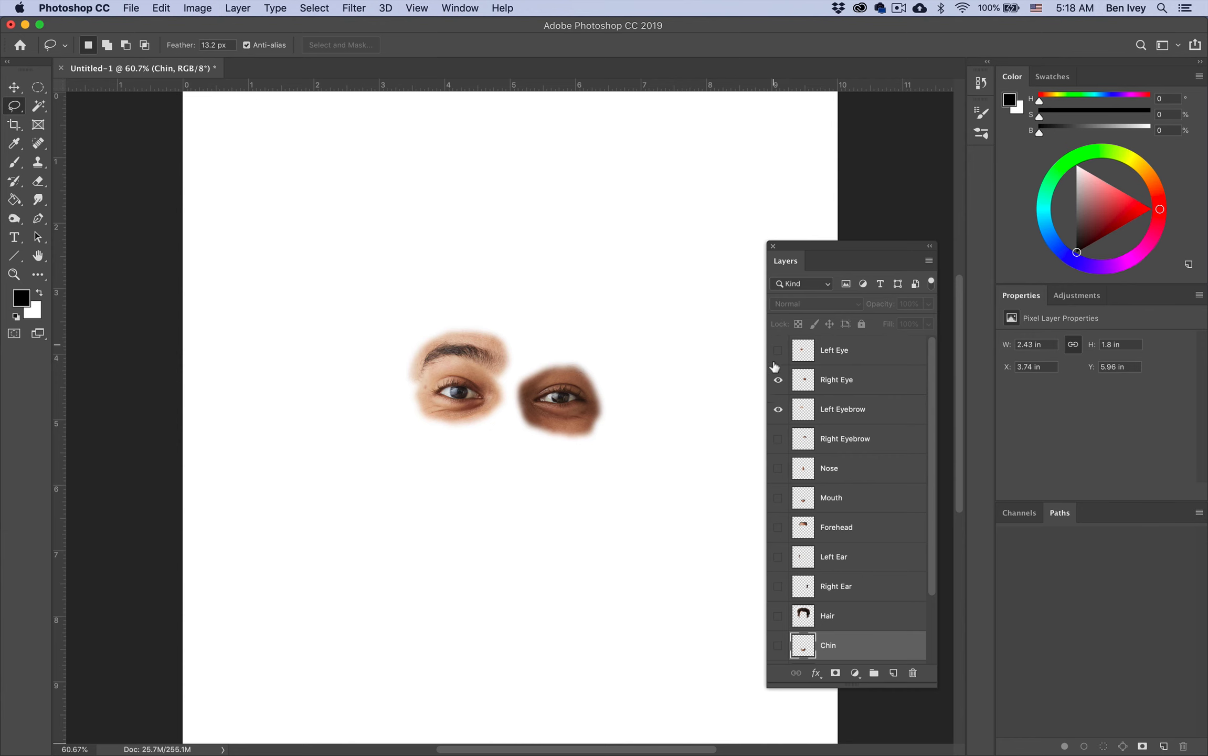
{"action": "left_click_drag", "start_coordinate": [776, 367], "coordinate": [775, 423]}
{"action": "scroll", "coordinate": [825, 506], "scroll_direction": "down", "scroll_amount": 3}
{"action": "left_click", "coordinate": [778, 591]}
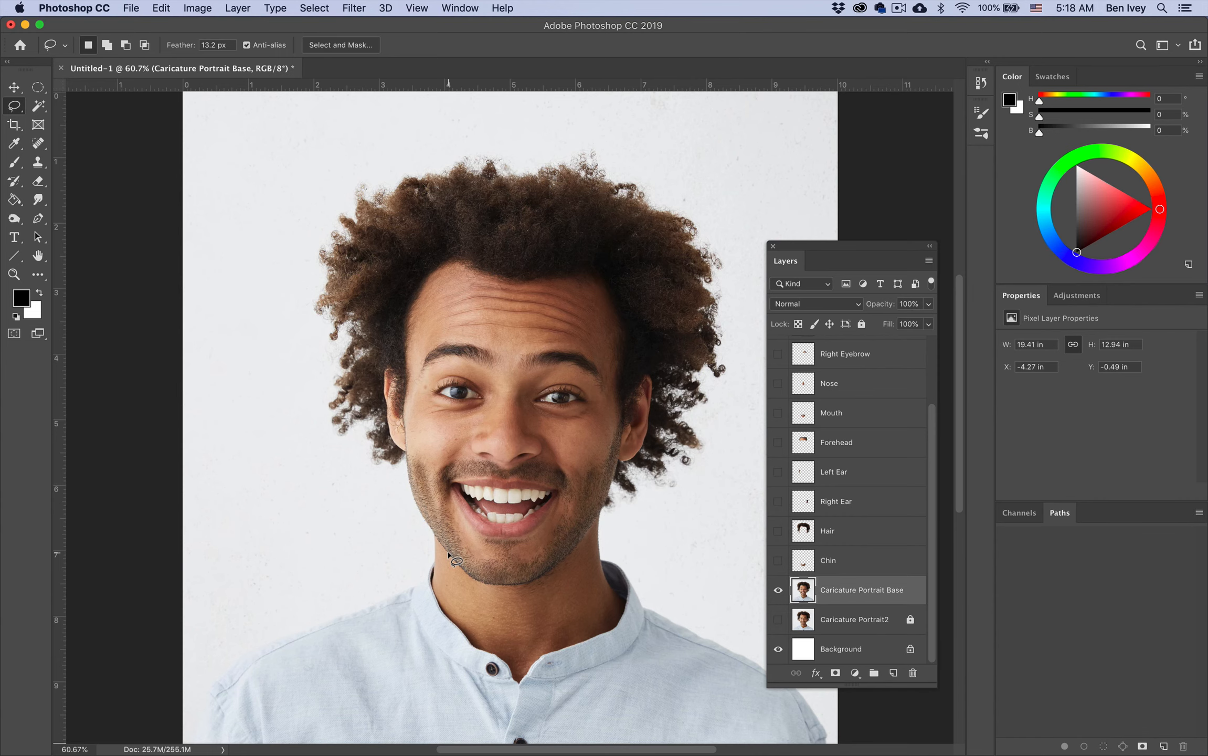
Step: Lasso the whole face from just above the hairline to below the chin, copy it to a new layer and hide Caricature Portrait Base
{"action": "scroll", "coordinate": [505, 497], "scroll_direction": "up", "scroll_amount": 5}
{"action": "scroll", "coordinate": [504, 498], "scroll_direction": "down", "scroll_amount": 1}
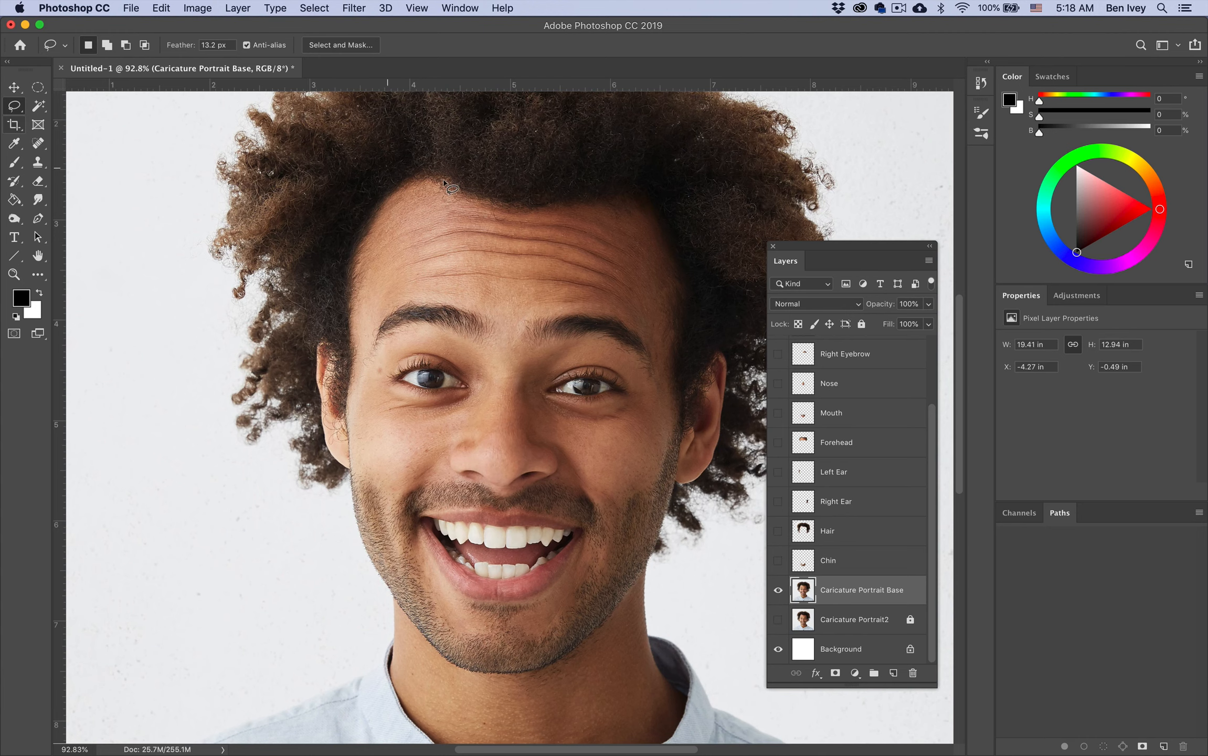
{"action": "mouse_move", "coordinate": [432, 165]}
{"action": "left_mouse_down"}
{"action": "mouse_move", "coordinate": [403, 176]}
{"action": "mouse_move", "coordinate": [349, 283]}
{"action": "mouse_move", "coordinate": [406, 152]}
{"action": "mouse_move", "coordinate": [363, 186]}
{"action": "mouse_move", "coordinate": [332, 334]}
{"action": "mouse_move", "coordinate": [345, 529]}
{"action": "mouse_move", "coordinate": [386, 610]}
{"action": "mouse_move", "coordinate": [442, 667]}
{"action": "left_mouse_up"}
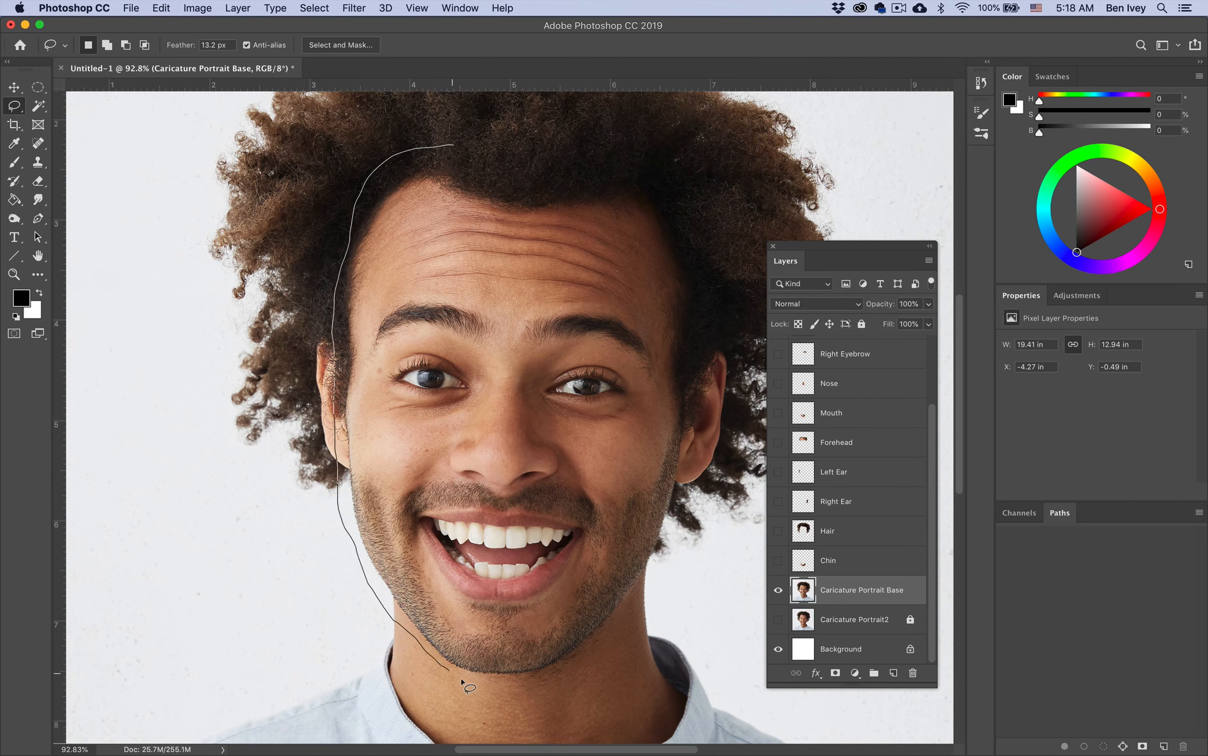
{"action": "mouse_move", "coordinate": [517, 692]}
{"action": "left_mouse_down"}
{"action": "mouse_move", "coordinate": [594, 654]}
{"action": "mouse_move", "coordinate": [655, 580]}
{"action": "mouse_move", "coordinate": [684, 480]}
{"action": "mouse_move", "coordinate": [688, 290]}
{"action": "mouse_move", "coordinate": [656, 189]}
{"action": "mouse_move", "coordinate": [606, 168]}
{"action": "mouse_move", "coordinate": [517, 171]}
{"action": "mouse_move", "coordinate": [452, 147]}
{"action": "left_mouse_up"}
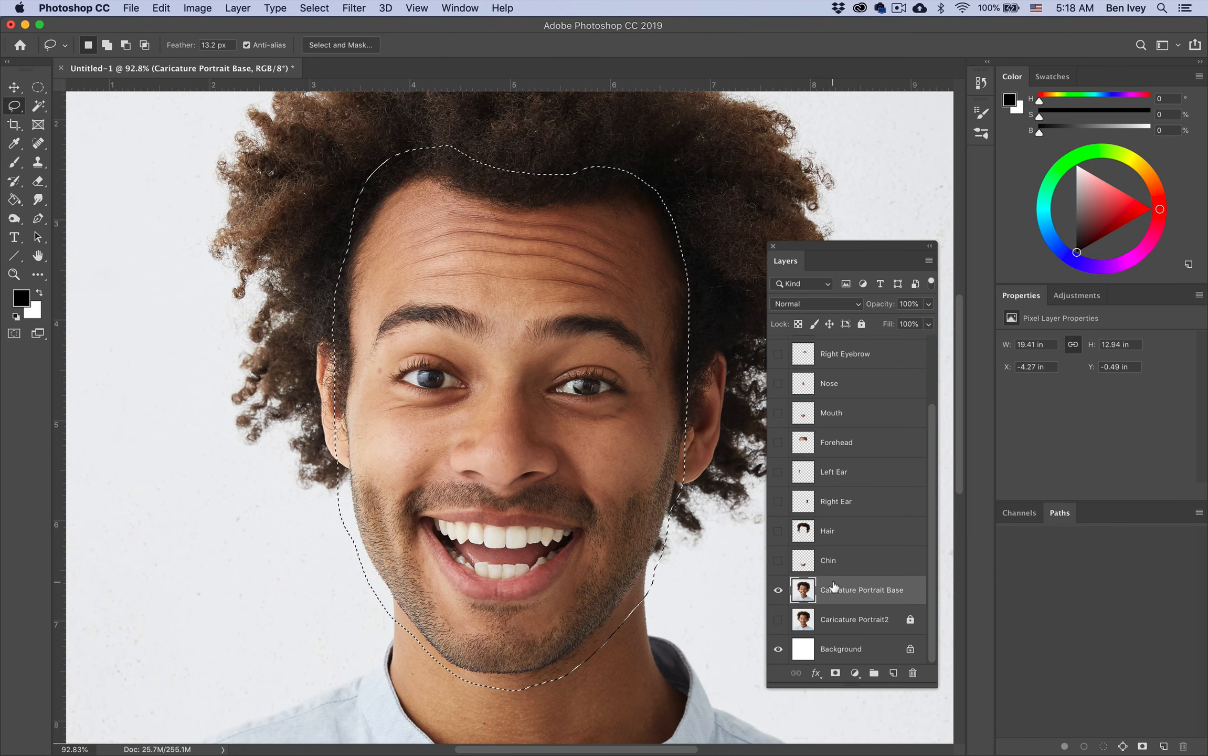
{"action": "key", "text": "super+j"}
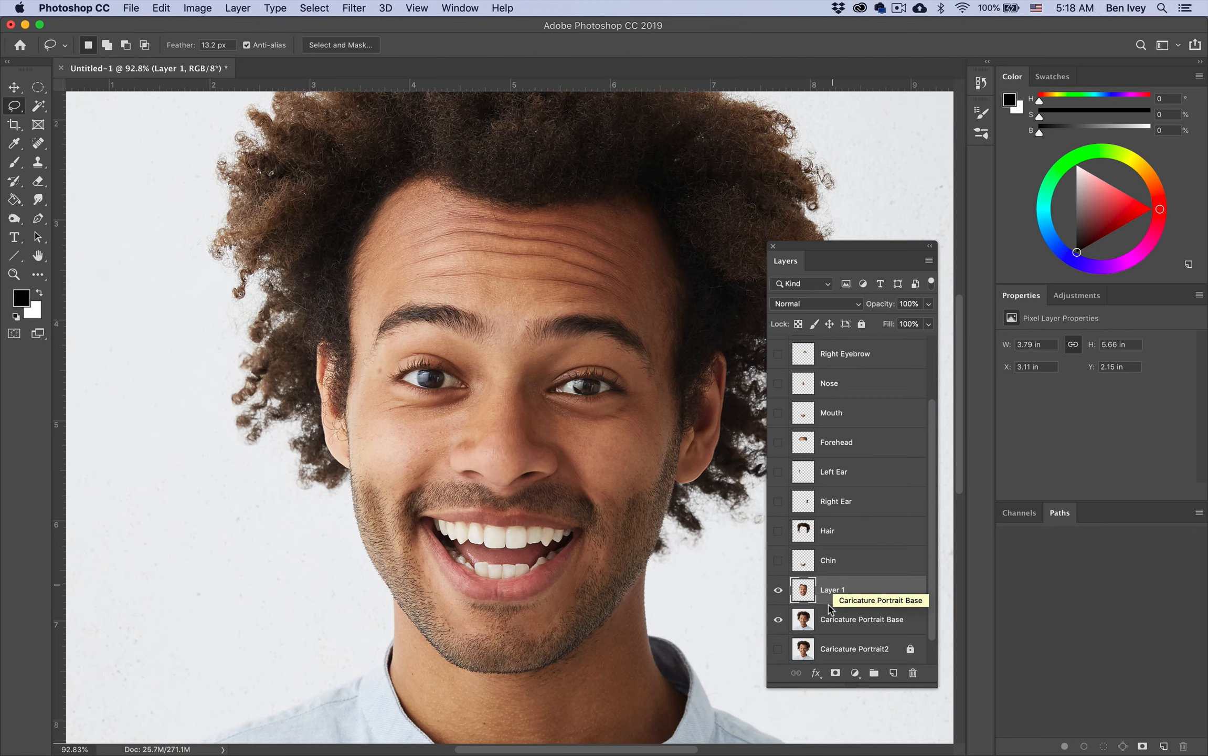
{"action": "left_click", "coordinate": [778, 619]}
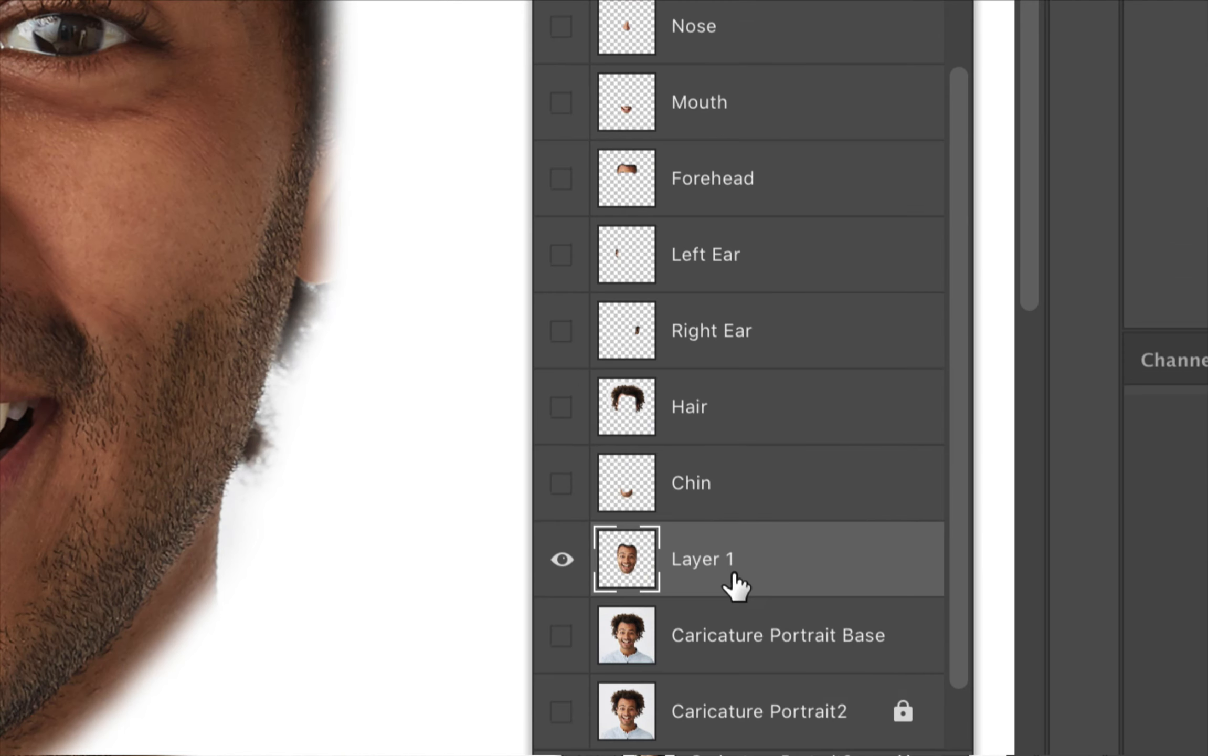
Step: Name the new whole-face layer Base
{"action": "double_click", "coordinate": [834, 590]}
{"action": "type", "text": "Base"}
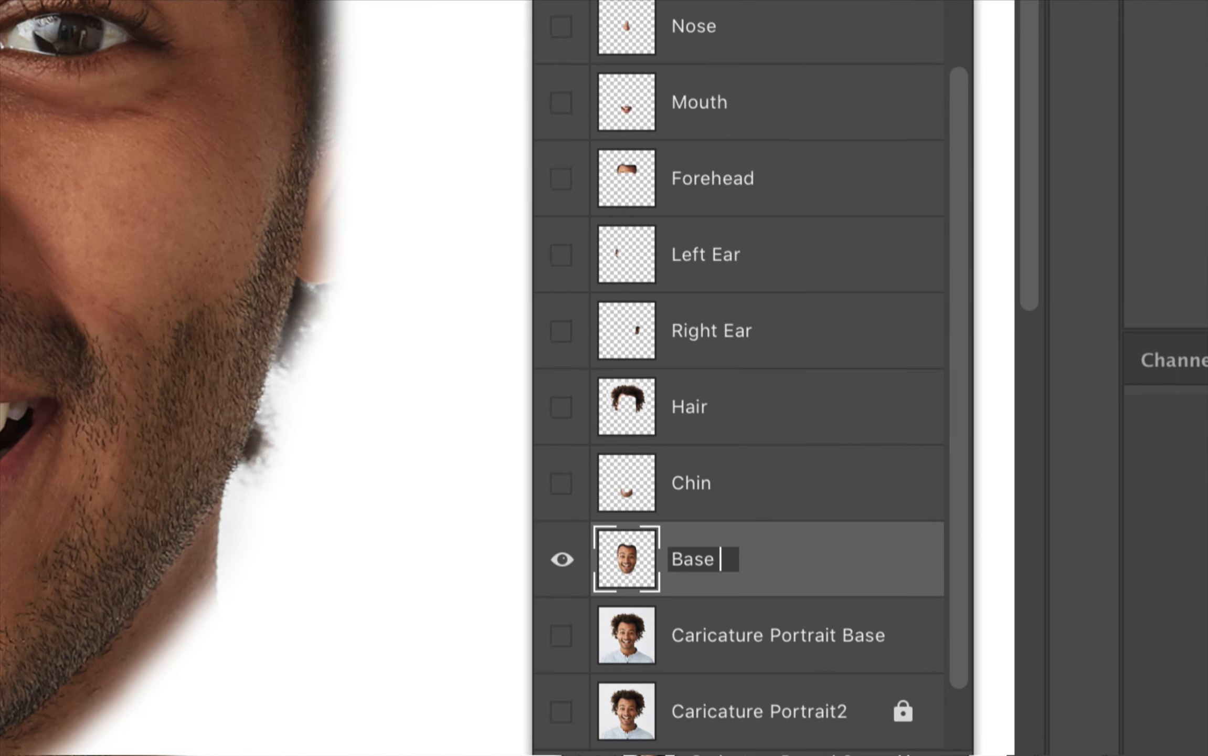
{"action": "key", "text": "Return"}
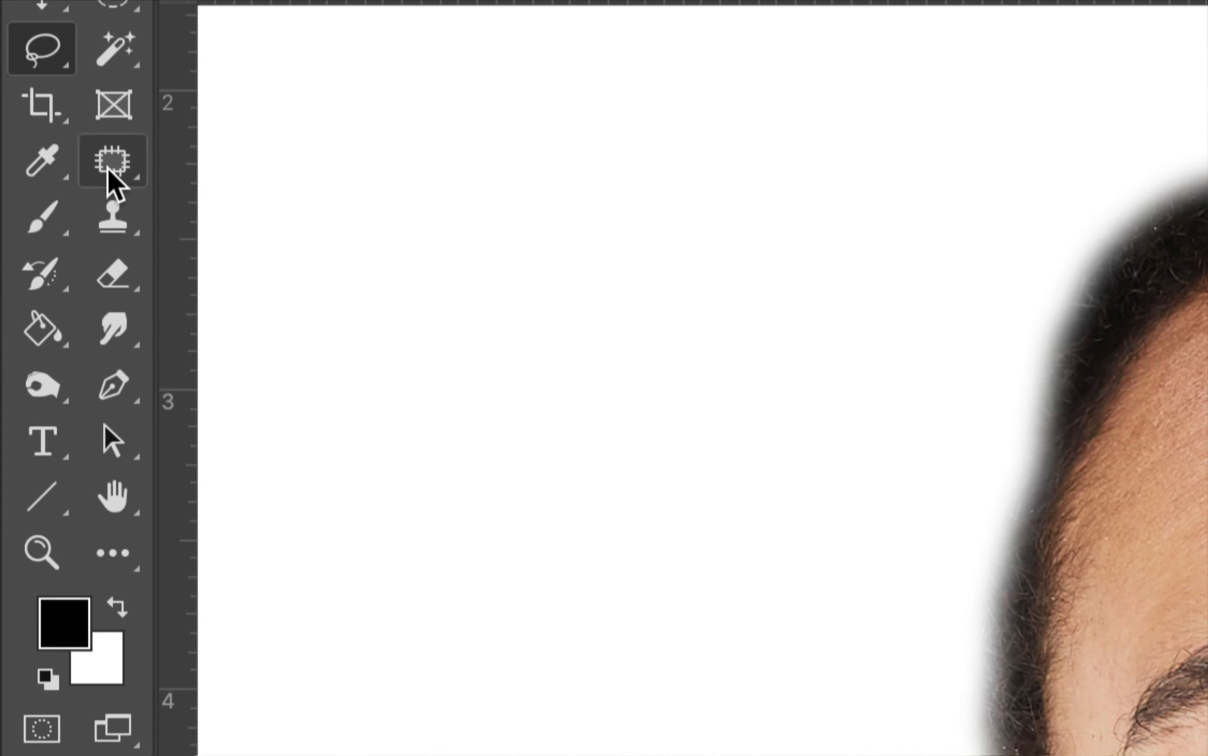
Step: Switch to the Spot Healing Brush, review its brush settings and reduce the brush size to 60 px for retouching the Base face
{"action": "left_click", "coordinate": [111, 160]}
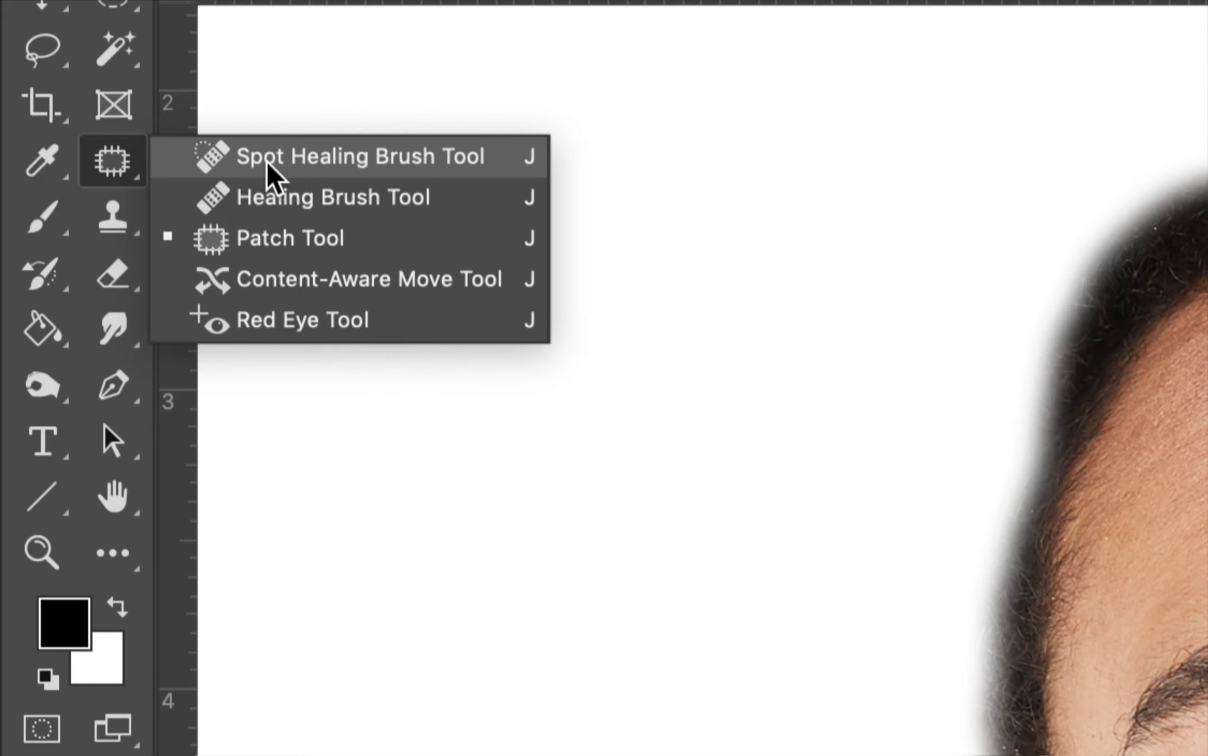
{"action": "left_click", "coordinate": [296, 160]}
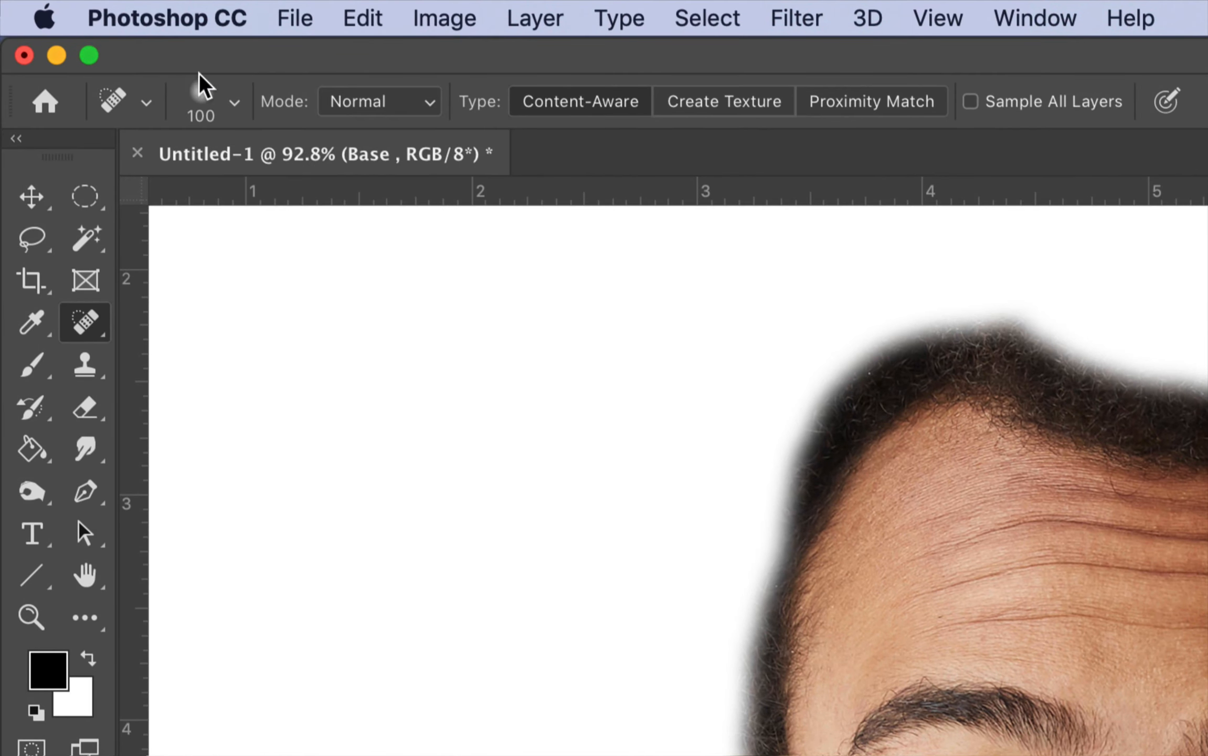
{"action": "left_click", "coordinate": [104, 45]}
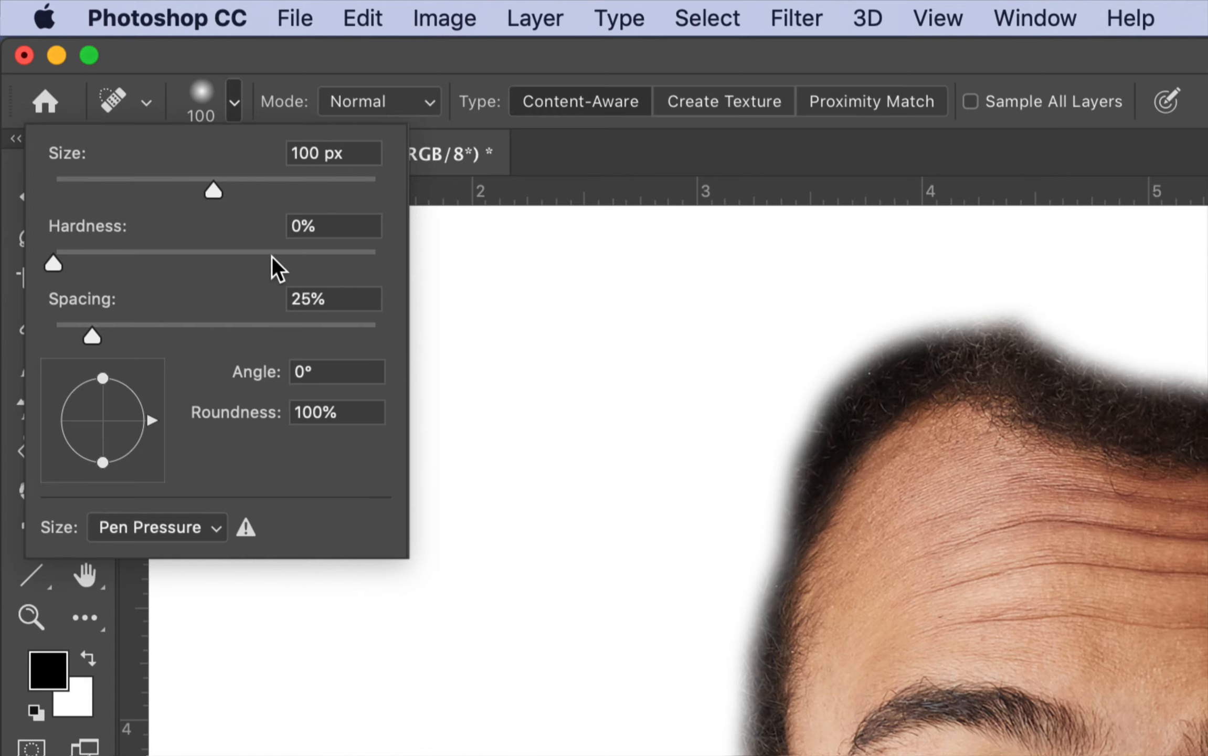
{"action": "left_click", "coordinate": [239, 86]}
{"action": "left_click", "coordinate": [234, 105]}
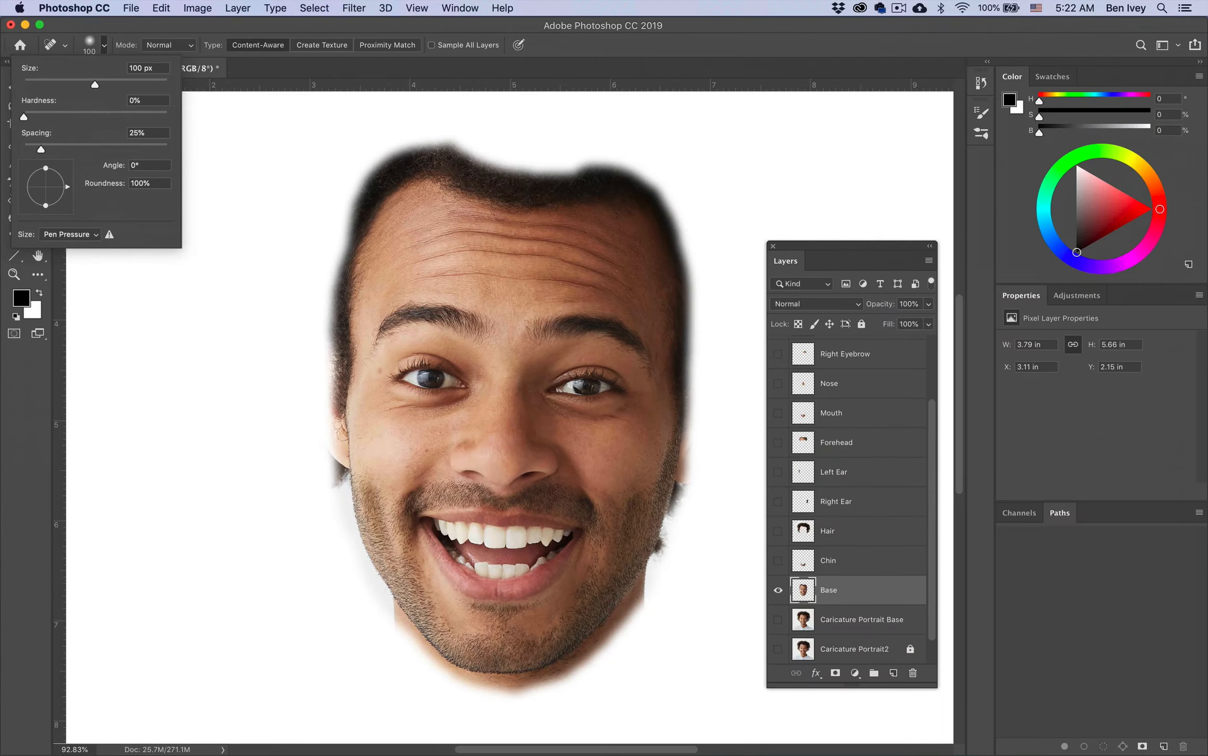
{"action": "key", "text": "Return"}
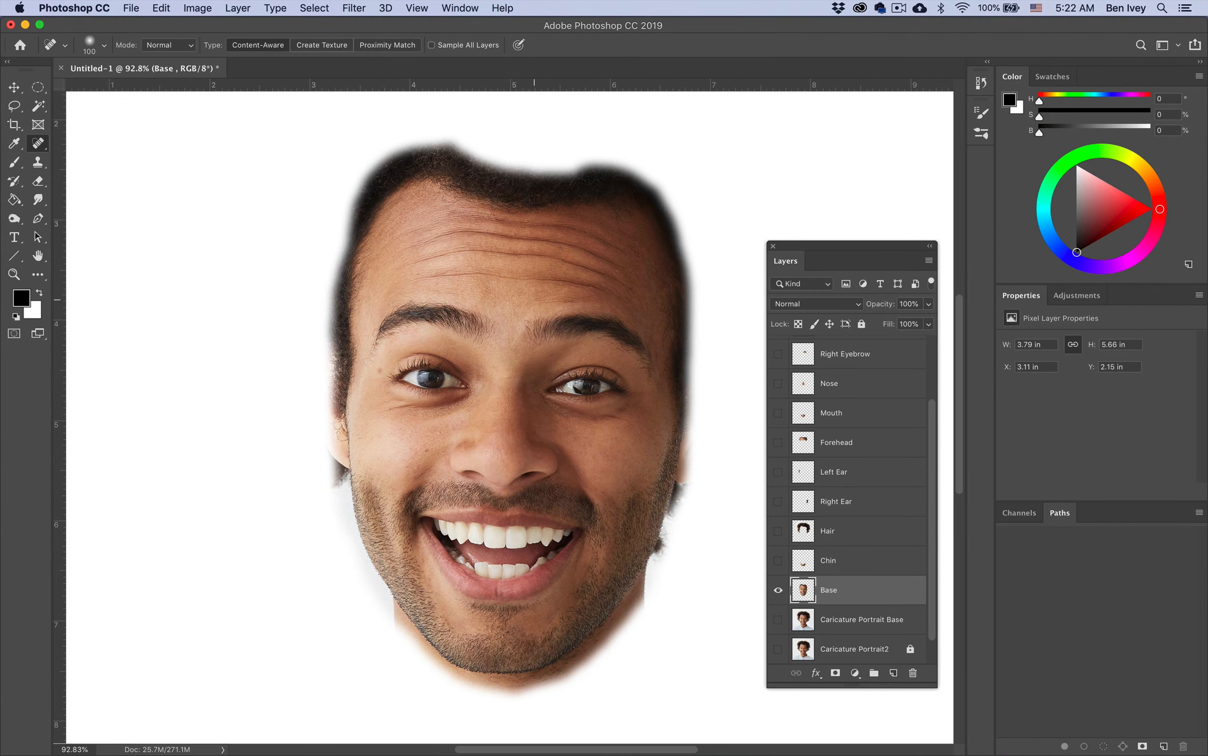
{"action": "scroll", "coordinate": [534, 299], "scroll_direction": "up", "scroll_amount": 5}
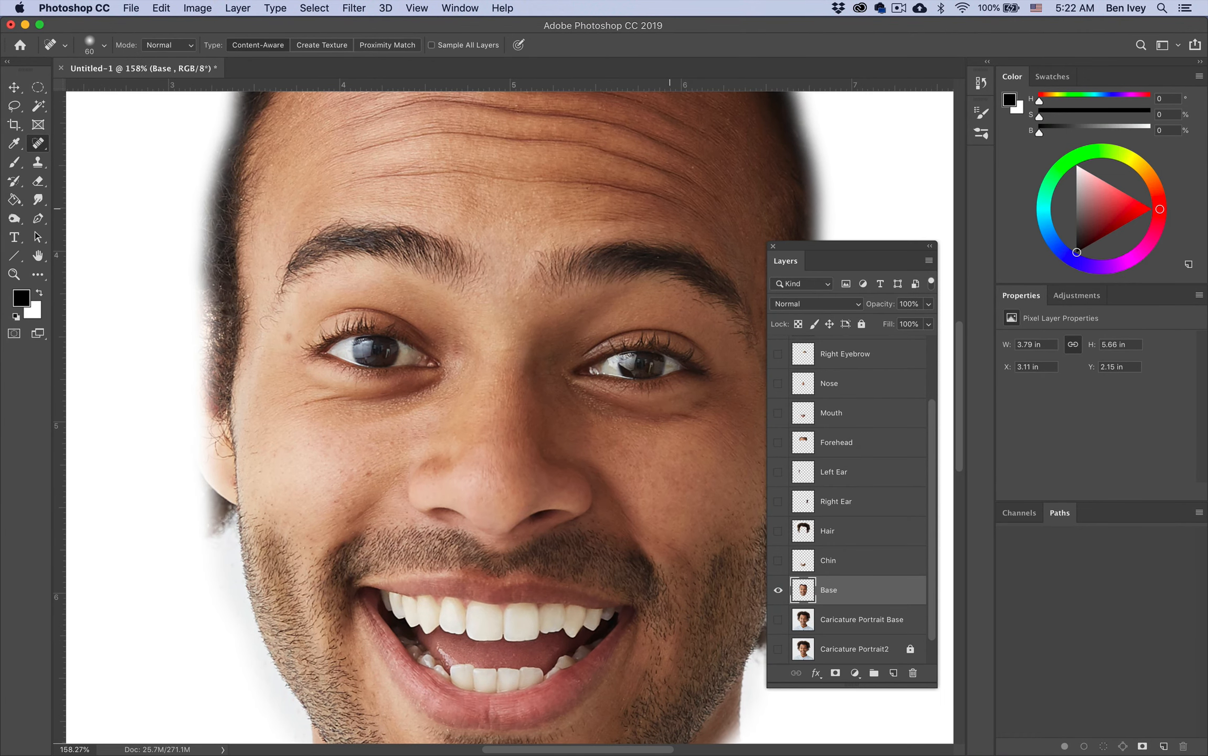
Step: Try to heal a forehead wrinkle above the eyebrows with the Spot Healing Brush, and undo the strokes
{"action": "mouse_move", "coordinate": [679, 207]}
{"action": "left_mouse_down"}
{"action": "mouse_move", "coordinate": [477, 166]}
{"action": "mouse_move", "coordinate": [321, 195]}
{"action": "left_mouse_up"}
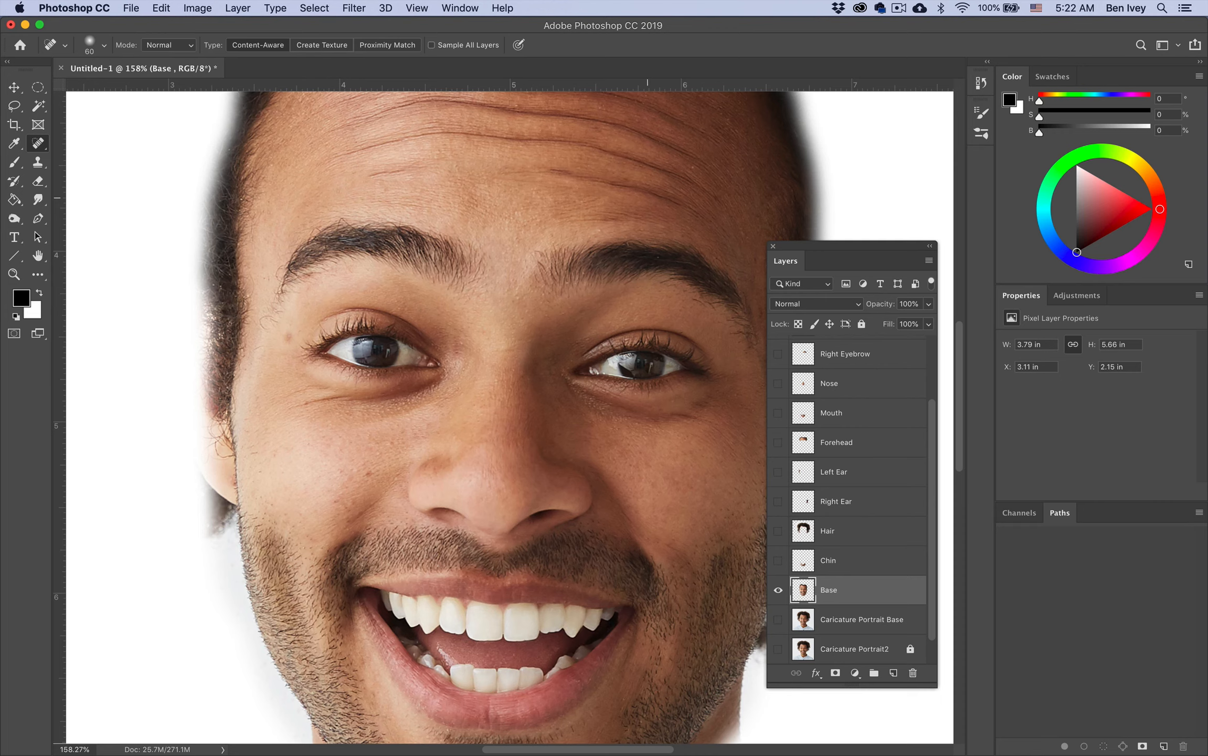
{"action": "left_click_drag", "start_coordinate": [677, 207], "coordinate": [533, 173]}
{"action": "key", "text": "super+z"}
{"action": "key", "text": "super+z"}
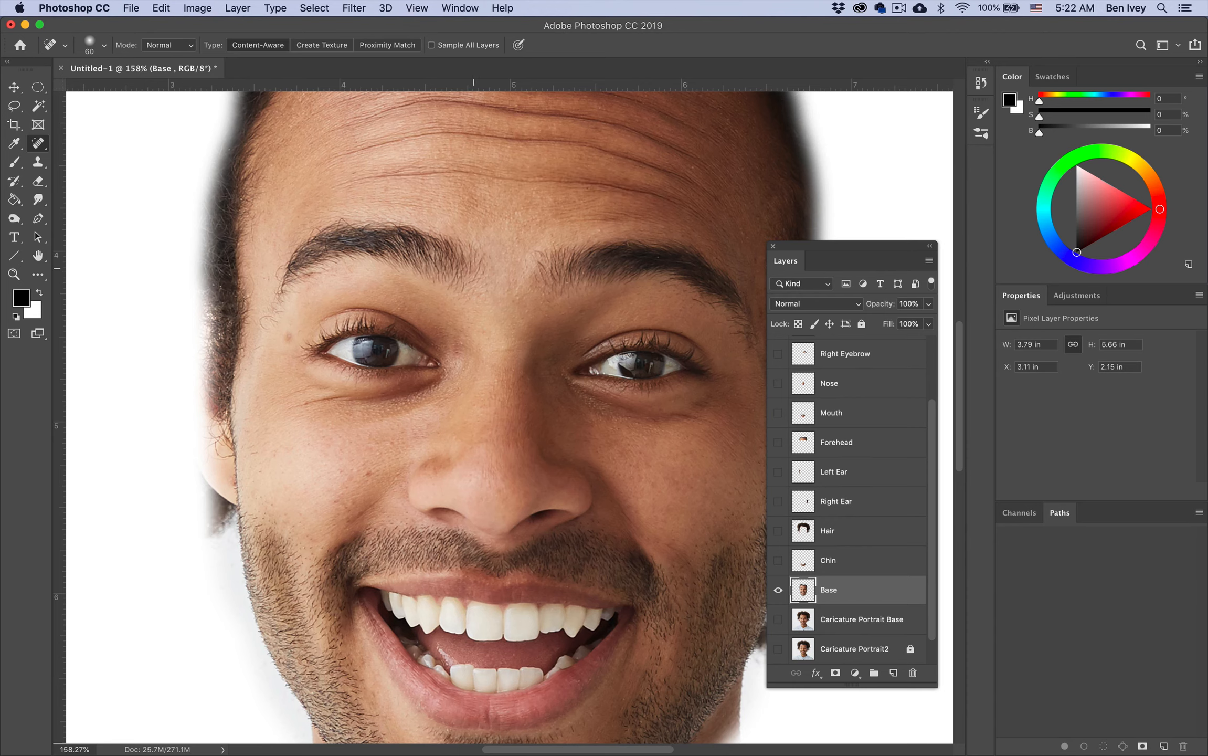
Step: Enlarge the Spot Healing Brush to 125 px and paint out the left eyebrow on the Base layer, including its remaining traces
{"action": "key", "text": "bracketright"}
{"action": "key", "text": "bracketright"}
{"action": "mouse_move", "coordinate": [474, 268]}
{"action": "left_mouse_down"}
{"action": "mouse_move", "coordinate": [398, 234]}
{"action": "mouse_move", "coordinate": [328, 240]}
{"action": "mouse_move", "coordinate": [287, 294]}
{"action": "mouse_move", "coordinate": [329, 265]}
{"action": "mouse_move", "coordinate": [388, 262]}
{"action": "left_mouse_up"}
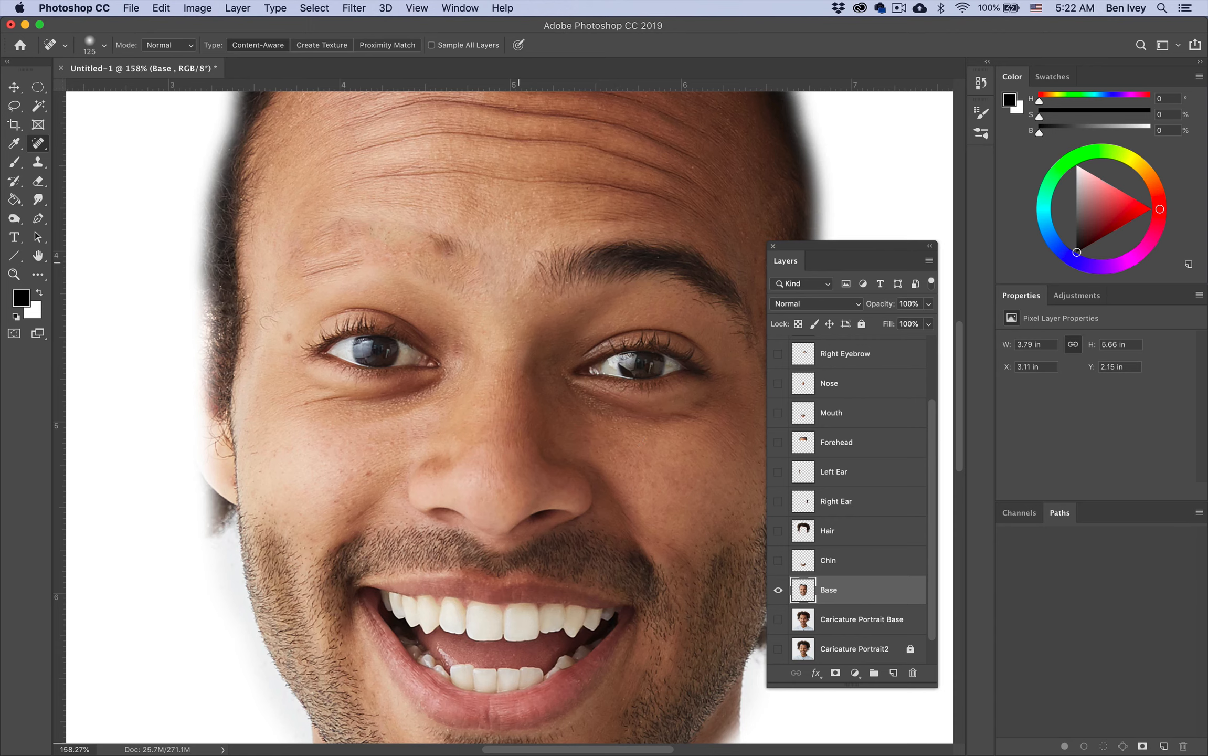
{"action": "mouse_move", "coordinate": [406, 242]}
{"action": "left_mouse_down"}
{"action": "mouse_move", "coordinate": [459, 250]}
{"action": "mouse_move", "coordinate": [434, 252]}
{"action": "left_mouse_up"}
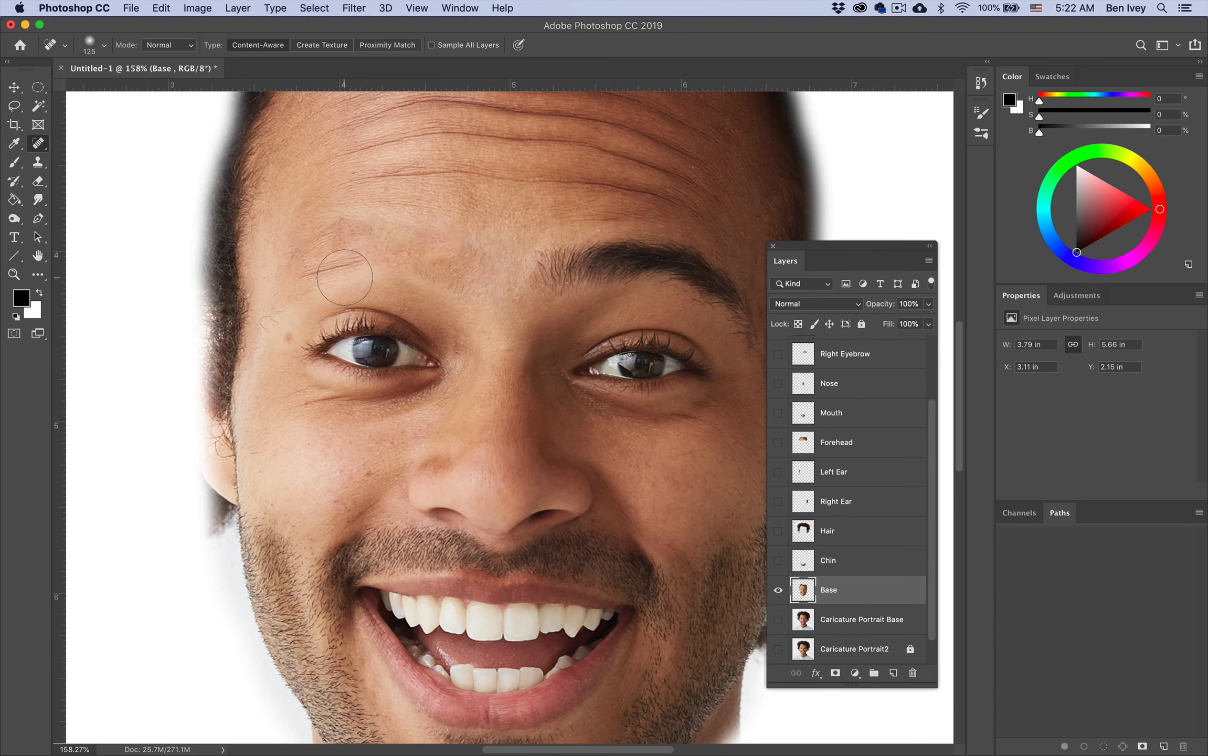
{"action": "left_click_drag", "start_coordinate": [356, 271], "coordinate": [294, 290]}
Step: Try to remove the right eyebrow from the Base layer with the Spot Healing Brush, and undo the stroke
{"action": "scroll", "coordinate": [456, 233], "scroll_direction": "right", "scroll_amount": 3}
{"action": "mouse_move", "coordinate": [462, 265]}
{"action": "left_mouse_down"}
{"action": "mouse_move", "coordinate": [546, 260]}
{"action": "mouse_move", "coordinate": [630, 286]}
{"action": "mouse_move", "coordinate": [744, 432]}
{"action": "mouse_move", "coordinate": [733, 437]}
{"action": "left_mouse_up"}
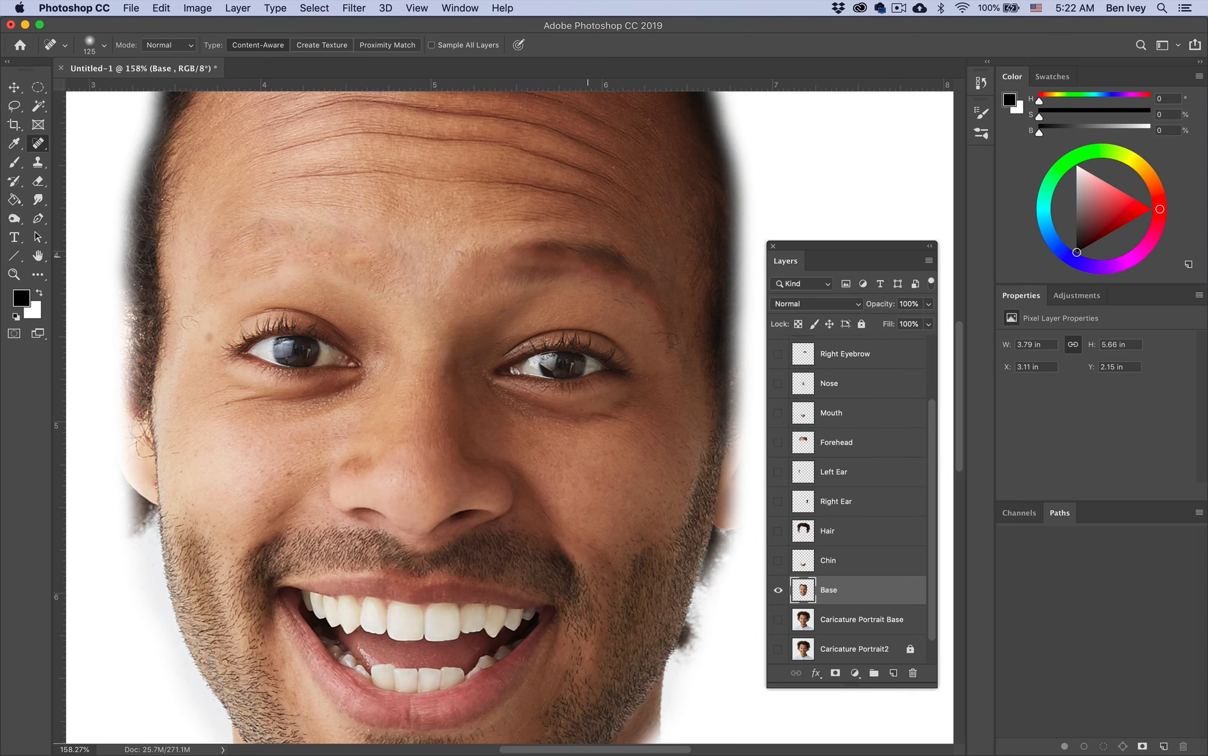
{"action": "key", "text": "super+z"}
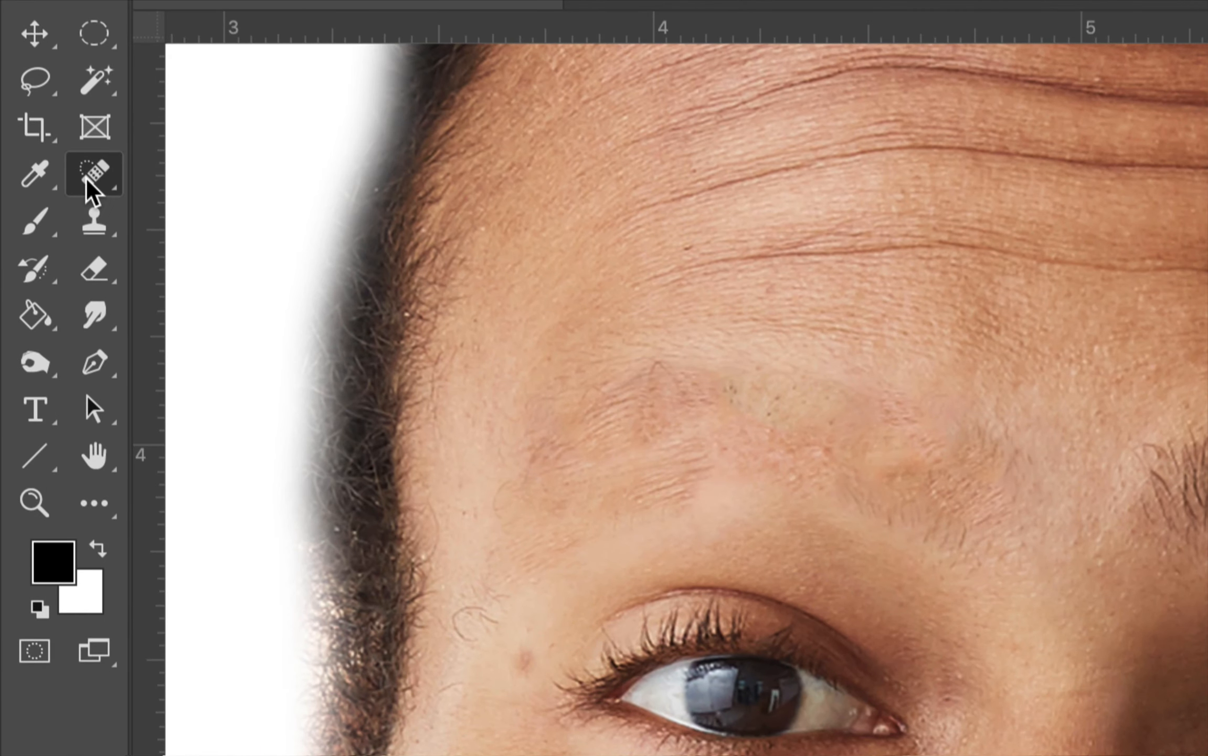
Step: Switch to the Healing Brush tool and slightly reduce its brush size
{"action": "left_click", "coordinate": [50, 152]}
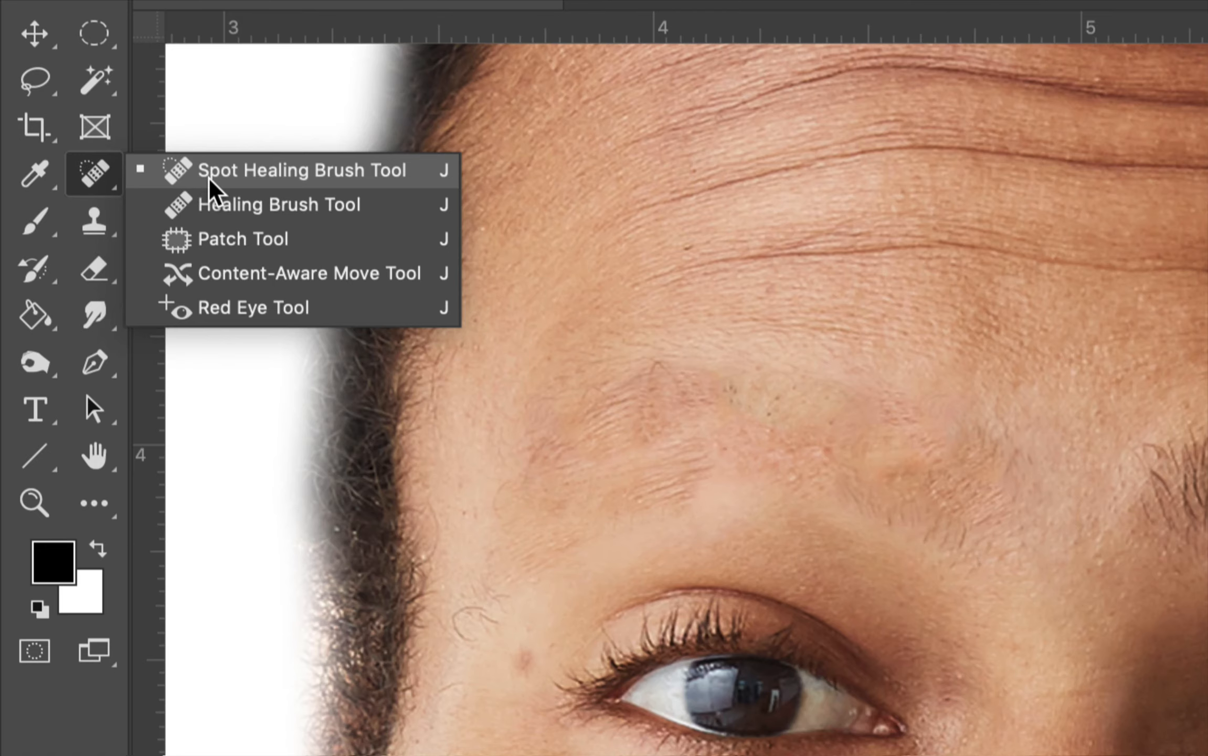
{"action": "left_click", "coordinate": [221, 204]}
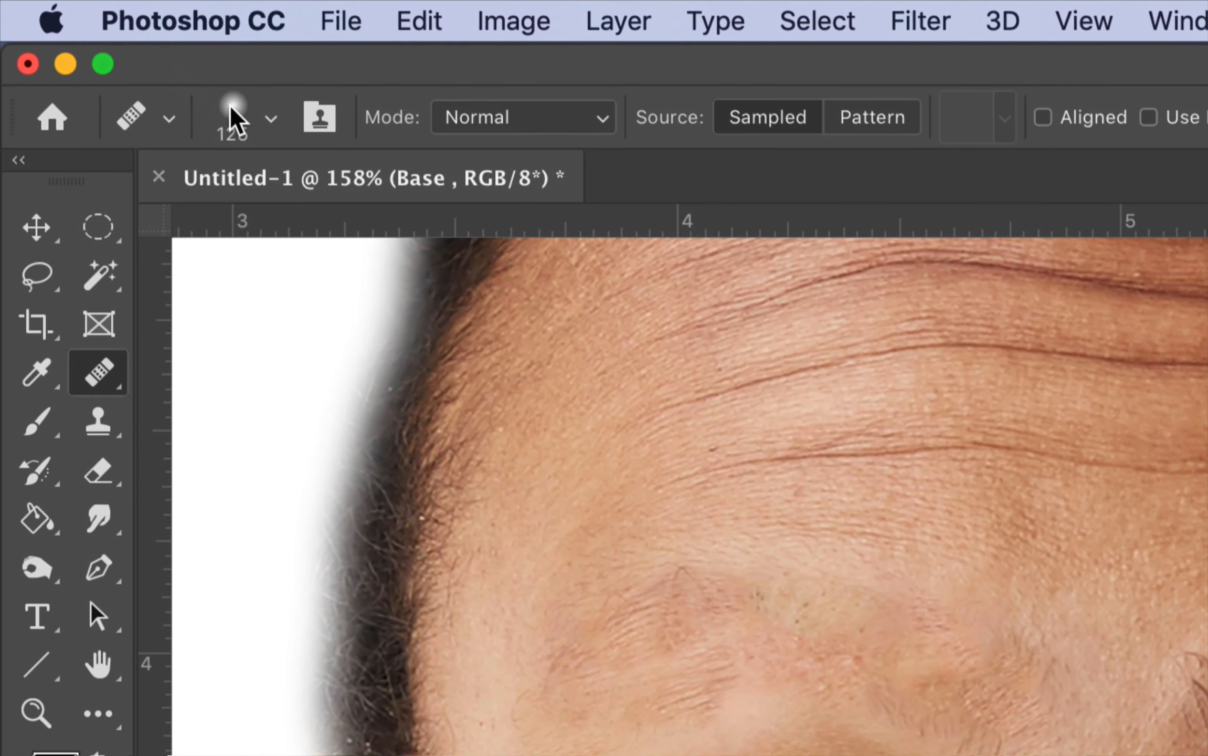
{"action": "left_click", "coordinate": [104, 45]}
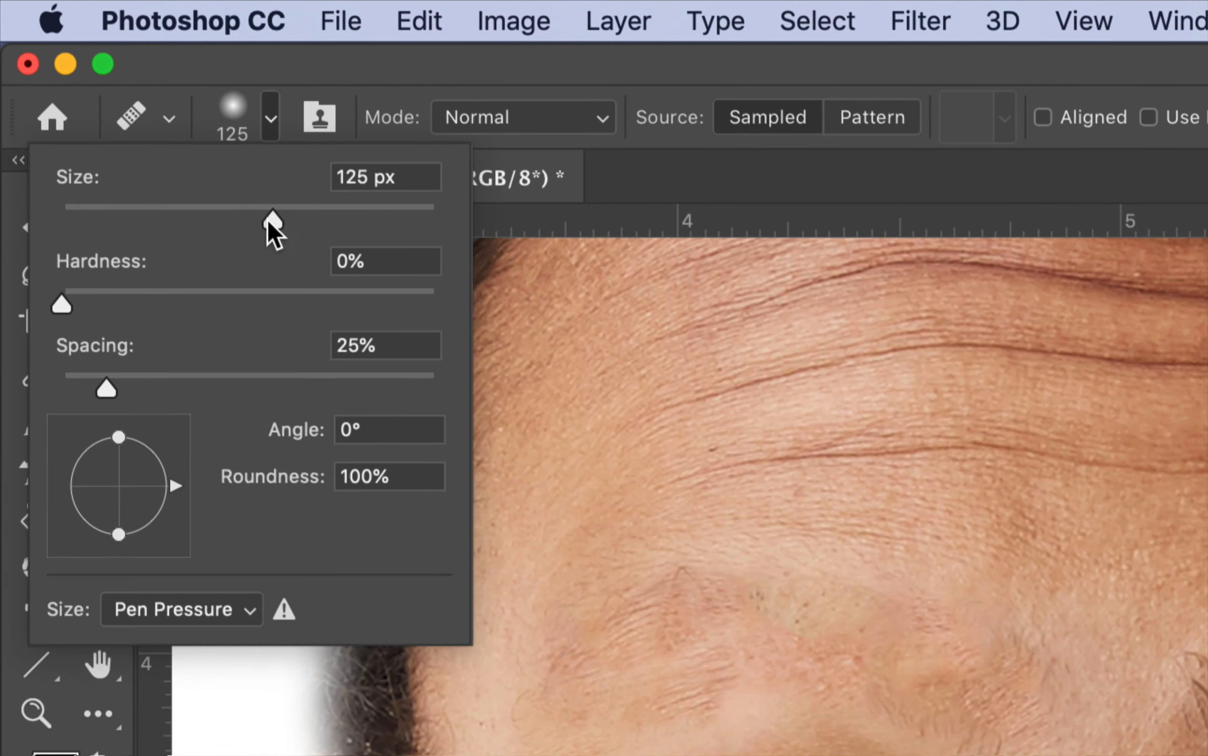
{"action": "left_click_drag", "start_coordinate": [268, 221], "coordinate": [254, 221]}
{"action": "left_click", "coordinate": [317, 81]}
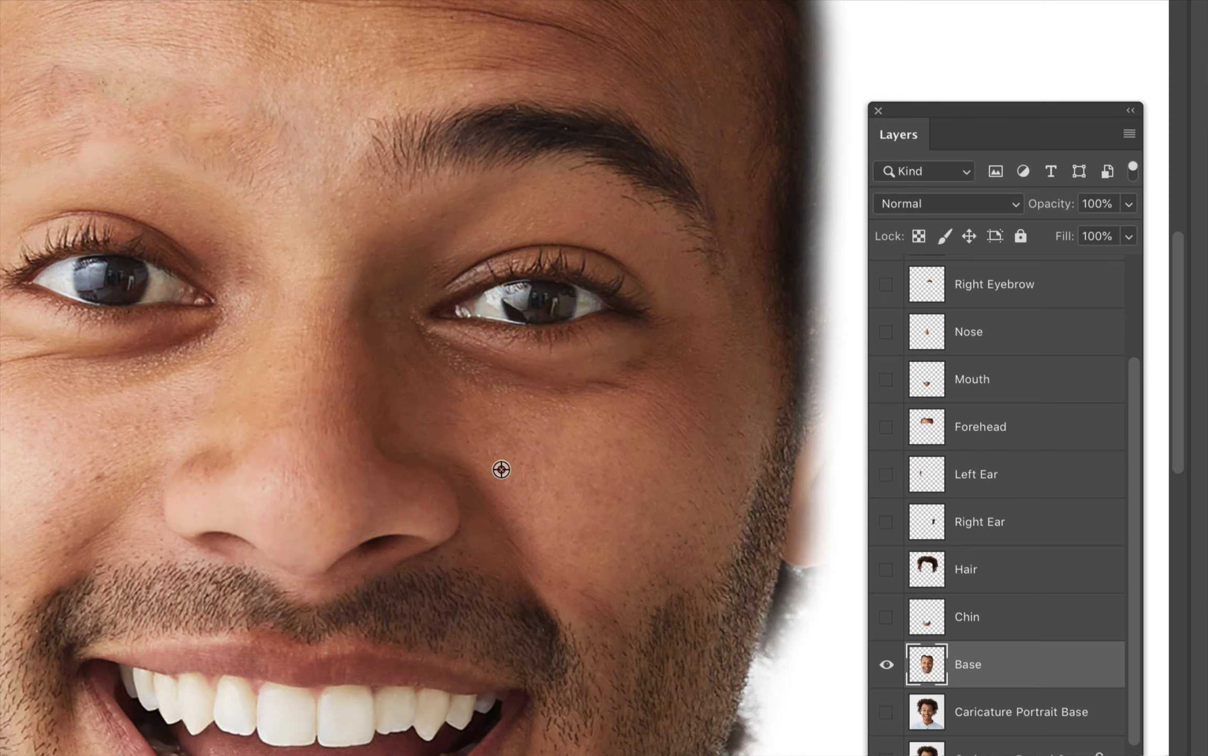
Step: Sample clean skin from the cheek beside the nose and paint it over the right eyebrow with the Healing Brush
{"action": "left_click", "coordinate": [429, 431], "text": "alt"}
{"action": "left_click", "coordinate": [389, 188]}
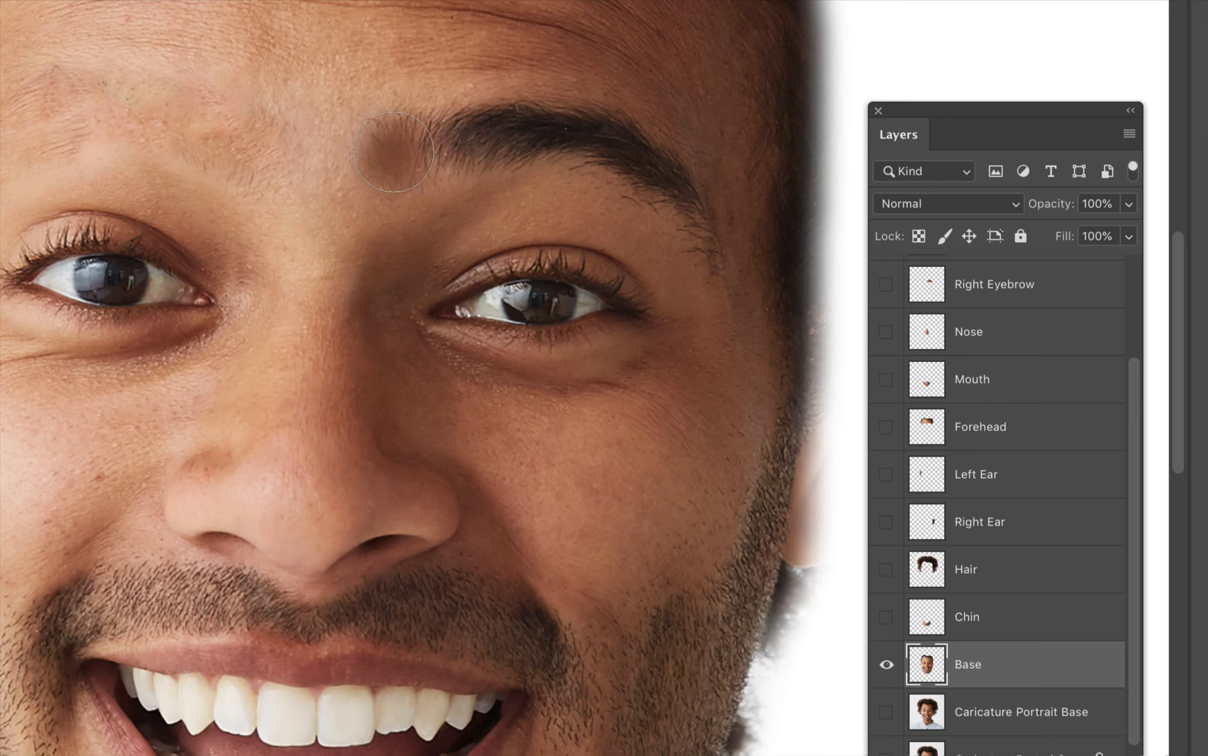
{"action": "mouse_move", "coordinate": [372, 149]}
{"action": "left_mouse_down"}
{"action": "mouse_move", "coordinate": [411, 166]}
{"action": "mouse_move", "coordinate": [410, 128]}
{"action": "mouse_move", "coordinate": [463, 145]}
{"action": "mouse_move", "coordinate": [495, 139]}
{"action": "mouse_move", "coordinate": [503, 125]}
{"action": "mouse_move", "coordinate": [492, 122]}
{"action": "mouse_move", "coordinate": [476, 131]}
{"action": "mouse_move", "coordinate": [573, 145]}
{"action": "mouse_move", "coordinate": [555, 122]}
{"action": "mouse_move", "coordinate": [535, 122]}
{"action": "mouse_move", "coordinate": [587, 146]}
{"action": "mouse_move", "coordinate": [627, 141]}
{"action": "mouse_move", "coordinate": [694, 237]}
{"action": "mouse_move", "coordinate": [671, 258]}
{"action": "left_mouse_up"}
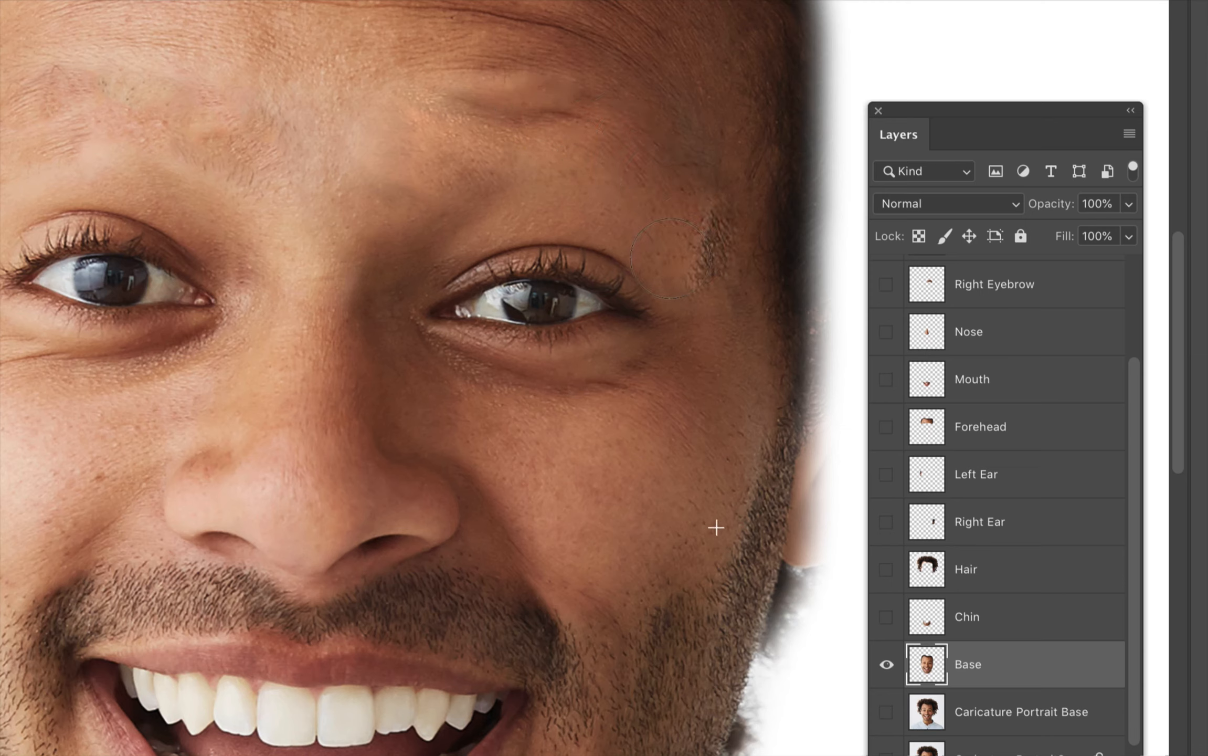
Step: Try to heal the skin around the right eyebrow's outer end with a fresh lower-cheek sample, and undo the stroke
{"action": "left_click", "coordinate": [695, 342], "text": "alt"}
{"action": "left_click_drag", "start_coordinate": [674, 336], "coordinate": [648, 294]}
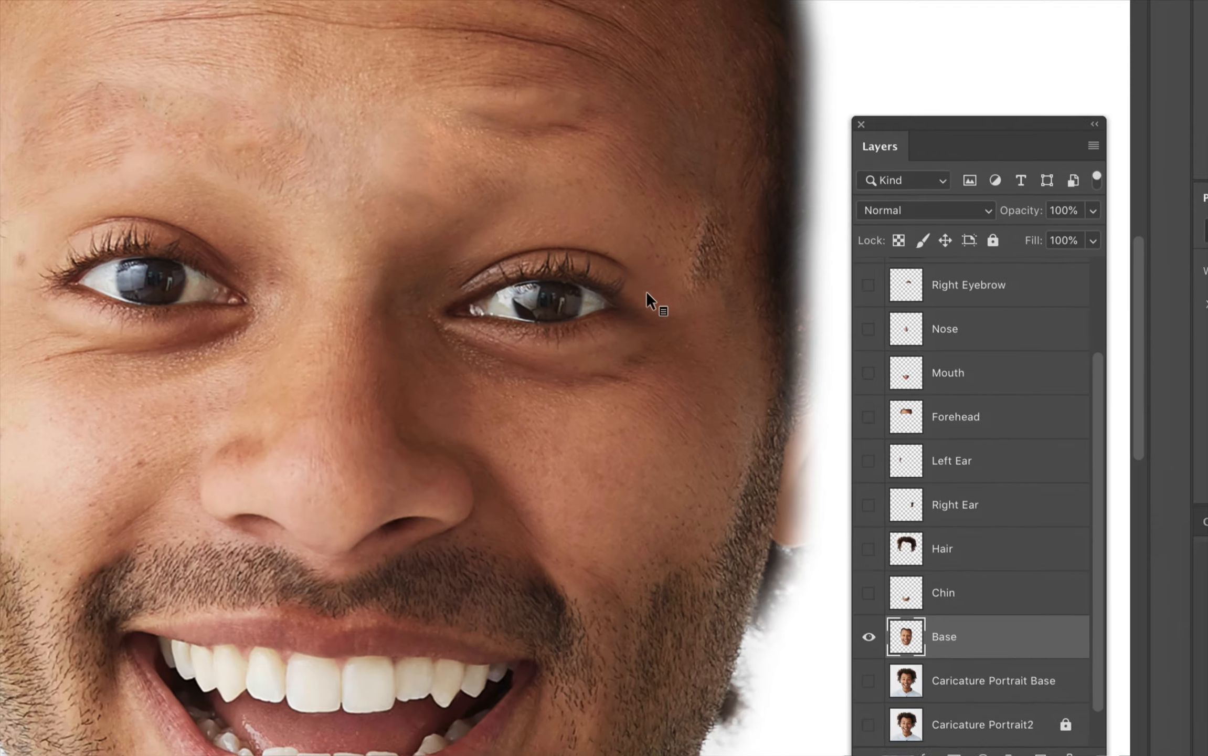
{"action": "key", "text": "ctrl+z"}
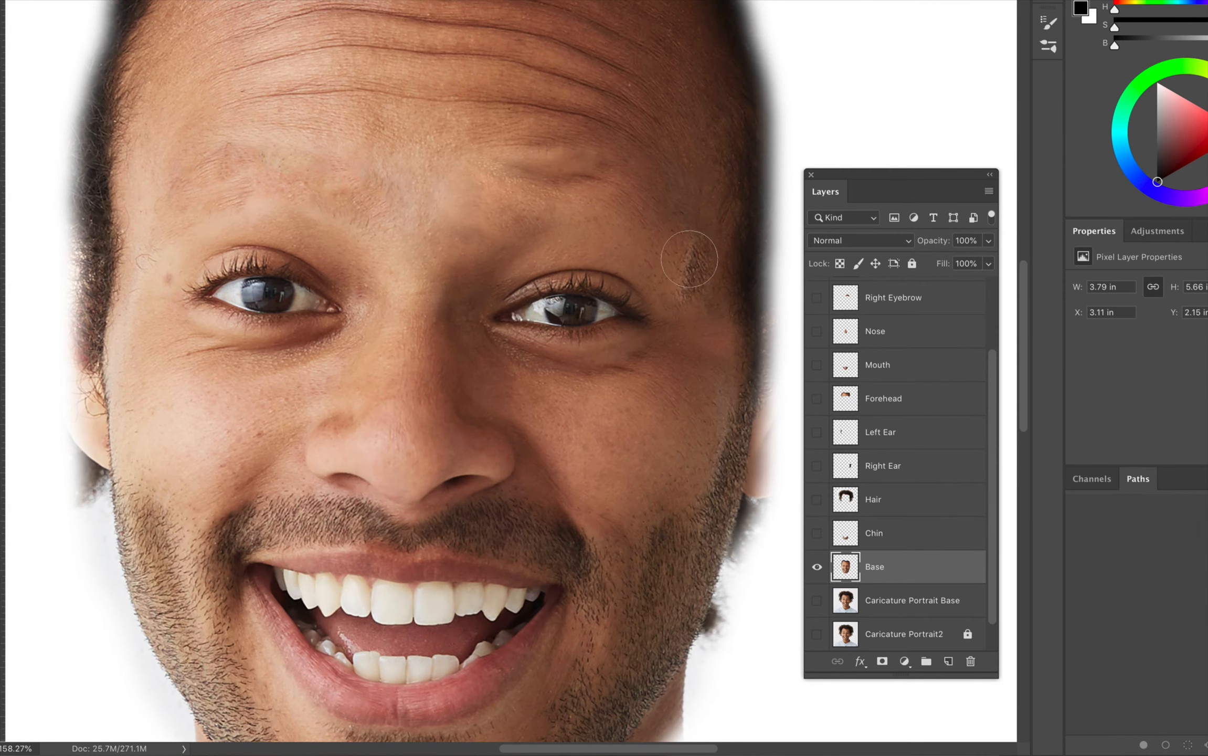
Step: Smooth the remaining right eyebrow traces above the eye with Healing Brush strokes on the Base layer
{"action": "key", "text": "v"}
{"action": "key", "text": "s"}
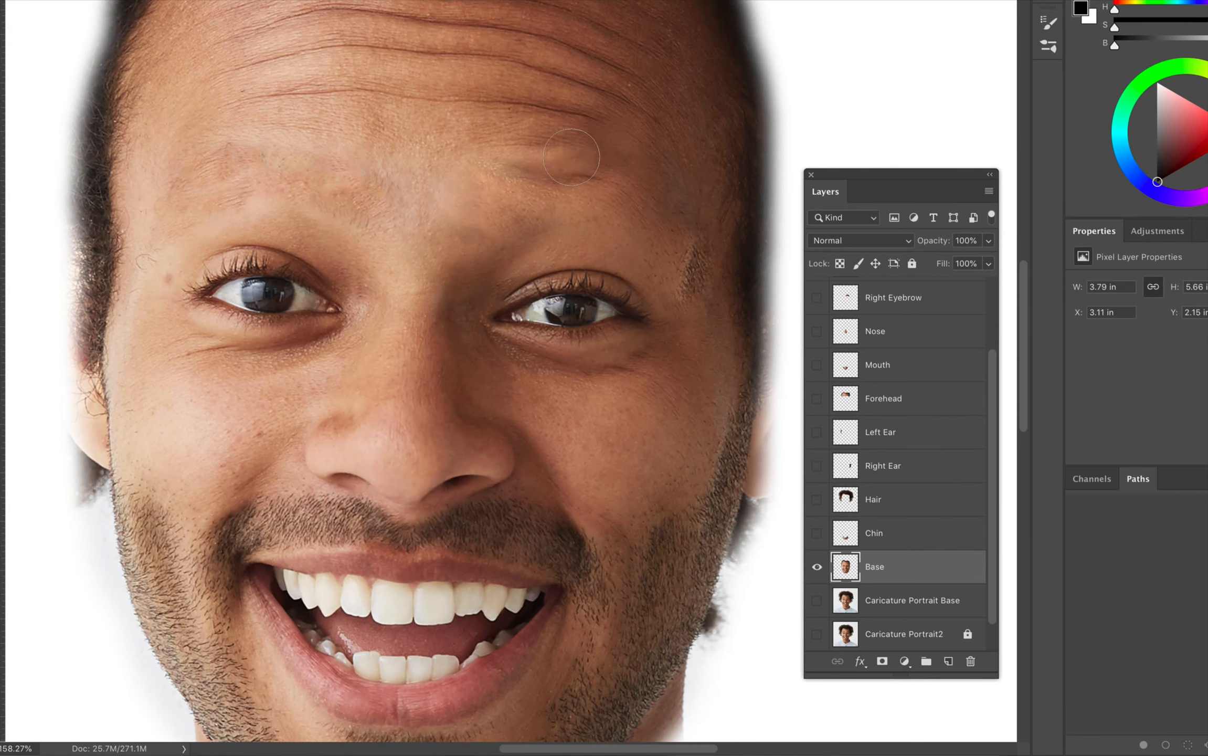
{"action": "left_click_drag", "start_coordinate": [499, 261], "coordinate": [498, 235]}
{"action": "key", "text": "ctrl+z"}
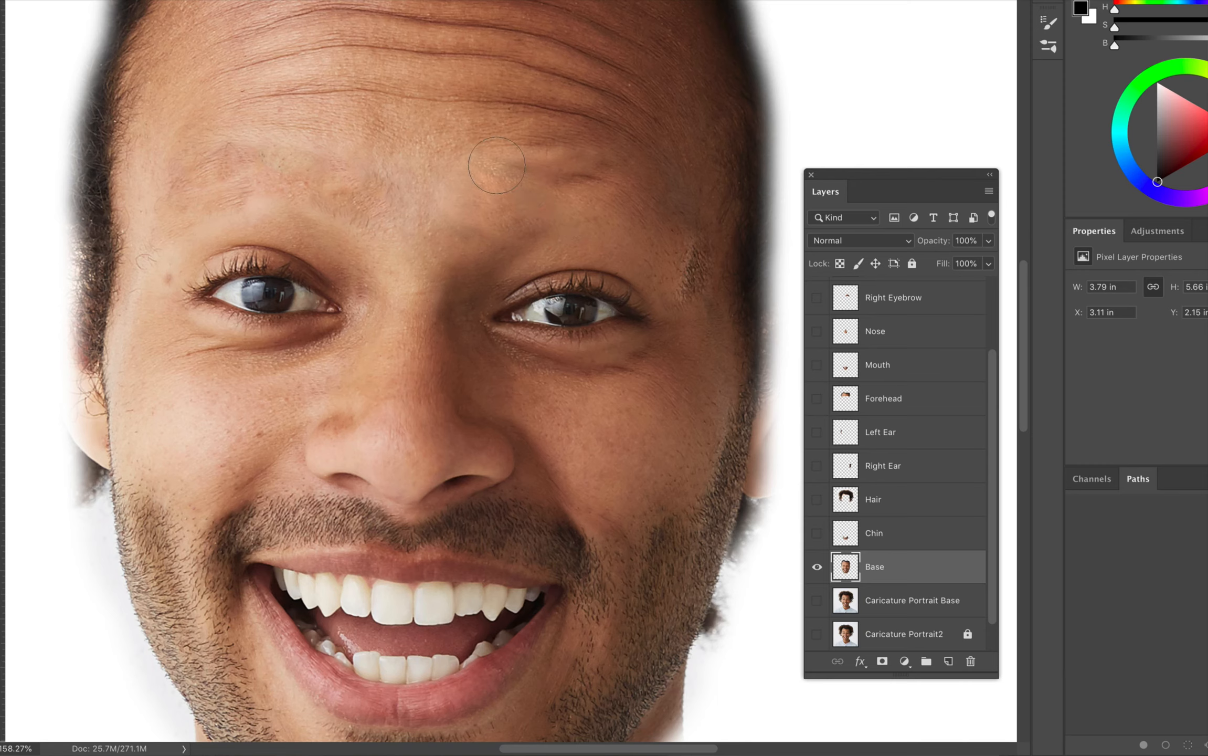
{"action": "mouse_move", "coordinate": [494, 166]}
{"action": "left_mouse_down"}
{"action": "mouse_move", "coordinate": [548, 165]}
{"action": "mouse_move", "coordinate": [595, 191]}
{"action": "left_mouse_up"}
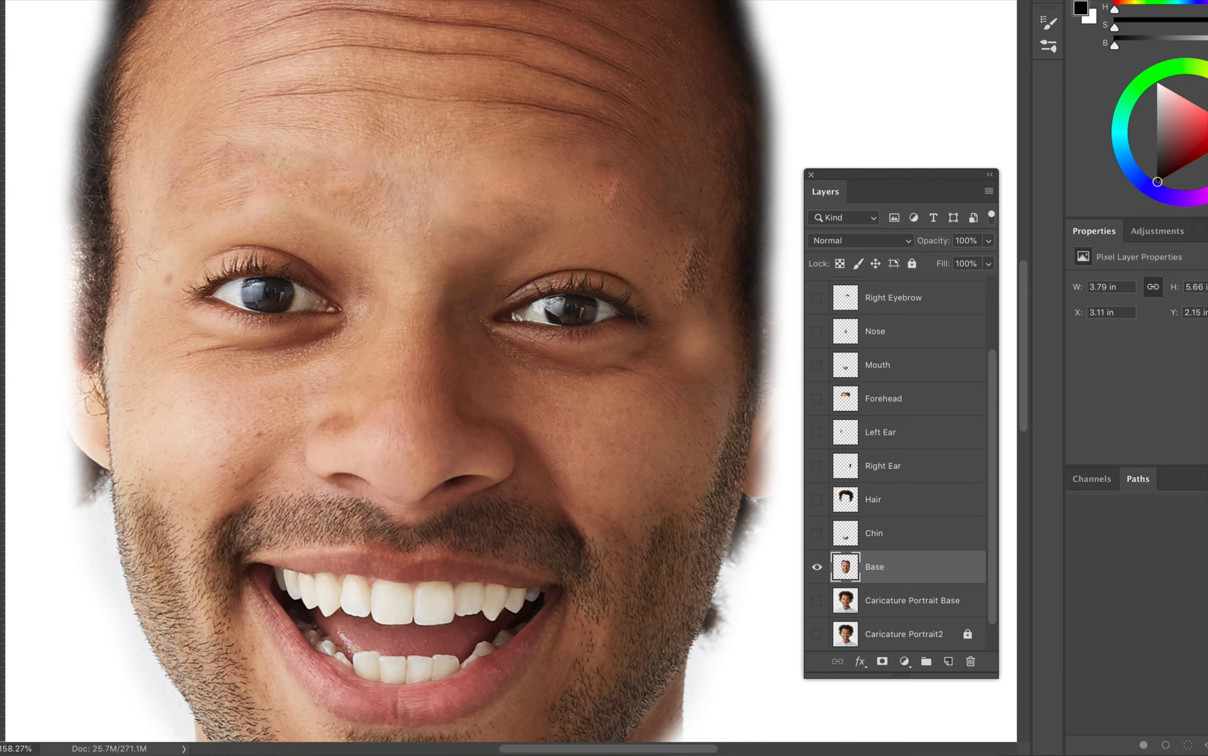
{"action": "left_click", "coordinate": [694, 343]}
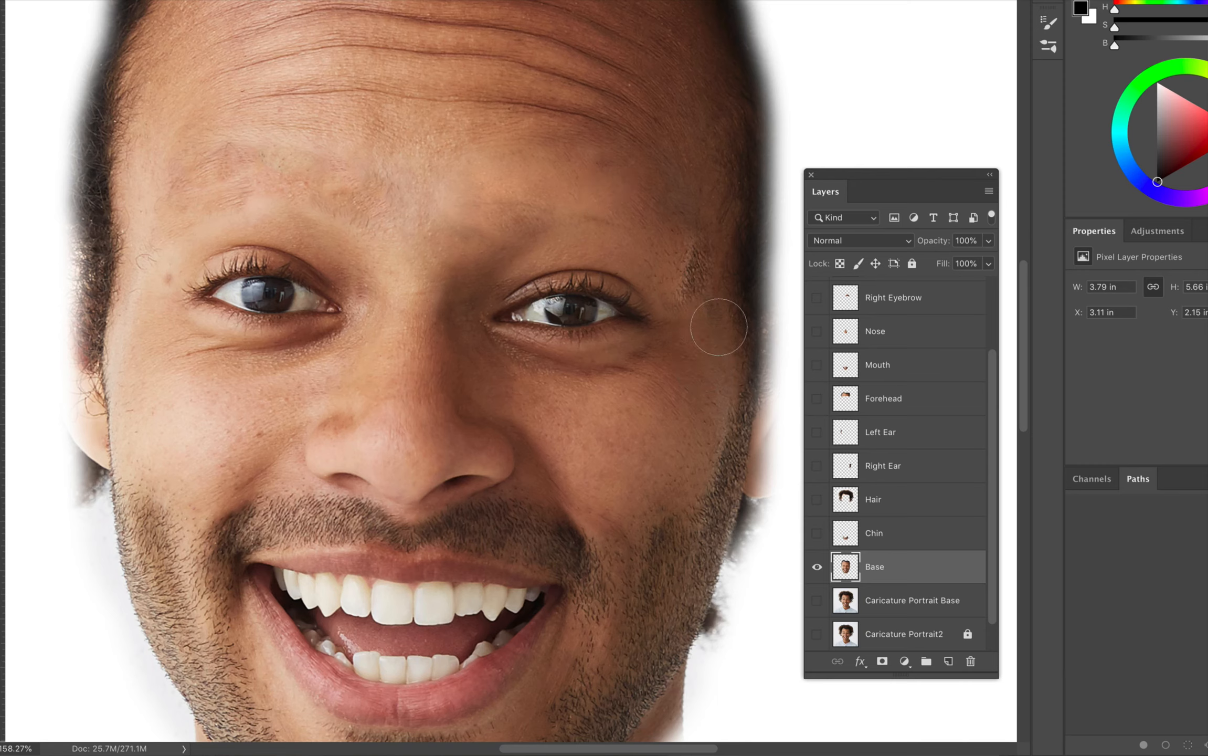
Step: Sample skin near the right eyebrow's outer end and heal the dark hair patch at the temple beside the right eye
{"action": "left_click", "coordinate": [661, 212], "text": "alt"}
{"action": "left_click", "coordinate": [660, 212]}
{"action": "left_click", "coordinate": [666, 216], "text": "alt"}
{"action": "left_click_drag", "start_coordinate": [697, 245], "coordinate": [691, 286]}
{"action": "left_click", "coordinate": [689, 290]}
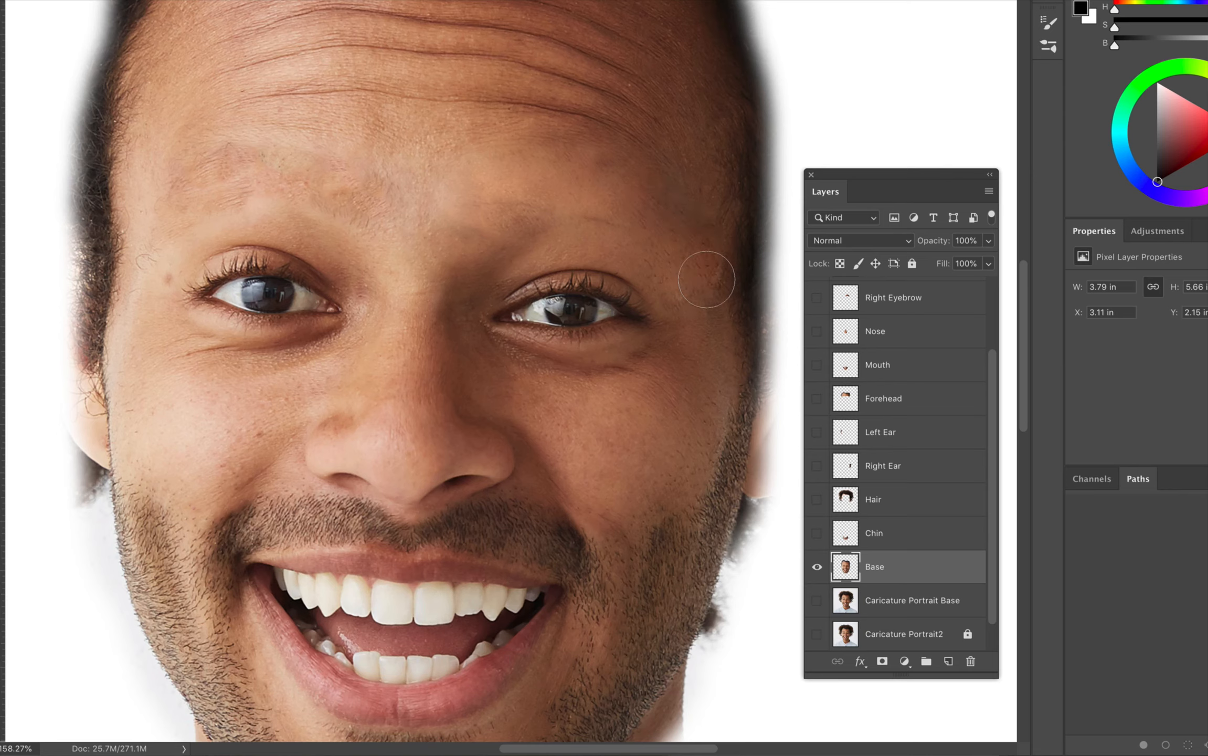
Step: Switch to the Patch tool and outline the left eye, including its lashes and lower lid
{"action": "scroll", "coordinate": [593, 315], "scroll_direction": "down", "scroll_amount": 3}
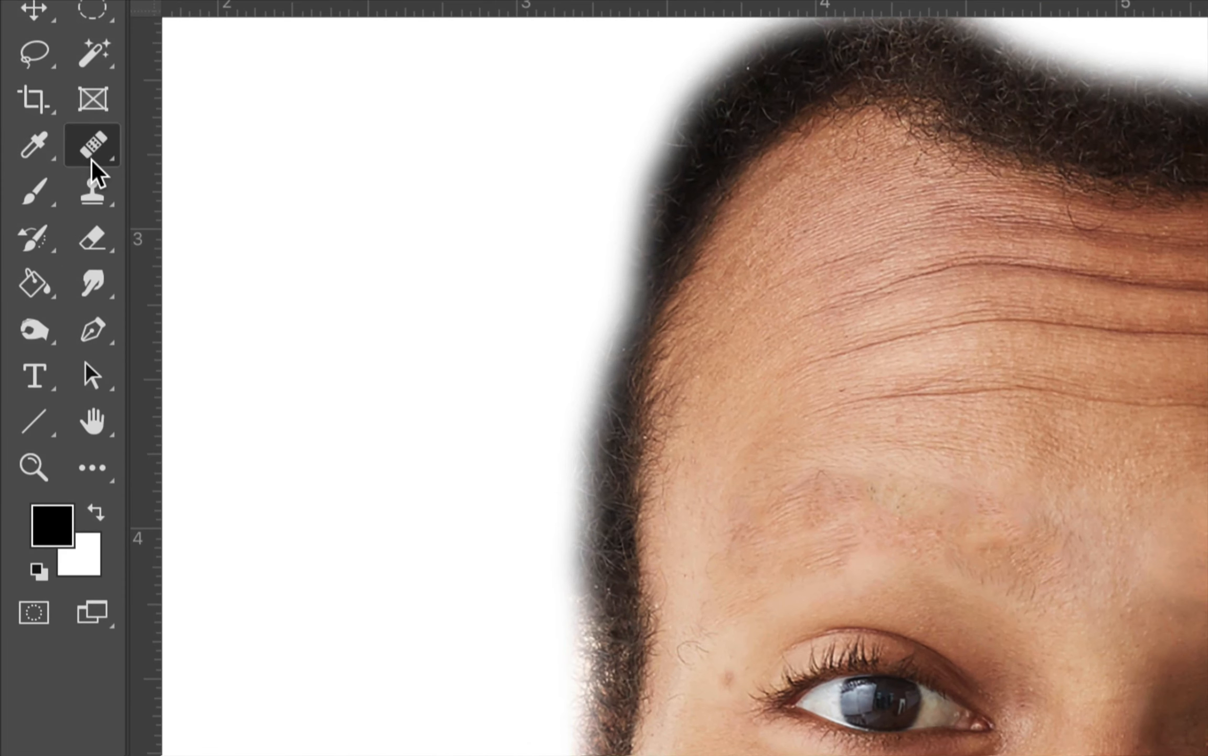
{"action": "left_click", "coordinate": [38, 146]}
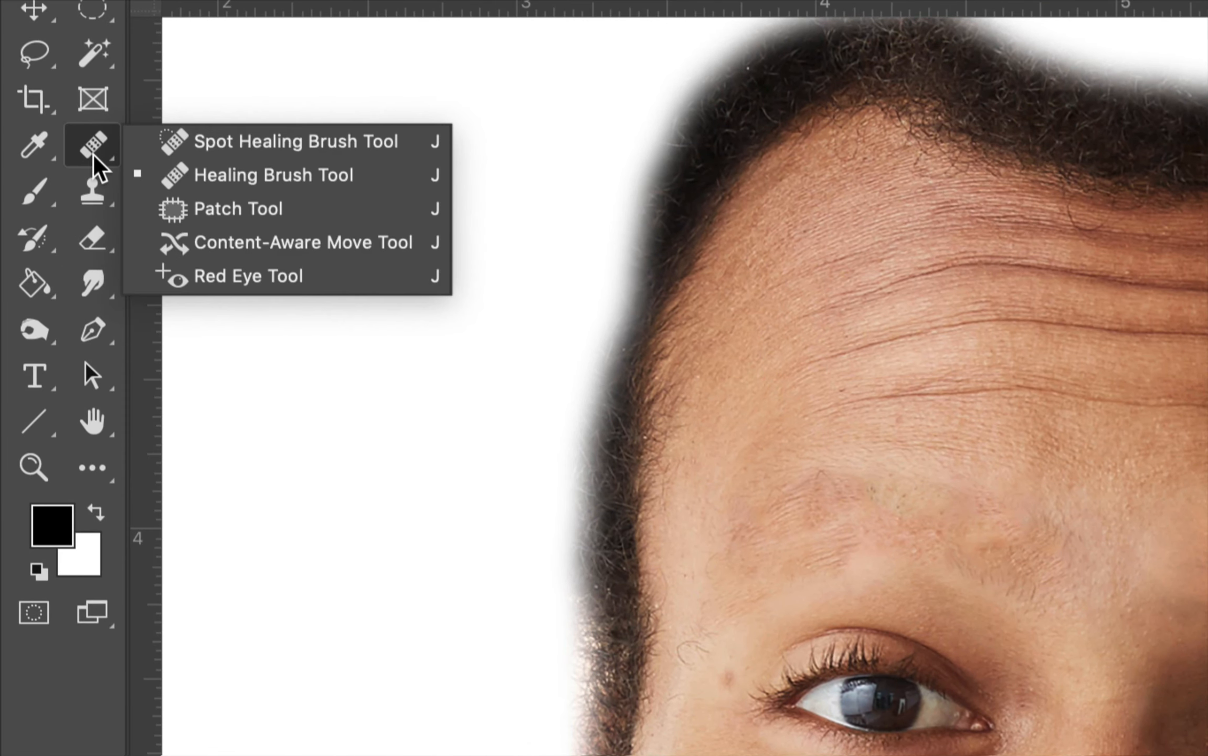
{"action": "left_click", "coordinate": [186, 212]}
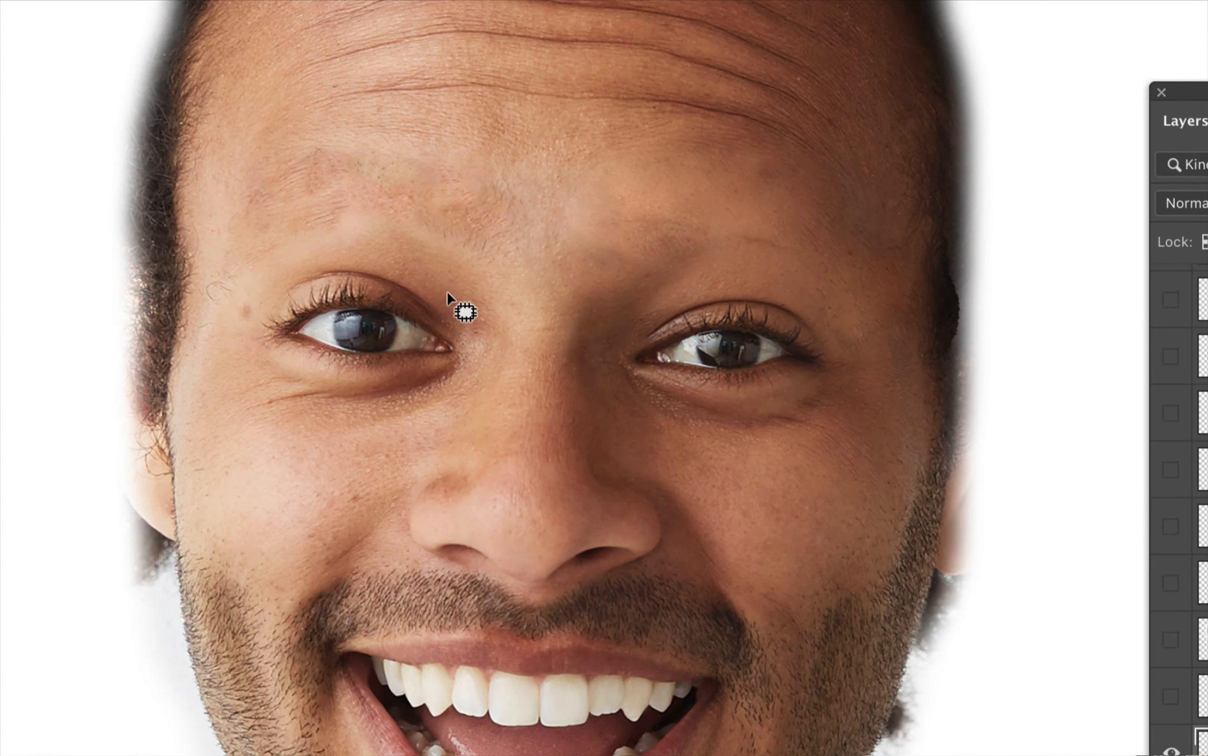
{"action": "left_click_drag", "start_coordinate": [447, 284], "coordinate": [380, 266]}
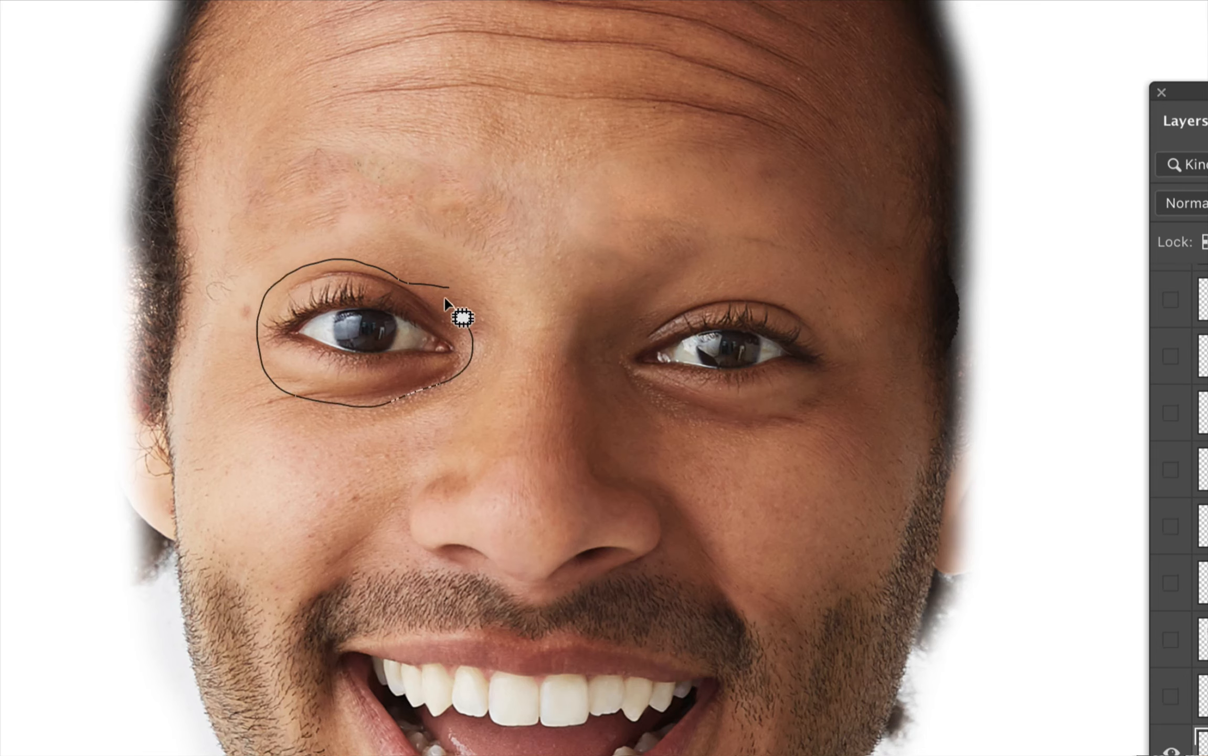
{"action": "left_click_drag", "start_coordinate": [444, 299], "coordinate": [426, 279]}
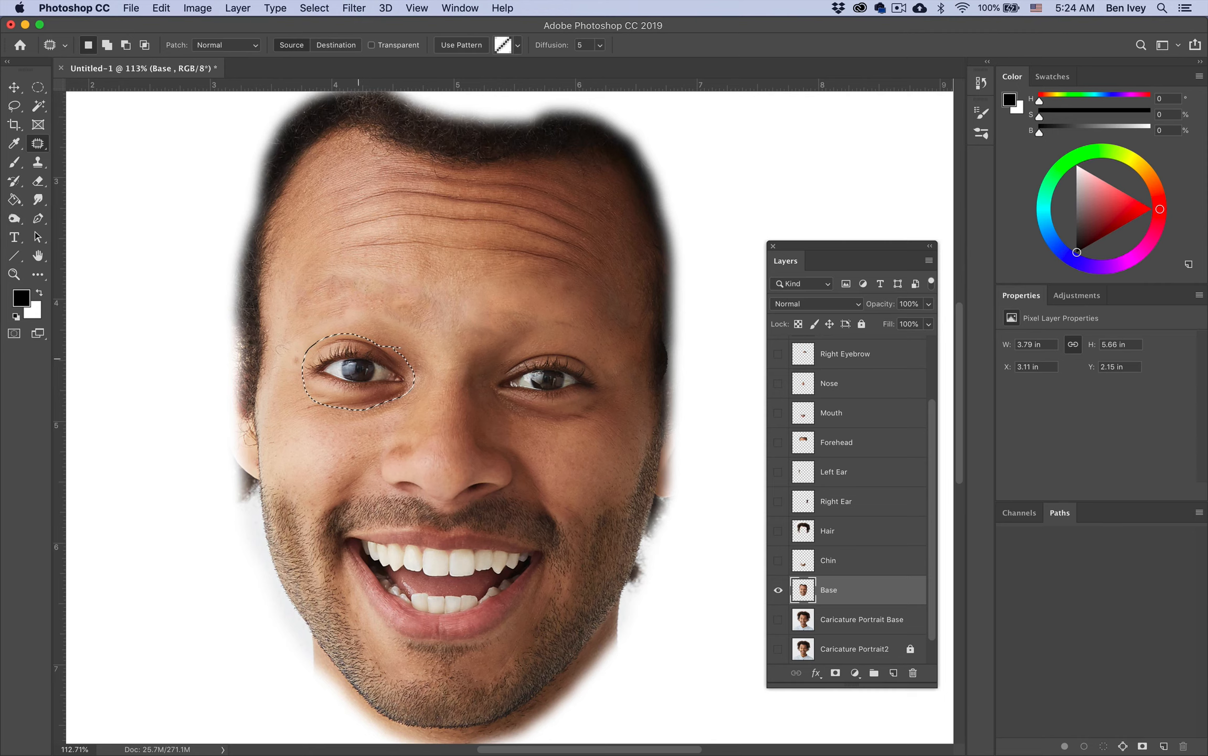
Step: Try patching the selected left eye with skin from between the eyebrows, and undo each attempt
{"action": "left_click_drag", "start_coordinate": [363, 383], "coordinate": [430, 301]}
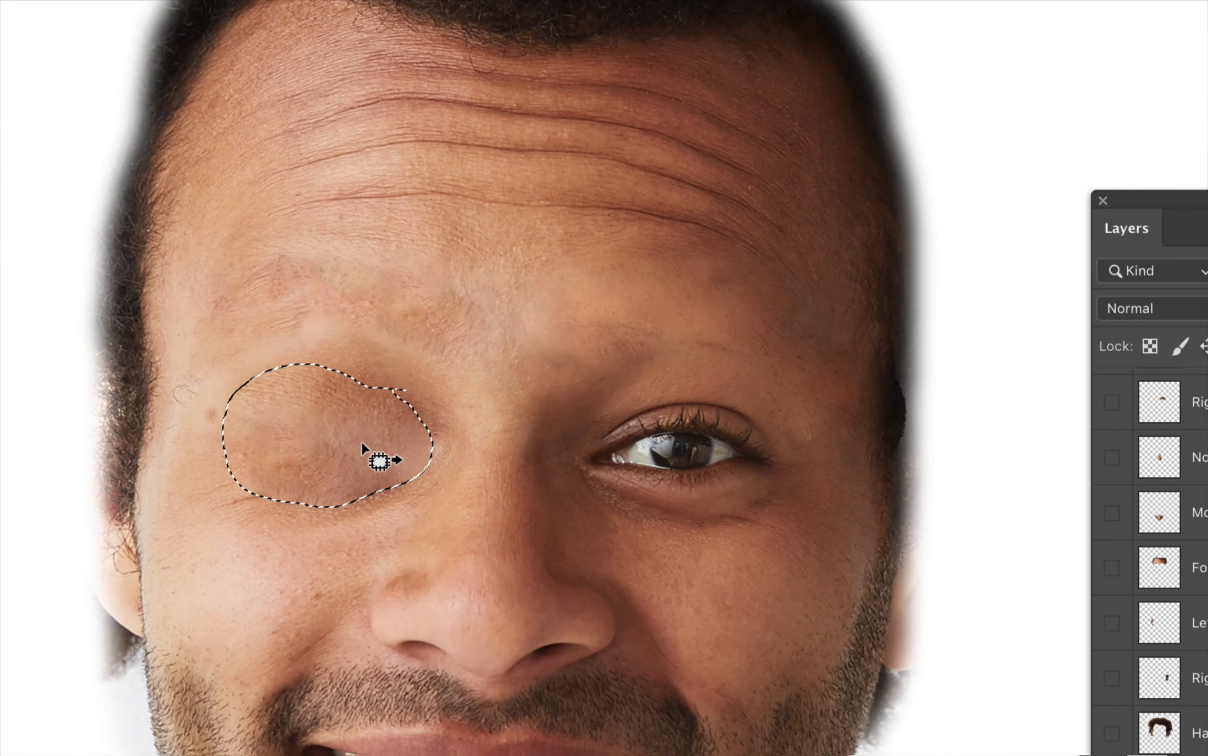
{"action": "key", "text": "super+z"}
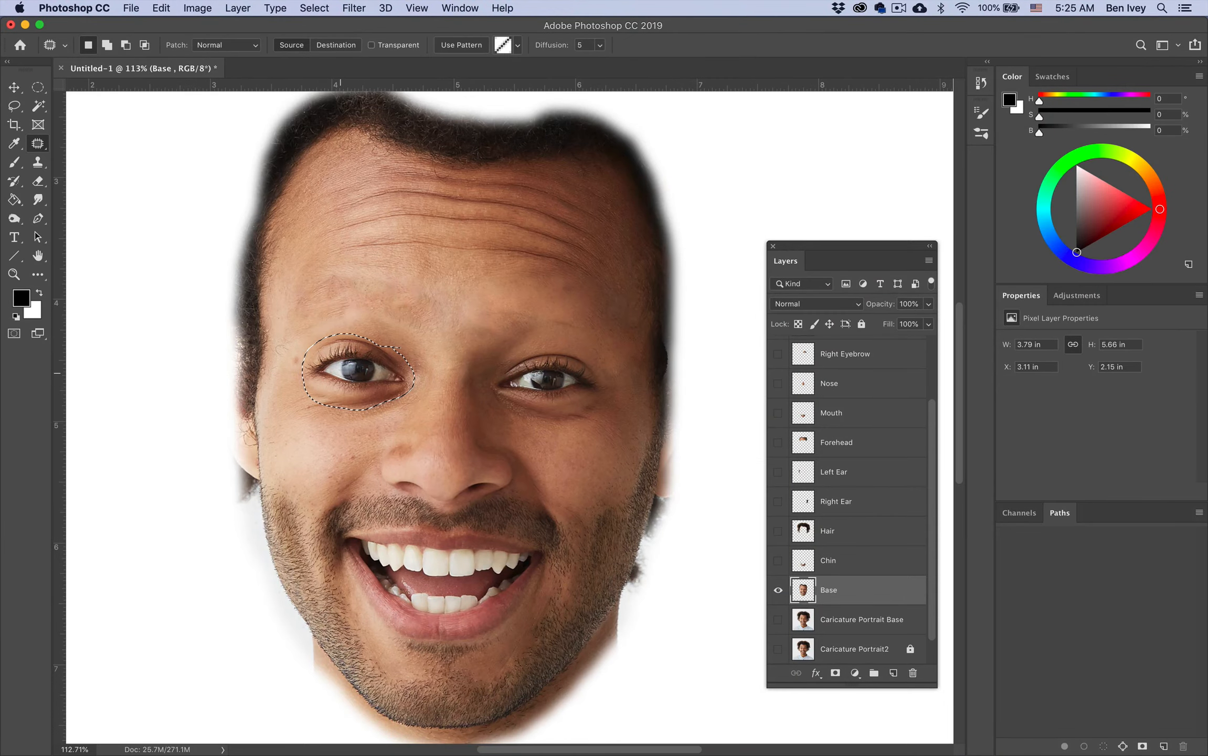
{"action": "left_click_drag", "start_coordinate": [357, 373], "coordinate": [426, 291]}
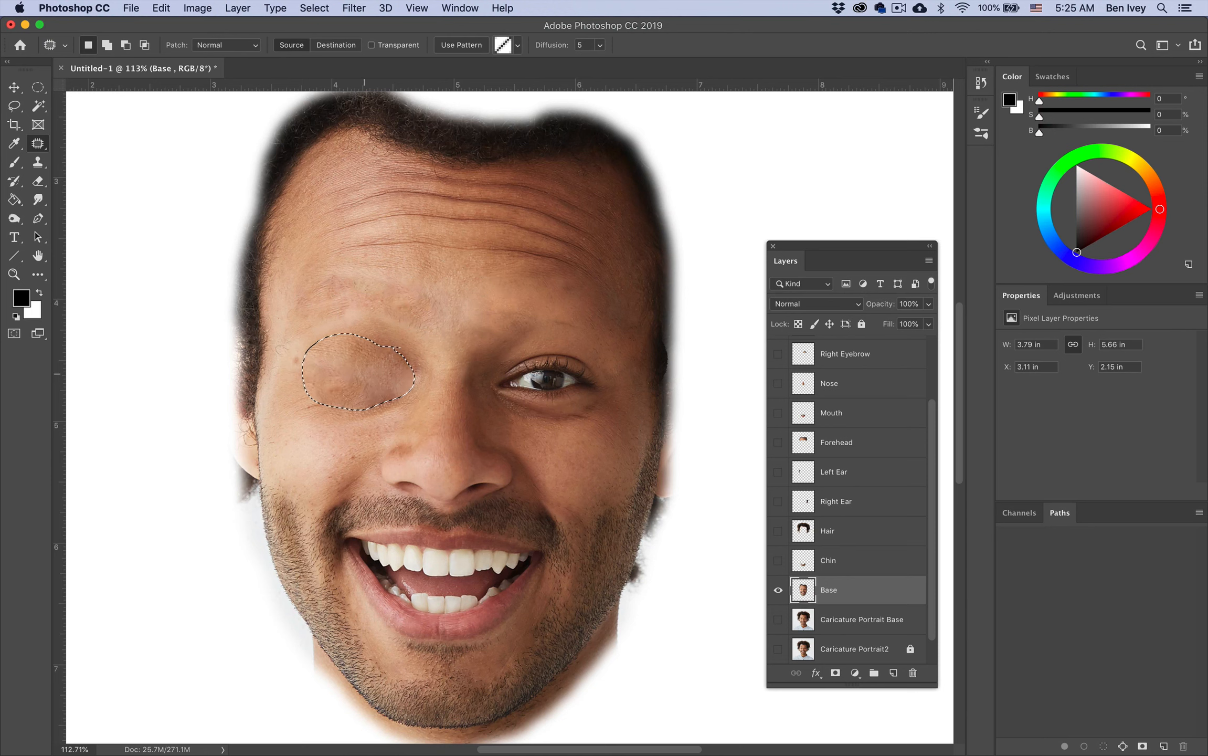
{"action": "key", "text": "super+z"}
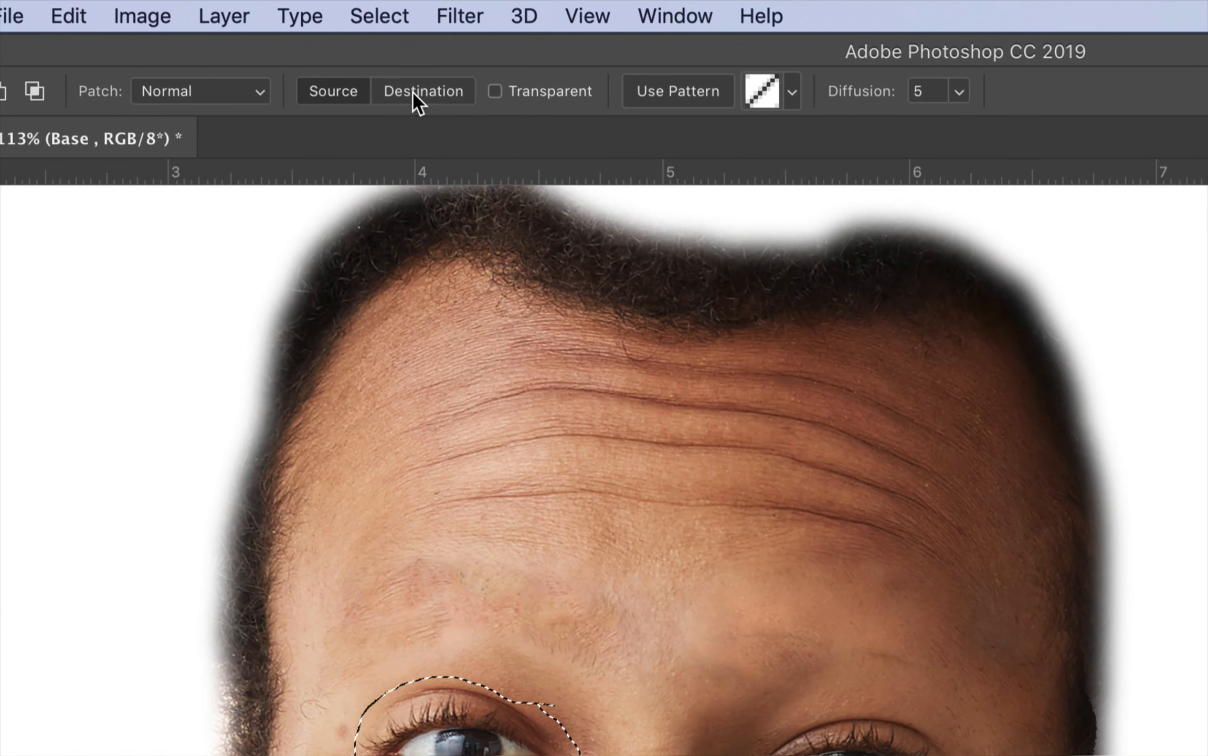
Step: Try the Patch tool's Destination mode by copying the left eye onto the lower forehead, and undo it
{"action": "left_click", "coordinate": [414, 92]}
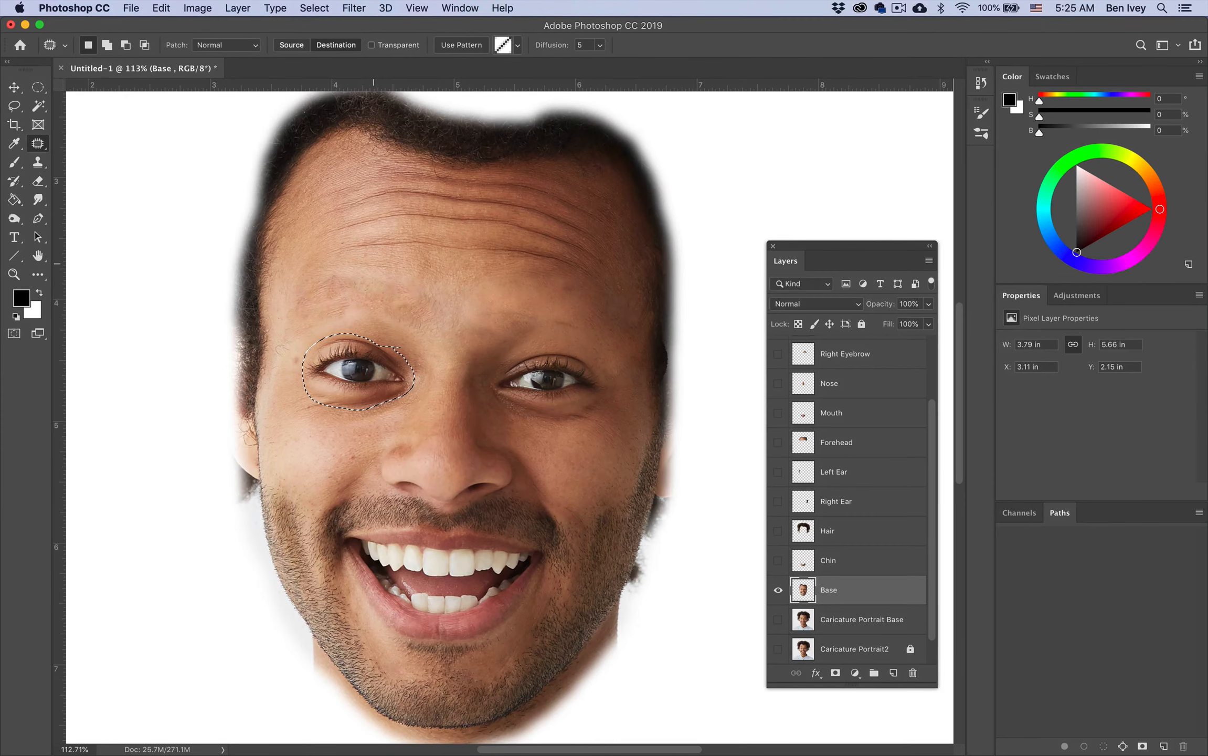
{"action": "left_click_drag", "start_coordinate": [358, 357], "coordinate": [442, 283]}
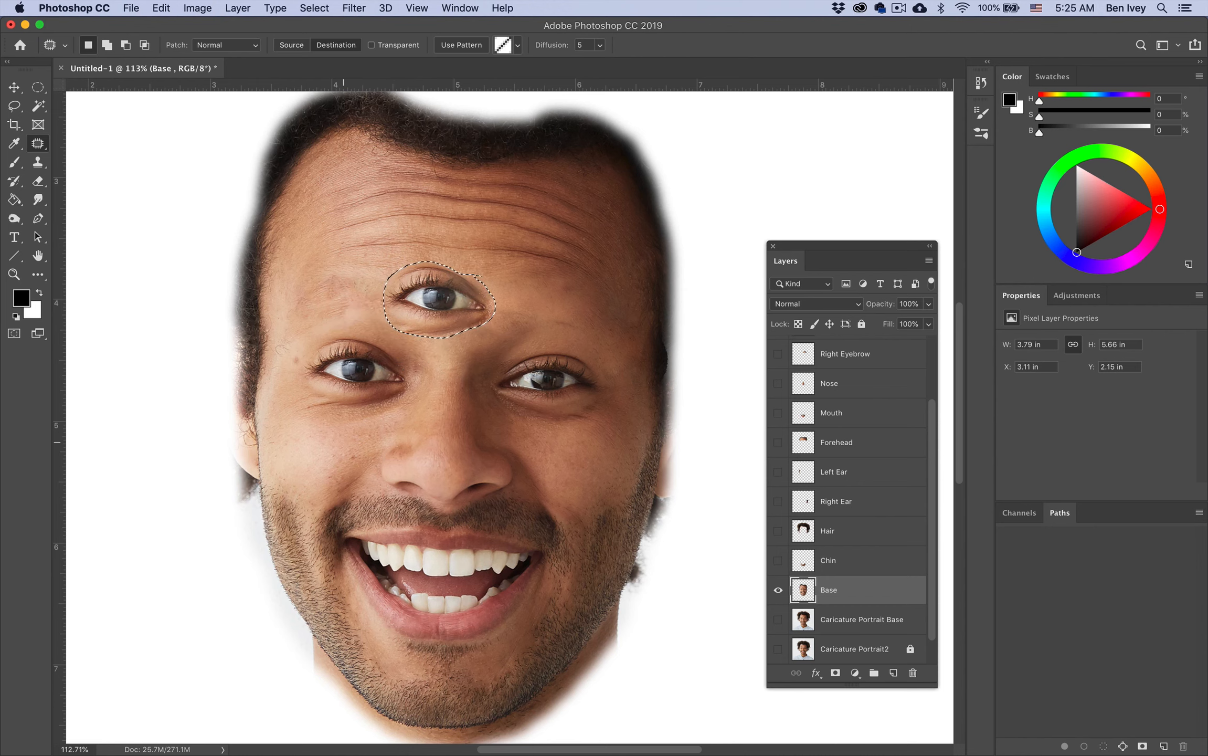
{"action": "key", "text": "super+d"}
{"action": "key", "text": "super+z"}
{"action": "key", "text": "super+z"}
{"action": "key", "text": "super+z"}
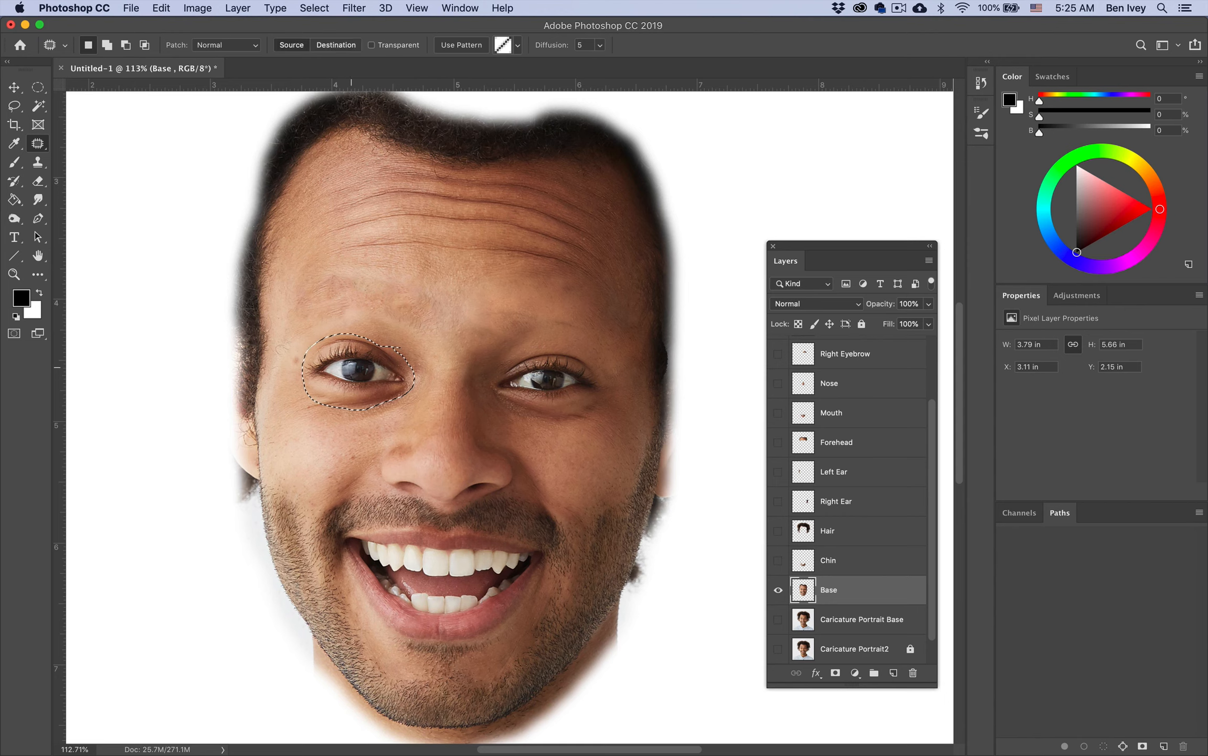
Step: Patch the left eye in Source mode with skin from between the eyebrows, and patch the crease beneath its outer corner
{"action": "left_click_drag", "start_coordinate": [352, 368], "coordinate": [419, 296]}
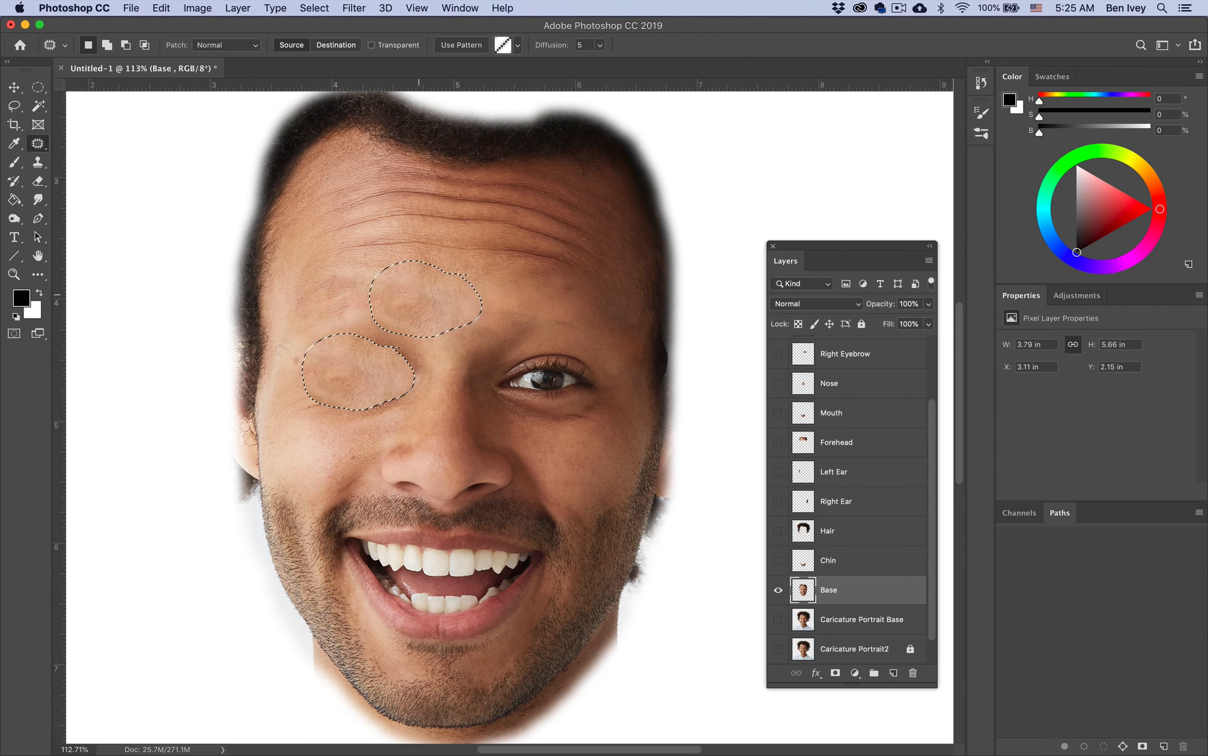
{"action": "key", "text": "cmd+d"}
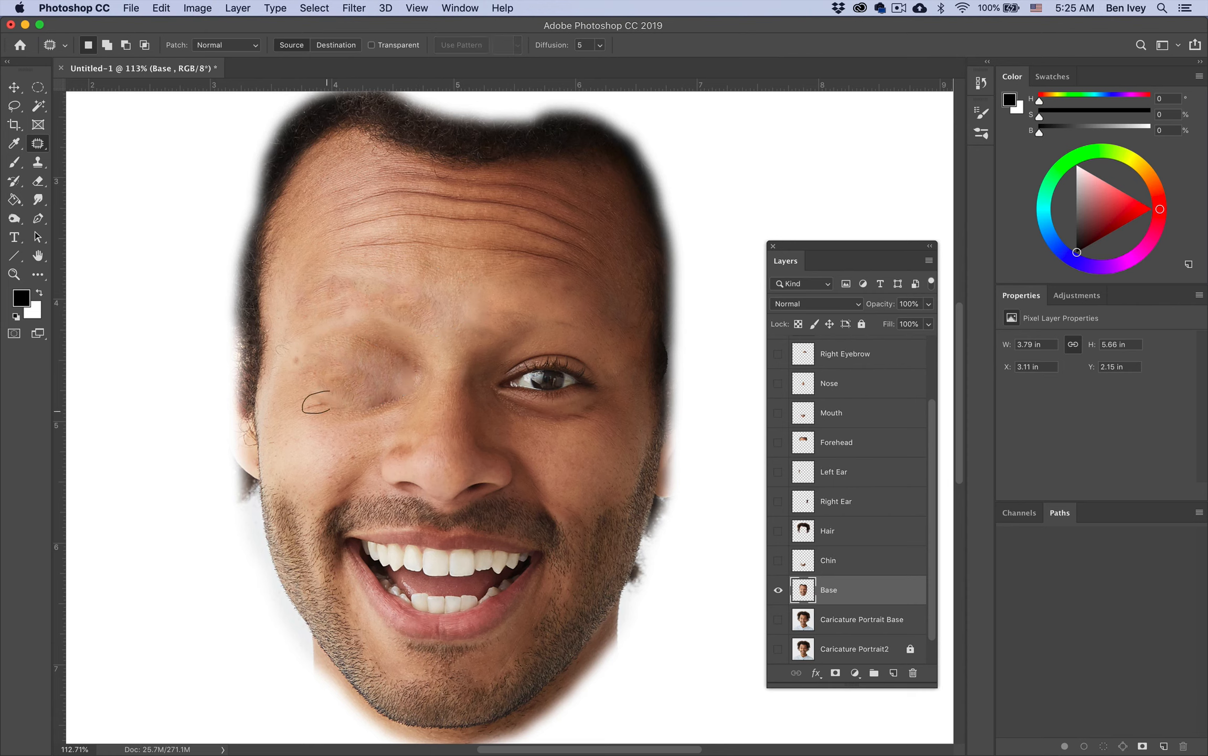
{"action": "left_click_drag", "start_coordinate": [329, 410], "coordinate": [340, 380]}
{"action": "key", "text": "super+d"}
Step: Outline the right eye and patch it with skin from the lower forehead, and clear the selection
{"action": "left_click_drag", "start_coordinate": [668, 428], "coordinate": [646, 409]}
{"action": "scroll", "coordinate": [510, 418], "scroll_direction": "up", "scroll_amount": 7}
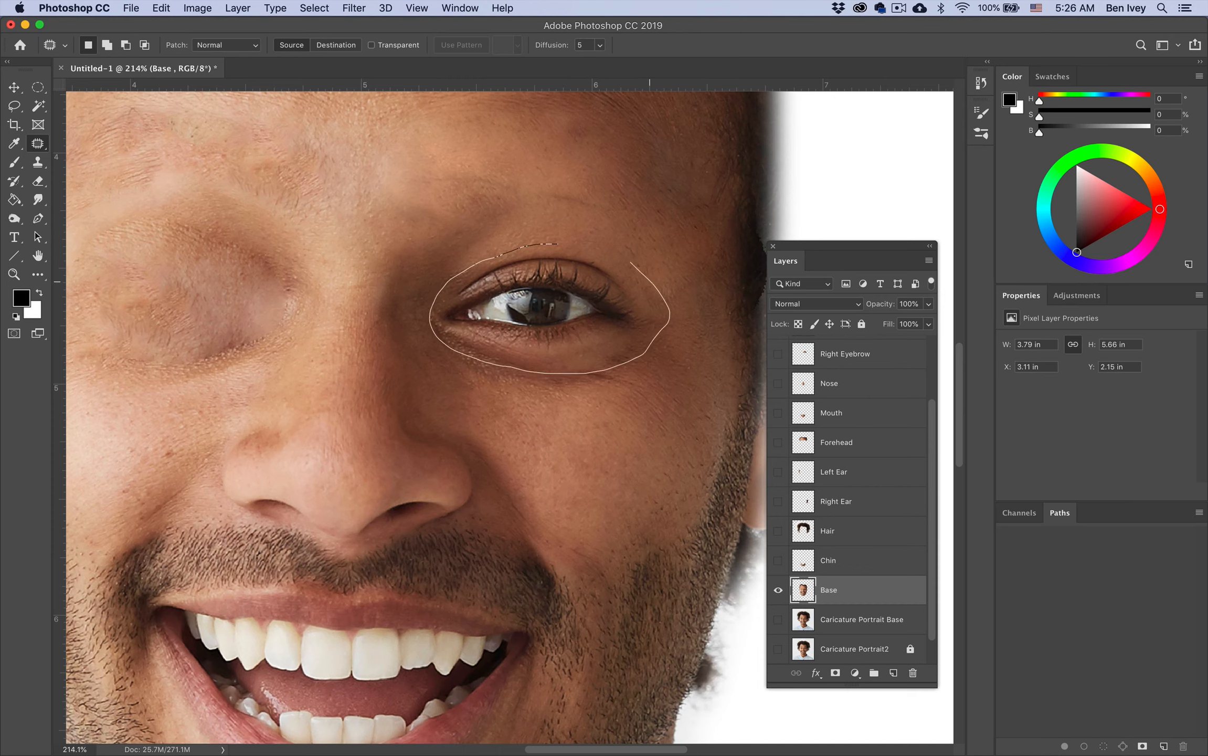
{"action": "left_click_drag", "start_coordinate": [557, 242], "coordinate": [554, 240]}
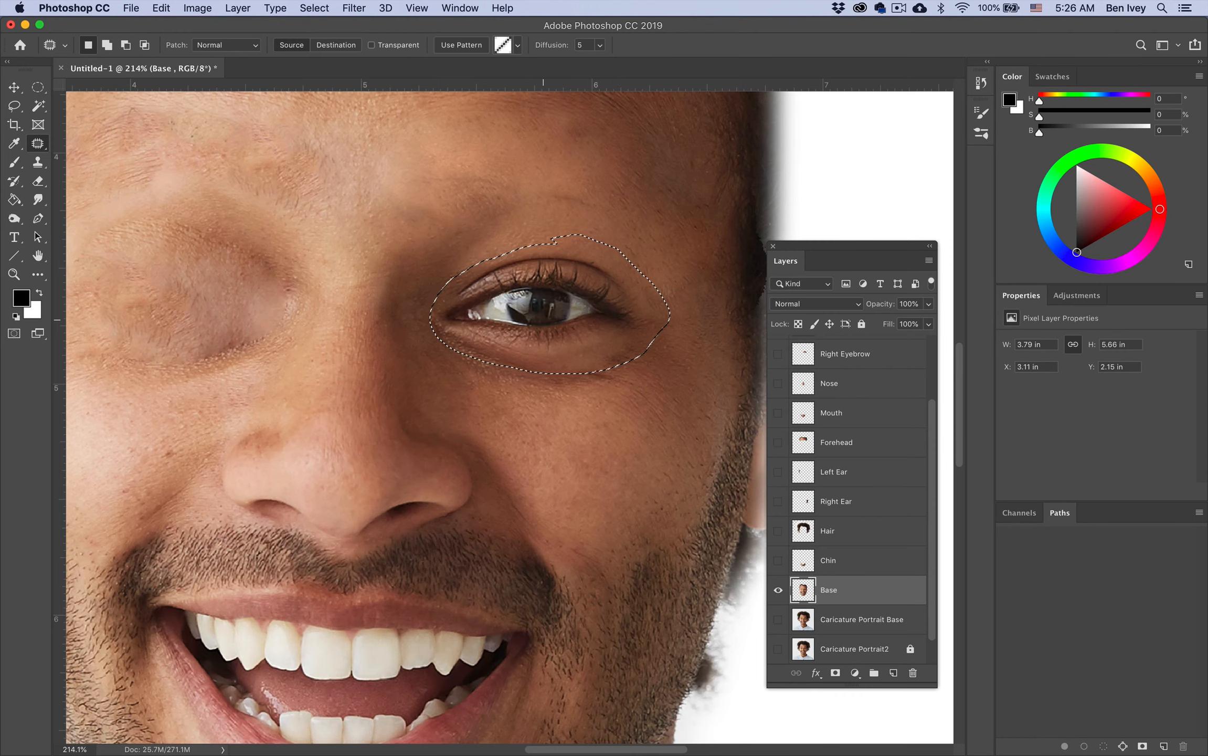
{"action": "key", "text": "super+minus"}
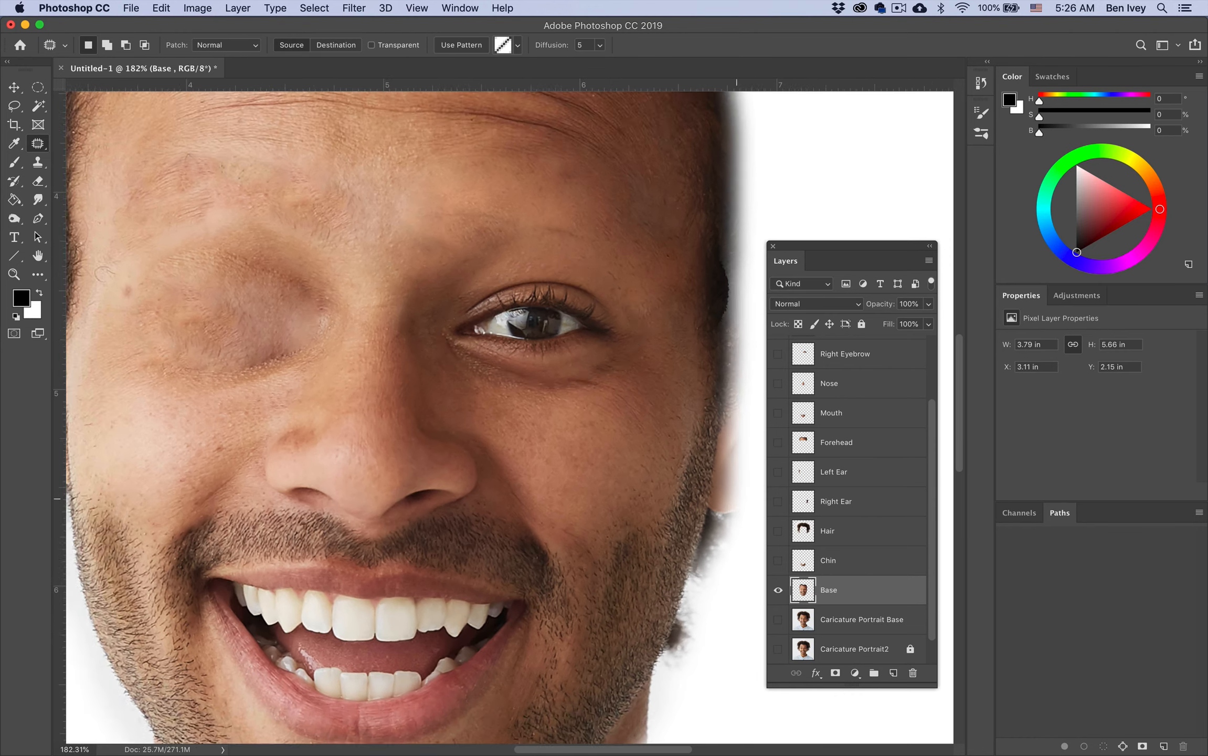
{"action": "left_click_drag", "start_coordinate": [535, 336], "coordinate": [441, 196]}
{"action": "key", "text": "super+d"}
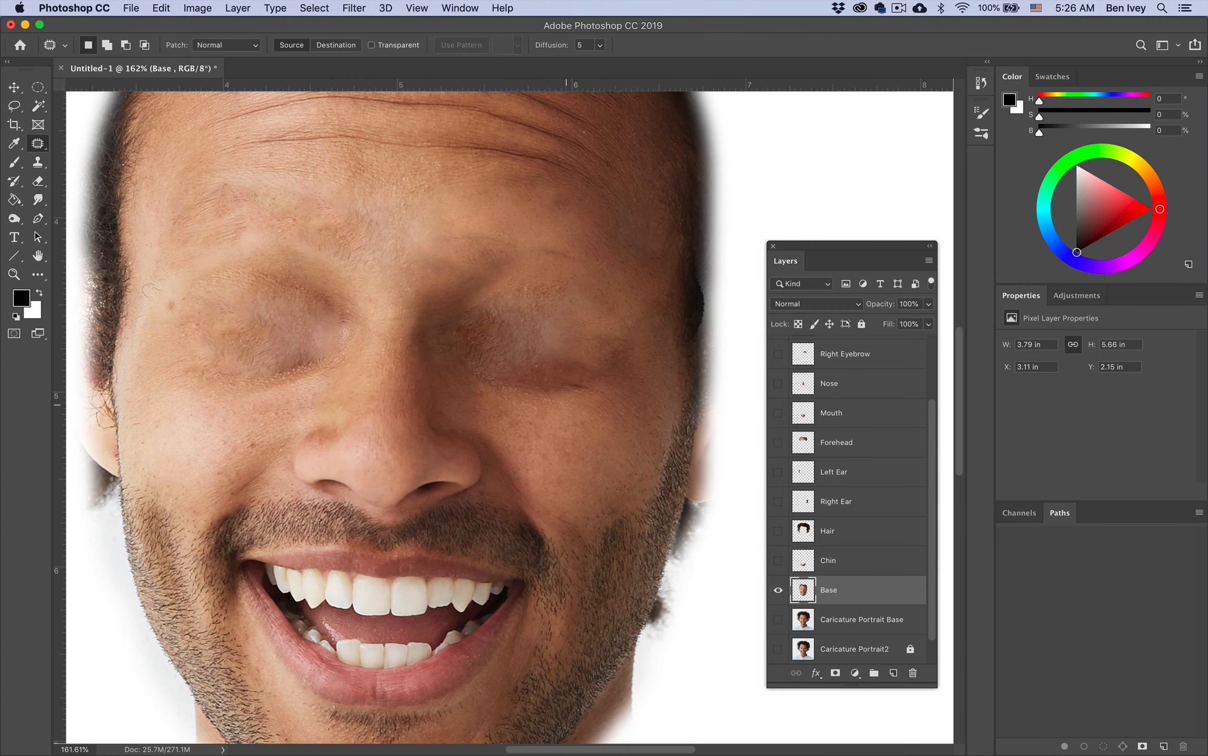
Step: Outline the lower nose with its nostrils and patch it with skin from the lower forehead, and clear the selection
{"action": "left_click_drag", "start_coordinate": [525, 417], "coordinate": [454, 450]}
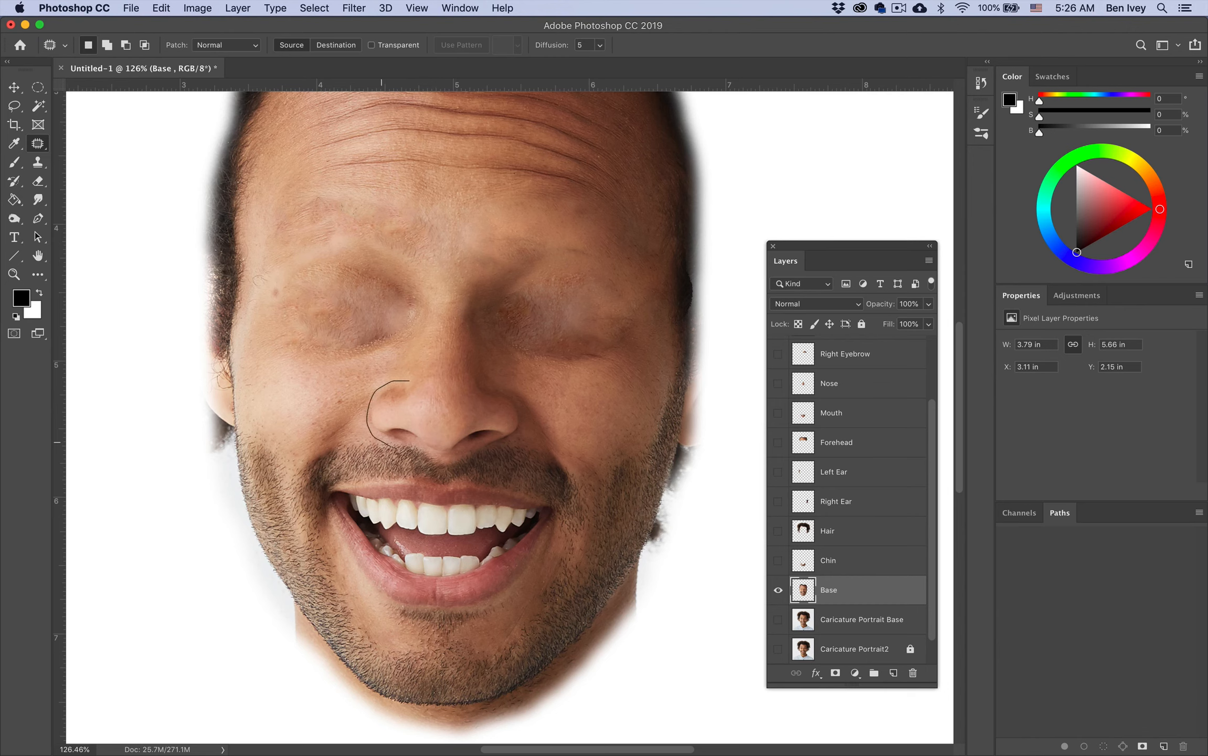
{"action": "left_click_drag", "start_coordinate": [405, 453], "coordinate": [412, 382]}
{"action": "left_click", "coordinate": [427, 374]}
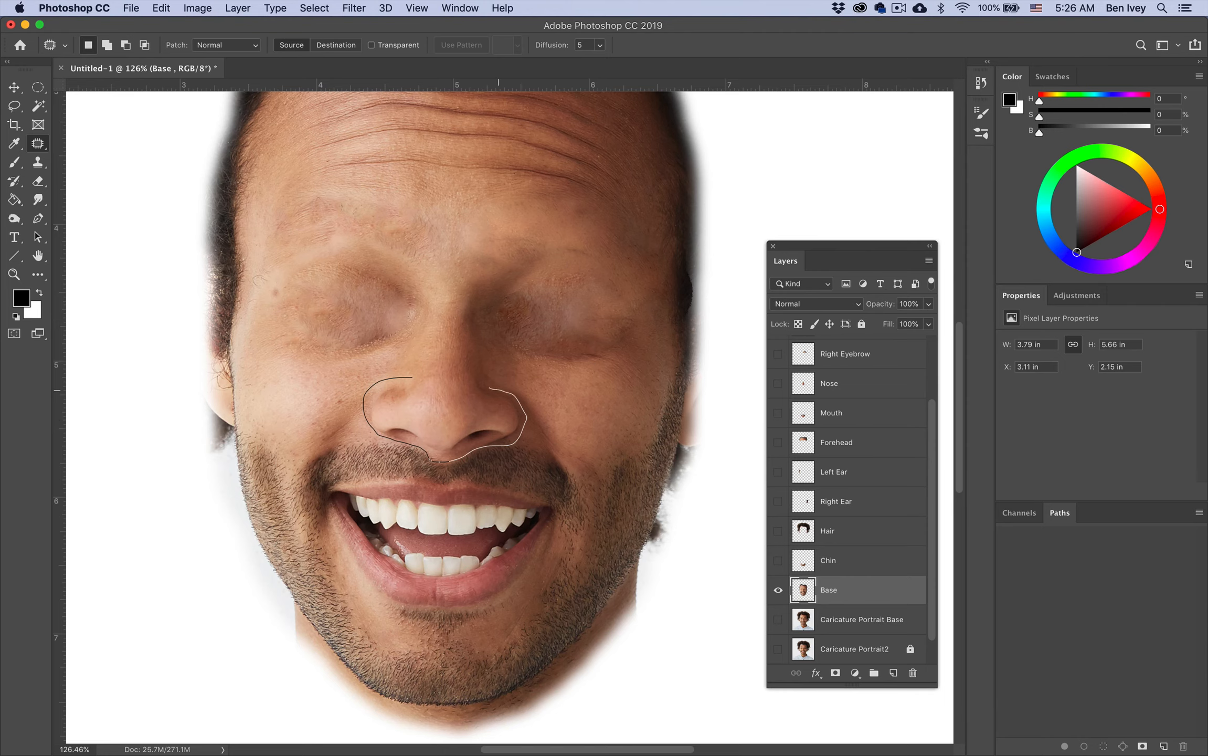
{"action": "mouse_move", "coordinate": [455, 362]}
{"action": "left_mouse_down"}
{"action": "mouse_move", "coordinate": [438, 195]}
{"action": "mouse_move", "coordinate": [446, 230]}
{"action": "left_mouse_up"}
{"action": "key", "text": "super+d"}
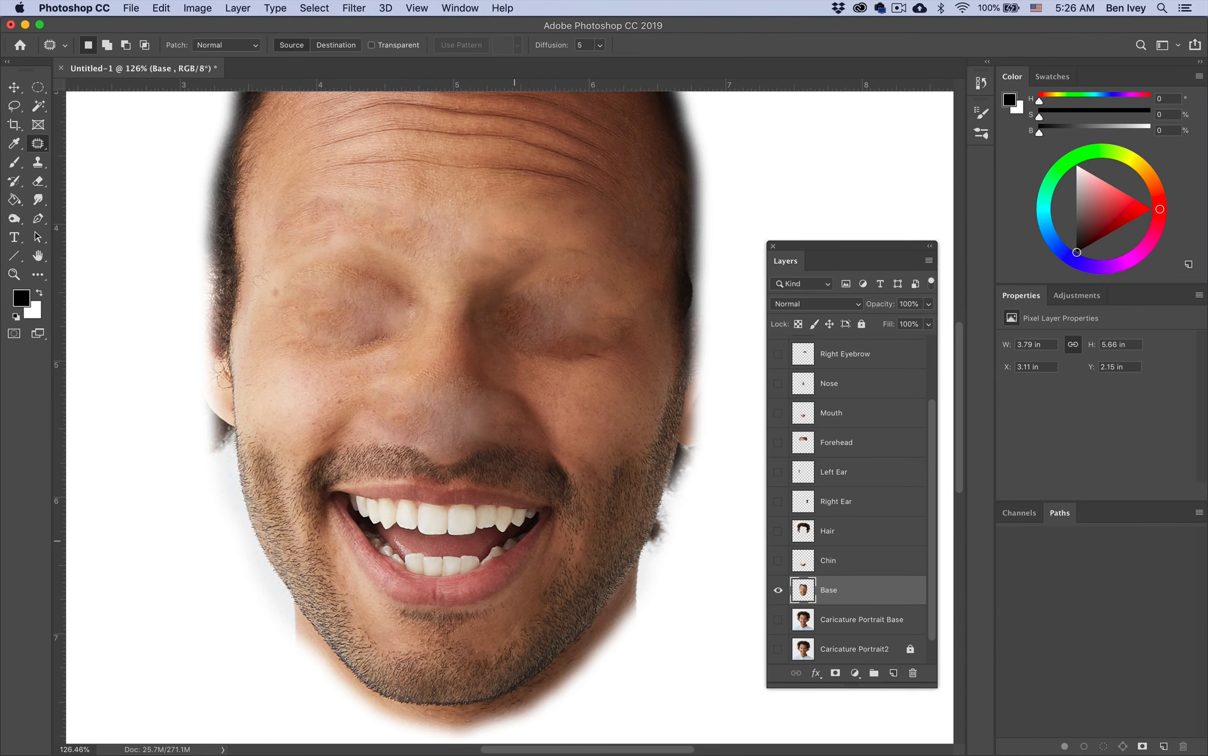
Step: Outline the whole mouth and patch it with skin from the lower forehead, and clear the selection
{"action": "scroll", "coordinate": [476, 642], "scroll_direction": "down", "scroll_amount": 2}
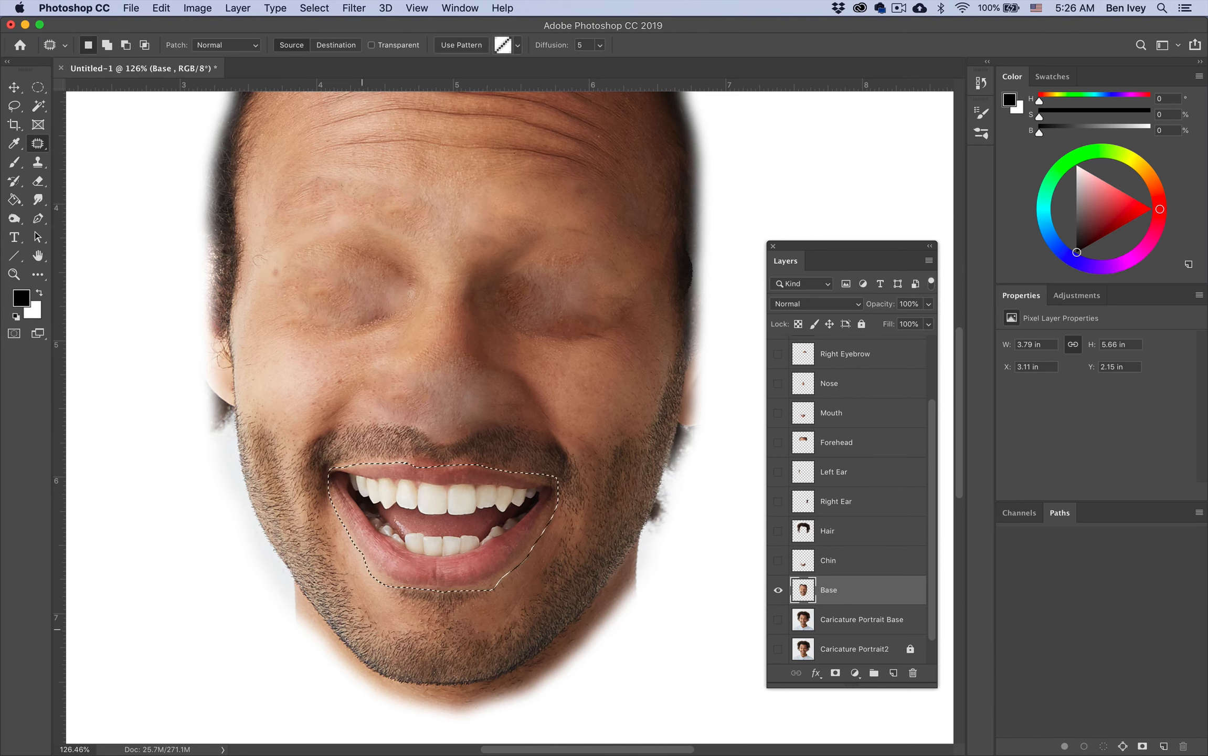
{"action": "left_click_drag", "start_coordinate": [443, 525], "coordinate": [436, 177]}
{"action": "key", "text": "super+d"}
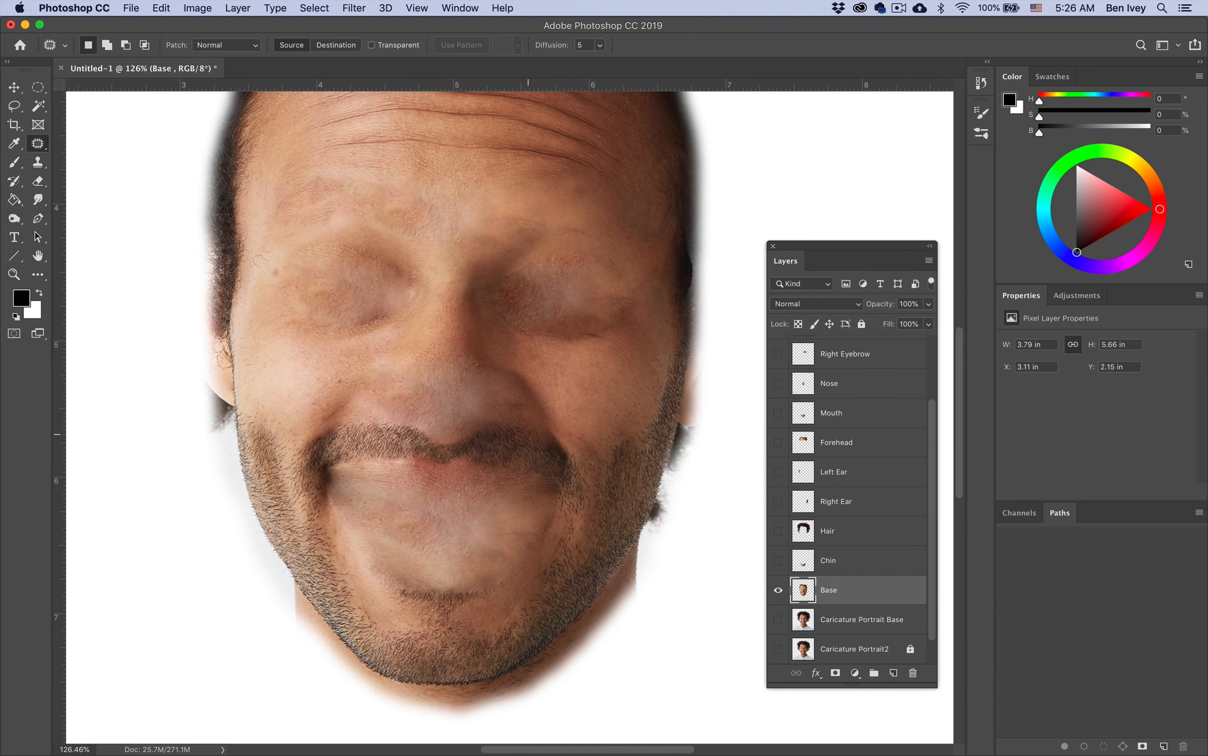
Step: Check the patched Base face by temporarily showing the Chin, Hair, Left Ear and Forehead layers over it, and hide them again
{"action": "scroll", "coordinate": [516, 451], "scroll_direction": "down", "scroll_amount": 1}
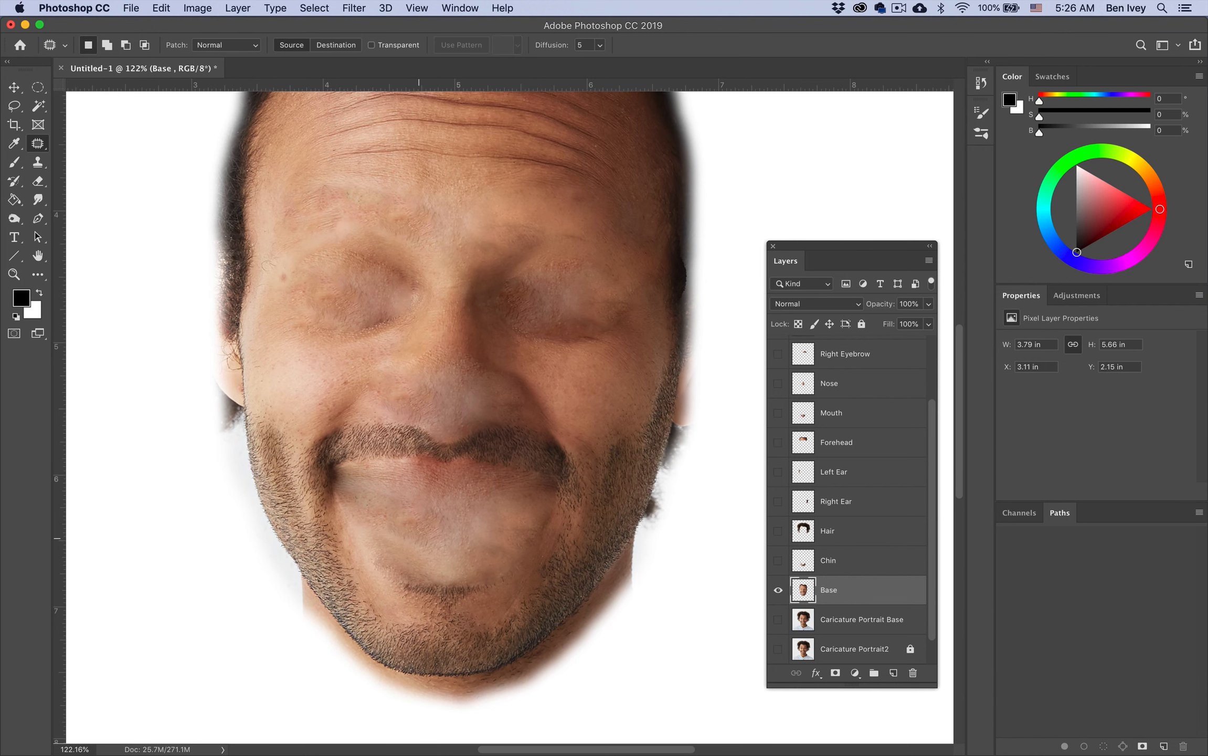
{"action": "scroll", "coordinate": [512, 493], "scroll_direction": "down", "scroll_amount": 4}
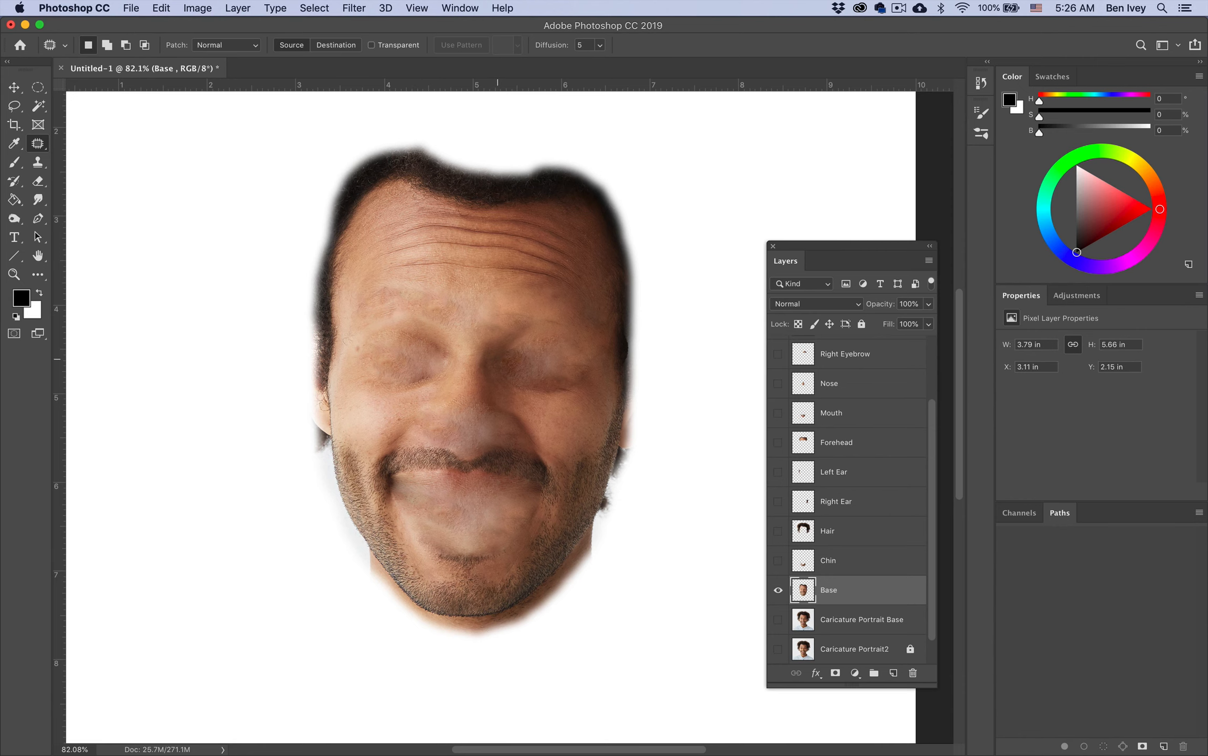
{"action": "scroll", "coordinate": [514, 420], "scroll_direction": "up", "scroll_amount": 3}
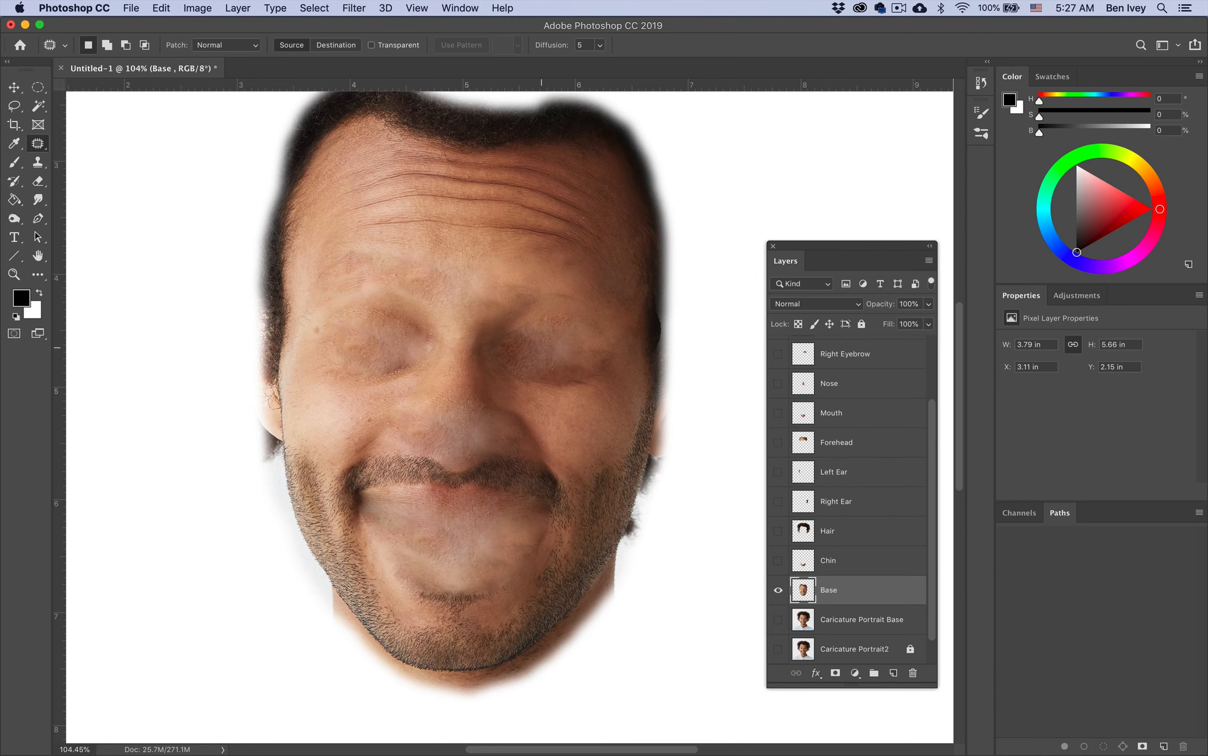
{"action": "left_click_drag", "start_coordinate": [777, 557], "coordinate": [779, 470]}
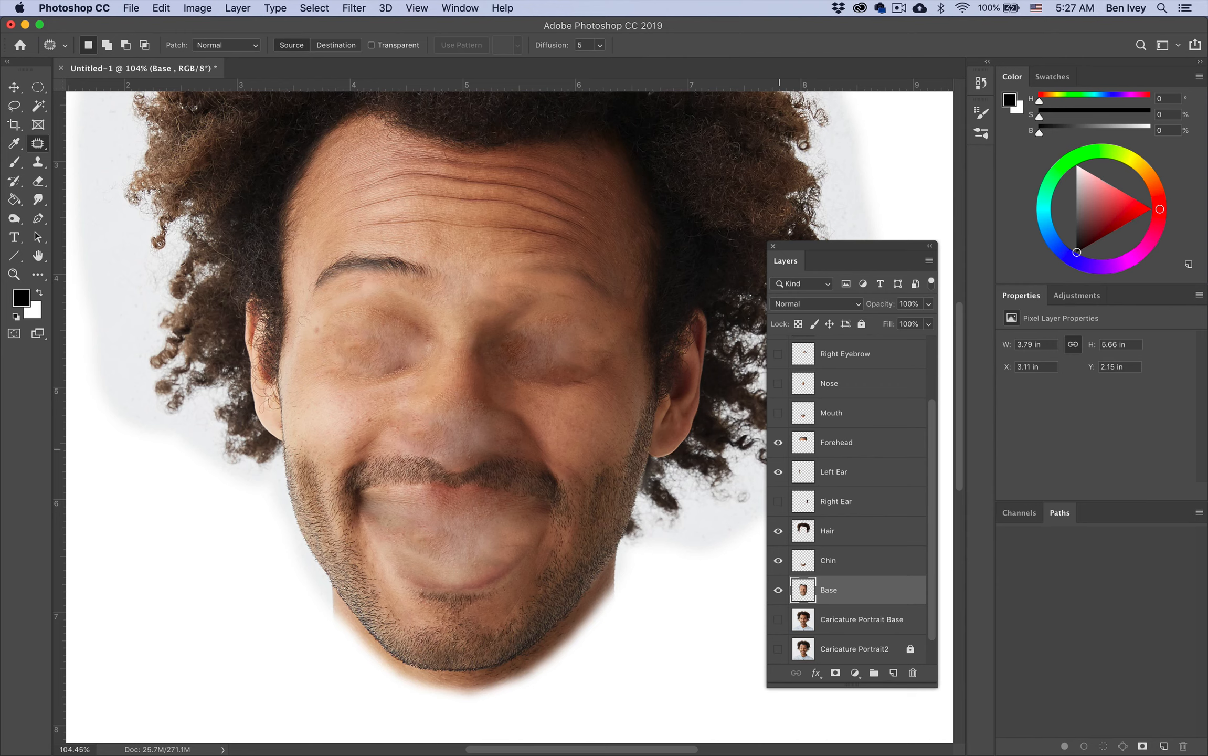
{"action": "left_click_drag", "start_coordinate": [778, 442], "coordinate": [779, 560]}
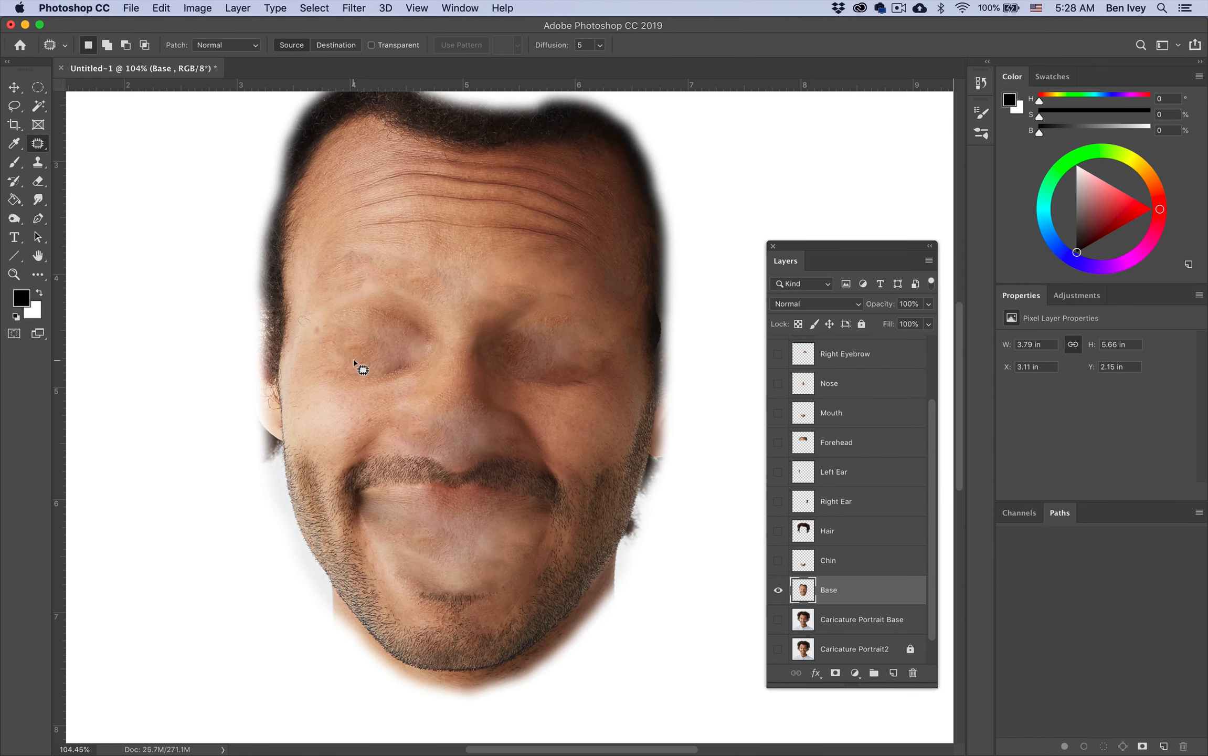
{"action": "scroll", "coordinate": [436, 464], "scroll_direction": "down", "scroll_amount": 2}
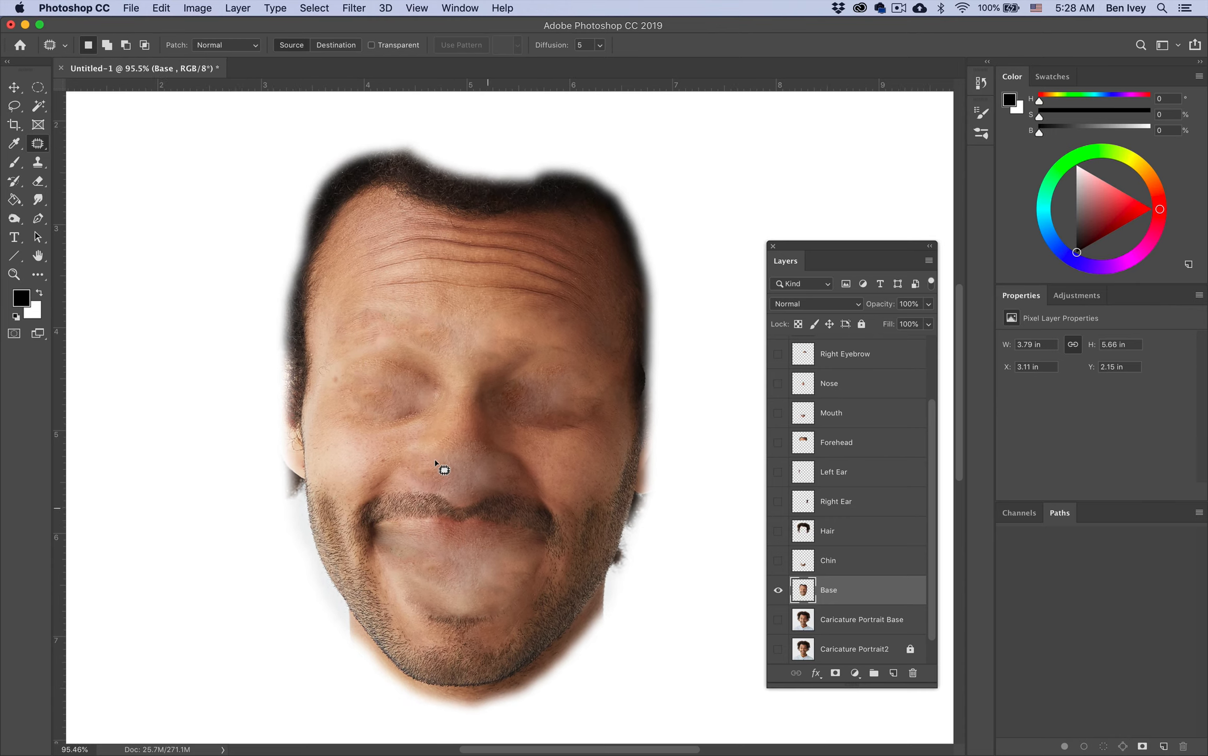
{"action": "scroll", "coordinate": [440, 466], "scroll_direction": "down", "scroll_amount": 3}
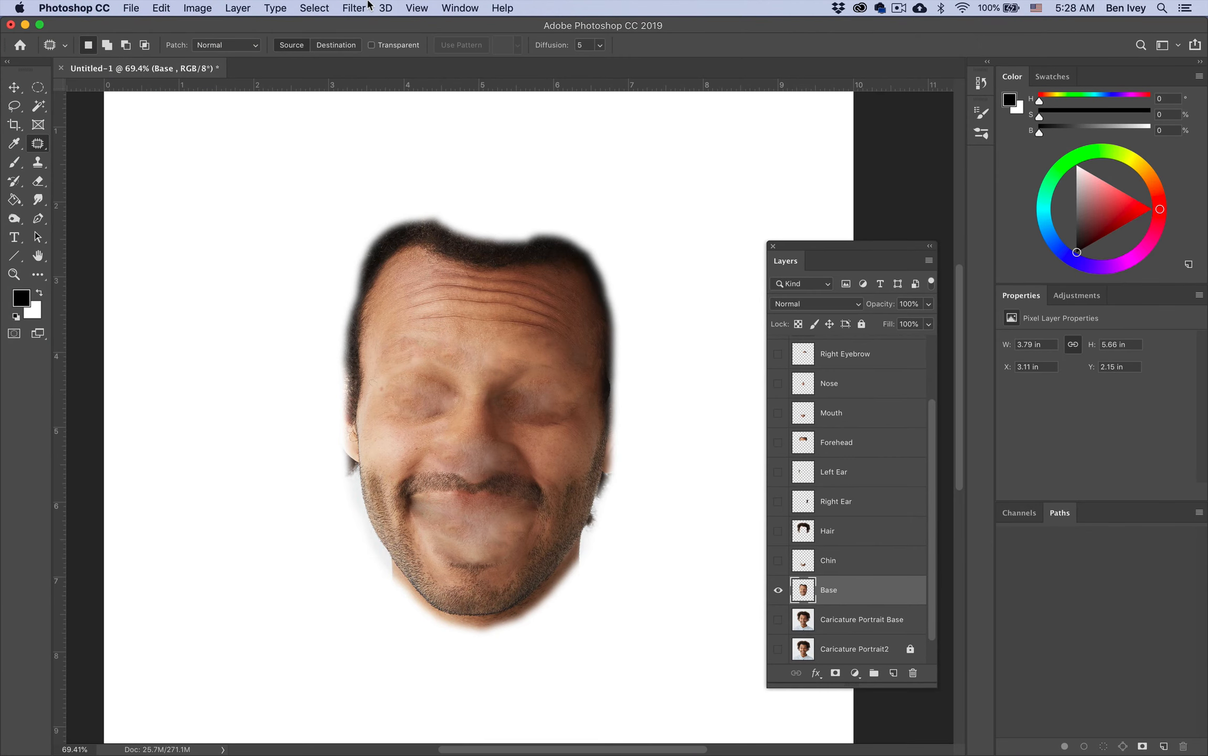
Step: Open Liquify on the Base layer and set up the Forward Warp tool with size 462 and pressure 70
{"action": "left_click", "coordinate": [369, 6]}
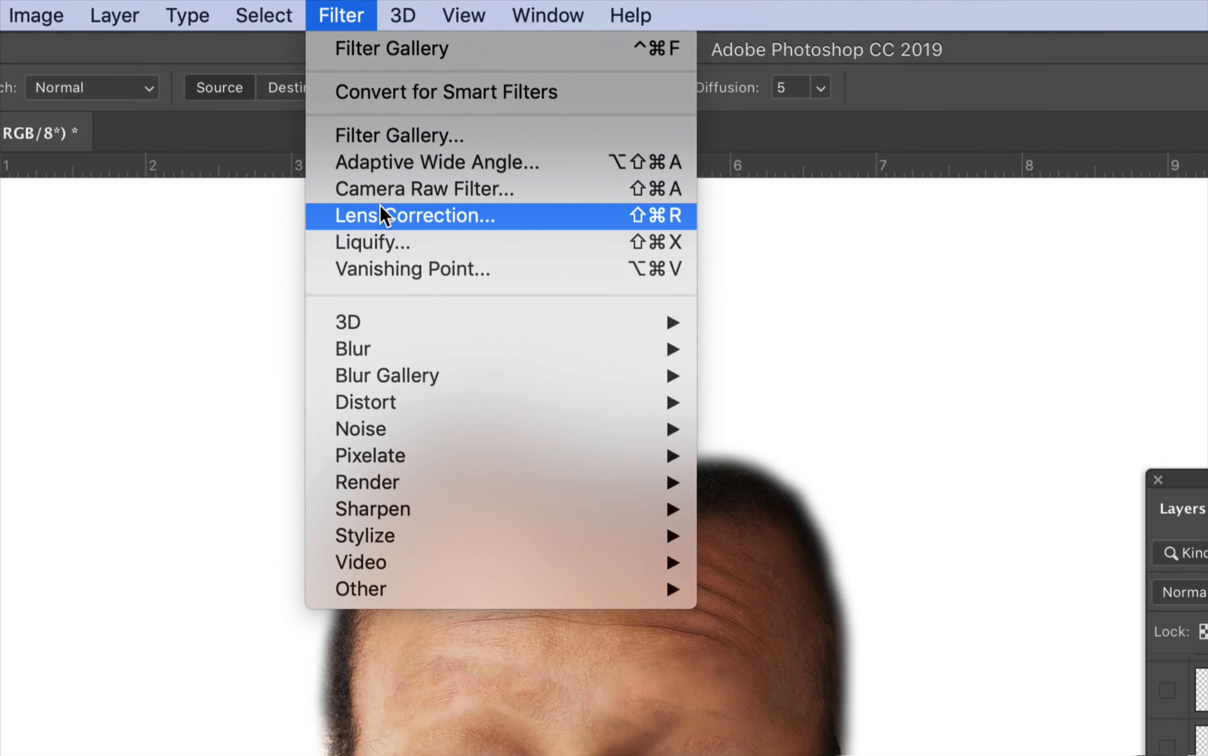
{"action": "left_click", "coordinate": [395, 246]}
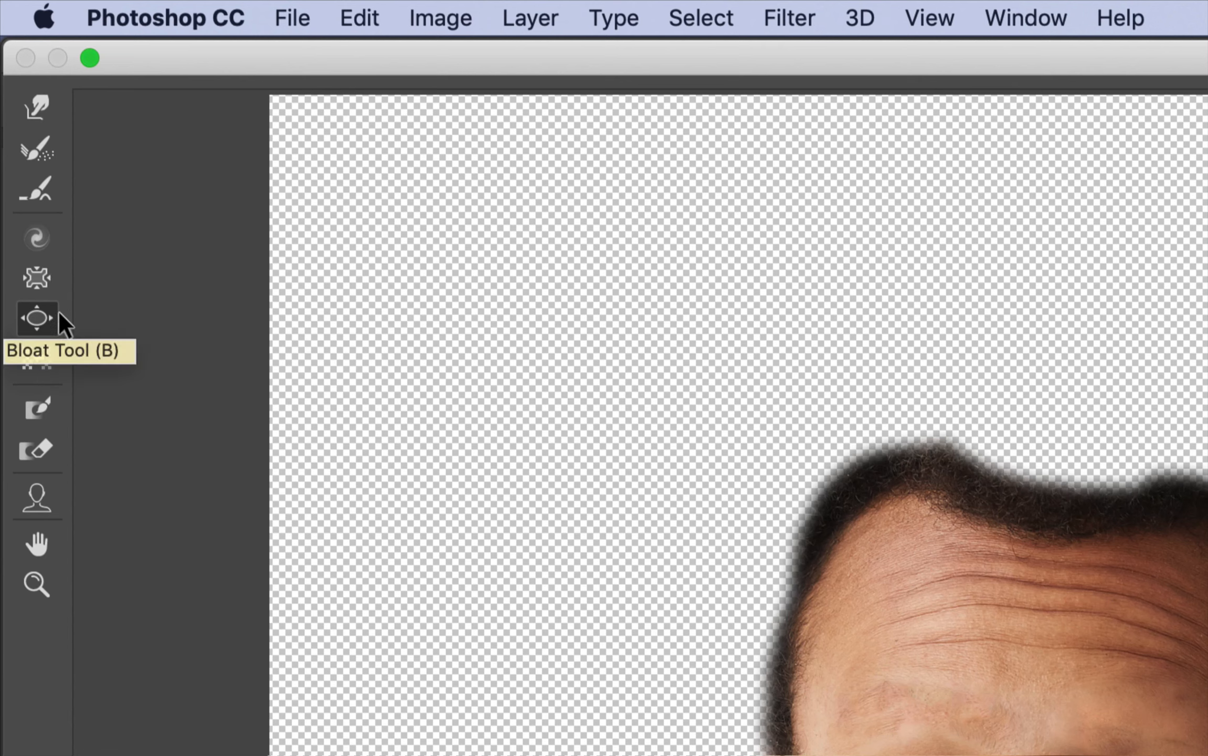
{"action": "left_click", "coordinate": [35, 112]}
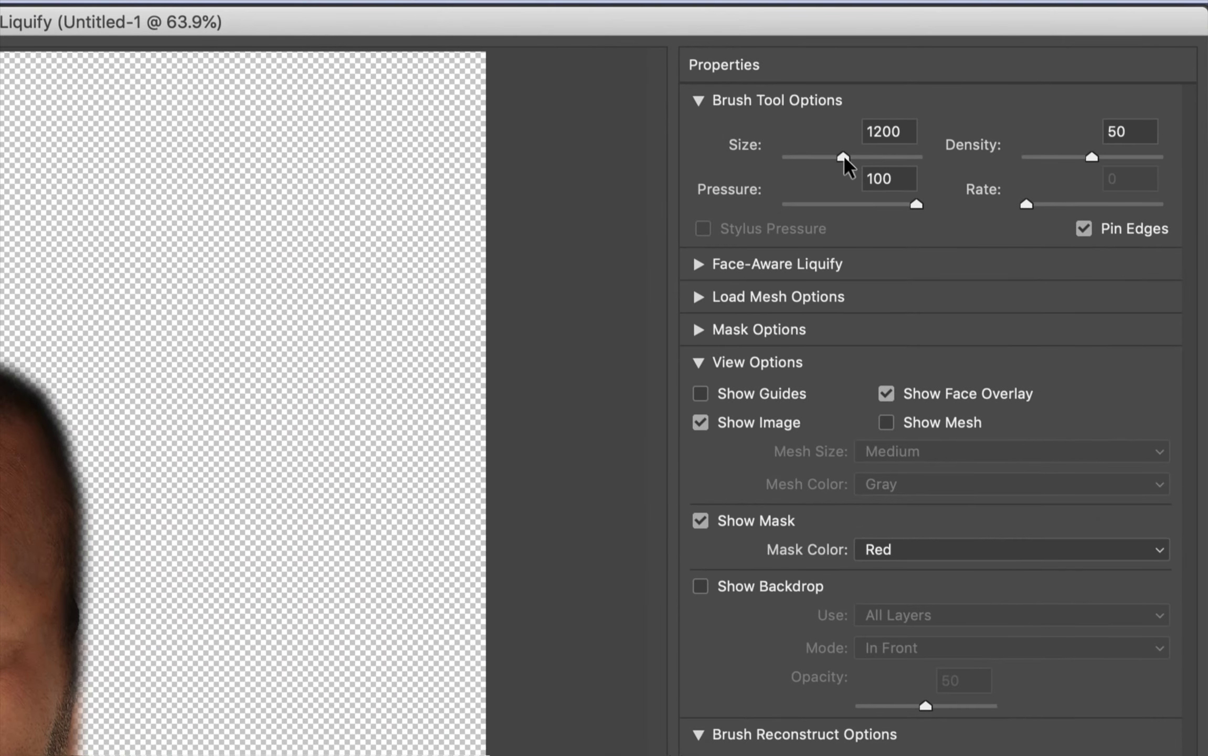
{"action": "left_click_drag", "start_coordinate": [844, 155], "coordinate": [827, 155]}
{"action": "left_click_drag", "start_coordinate": [916, 200], "coordinate": [884, 208]}
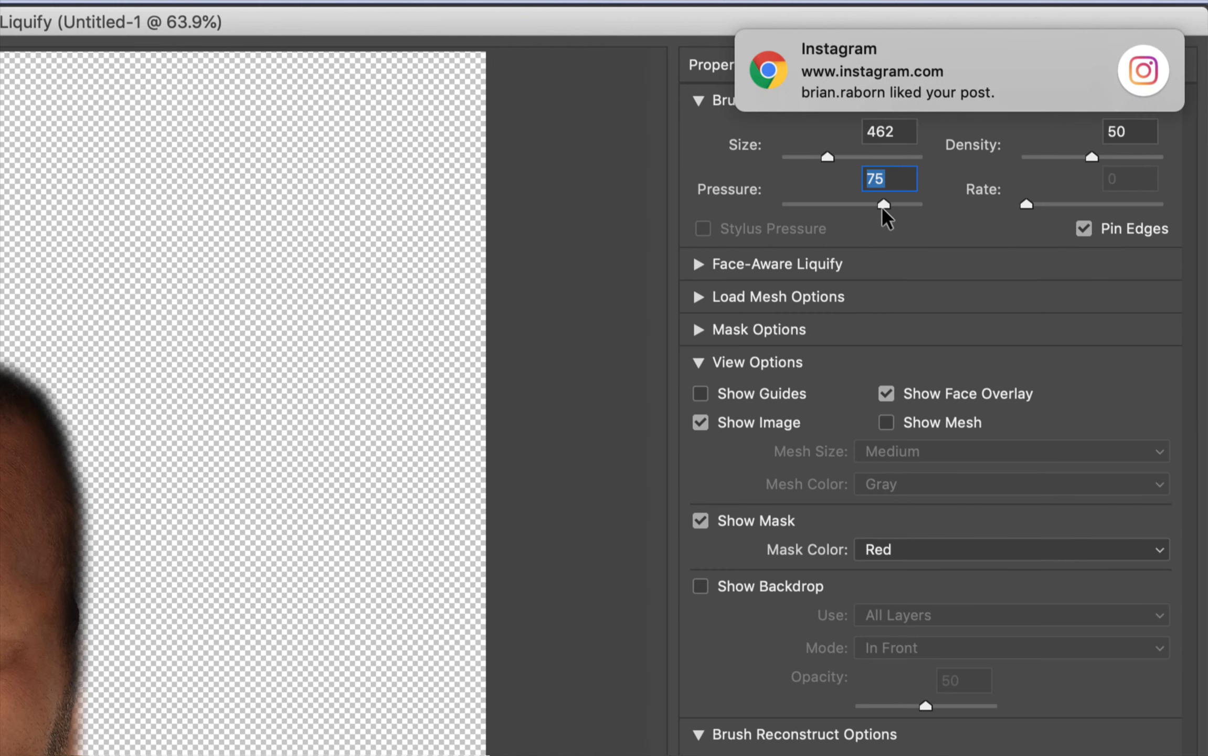
{"action": "left_click_drag", "start_coordinate": [858, 92], "coordinate": [998, 87]}
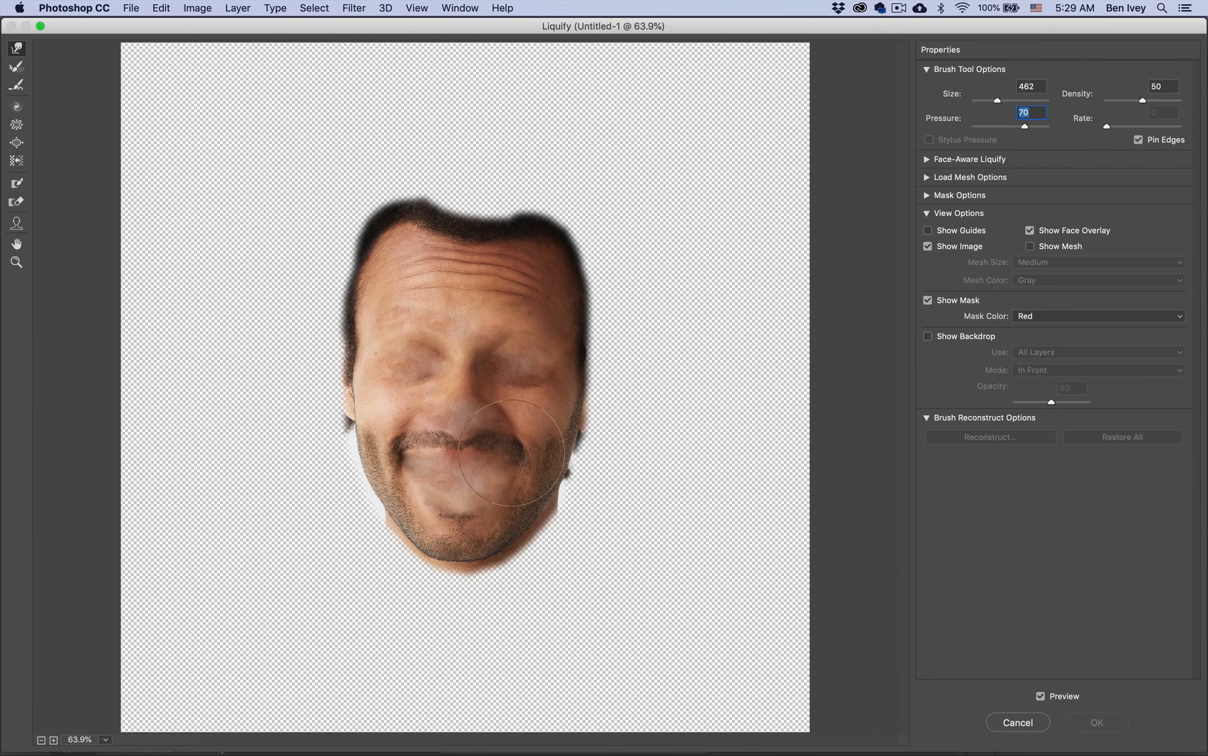
Step: Try a large zigzag warp from the forehead down to the chin, and undo it
{"action": "mouse_move", "coordinate": [598, 262]}
{"action": "left_mouse_down"}
{"action": "mouse_move", "coordinate": [549, 279]}
{"action": "mouse_move", "coordinate": [462, 277]}
{"action": "mouse_move", "coordinate": [350, 256]}
{"action": "mouse_move", "coordinate": [351, 275]}
{"action": "mouse_move", "coordinate": [617, 311]}
{"action": "mouse_move", "coordinate": [426, 373]}
{"action": "mouse_move", "coordinate": [515, 399]}
{"action": "mouse_move", "coordinate": [572, 441]}
{"action": "mouse_move", "coordinate": [405, 488]}
{"action": "mouse_move", "coordinate": [552, 514]}
{"action": "mouse_move", "coordinate": [445, 567]}
{"action": "mouse_move", "coordinate": [622, 661]}
{"action": "left_mouse_up"}
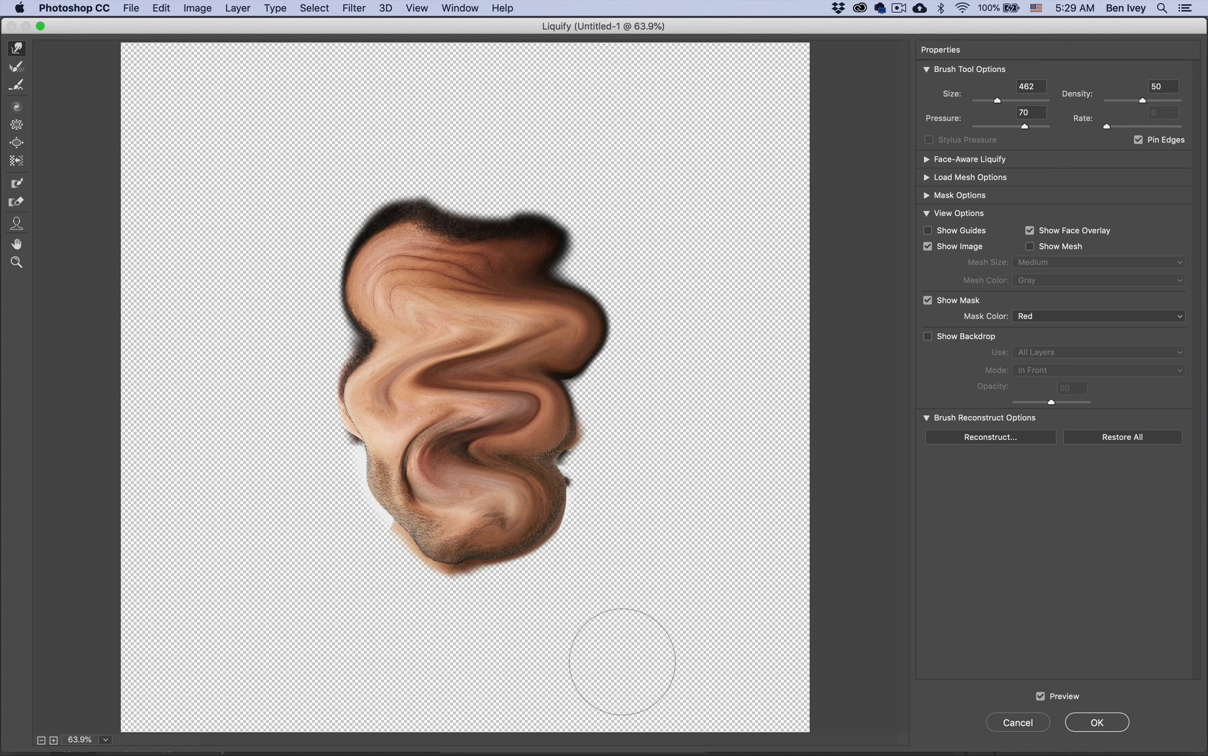
{"action": "key", "text": "super+z"}
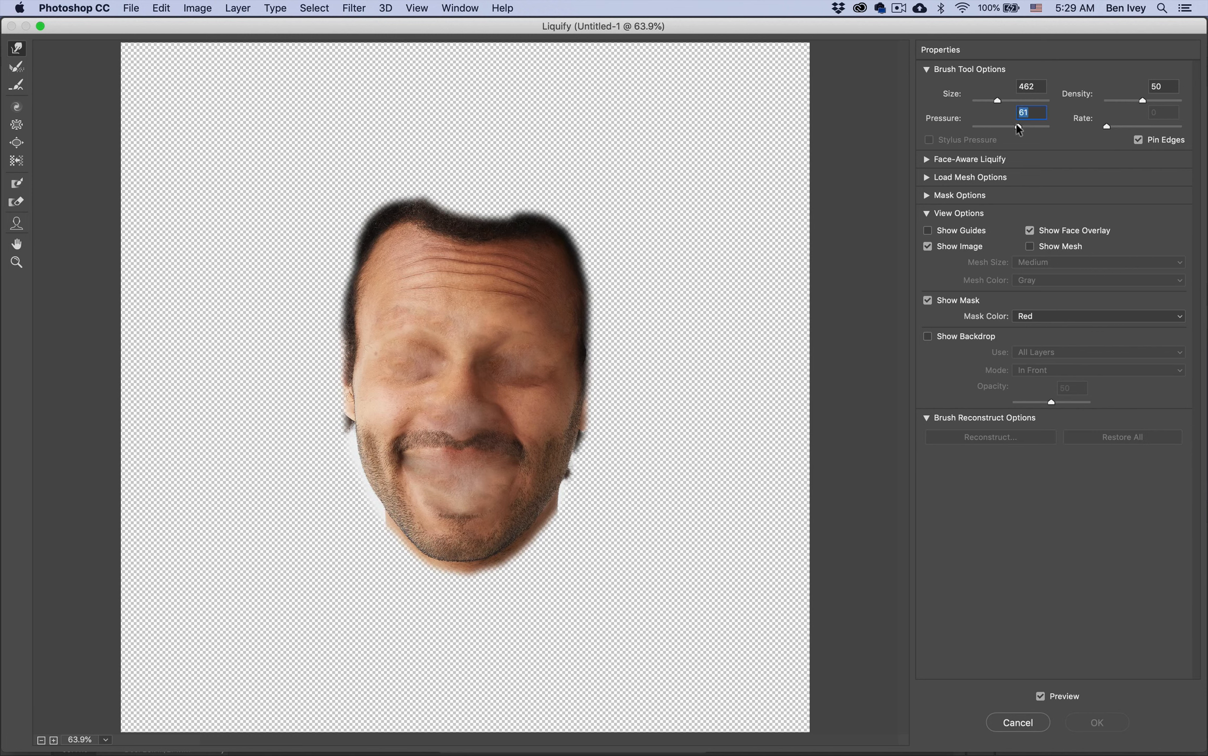
Step: Lower the warp pressure to 37, lift the hairline dip, and nudge the face's right edge inward at brush size 1505
{"action": "left_click_drag", "start_coordinate": [1016, 125], "coordinate": [1001, 126]}
{"action": "mouse_move", "coordinate": [520, 255]}
{"action": "left_mouse_down"}
{"action": "mouse_move", "coordinate": [465, 245]}
{"action": "mouse_move", "coordinate": [465, 226]}
{"action": "mouse_move", "coordinate": [444, 241]}
{"action": "mouse_move", "coordinate": [432, 220]}
{"action": "mouse_move", "coordinate": [475, 239]}
{"action": "left_mouse_up"}
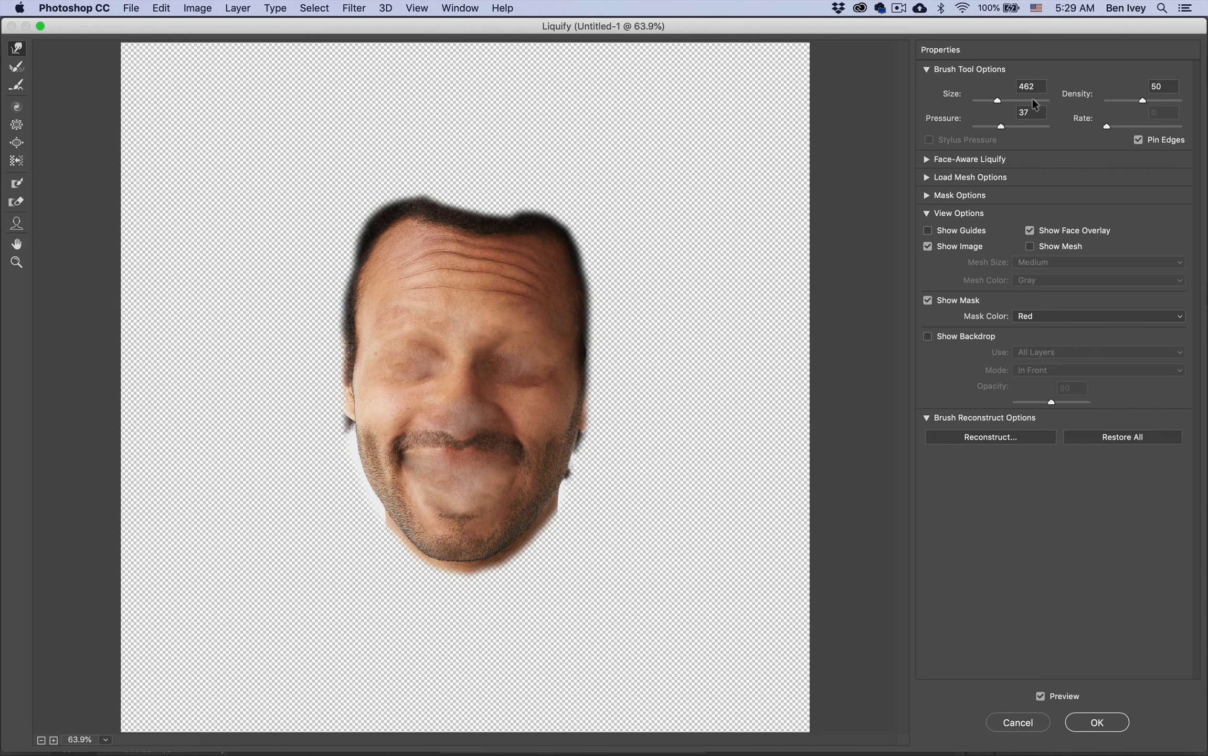
{"action": "left_click_drag", "start_coordinate": [1011, 99], "coordinate": [1015, 99]}
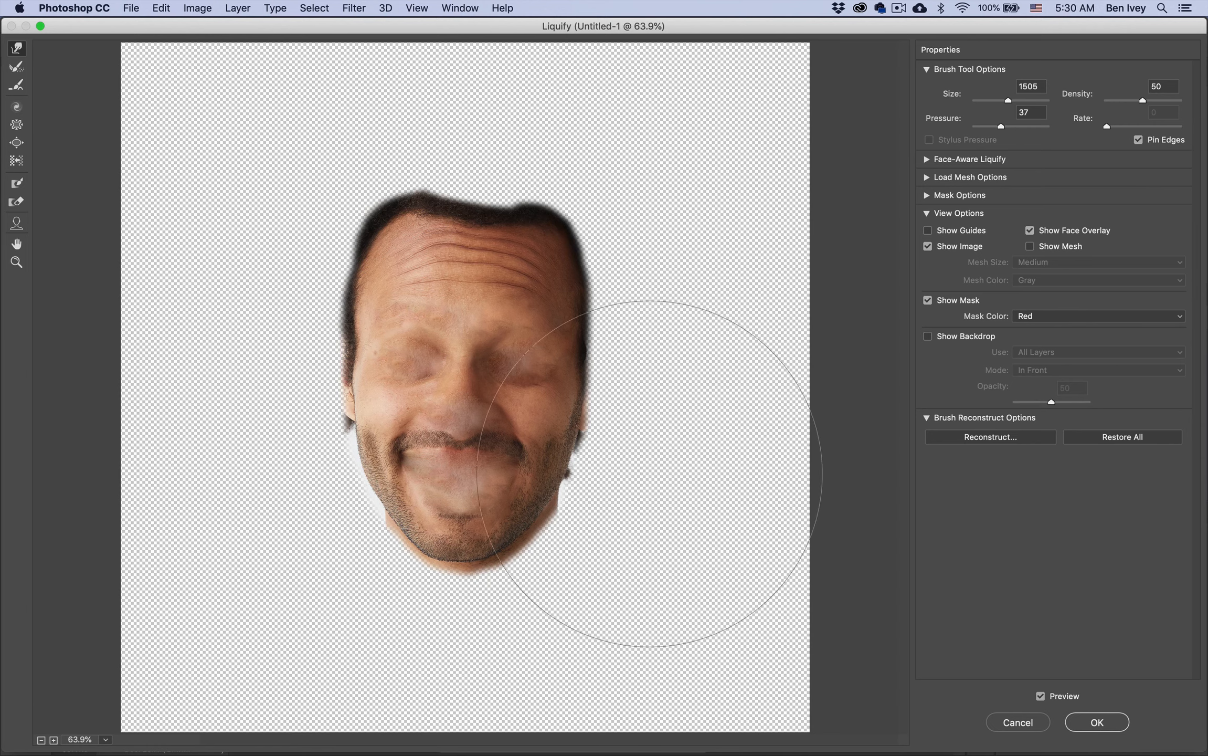
{"action": "left_click_drag", "start_coordinate": [704, 395], "coordinate": [656, 393]}
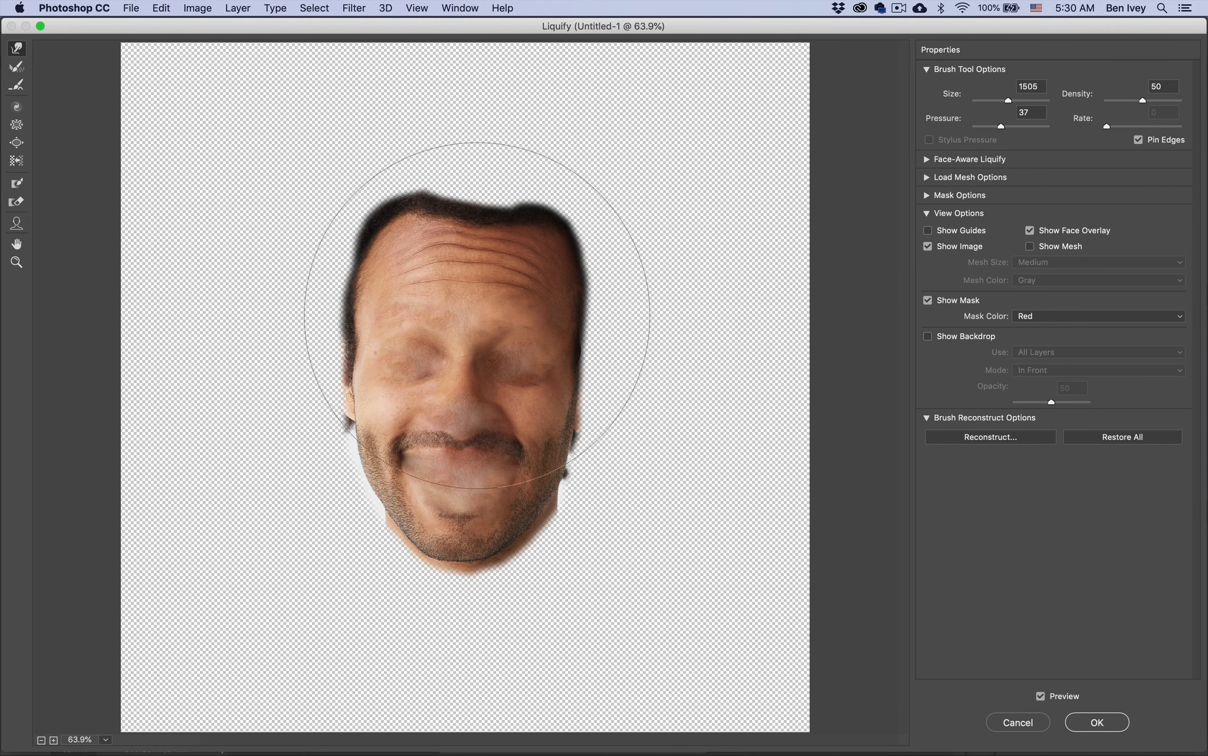
Step: Reduce the warp brush size to 918, raise the top of the head, and pull both sides of the upper head outward
{"action": "left_click_drag", "start_coordinate": [1006, 100], "coordinate": [997, 101]}
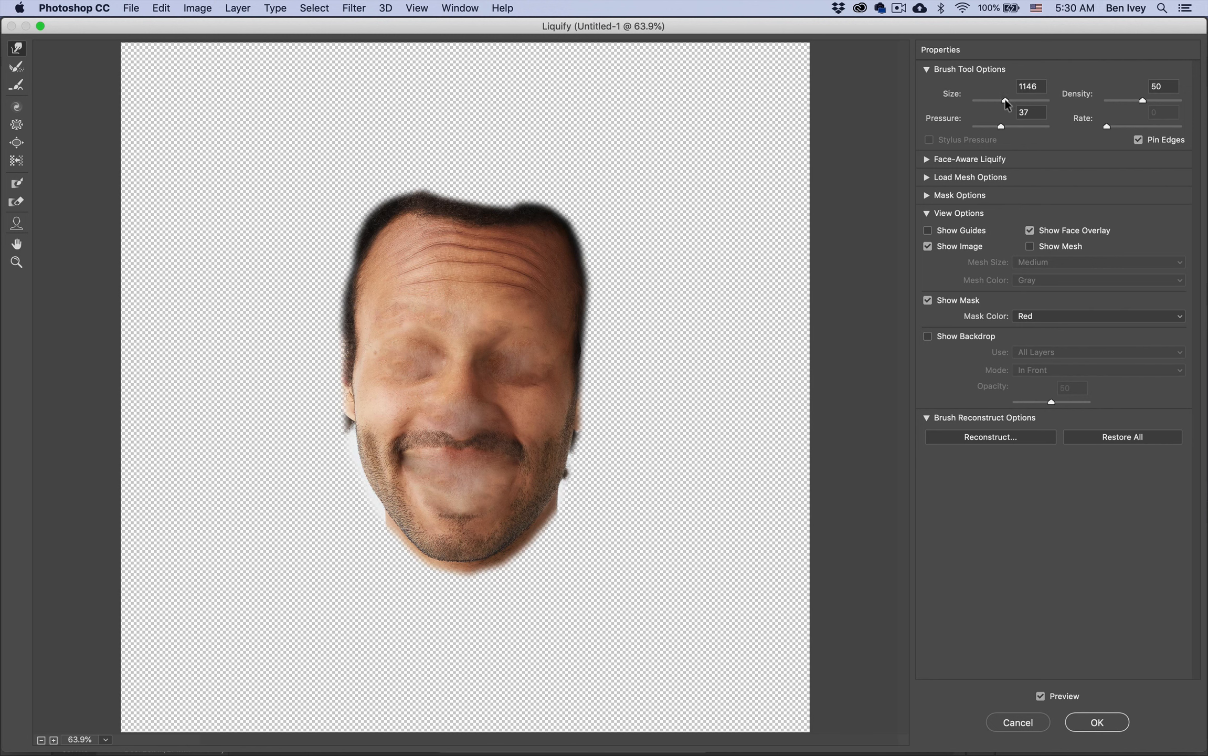
{"action": "mouse_move", "coordinate": [524, 229]}
{"action": "left_mouse_down"}
{"action": "mouse_move", "coordinate": [504, 205]}
{"action": "mouse_move", "coordinate": [464, 202]}
{"action": "left_mouse_up"}
{"action": "mouse_move", "coordinate": [402, 230]}
{"action": "left_mouse_down"}
{"action": "mouse_move", "coordinate": [451, 217]}
{"action": "mouse_move", "coordinate": [451, 204]}
{"action": "mouse_move", "coordinate": [454, 239]}
{"action": "left_mouse_up"}
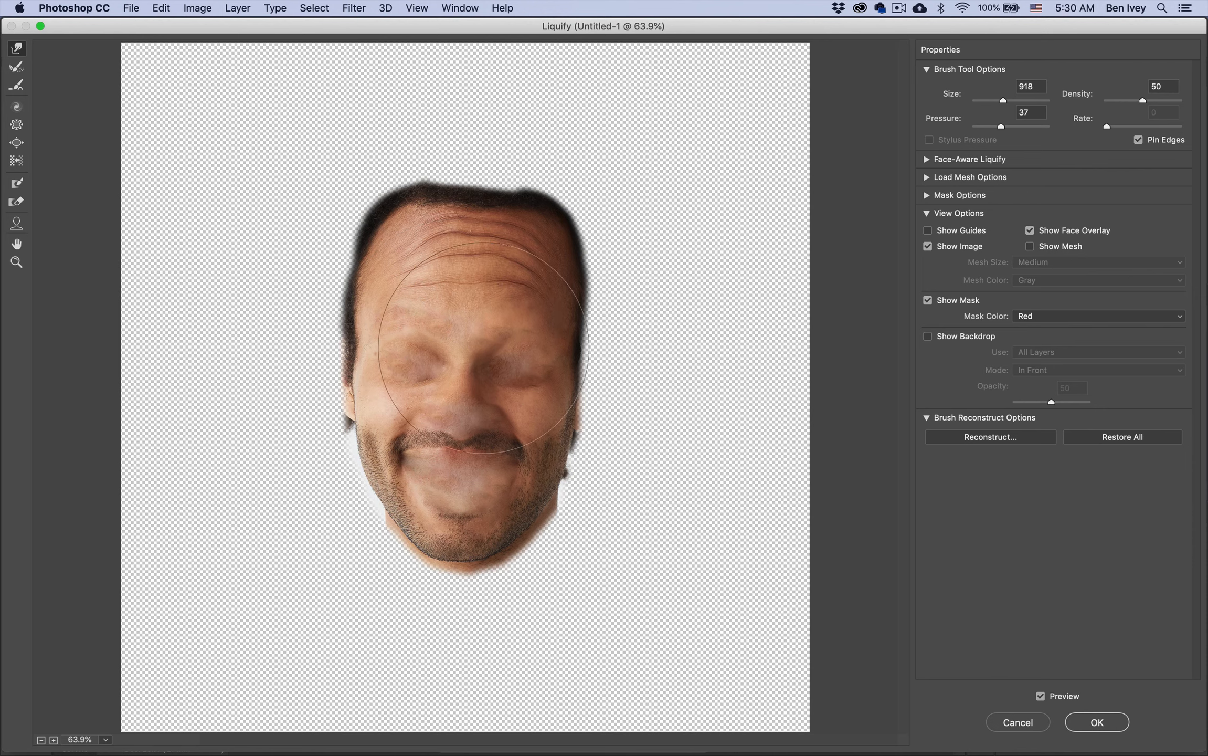
{"action": "key", "text": "super+space"}
{"action": "key", "text": "b"}
{"action": "key", "text": "w"}
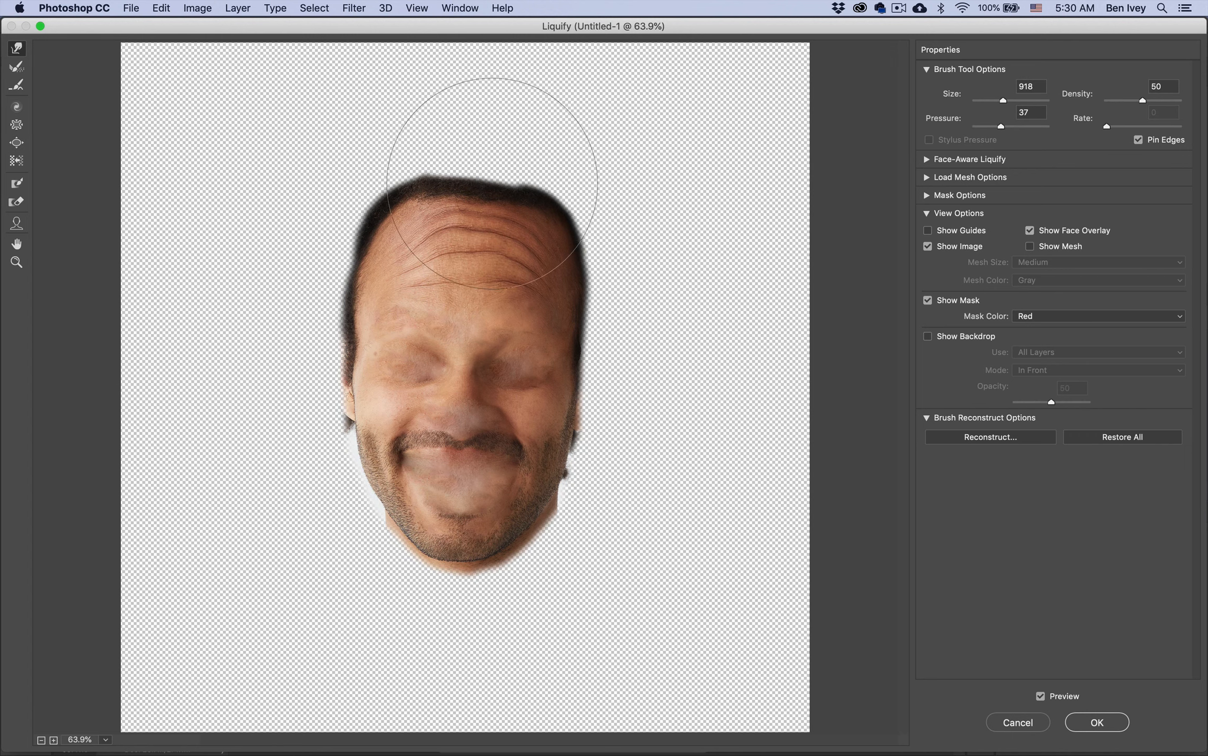
{"action": "mouse_move", "coordinate": [326, 272]}
{"action": "left_mouse_down"}
{"action": "mouse_move", "coordinate": [315, 275]}
{"action": "mouse_move", "coordinate": [341, 276]}
{"action": "left_mouse_up"}
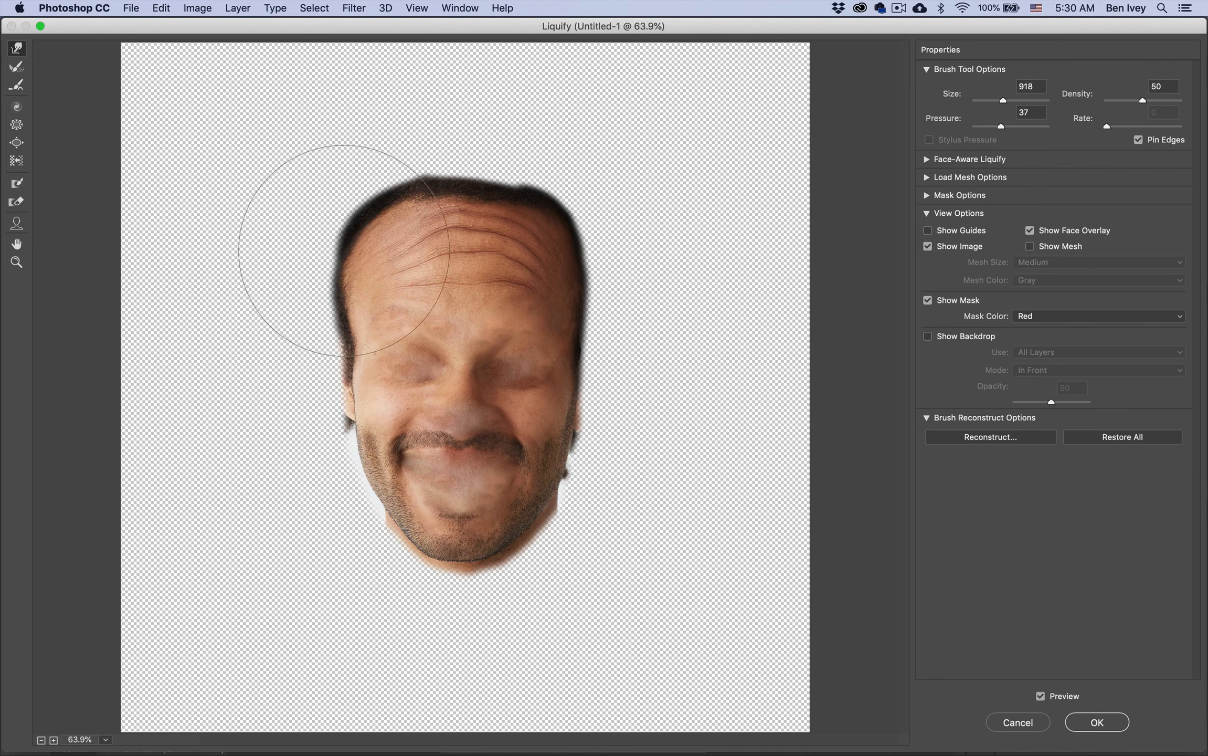
{"action": "mouse_move", "coordinate": [572, 275]}
{"action": "left_mouse_down"}
{"action": "mouse_move", "coordinate": [602, 289]}
{"action": "mouse_move", "coordinate": [563, 213]}
{"action": "left_mouse_up"}
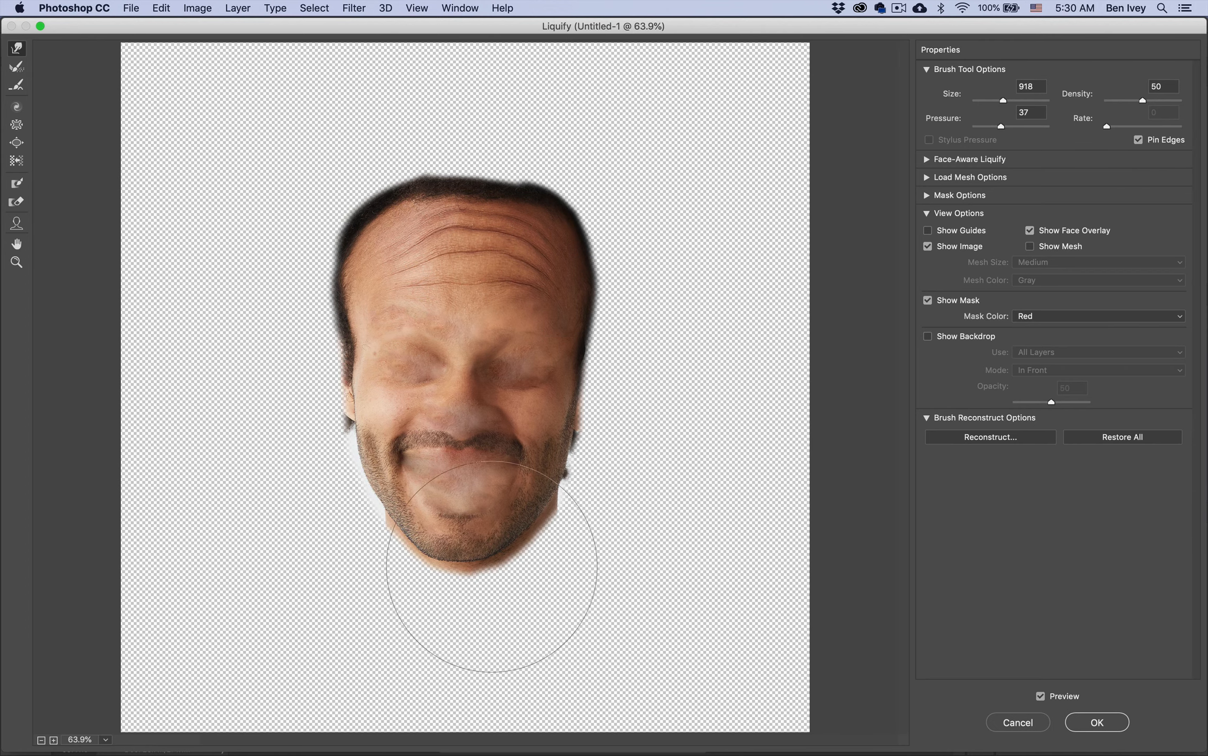
Step: Push both sides of the jaw inward and stretch the chin moderately downward into a tapered point
{"action": "mouse_move", "coordinate": [445, 569]}
{"action": "left_mouse_down"}
{"action": "mouse_move", "coordinate": [445, 608]}
{"action": "mouse_move", "coordinate": [455, 584]}
{"action": "left_mouse_up"}
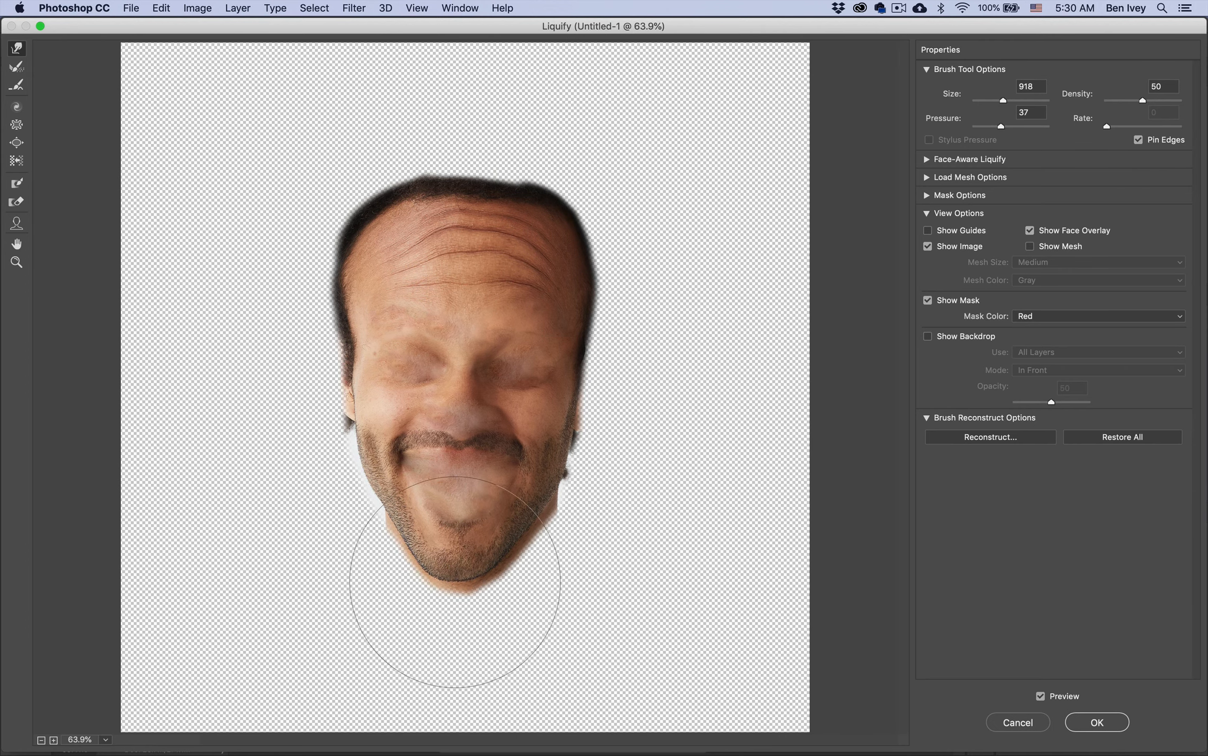
{"action": "left_click_drag", "start_coordinate": [595, 554], "coordinate": [570, 555]}
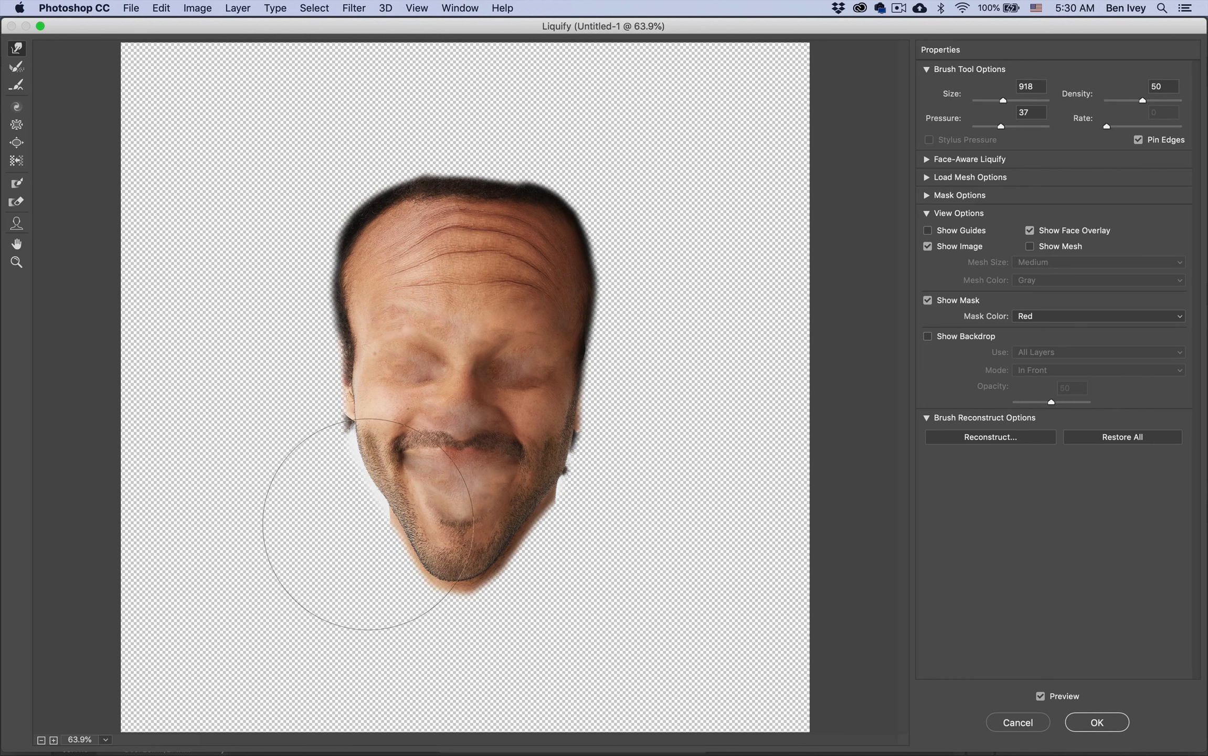
{"action": "mouse_move", "coordinate": [467, 619]}
{"action": "left_mouse_down"}
{"action": "mouse_move", "coordinate": [466, 604]}
{"action": "mouse_move", "coordinate": [453, 658]}
{"action": "left_mouse_up"}
{"action": "left_click_drag", "start_coordinate": [463, 590], "coordinate": [459, 669]}
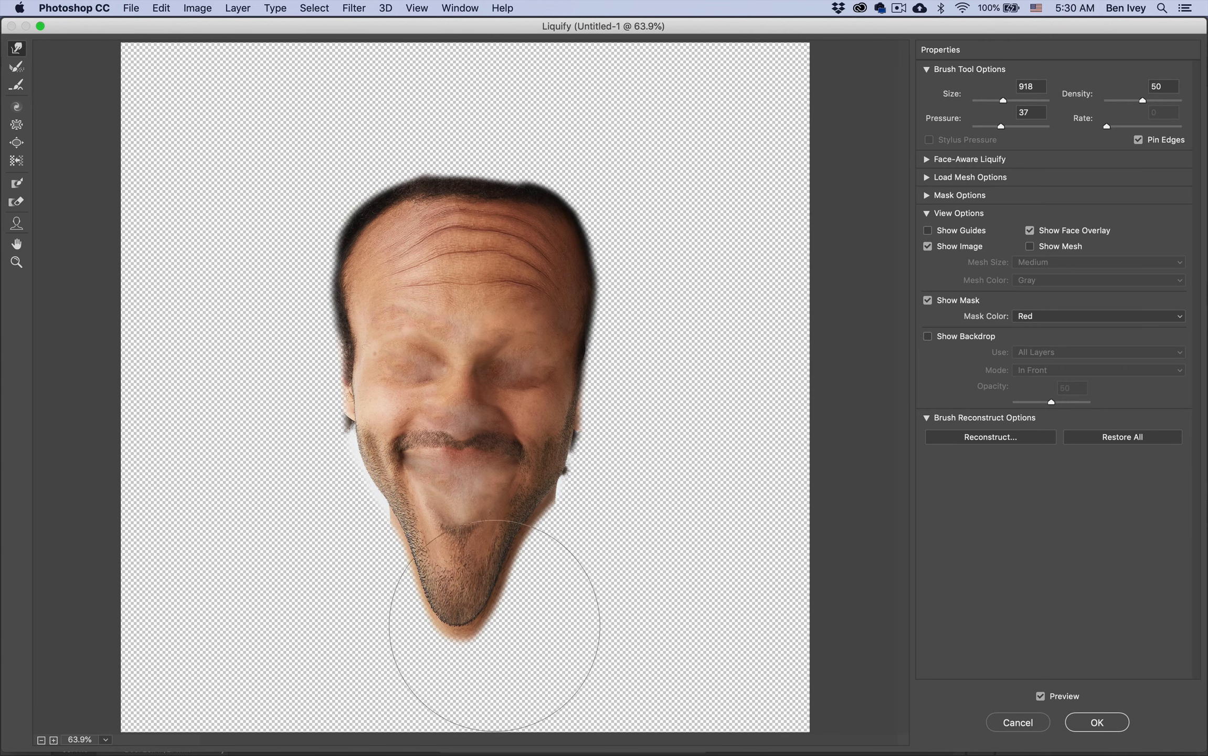
{"action": "left_click_drag", "start_coordinate": [448, 621], "coordinate": [455, 565]}
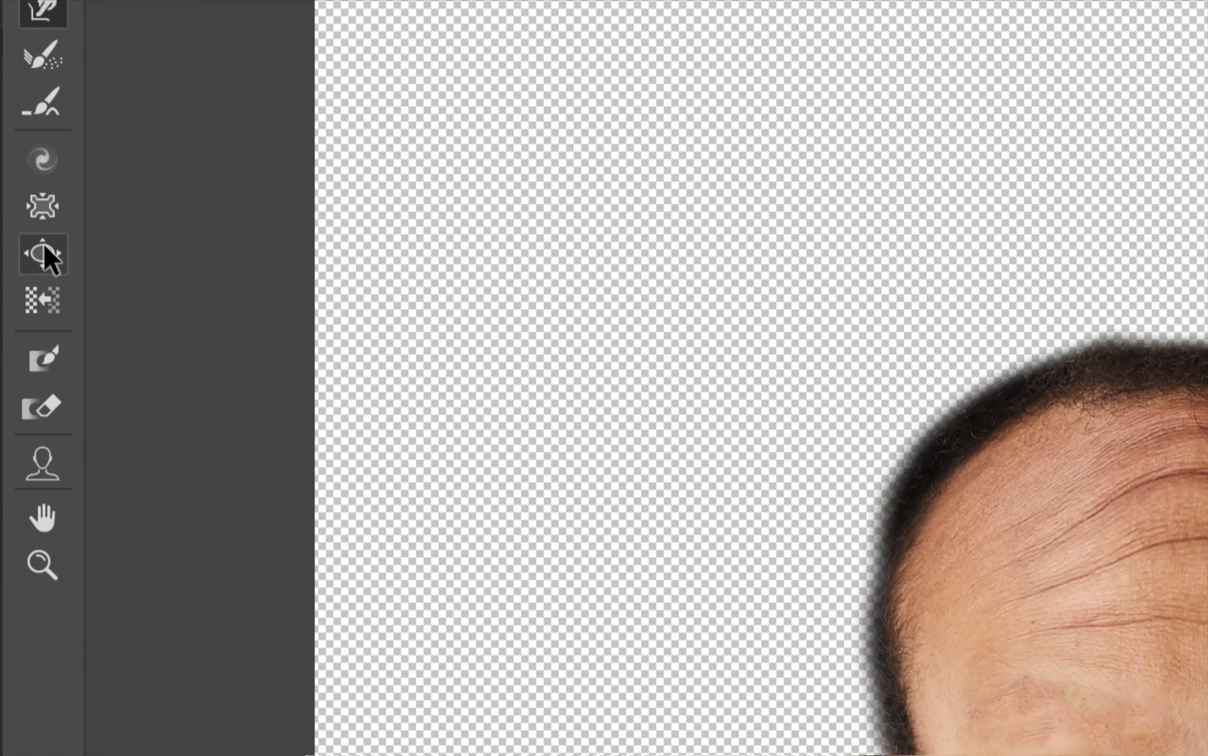
Step: Shrink both blank eye areas slightly with the Pucker tool at brush size 243
{"action": "left_click", "coordinate": [44, 218]}
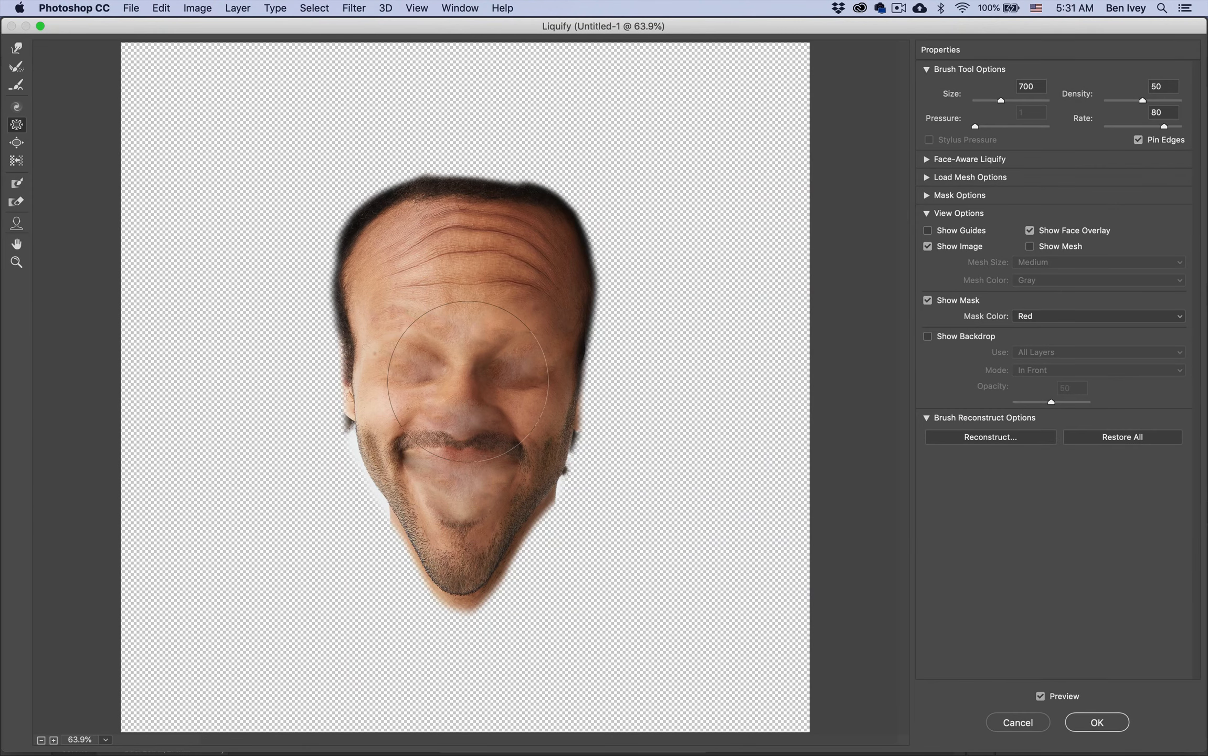
{"action": "key", "text": "super+equal"}
{"action": "key", "text": "super+equal"}
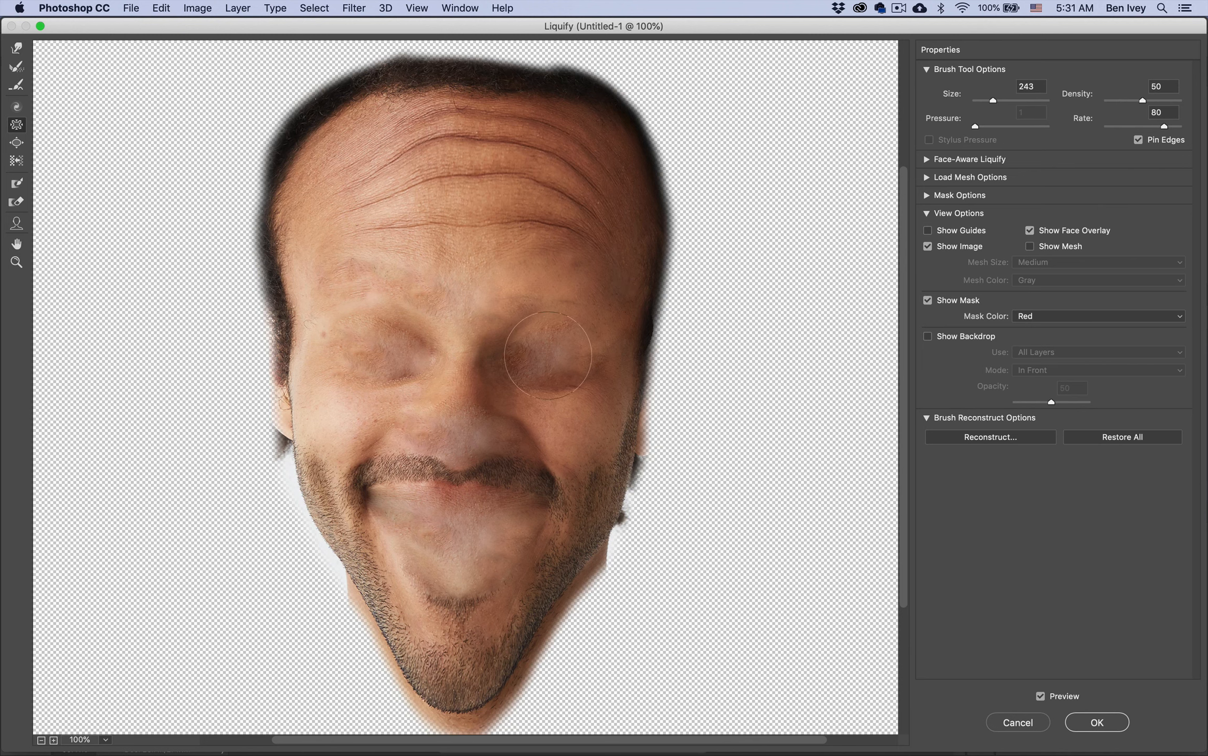
{"action": "left_click_drag", "start_coordinate": [538, 352], "coordinate": [534, 384]}
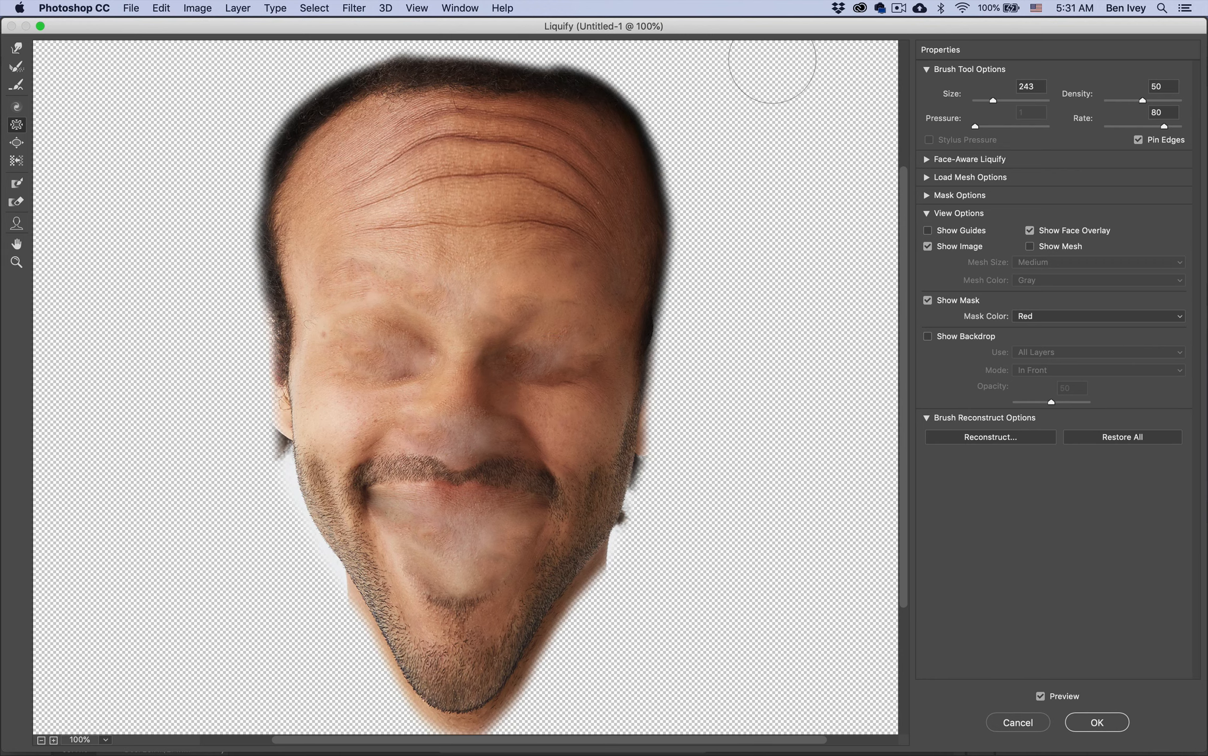
{"action": "mouse_move", "coordinate": [401, 336]}
{"action": "left_mouse_down"}
{"action": "mouse_move", "coordinate": [390, 371]}
{"action": "mouse_move", "coordinate": [380, 347]}
{"action": "mouse_move", "coordinate": [347, 351]}
{"action": "mouse_move", "coordinate": [382, 355]}
{"action": "mouse_move", "coordinate": [349, 363]}
{"action": "mouse_move", "coordinate": [358, 348]}
{"action": "mouse_move", "coordinate": [414, 357]}
{"action": "left_mouse_up"}
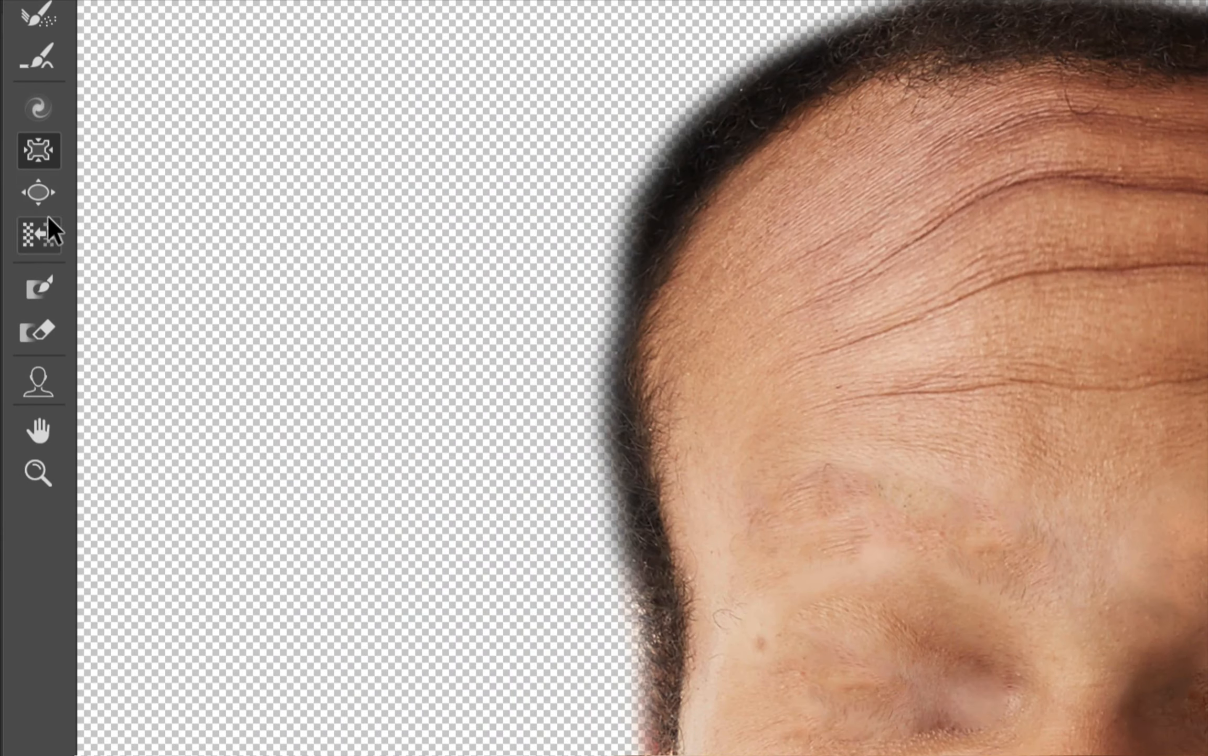
Step: Swell both cheeks outward with the Bloat tool, enlarging the brush from 273 to 500
{"action": "left_click", "coordinate": [12, 138]}
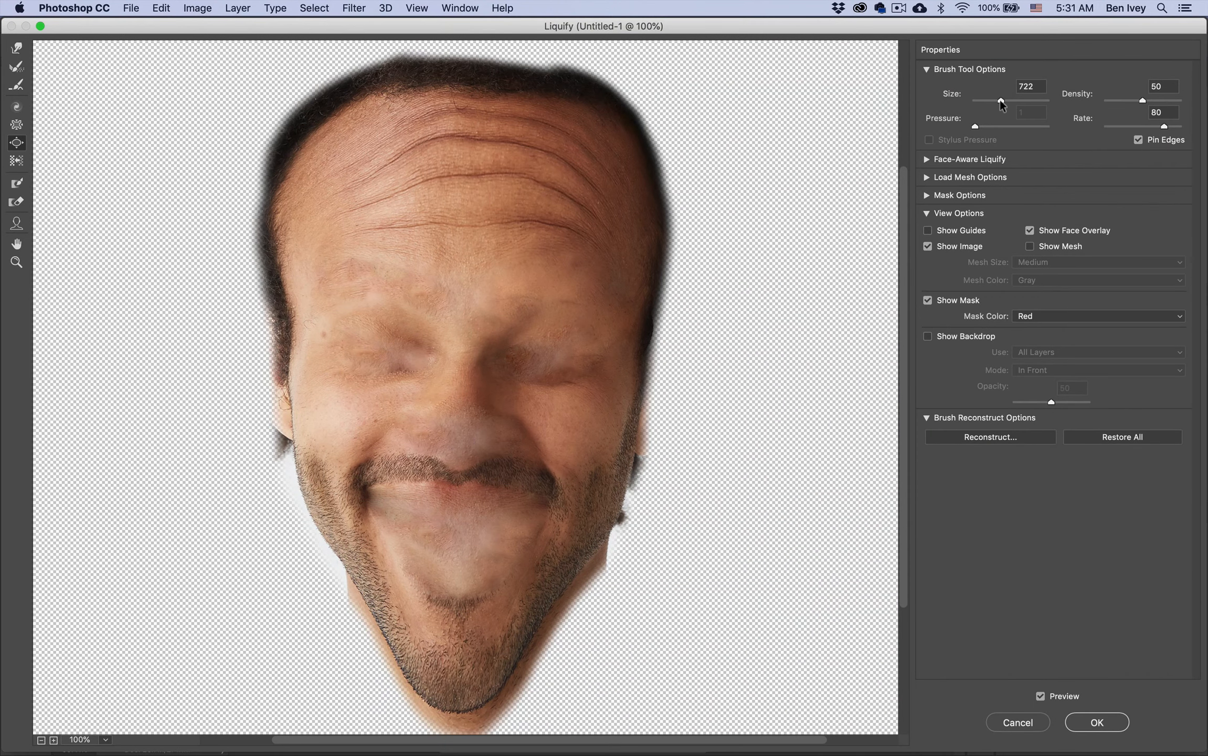
{"action": "left_click_drag", "start_coordinate": [1000, 100], "coordinate": [994, 100]}
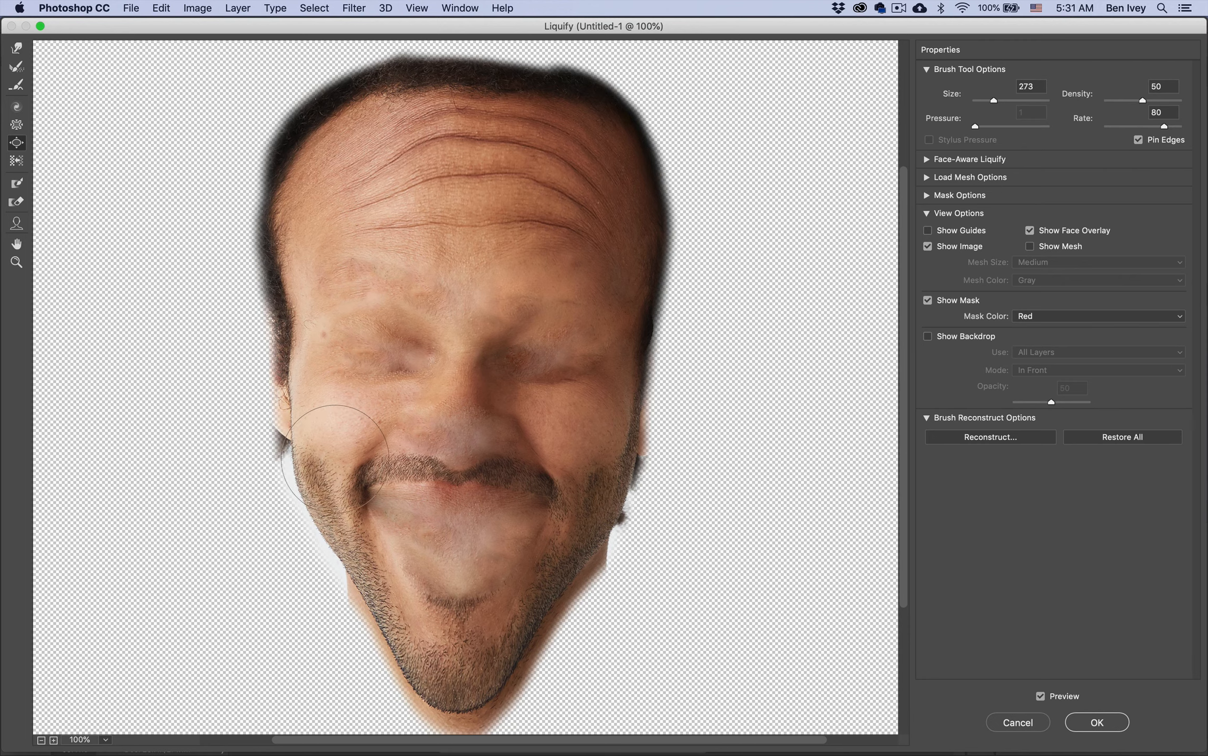
{"action": "key", "text": "bracketright"}
{"action": "key", "text": "bracketright"}
{"action": "key", "text": "bracketright"}
{"action": "key", "text": "bracketright"}
{"action": "key", "text": "bracketright"}
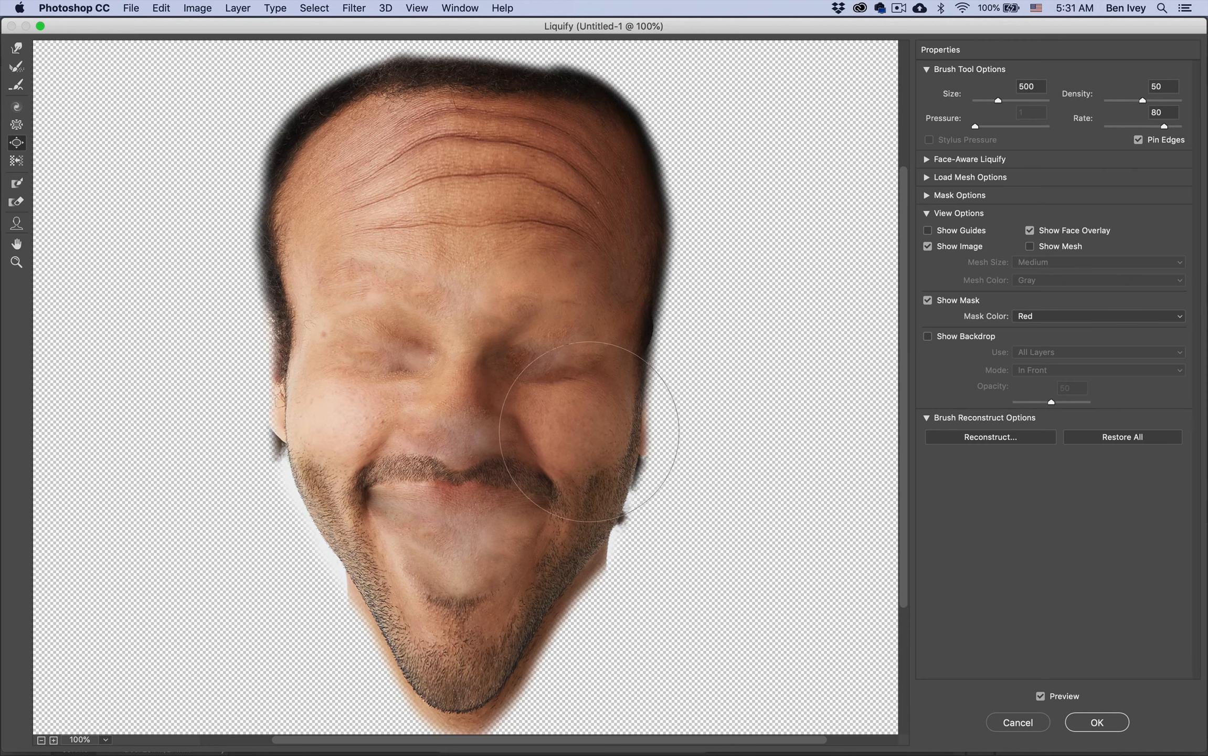
{"action": "mouse_move", "coordinate": [591, 431]}
{"action": "left_mouse_down"}
{"action": "mouse_move", "coordinate": [617, 428]}
{"action": "mouse_move", "coordinate": [621, 398]}
{"action": "left_mouse_up"}
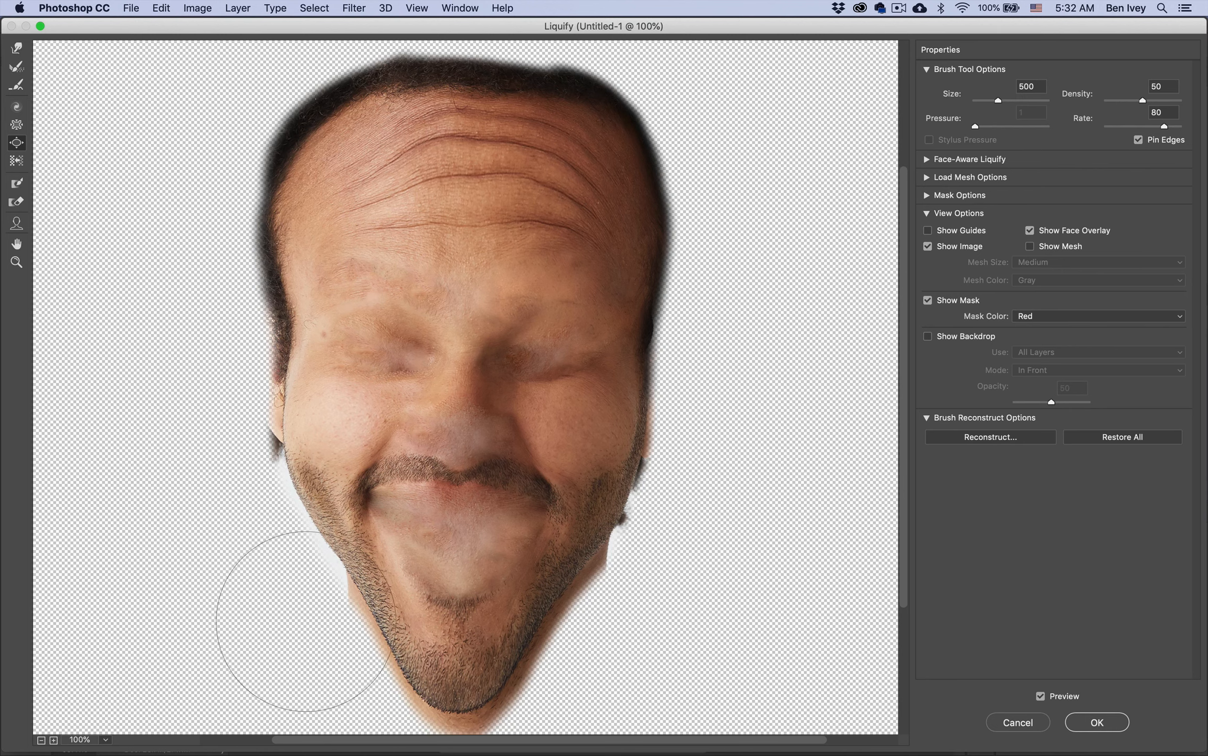
Step: Switch back to the Forward Warp tool with a brush size of 700 for the jawline
{"action": "left_click", "coordinate": [17, 48]}
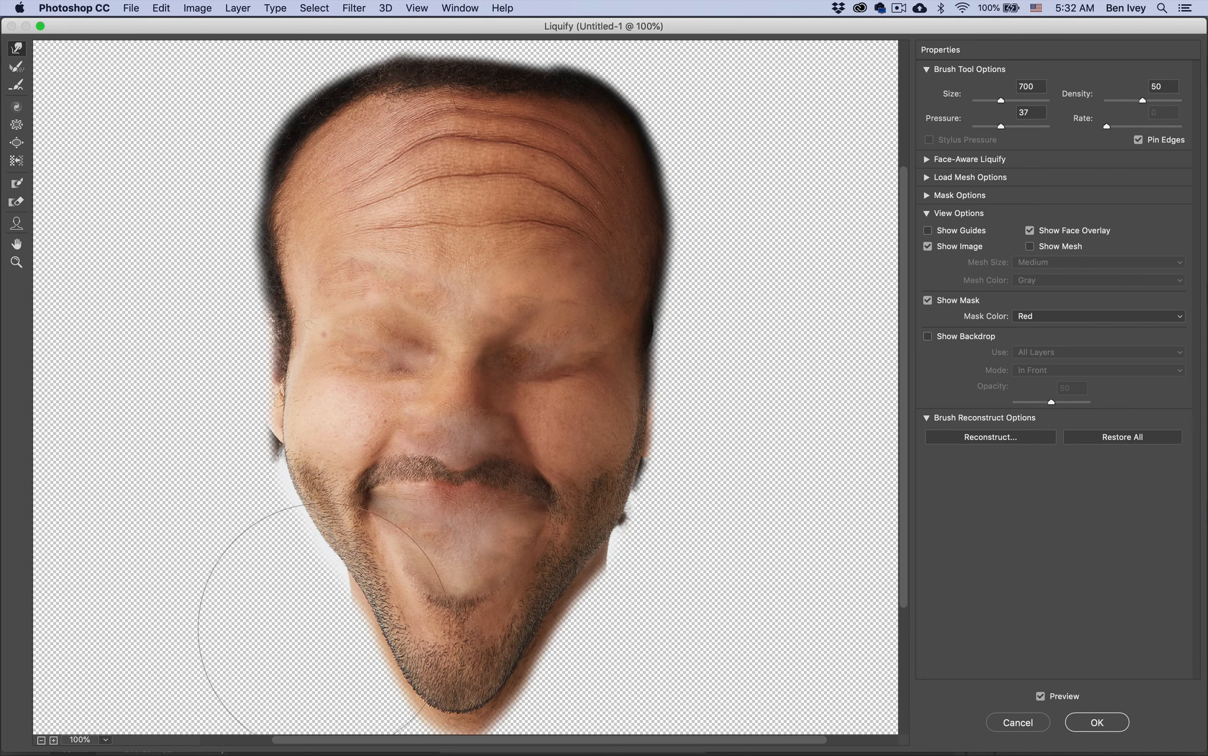
Step: Push the jaw edges inward and the chin upward in Liquify with a size 600 brush, and apply the warp
{"action": "key", "text": "bracketleft"}
{"action": "key", "text": "bracketleft"}
{"action": "key", "text": "bracketleft"}
{"action": "key", "text": "bracketleft"}
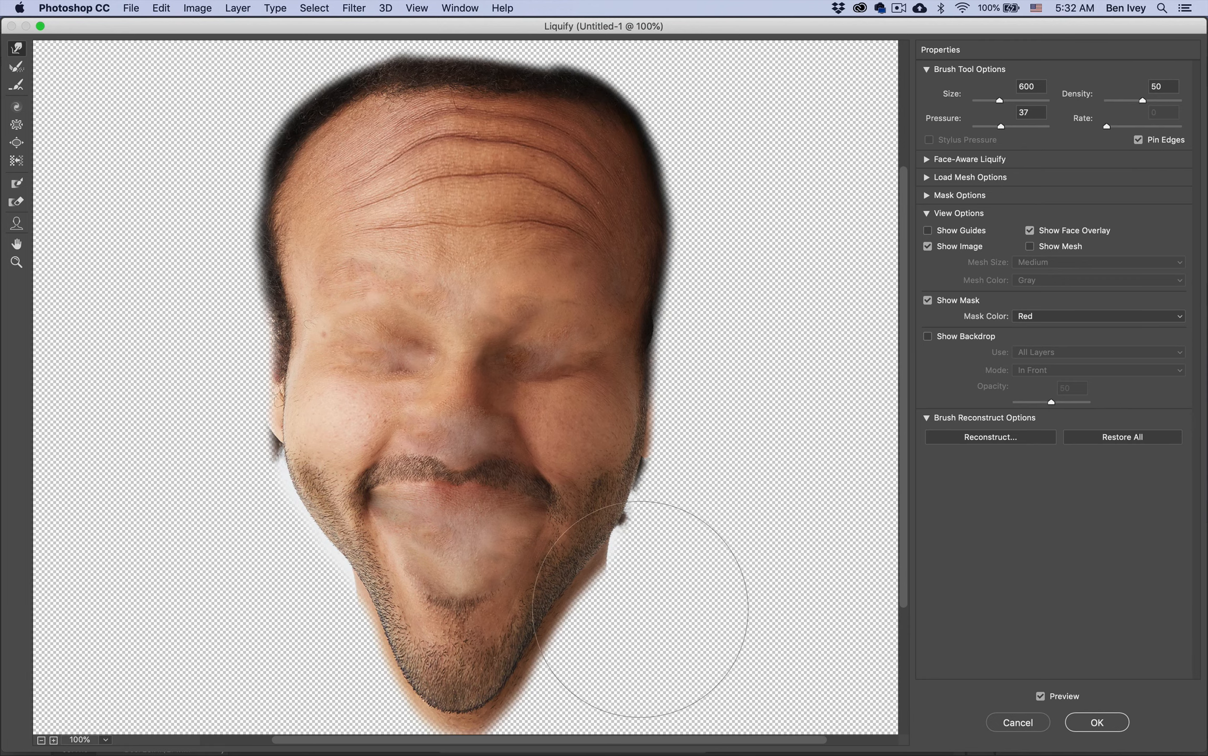
{"action": "left_click_drag", "start_coordinate": [621, 607], "coordinate": [611, 607]}
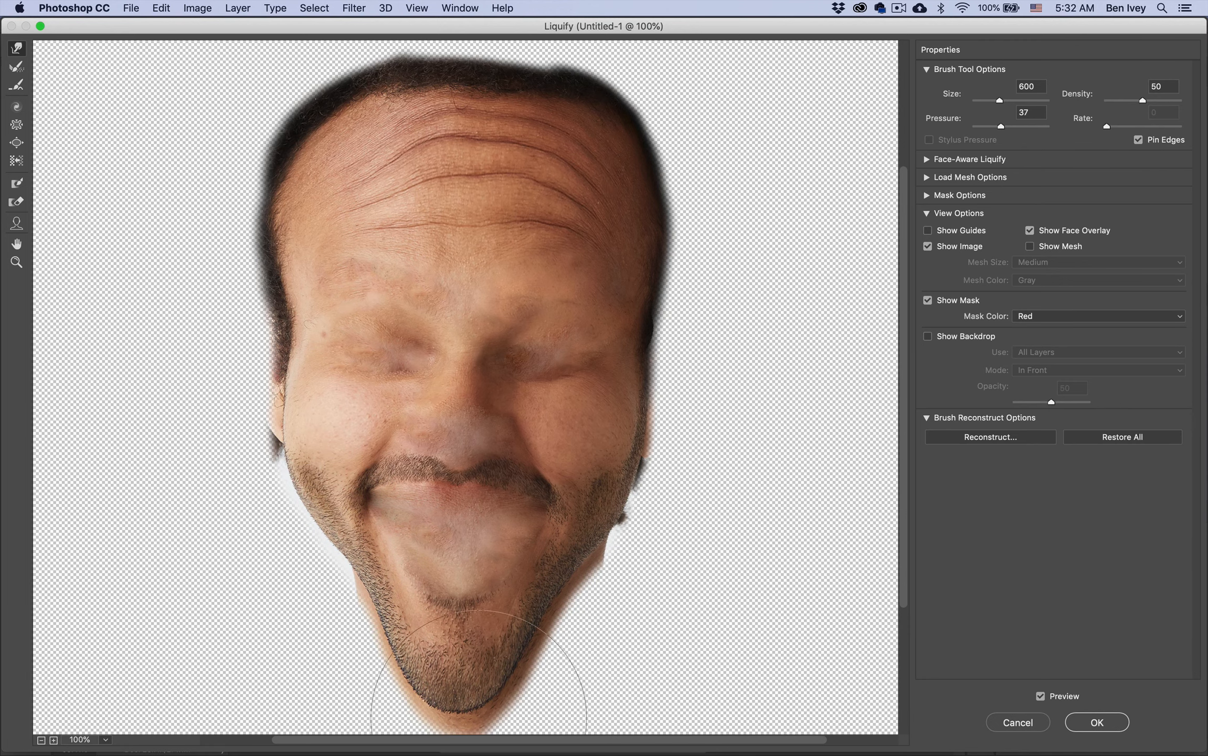
{"action": "mouse_move", "coordinate": [479, 686]}
{"action": "left_mouse_down"}
{"action": "mouse_move", "coordinate": [447, 689]}
{"action": "mouse_move", "coordinate": [449, 633]}
{"action": "mouse_move", "coordinate": [461, 595]}
{"action": "left_mouse_up"}
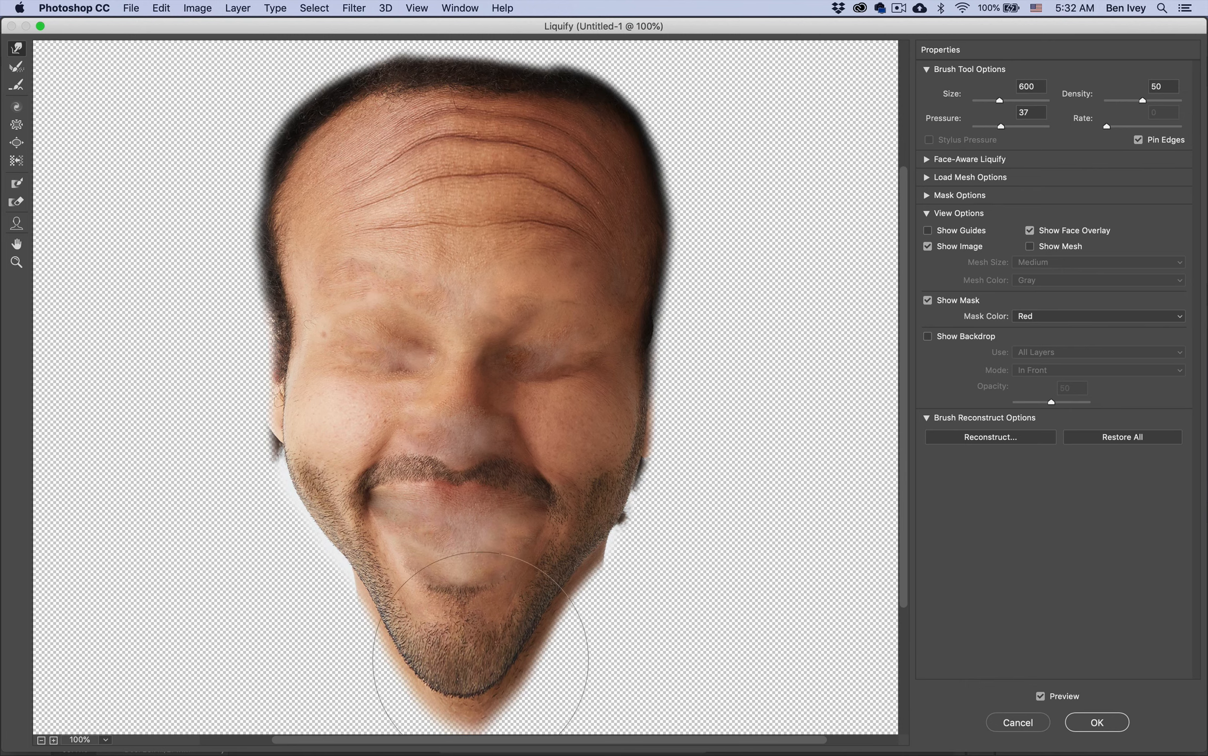
{"action": "left_click_drag", "start_coordinate": [469, 675], "coordinate": [465, 657]}
{"action": "left_click_drag", "start_coordinate": [595, 581], "coordinate": [573, 576]}
{"action": "left_click_drag", "start_coordinate": [336, 580], "coordinate": [346, 572]}
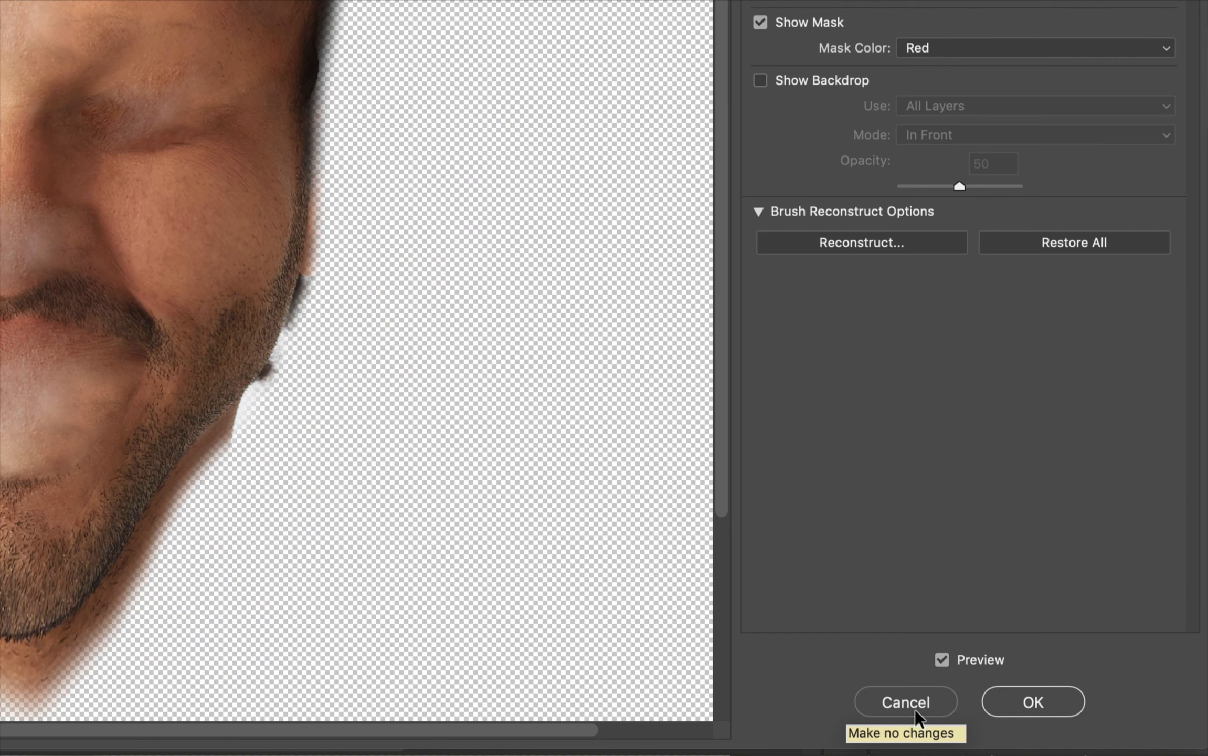
{"action": "left_click", "coordinate": [1045, 701]}
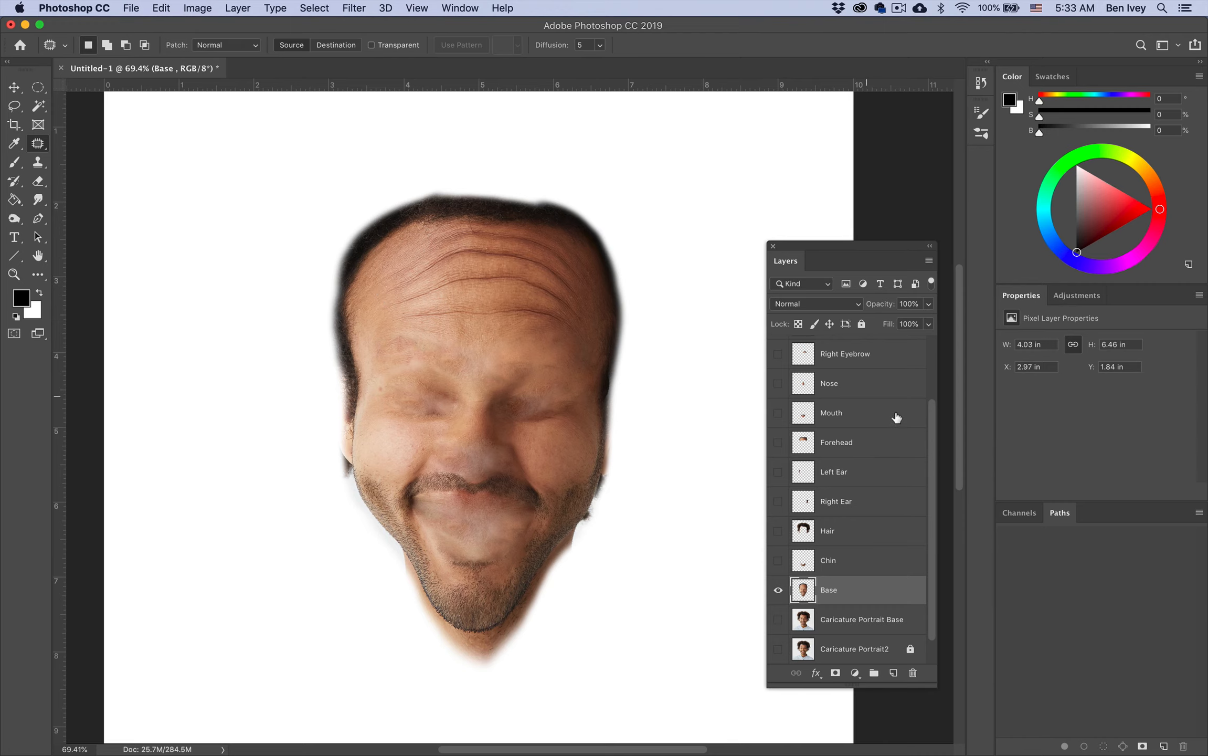
Step: Show the Left Eye layer, scale it down to 75.75% and position it over the left eye socket
{"action": "scroll", "coordinate": [897, 417], "scroll_direction": "up", "scroll_amount": 3}
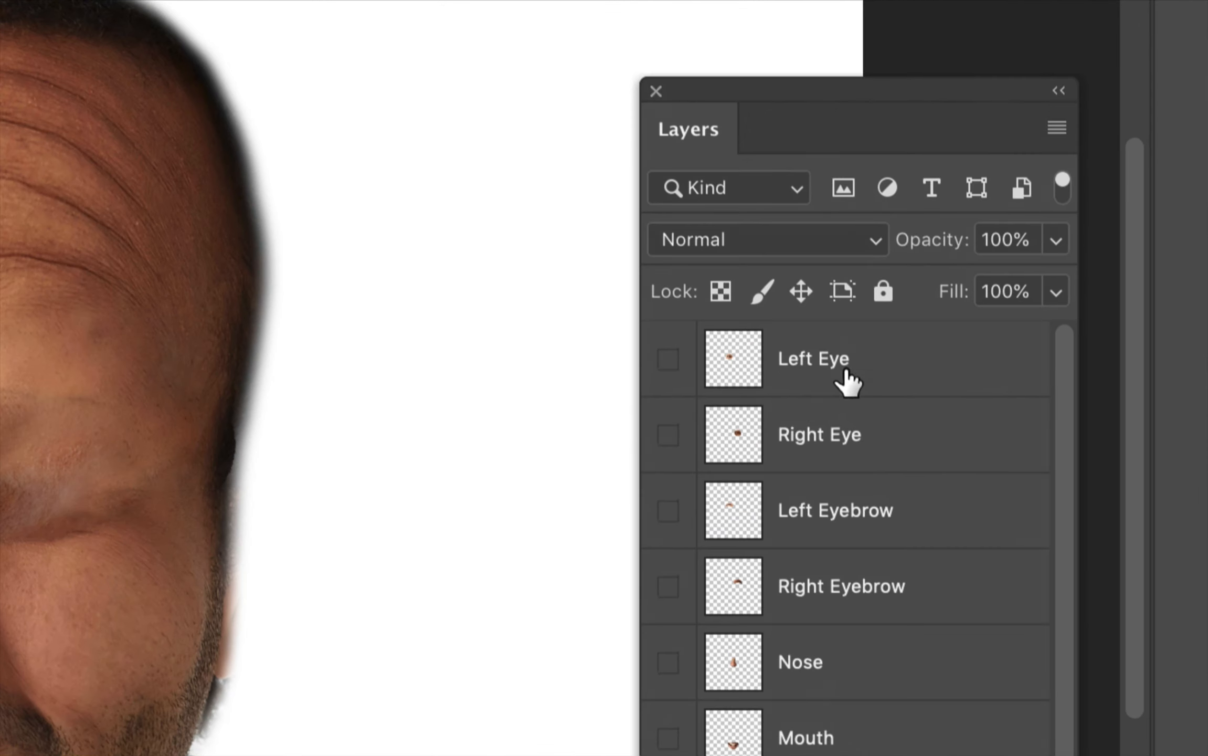
{"action": "left_click", "coordinate": [666, 372]}
{"action": "left_click", "coordinate": [837, 377]}
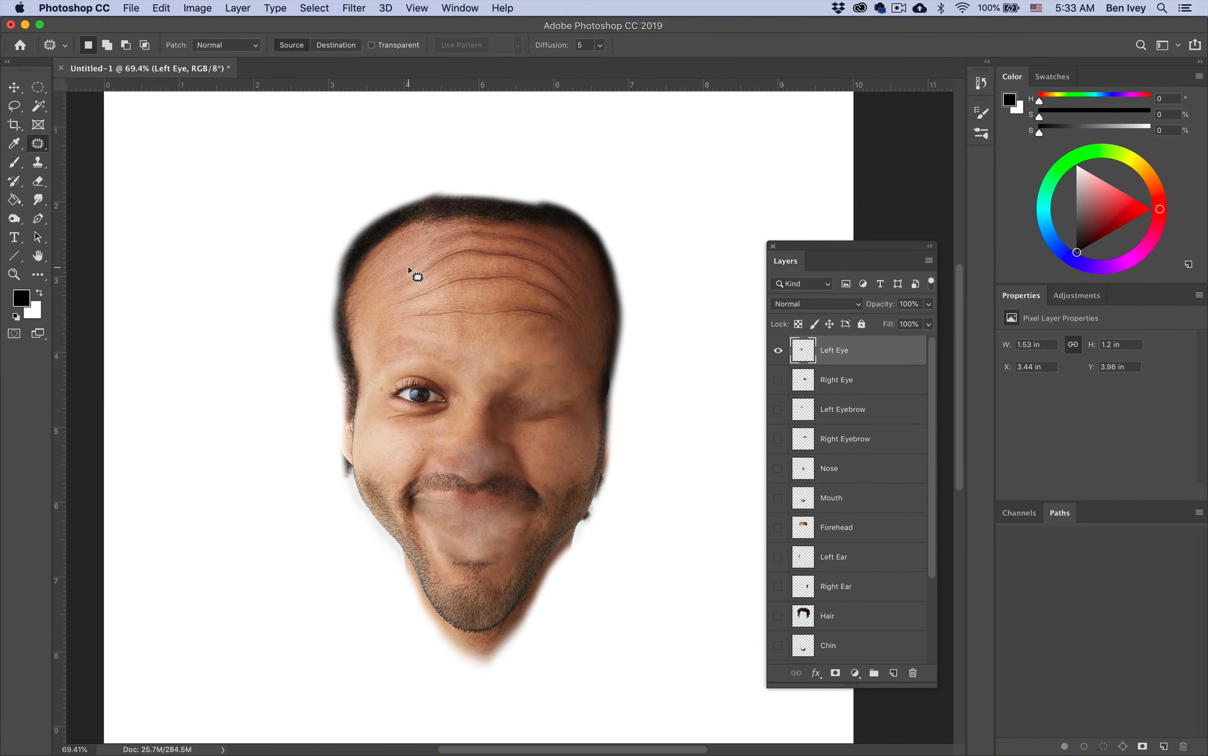
{"action": "key", "text": "v"}
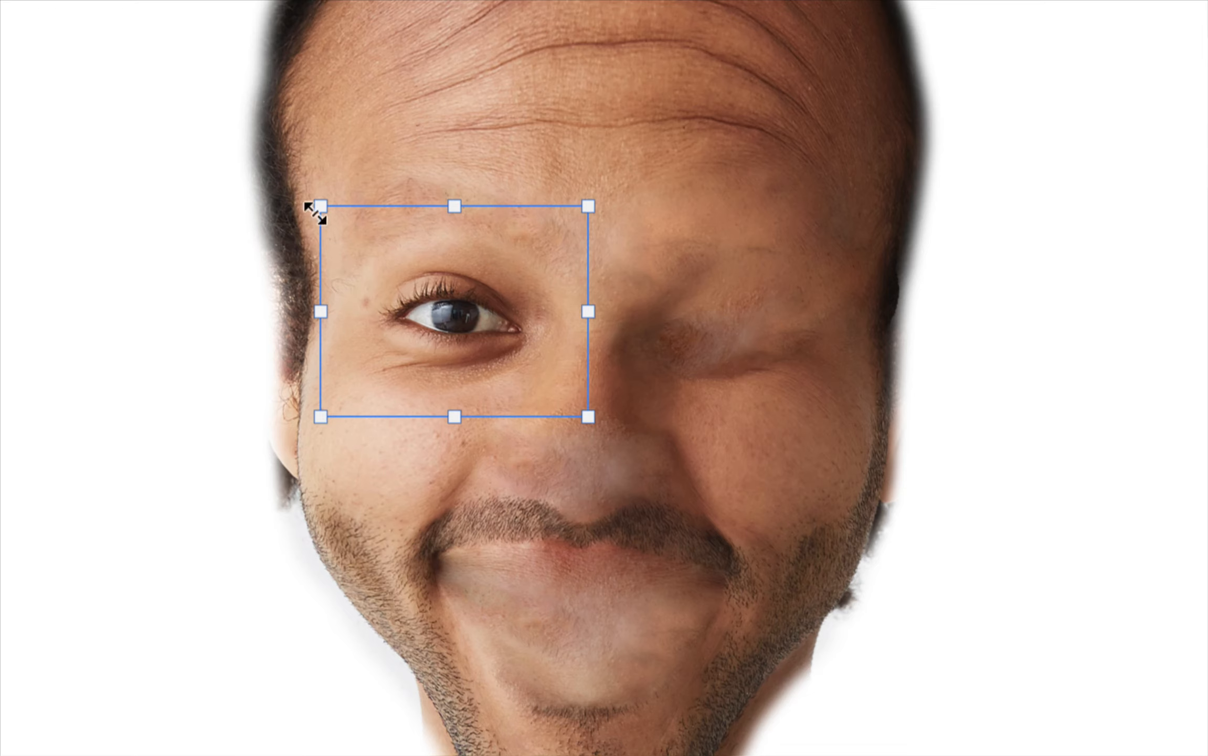
{"action": "left_click_drag", "start_coordinate": [321, 209], "coordinate": [351, 261]}
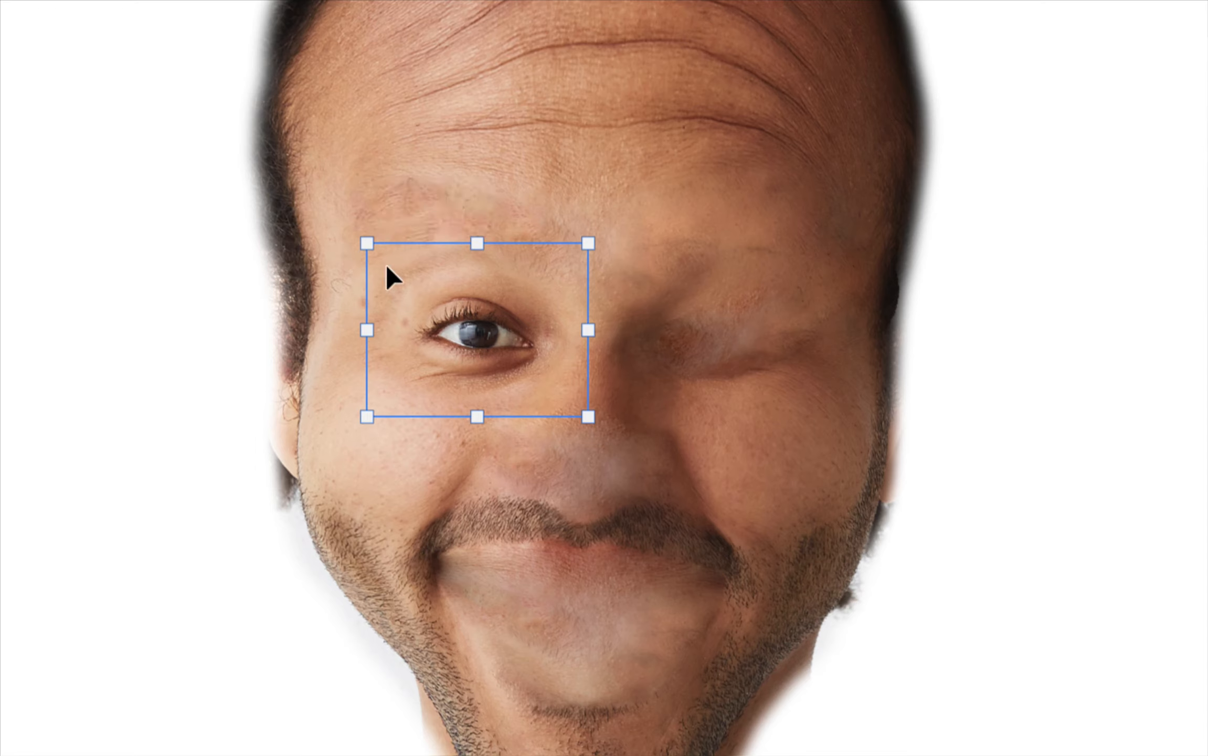
{"action": "left_click_drag", "start_coordinate": [358, 240], "coordinate": [393, 264]}
{"action": "left_click_drag", "start_coordinate": [499, 338], "coordinate": [482, 341]}
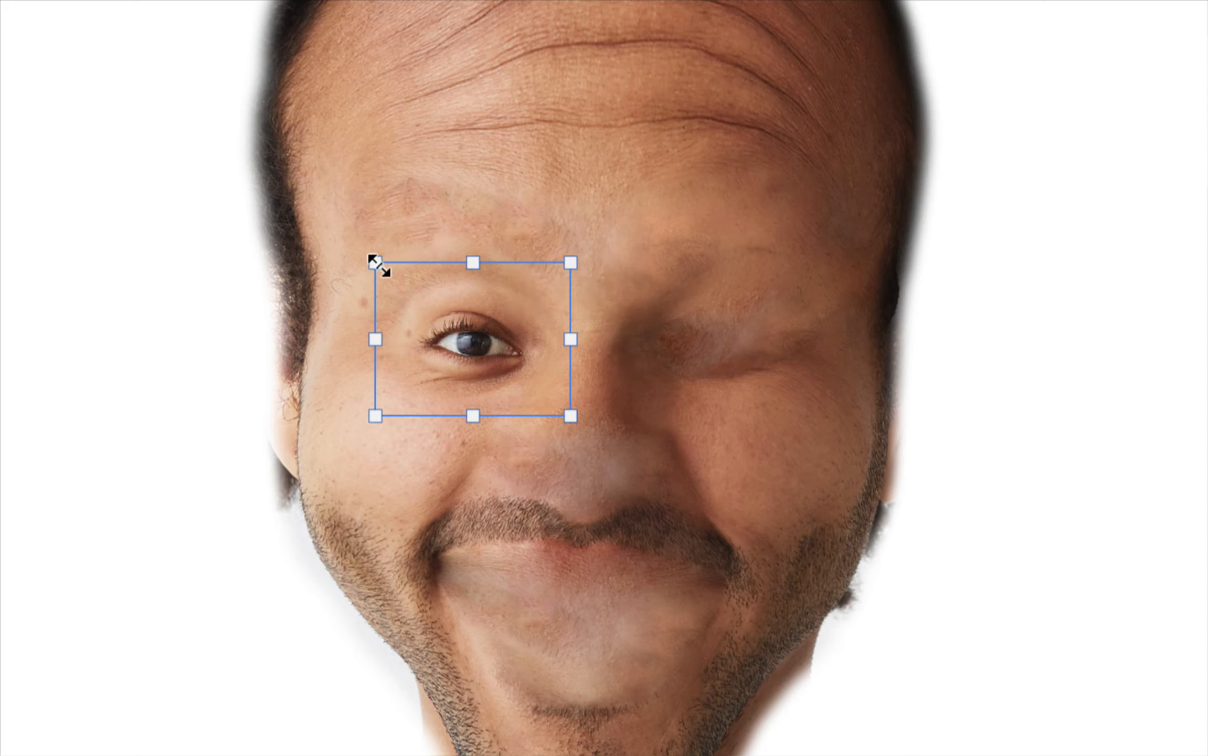
{"action": "mouse_move", "coordinate": [373, 262]}
{"action": "left_mouse_down"}
{"action": "mouse_move", "coordinate": [391, 272]}
{"action": "mouse_move", "coordinate": [367, 259]}
{"action": "left_mouse_up"}
{"action": "left_click_drag", "start_coordinate": [417, 303], "coordinate": [423, 294]}
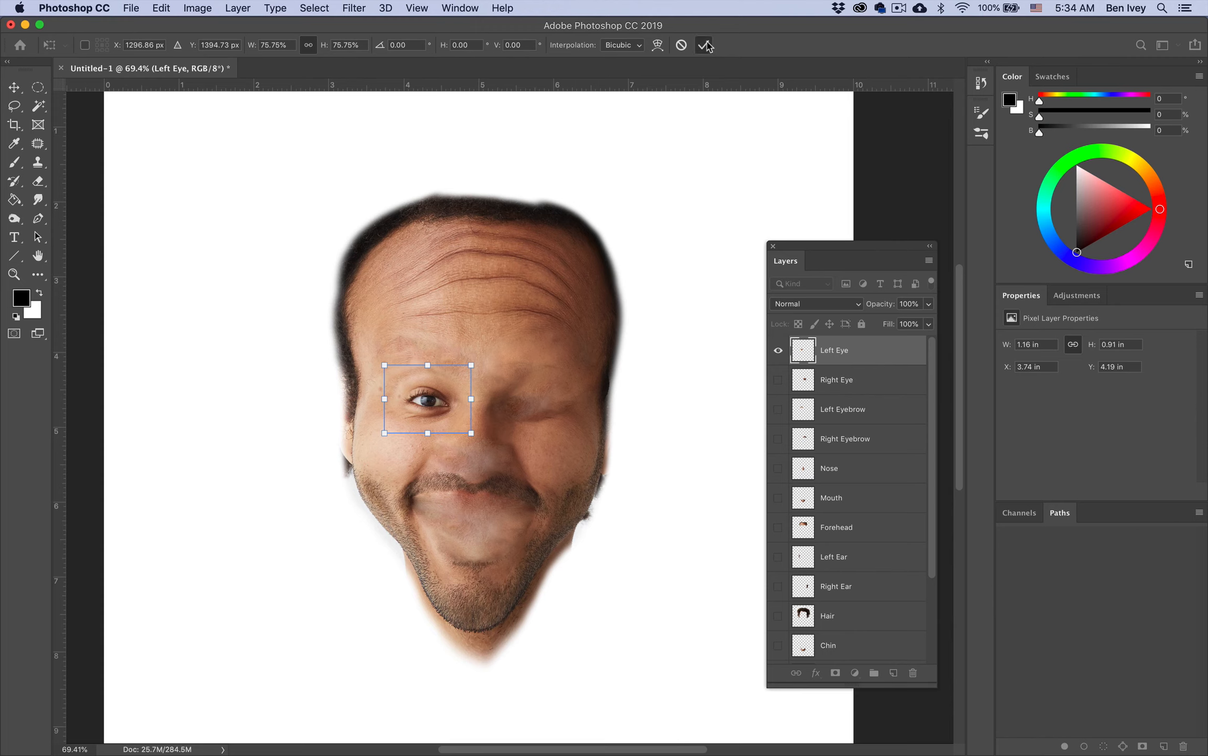
{"action": "left_click", "coordinate": [703, 45]}
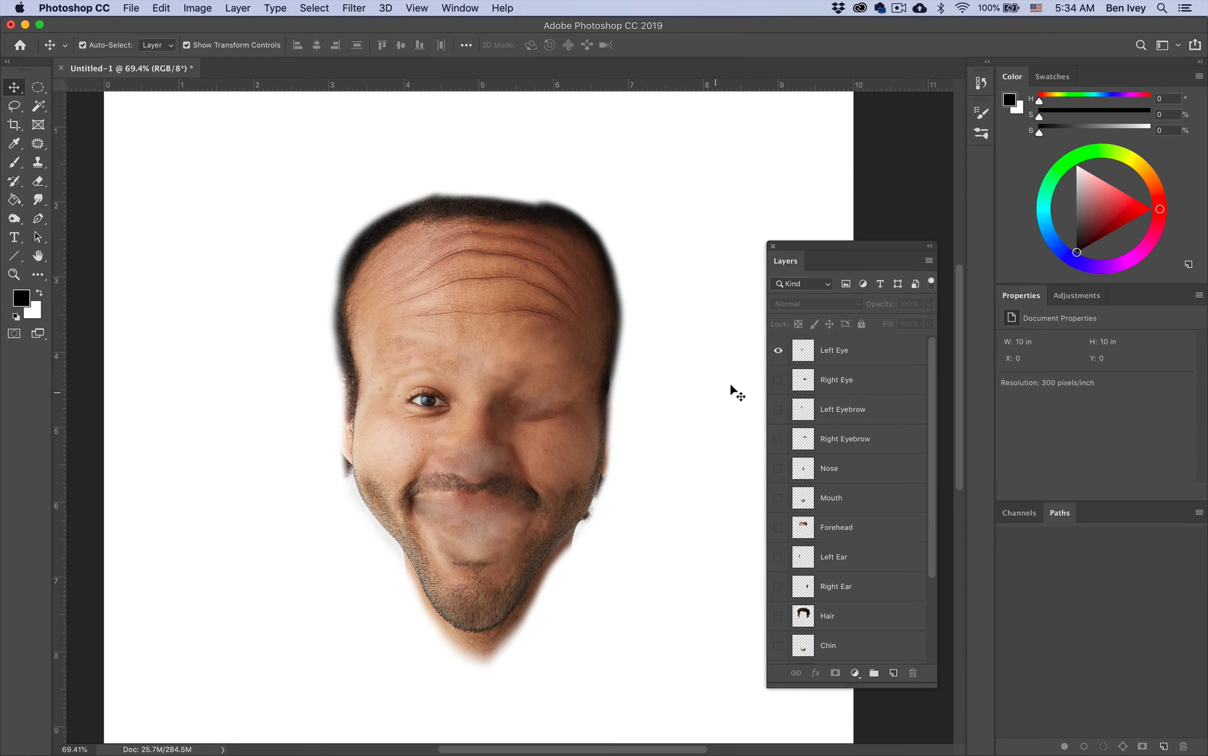
Step: Show the Right Eye layer, enlarge it to 122.77% and place it over the right eye socket
{"action": "left_click", "coordinate": [778, 380]}
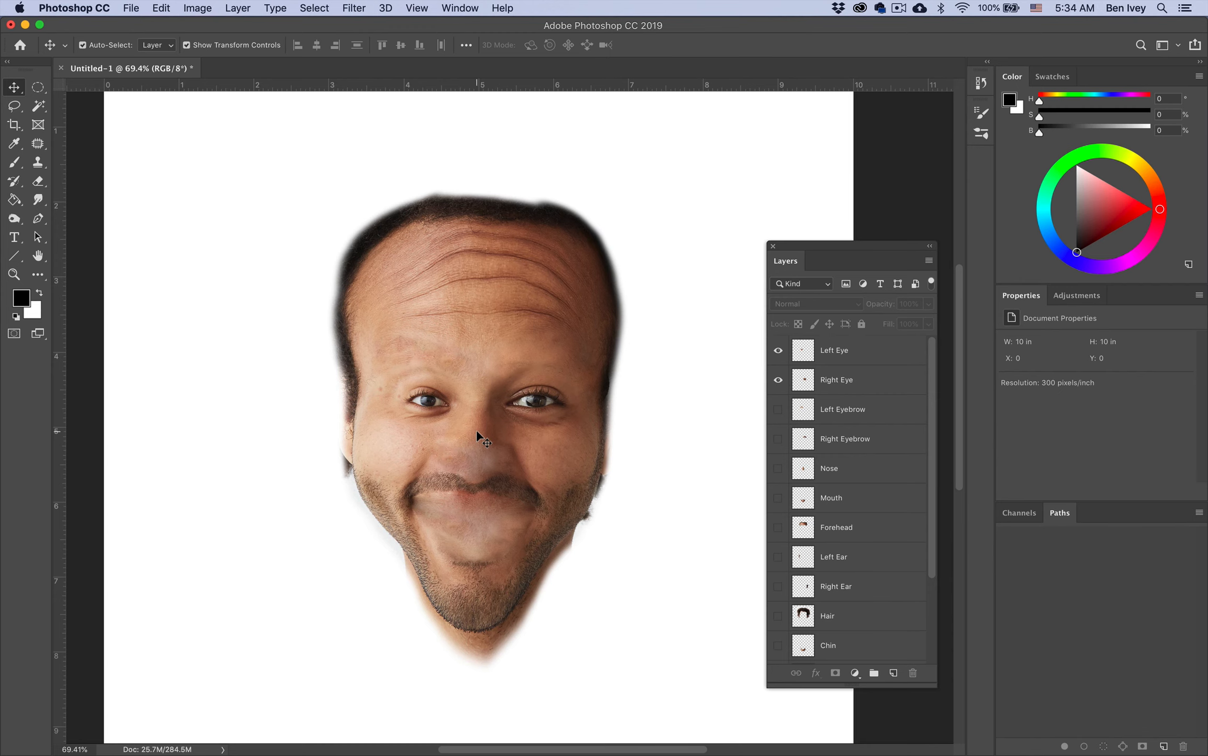
{"action": "scroll", "coordinate": [499, 423], "scroll_direction": "up", "scroll_amount": 3}
{"action": "left_click", "coordinate": [499, 423]}
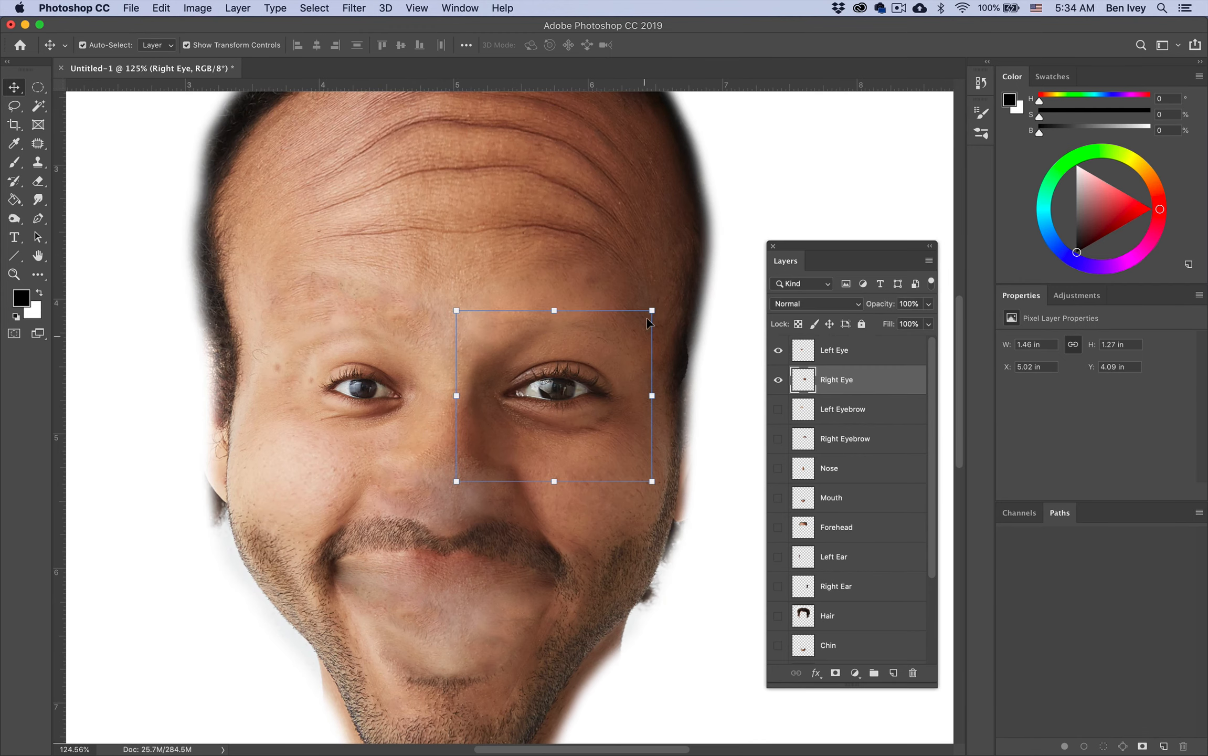
{"action": "left_click_drag", "start_coordinate": [651, 311], "coordinate": [696, 271]}
{"action": "left_click_drag", "start_coordinate": [609, 371], "coordinate": [582, 375]}
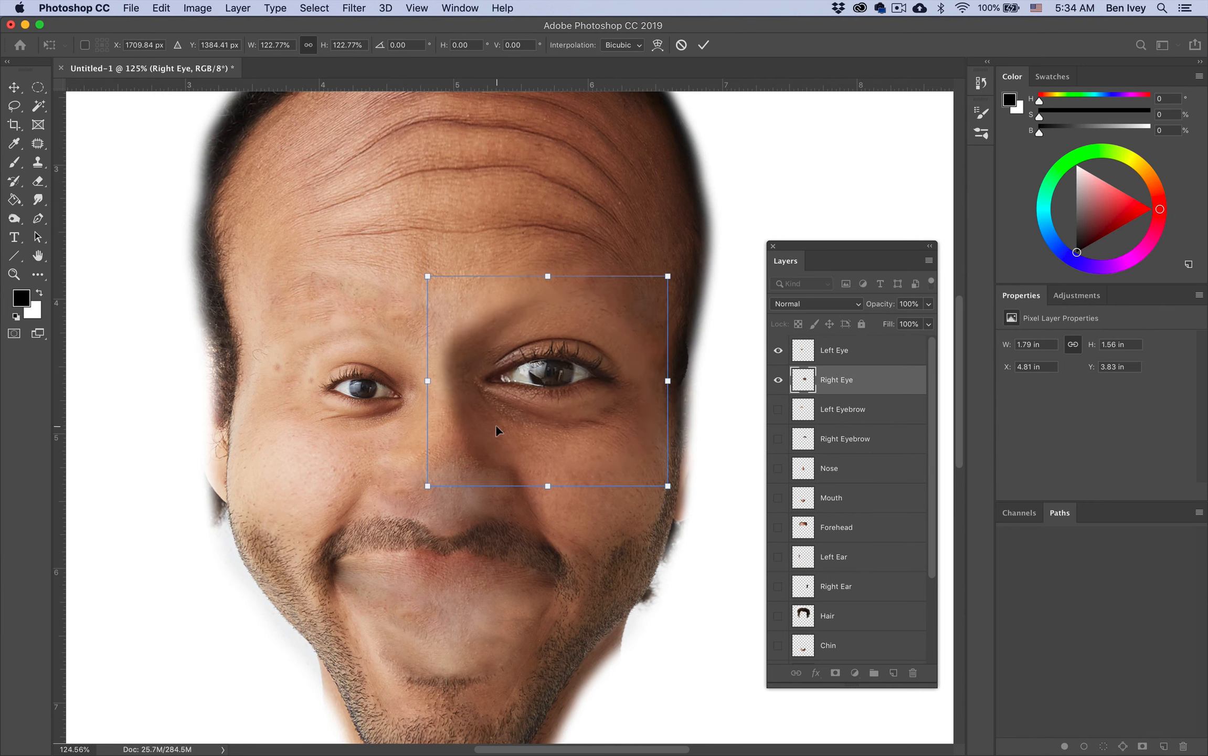
{"action": "key", "text": "Return"}
Step: Scale the Right Eye layer down to about 1.23 × 1.07 in and reposition it over its eye socket
{"action": "left_click", "coordinate": [370, 391]}
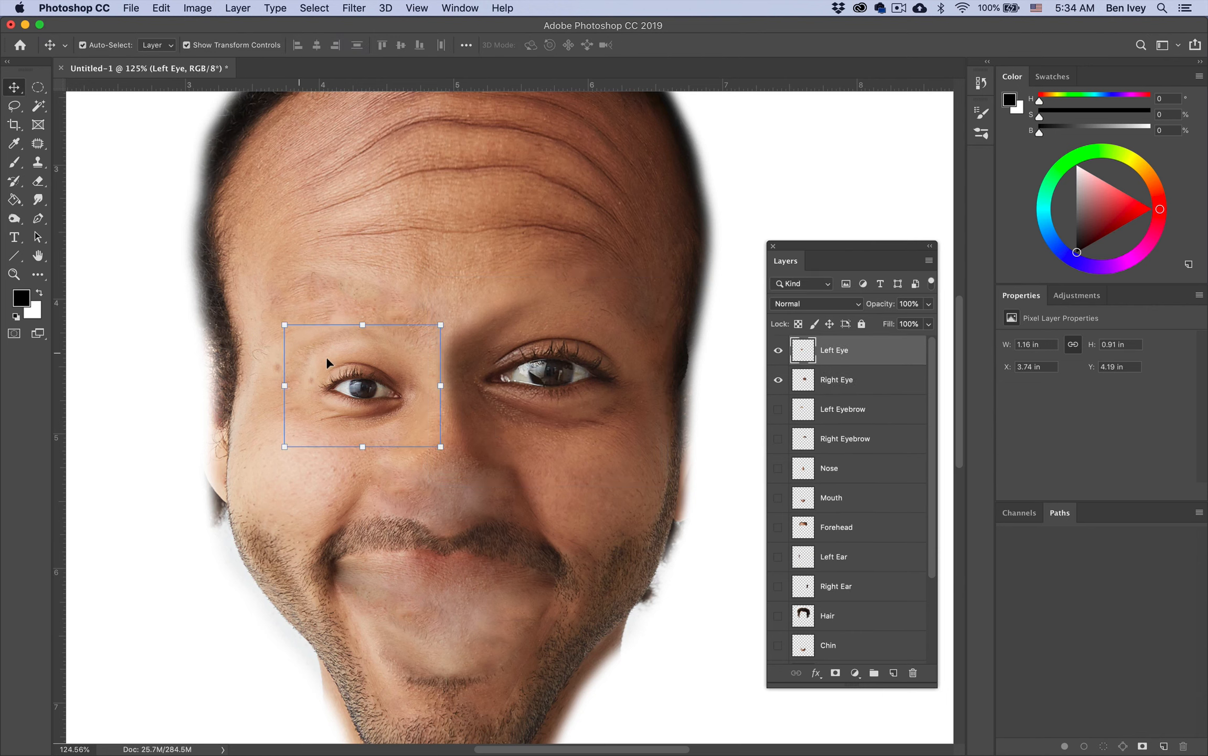
{"action": "left_click", "coordinate": [552, 378]}
{"action": "left_click_drag", "start_coordinate": [671, 292], "coordinate": [615, 340]}
{"action": "left_click_drag", "start_coordinate": [540, 393], "coordinate": [566, 382]}
{"action": "left_click_drag", "start_coordinate": [634, 318], "coordinate": [625, 319]}
{"action": "left_click_drag", "start_coordinate": [583, 362], "coordinate": [624, 323]}
{"action": "left_click_drag", "start_coordinate": [573, 393], "coordinate": [572, 388]}
{"action": "key", "text": "Return"}
{"action": "left_click", "coordinate": [690, 426]}
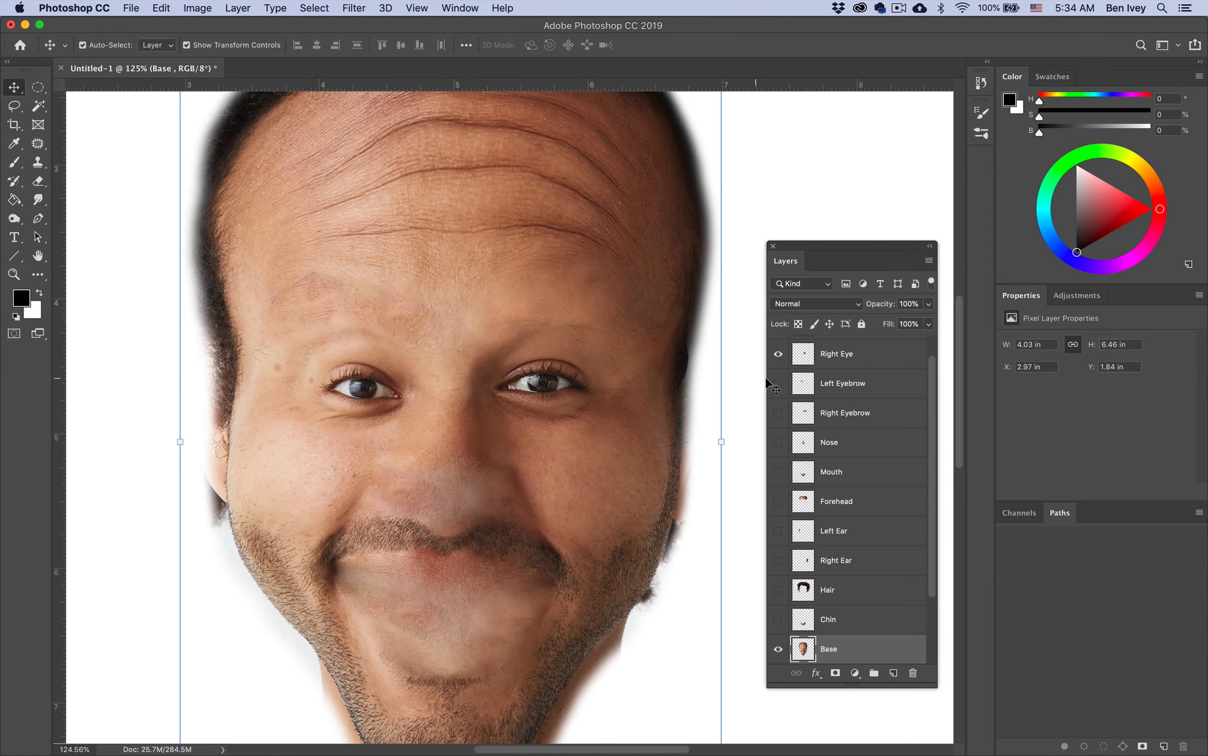
Step: Select the Right Eye layer and set up the Eraser tool with 0% brush hardness
{"action": "left_click", "coordinate": [849, 357]}
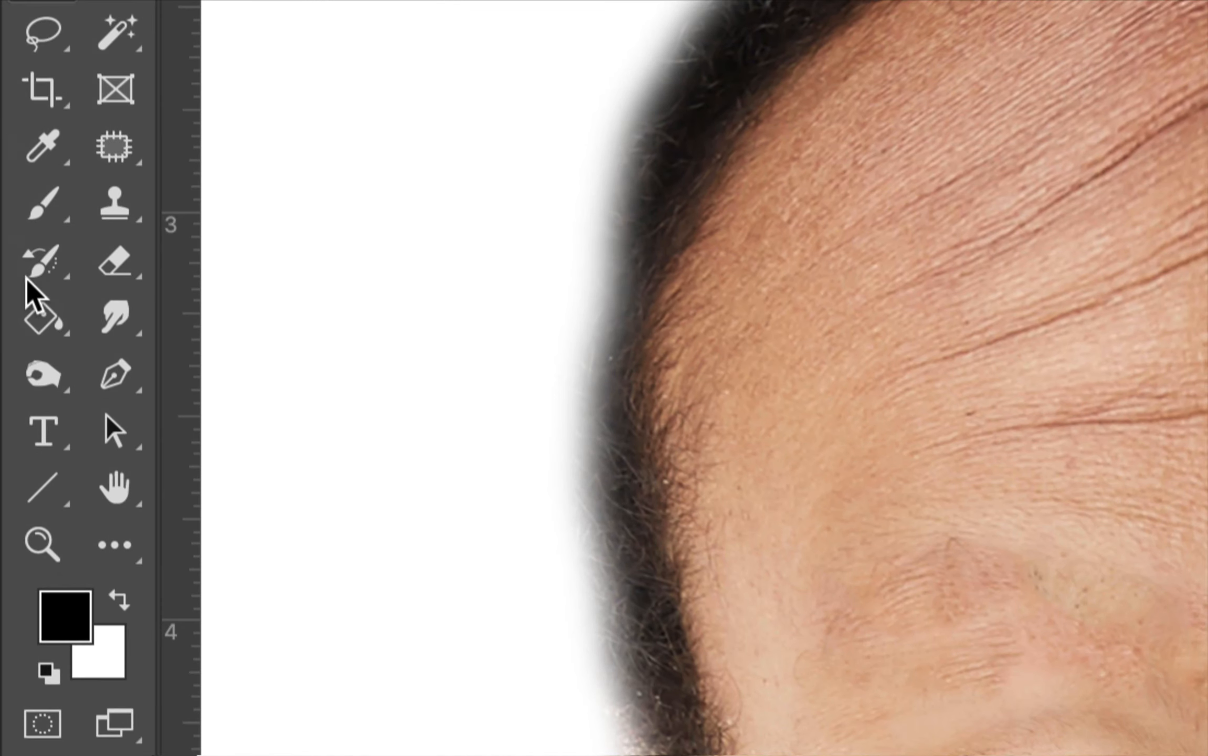
{"action": "left_click", "coordinate": [113, 261]}
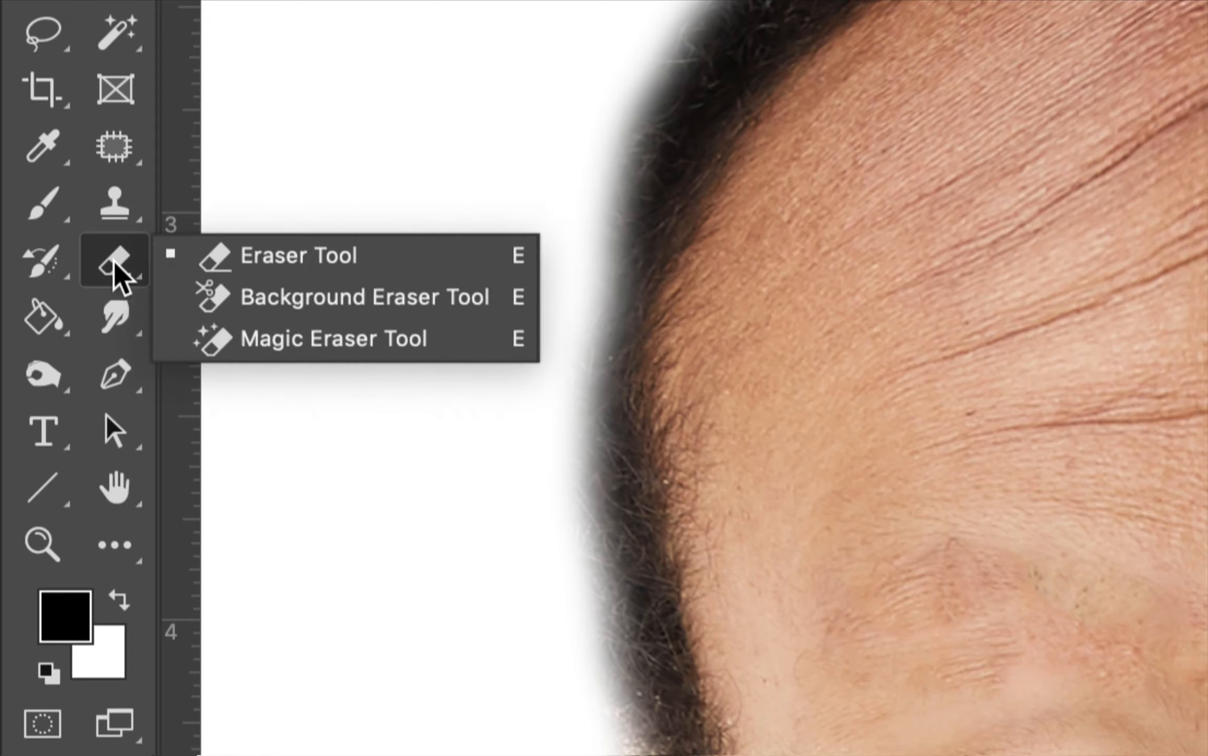
{"action": "left_click", "coordinate": [251, 260]}
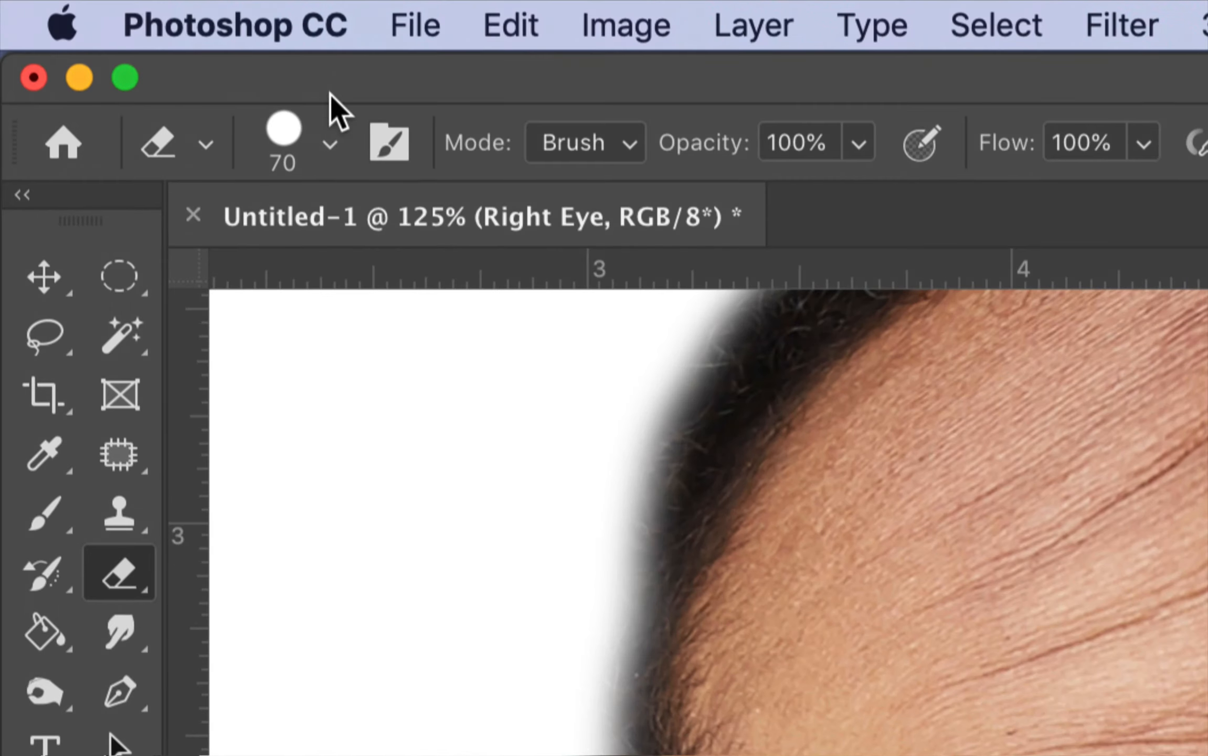
{"action": "left_click", "coordinate": [329, 139]}
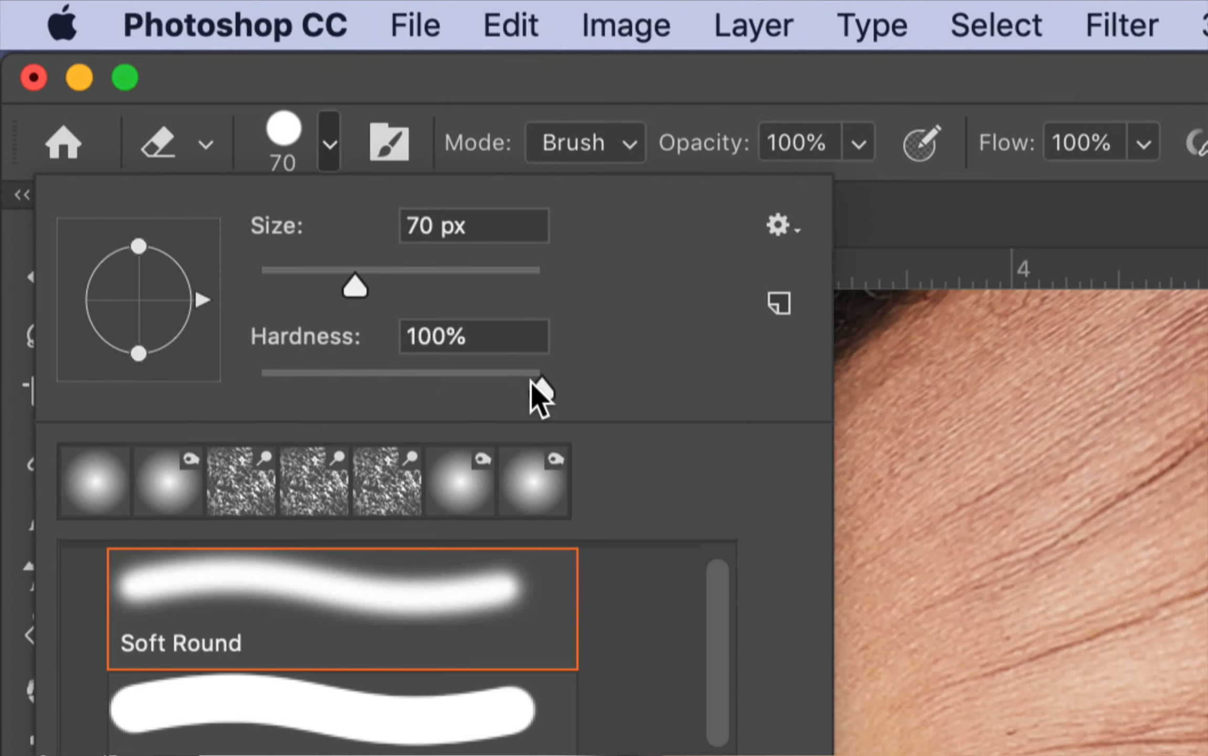
{"action": "mouse_move", "coordinate": [539, 399]}
{"action": "left_mouse_down"}
{"action": "mouse_move", "coordinate": [340, 399]}
{"action": "mouse_move", "coordinate": [229, 372]}
{"action": "left_mouse_up"}
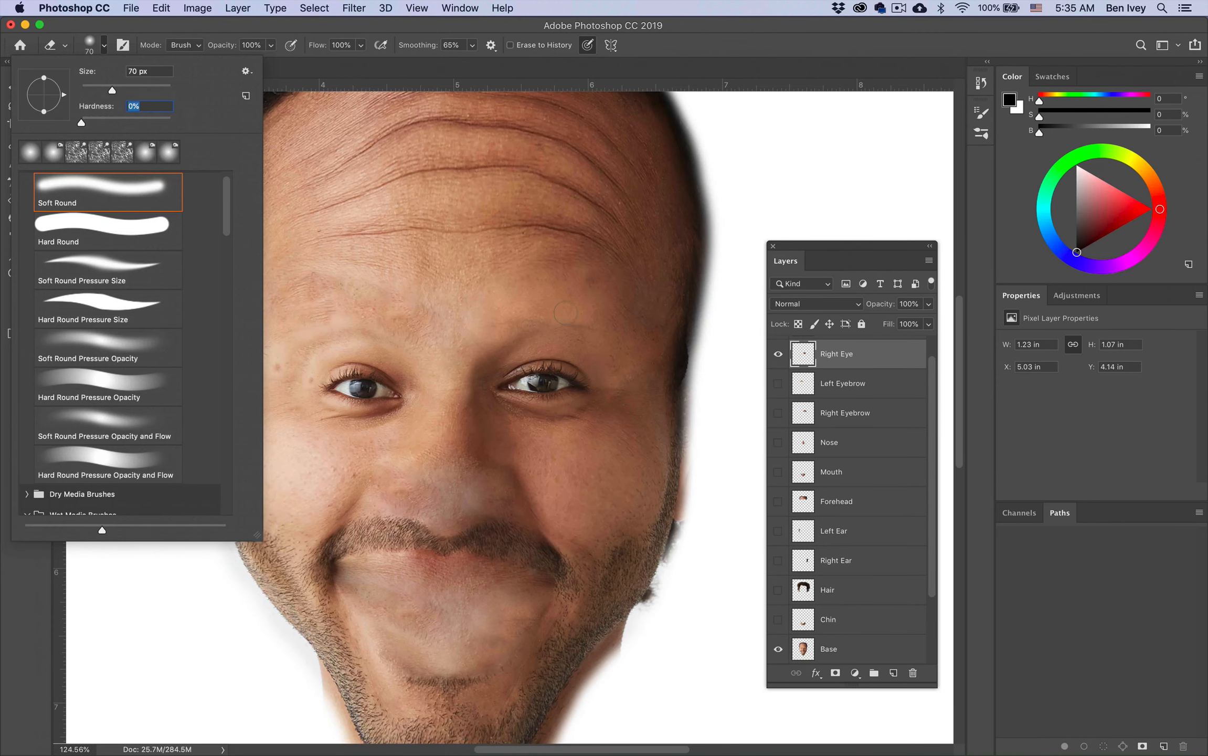
{"action": "left_click", "coordinate": [566, 313]}
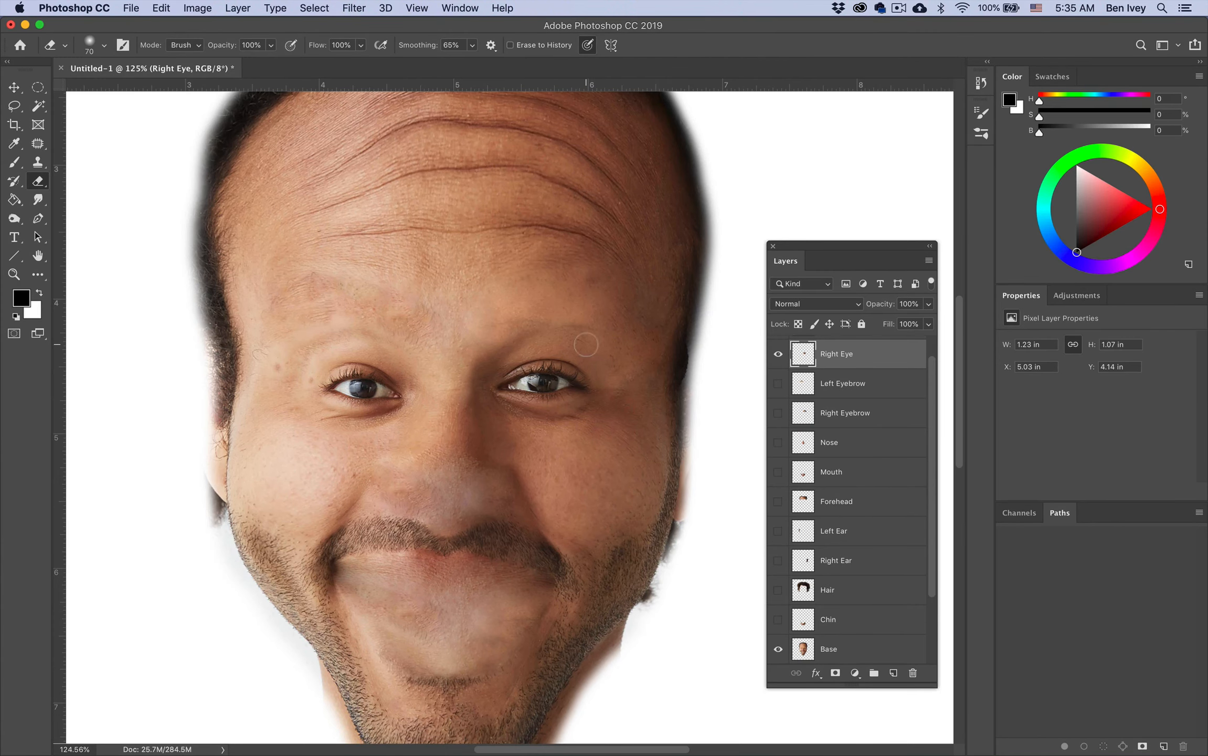
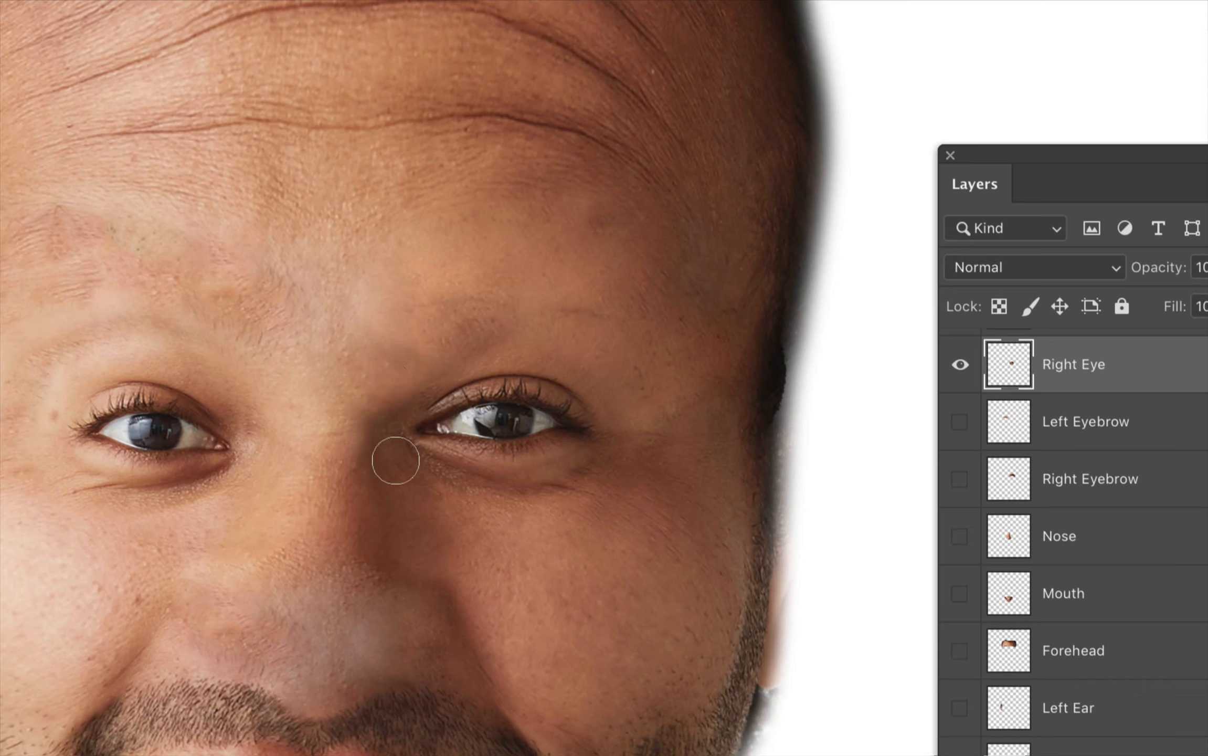
Step: Erase the edges of the Left Eye layer below the eye, above it and at its outer side to blend it
{"action": "scroll", "coordinate": [1101, 513], "scroll_direction": "up", "scroll_amount": 1}
{"action": "left_click", "coordinate": [1093, 365]}
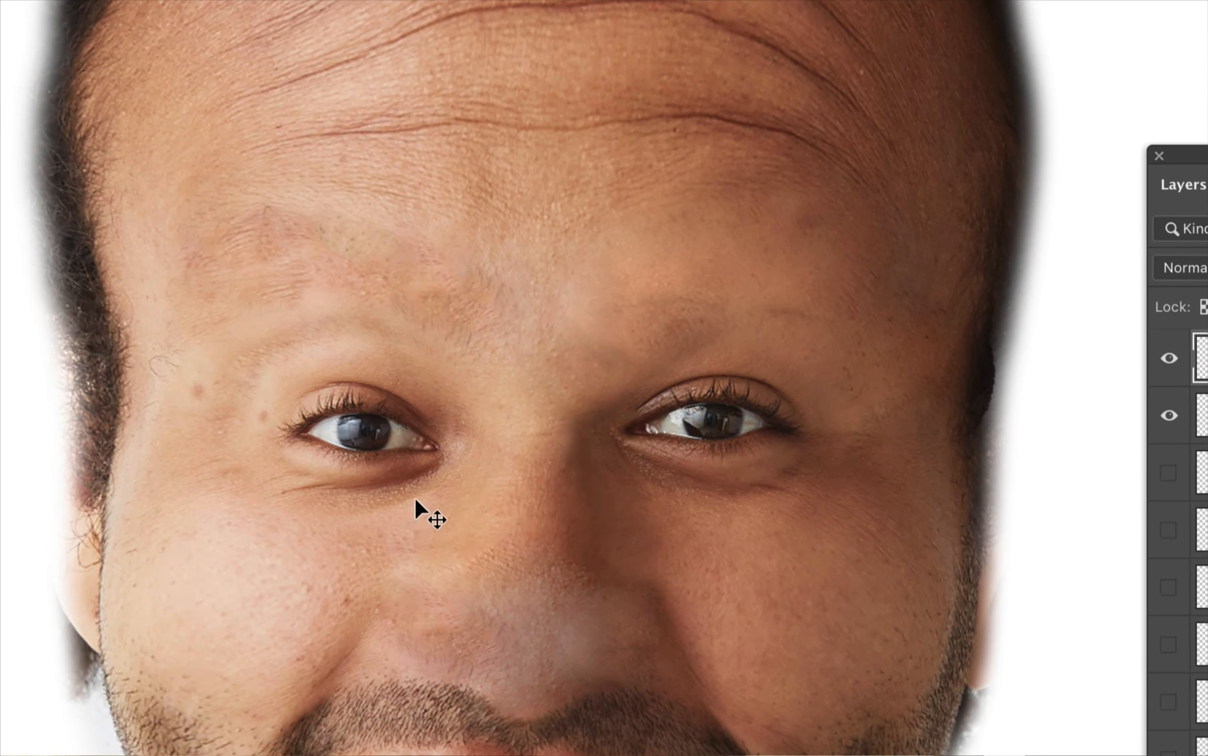
{"action": "left_click_drag", "start_coordinate": [380, 513], "coordinate": [421, 511]}
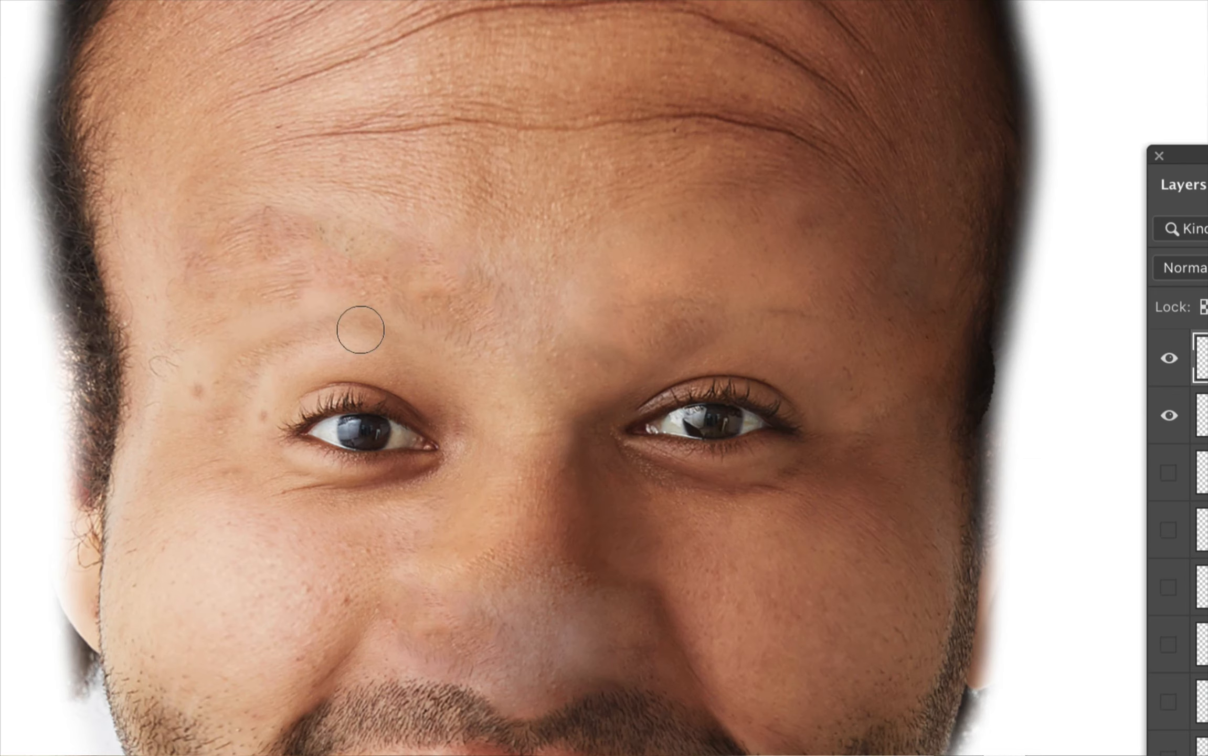
{"action": "left_click_drag", "start_coordinate": [362, 328], "coordinate": [311, 332]}
{"action": "left_click_drag", "start_coordinate": [268, 380], "coordinate": [264, 414]}
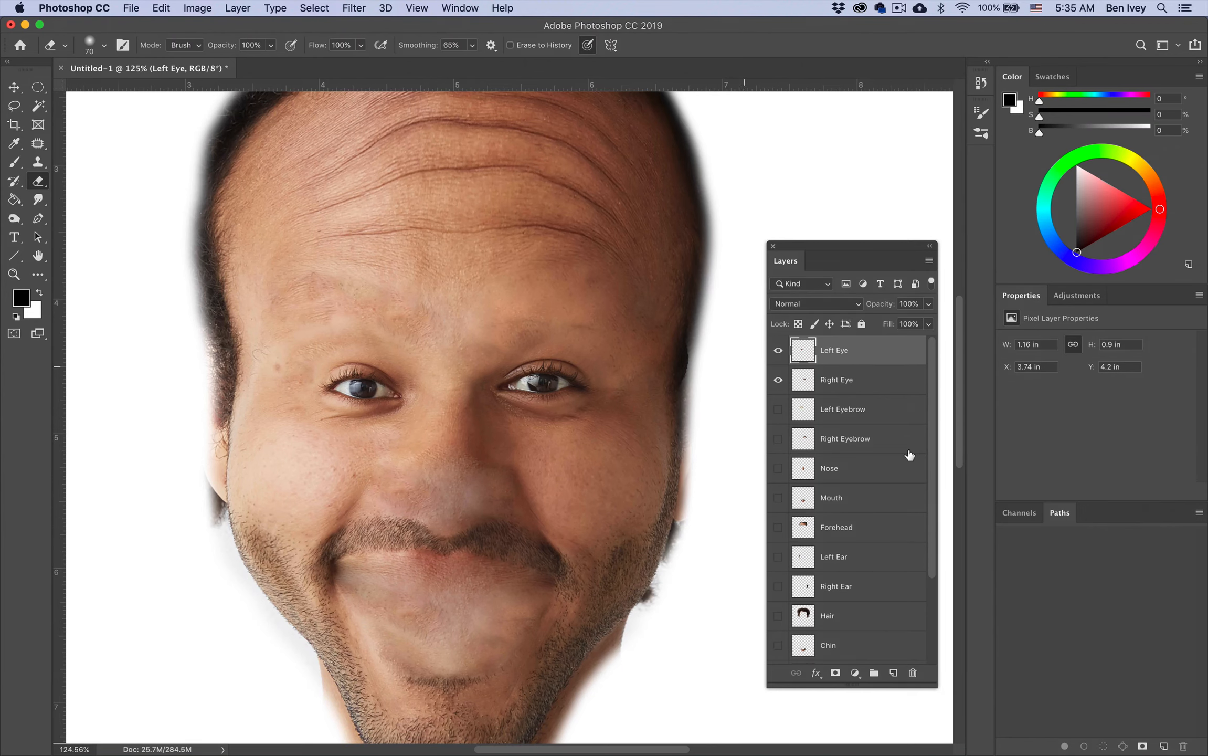
Step: Show the Left Eyebrow layer, rotate it to -12.39°, scale it to 122.94% and position it above the left eye
{"action": "left_click", "coordinate": [778, 409]}
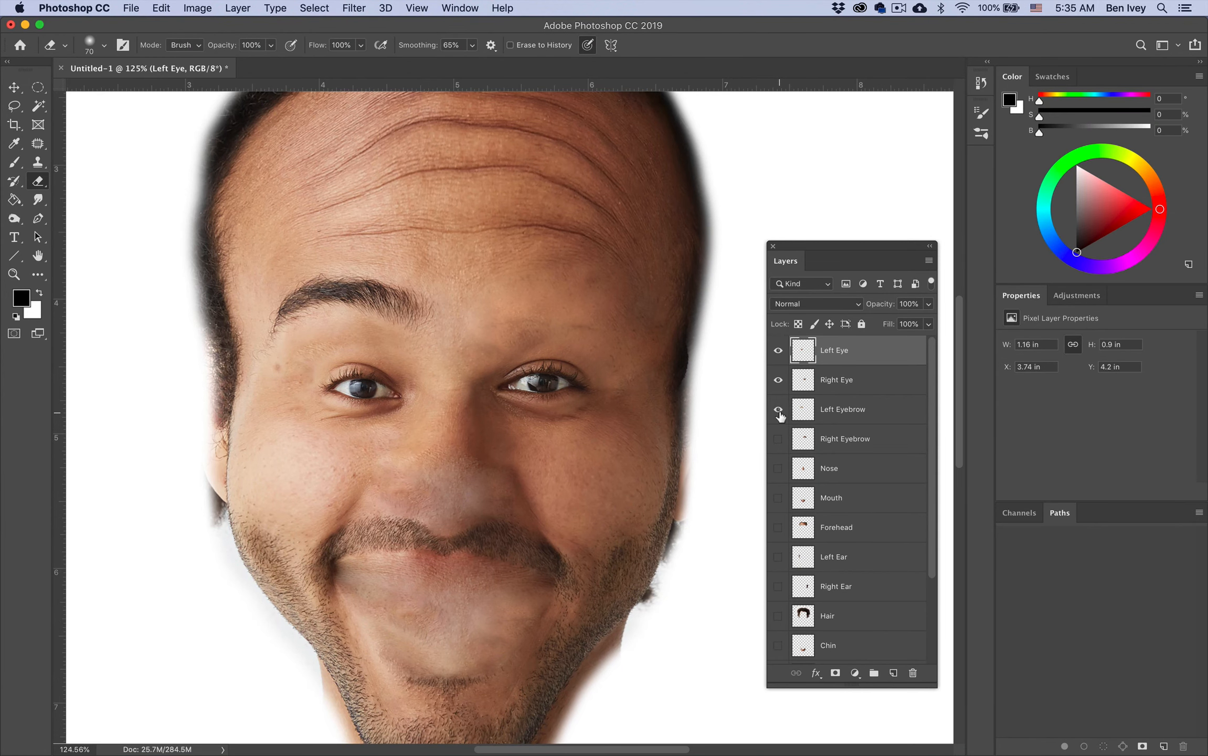
{"action": "left_click", "coordinate": [836, 419]}
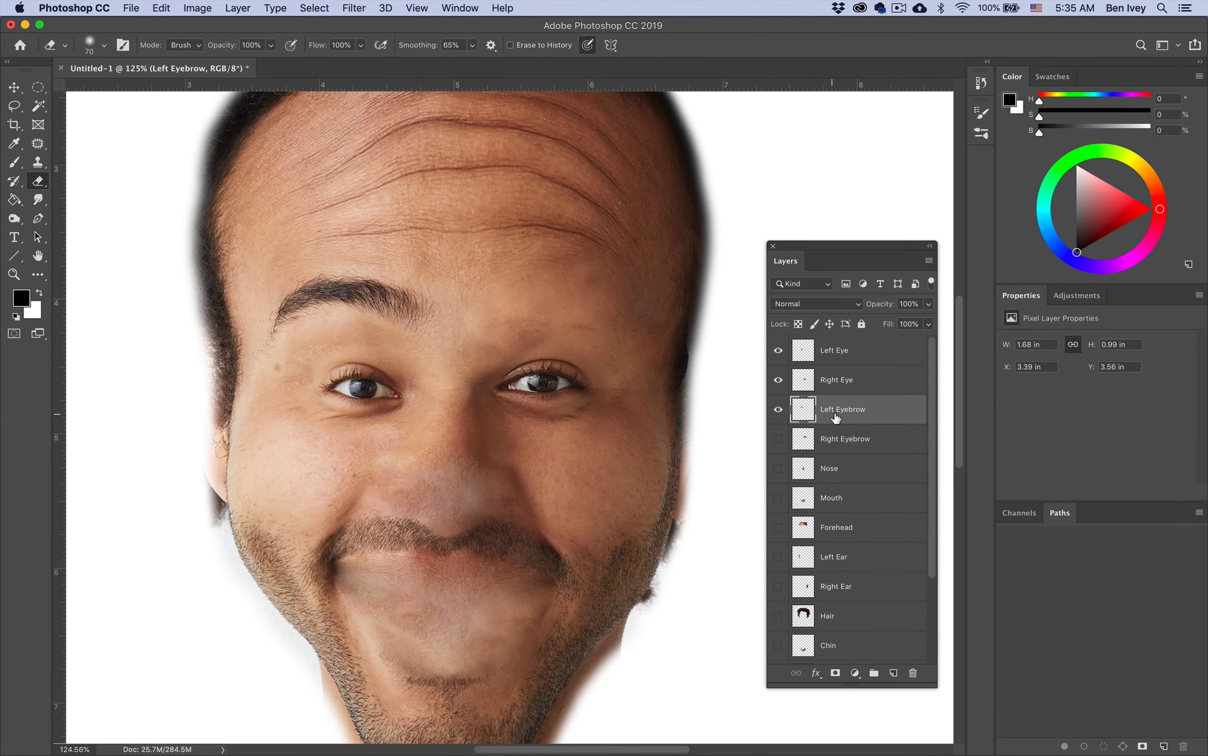
{"action": "left_click", "coordinate": [14, 88]}
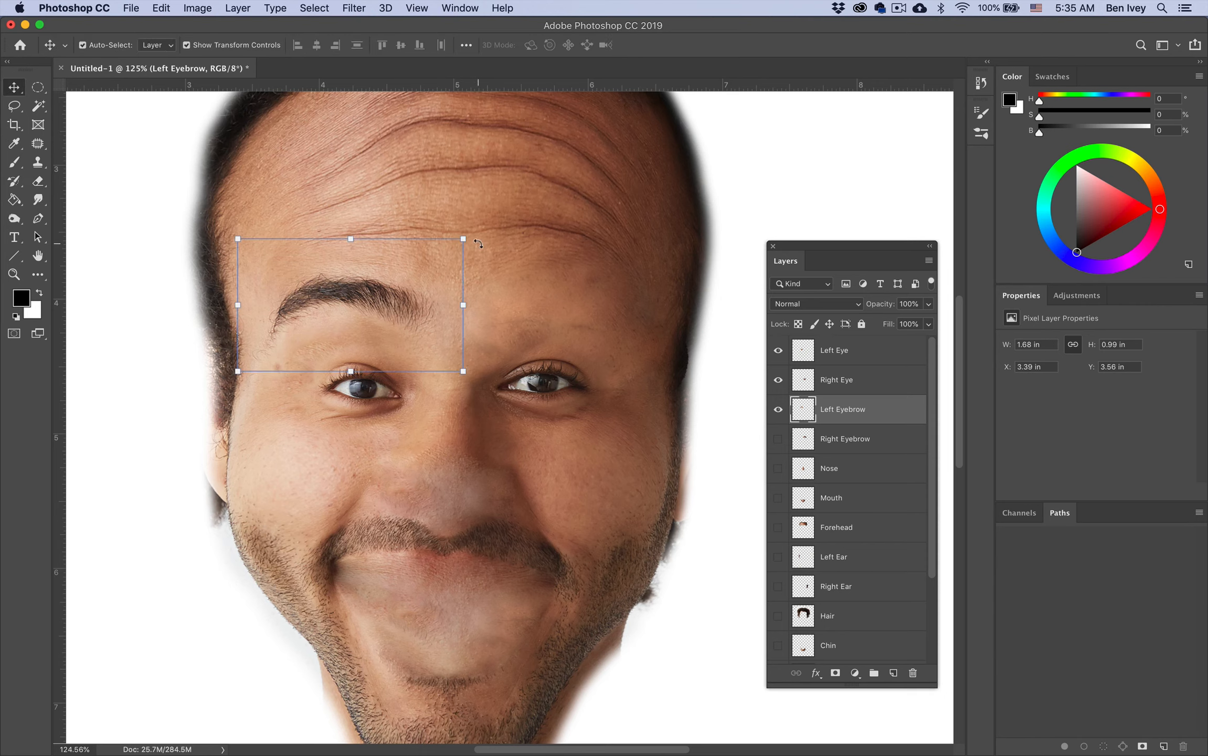
{"action": "left_click_drag", "start_coordinate": [472, 233], "coordinate": [478, 191]}
{"action": "left_click_drag", "start_coordinate": [422, 286], "coordinate": [409, 297]}
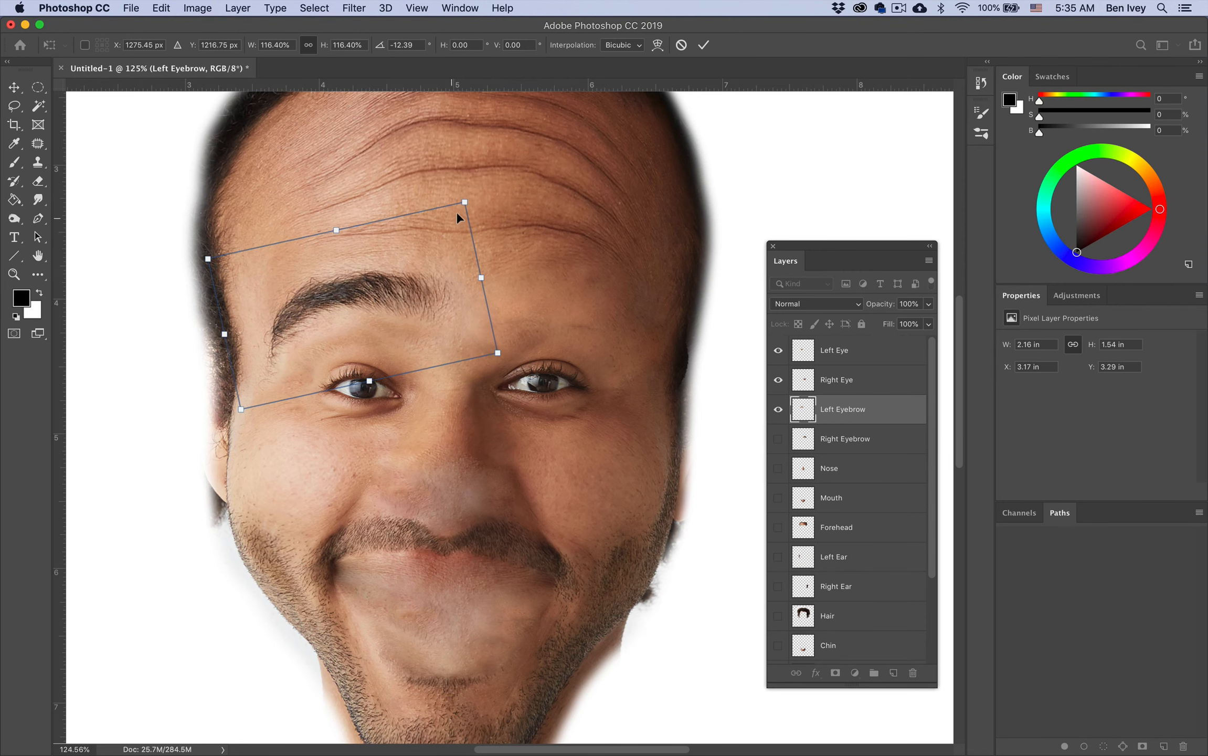
{"action": "mouse_move", "coordinate": [466, 204]}
{"action": "left_mouse_down"}
{"action": "mouse_move", "coordinate": [486, 174]}
{"action": "mouse_move", "coordinate": [477, 190]}
{"action": "left_mouse_up"}
{"action": "left_click_drag", "start_coordinate": [418, 281], "coordinate": [408, 295]}
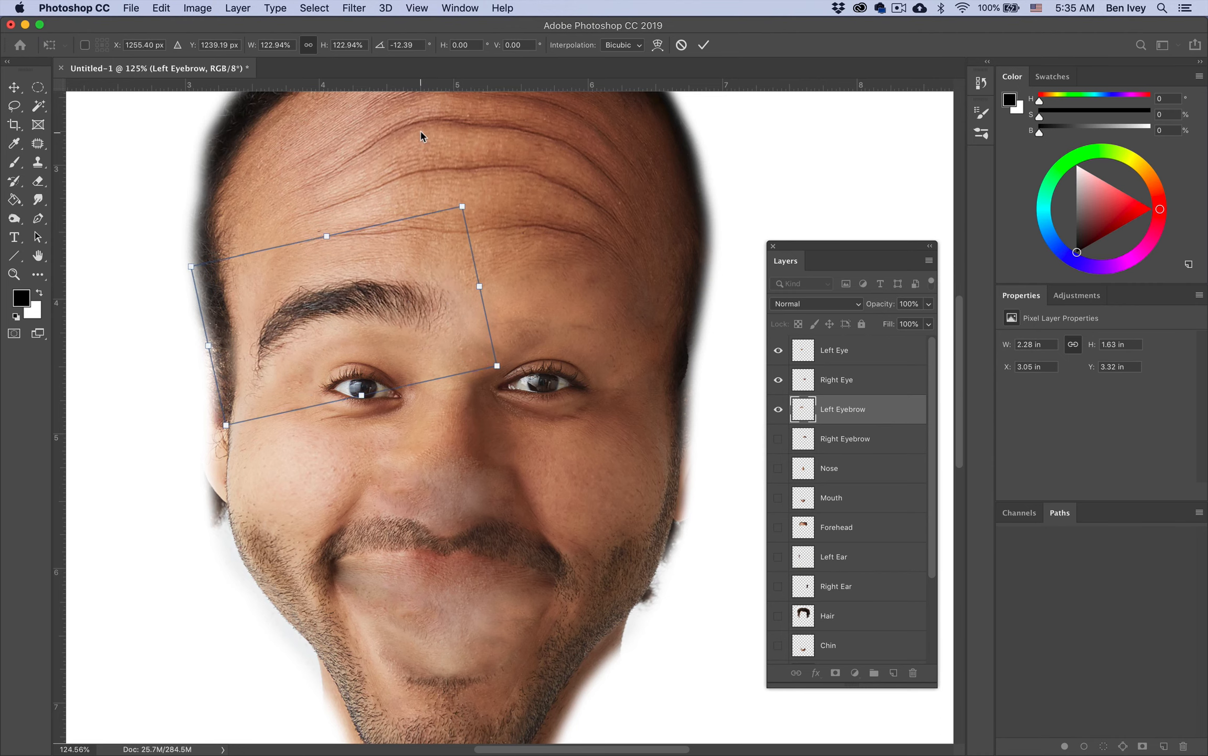
{"action": "left_click", "coordinate": [703, 45]}
Step: Show the Right Eyebrow layer, rotate it to 15.44° and position it above the right eye
{"action": "left_click", "coordinate": [615, 274]}
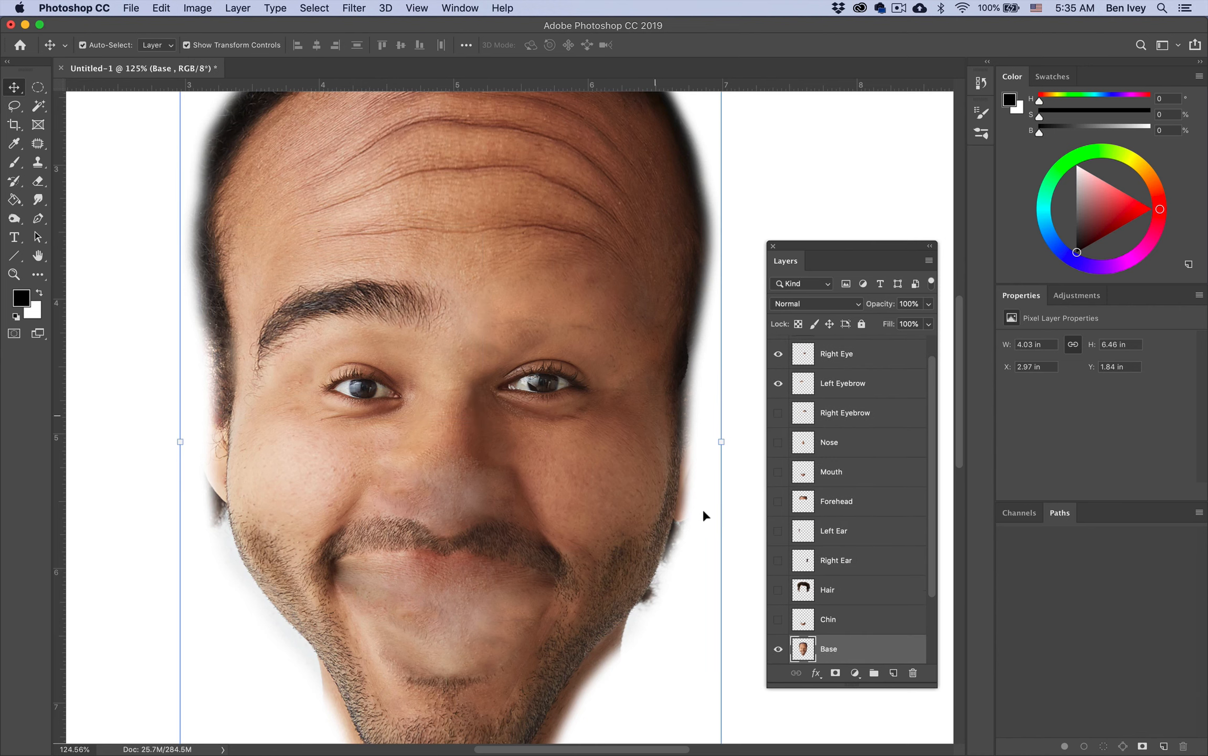
{"action": "left_click", "coordinate": [742, 445]}
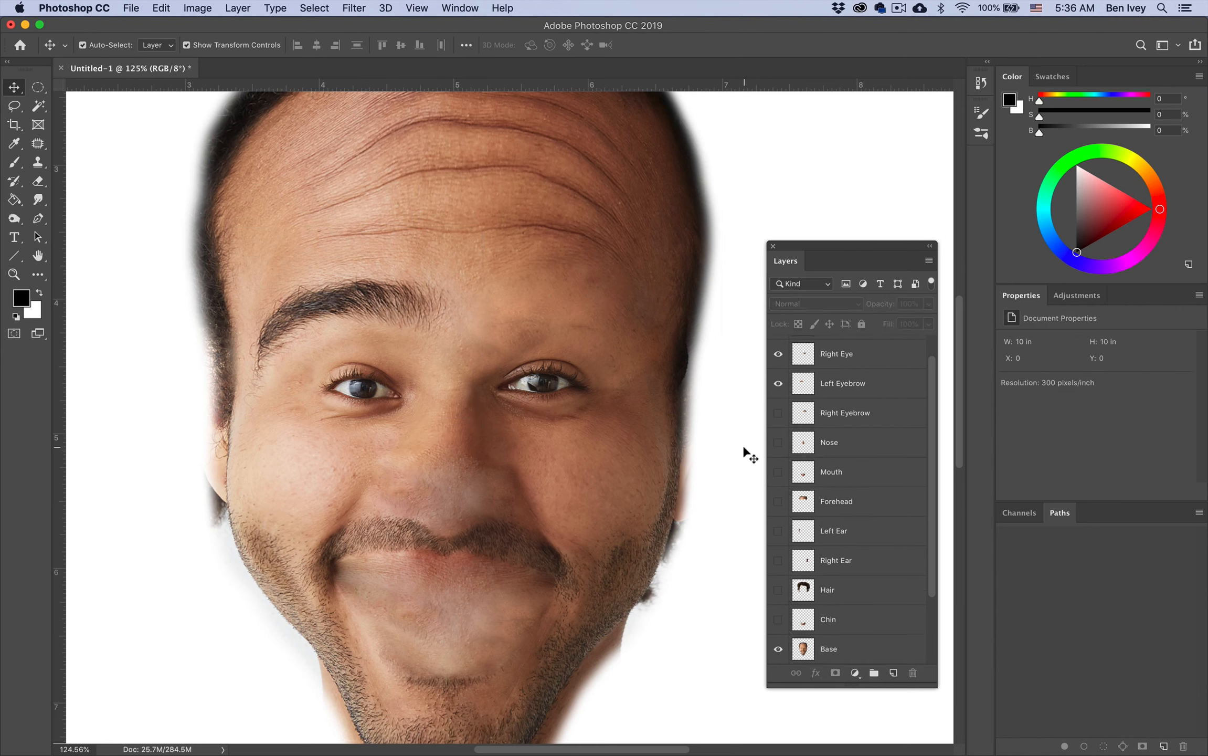
{"action": "left_click", "coordinate": [843, 414]}
{"action": "left_click", "coordinate": [778, 413]}
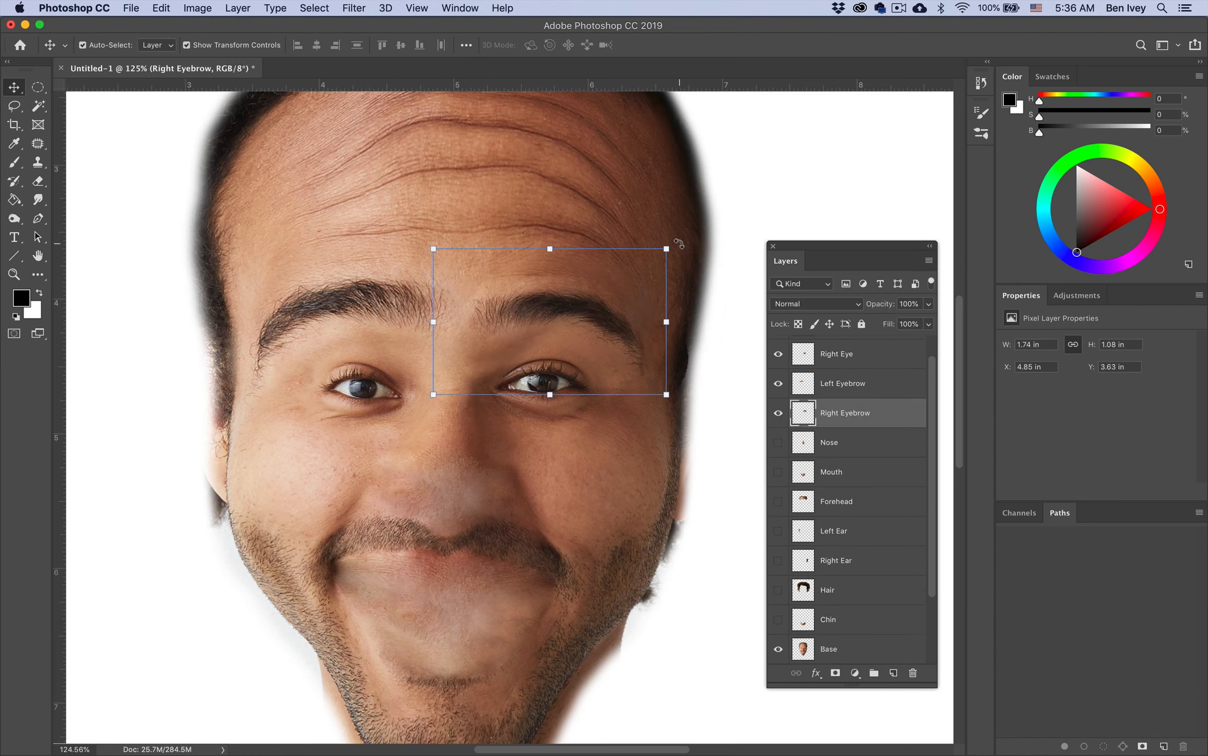
{"action": "left_click_drag", "start_coordinate": [677, 242], "coordinate": [690, 278]}
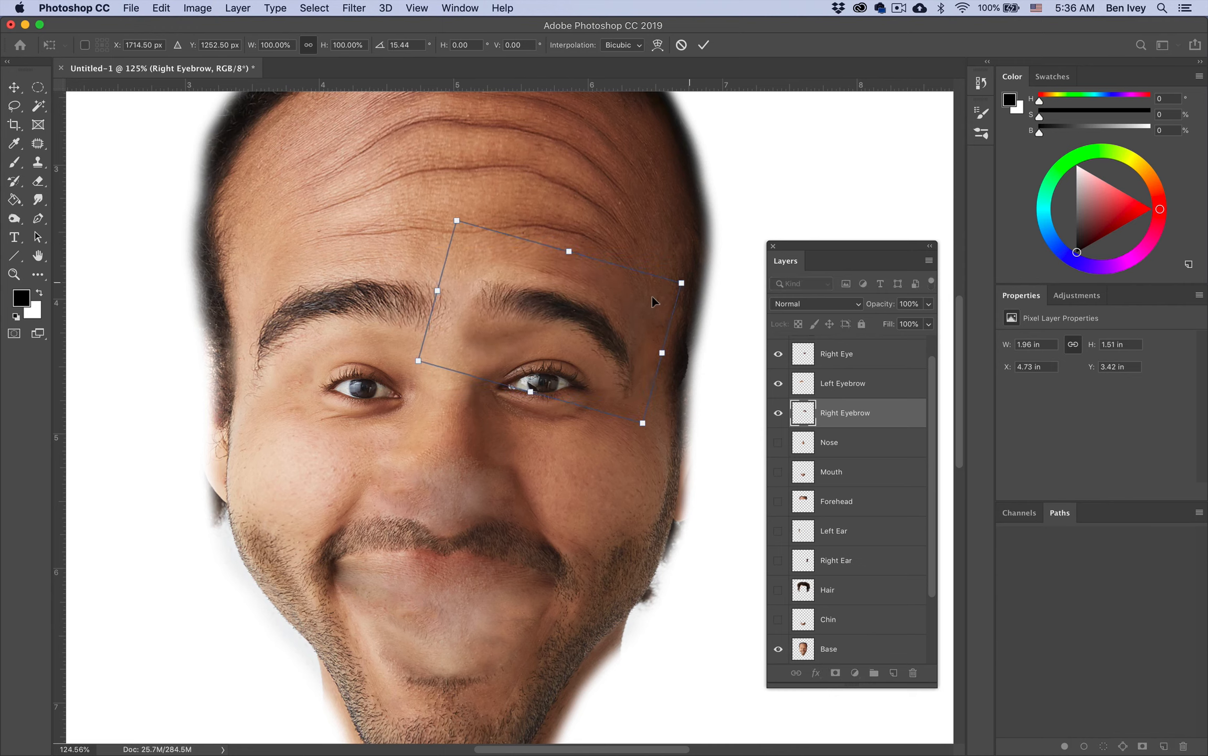
{"action": "left_click_drag", "start_coordinate": [602, 318], "coordinate": [611, 316]}
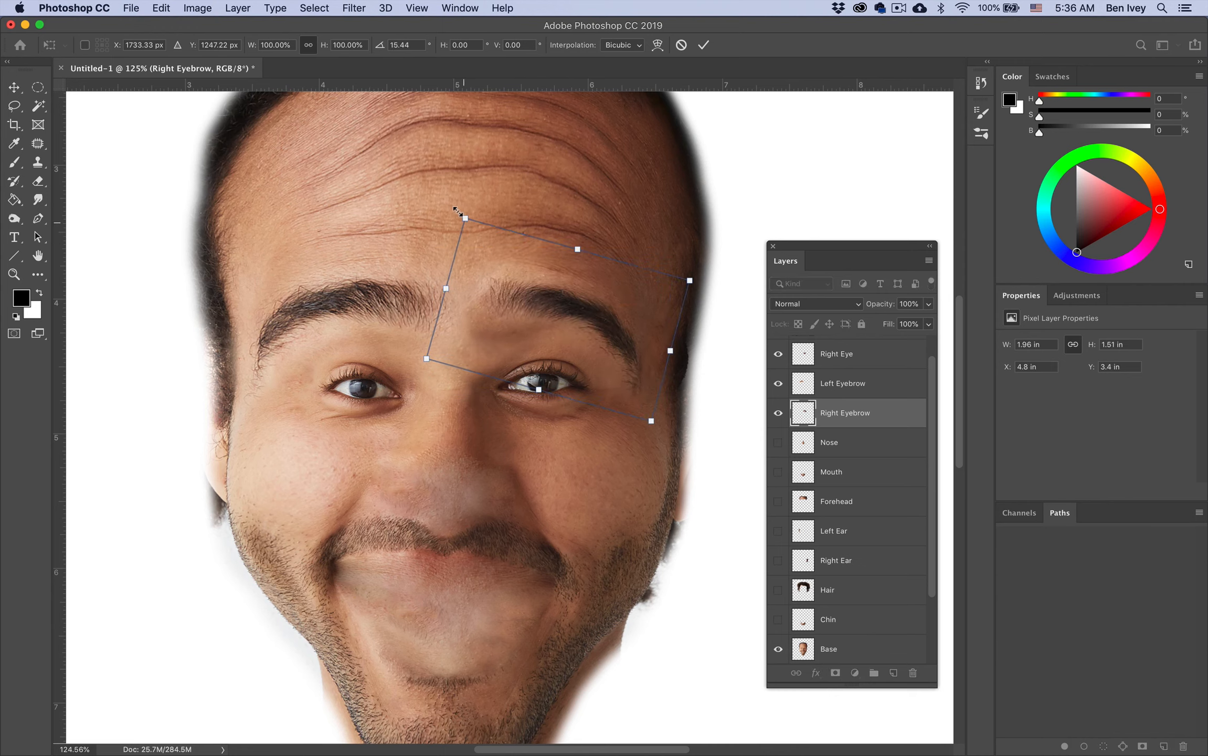
Step: Scale the Right Eyebrow layer to 113.17%, reposition it level with the left eyebrow and apply the transform
{"action": "left_click_drag", "start_coordinate": [455, 211], "coordinate": [434, 184]}
{"action": "mouse_move", "coordinate": [512, 287]}
{"action": "left_mouse_down"}
{"action": "mouse_move", "coordinate": [519, 297]}
{"action": "mouse_move", "coordinate": [528, 288]}
{"action": "left_mouse_up"}
{"action": "left_click_drag", "start_coordinate": [408, 349], "coordinate": [413, 348]}
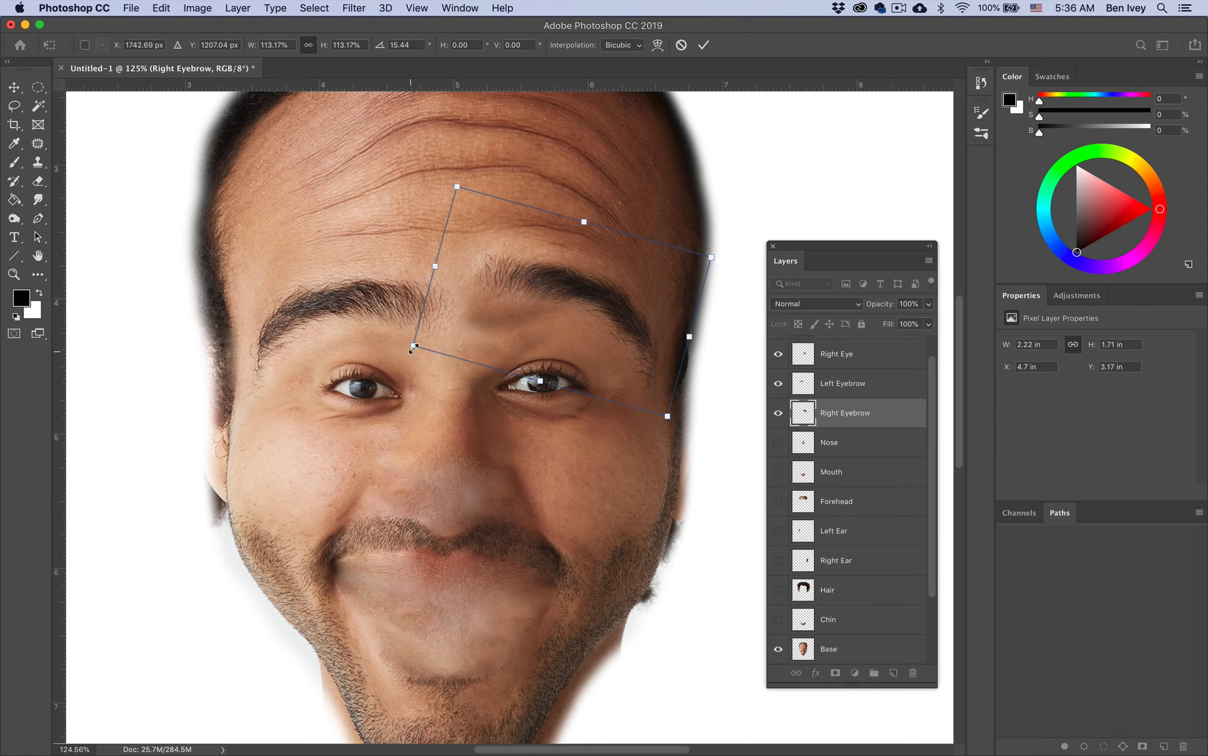
{"action": "left_click_drag", "start_coordinate": [543, 295], "coordinate": [538, 313]}
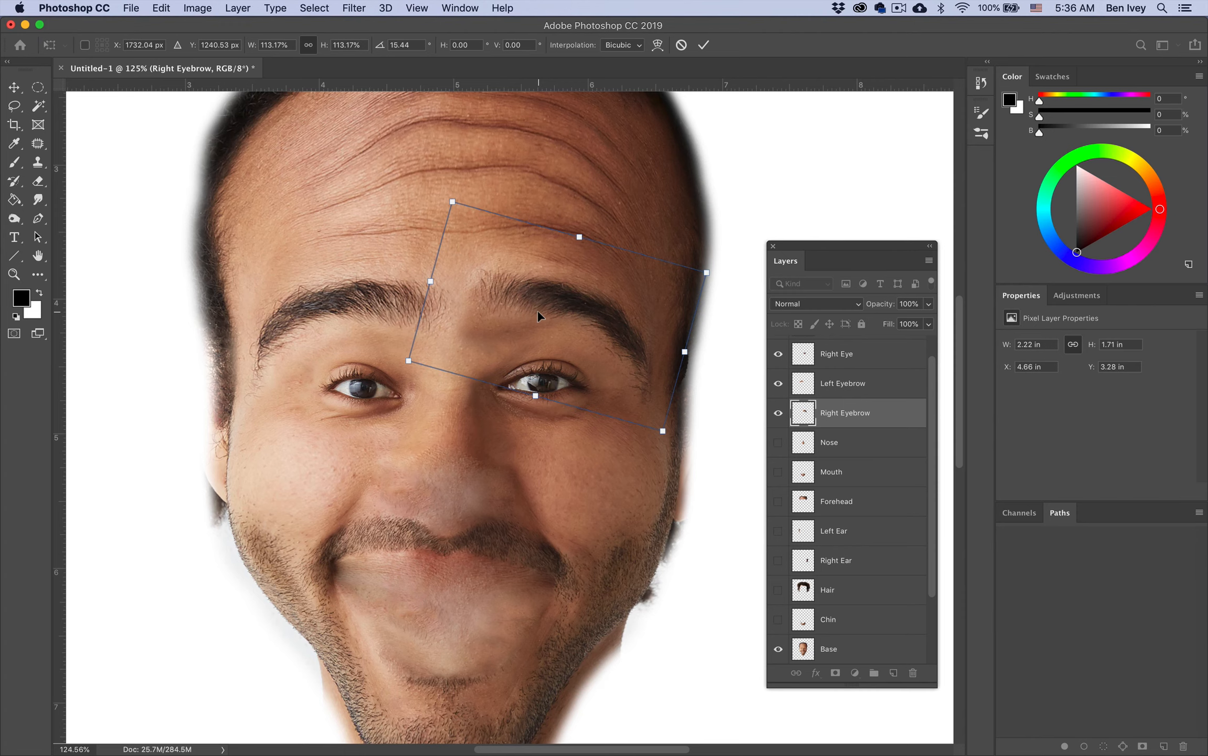
{"action": "key", "text": "Return"}
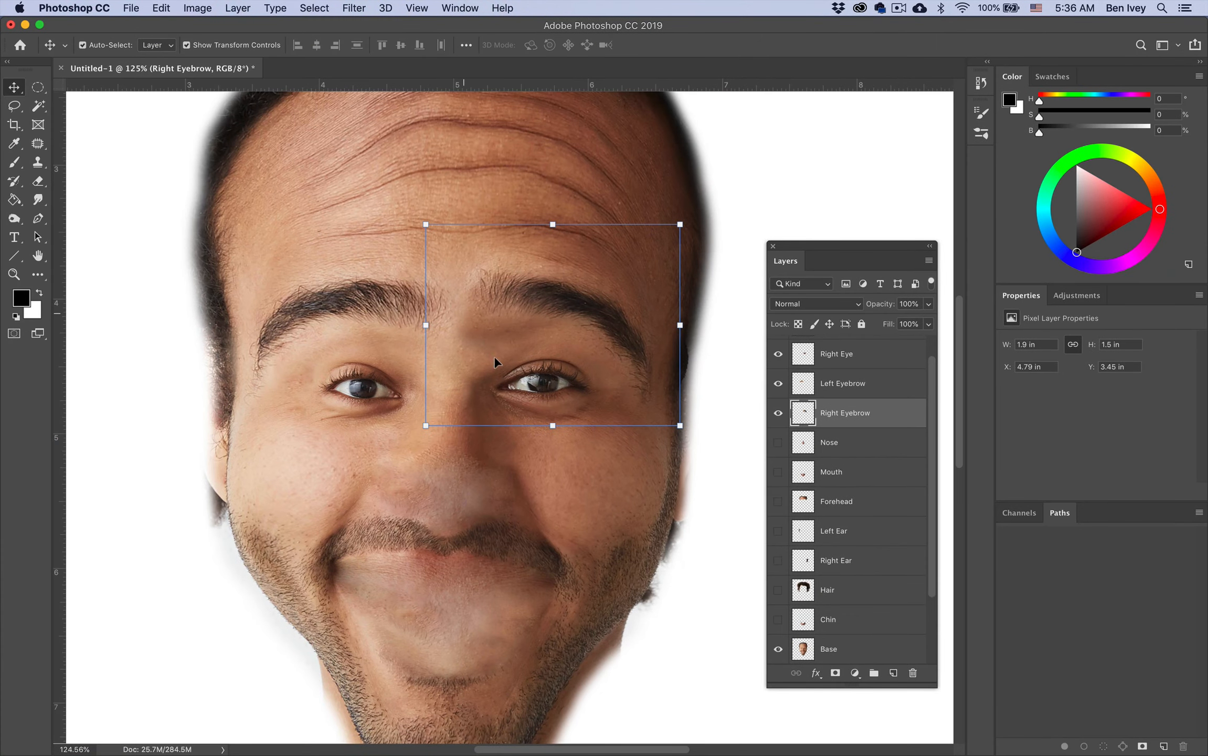
Step: Erase the skin edges around the Right Eyebrow layer and blend both eyebrow layers with the Eraser opacity set to 71%
{"action": "left_click", "coordinate": [38, 181]}
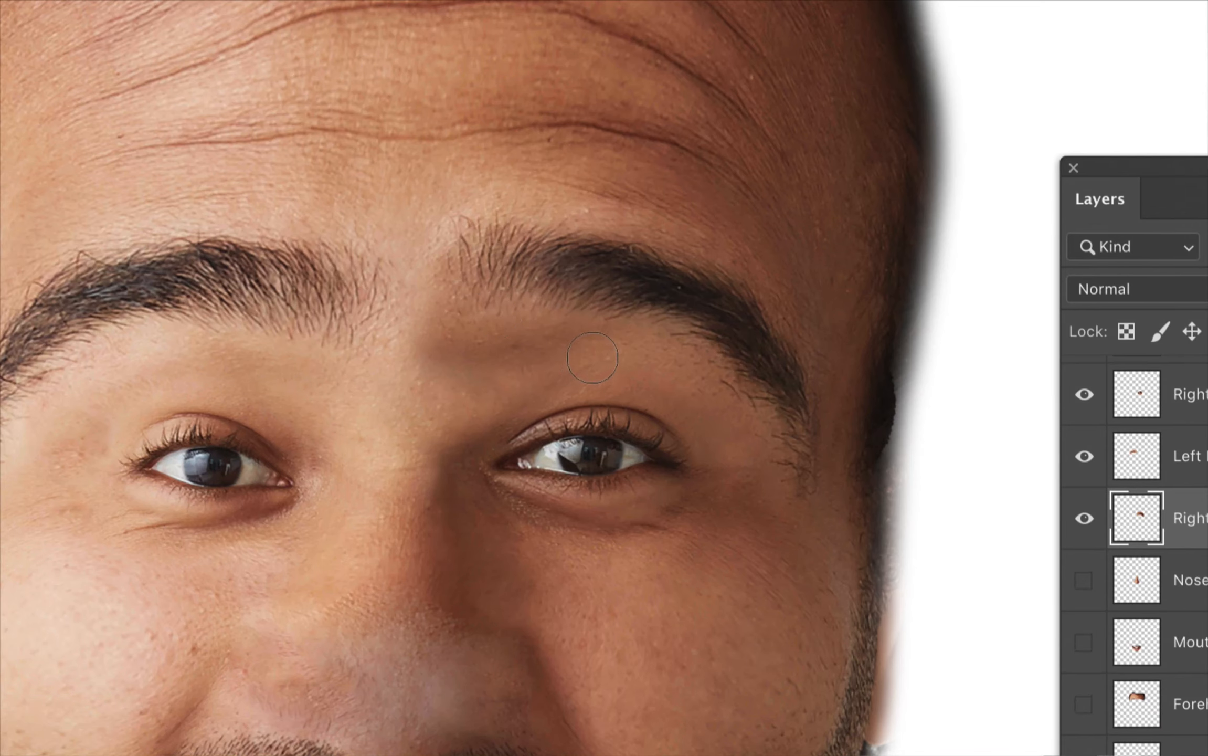
{"action": "mouse_move", "coordinate": [593, 357]}
{"action": "left_mouse_down"}
{"action": "mouse_move", "coordinate": [438, 351]}
{"action": "mouse_move", "coordinate": [509, 385]}
{"action": "mouse_move", "coordinate": [439, 366]}
{"action": "mouse_move", "coordinate": [418, 344]}
{"action": "mouse_move", "coordinate": [424, 368]}
{"action": "mouse_move", "coordinate": [474, 379]}
{"action": "mouse_move", "coordinate": [572, 362]}
{"action": "mouse_move", "coordinate": [482, 383]}
{"action": "mouse_move", "coordinate": [407, 372]}
{"action": "mouse_move", "coordinate": [432, 350]}
{"action": "left_mouse_up"}
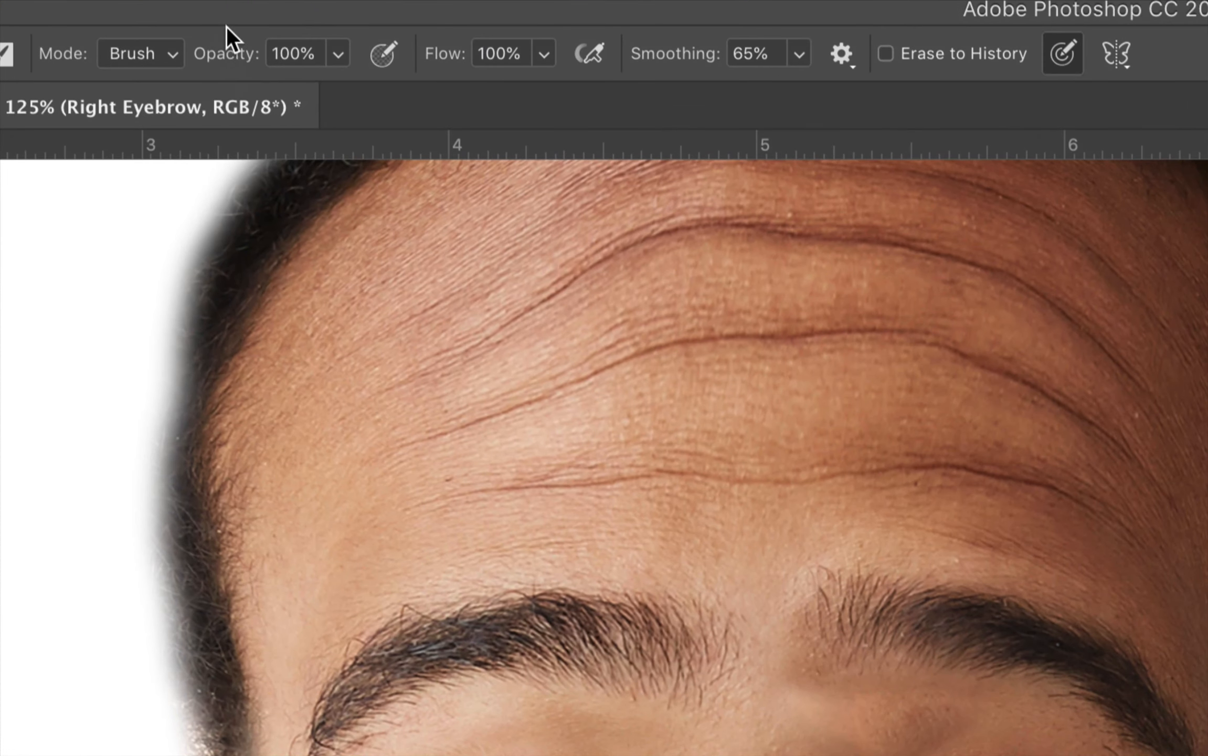
{"action": "left_click_drag", "start_coordinate": [224, 51], "coordinate": [178, 59]}
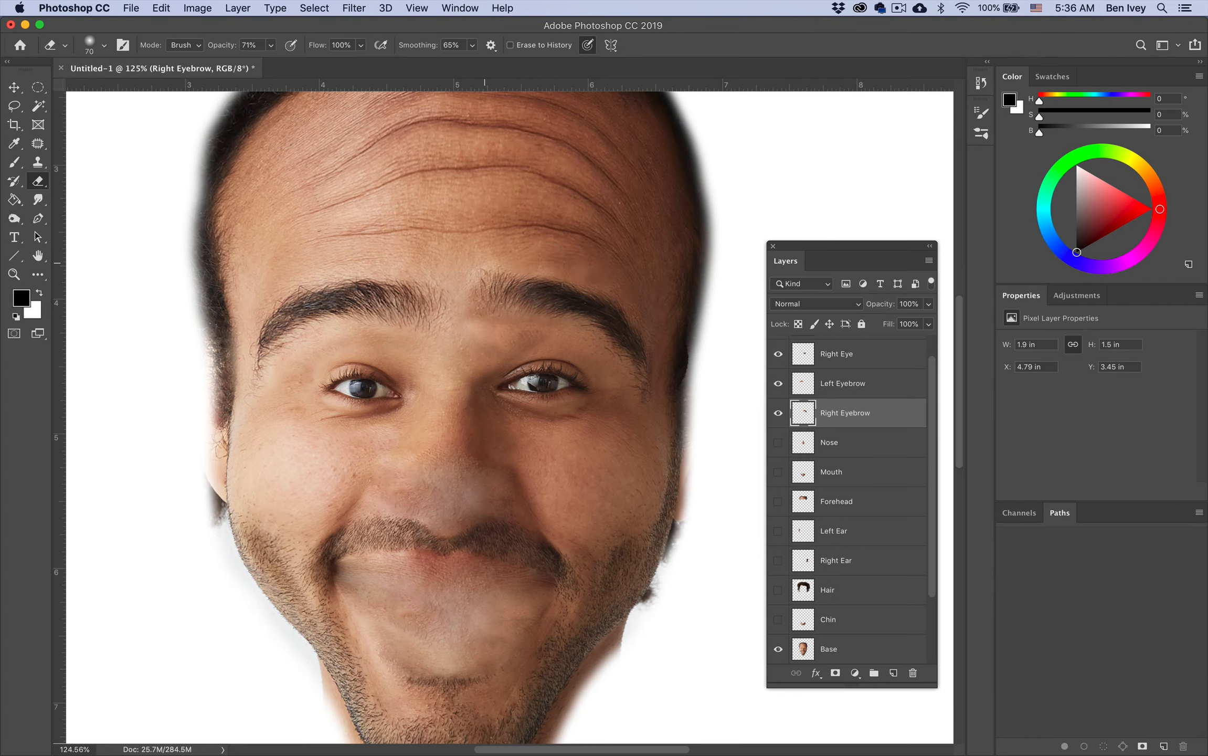
{"action": "left_click", "coordinate": [842, 393]}
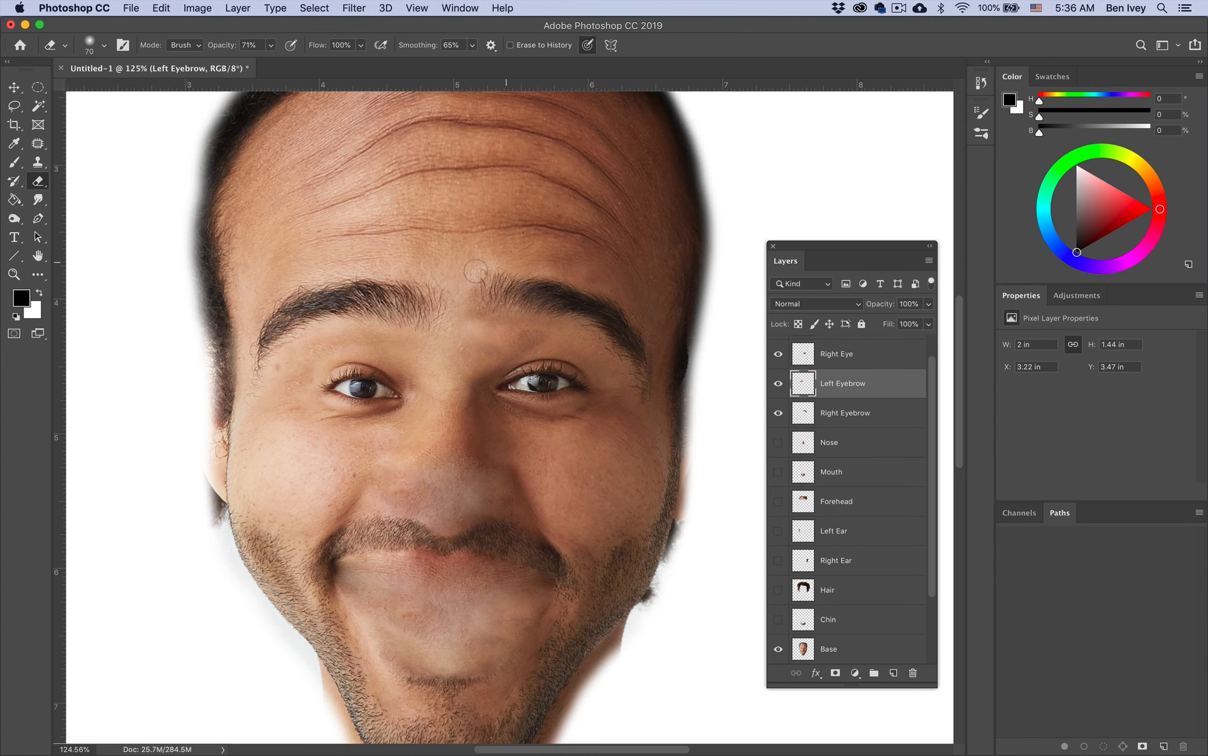
{"action": "left_click", "coordinate": [848, 412]}
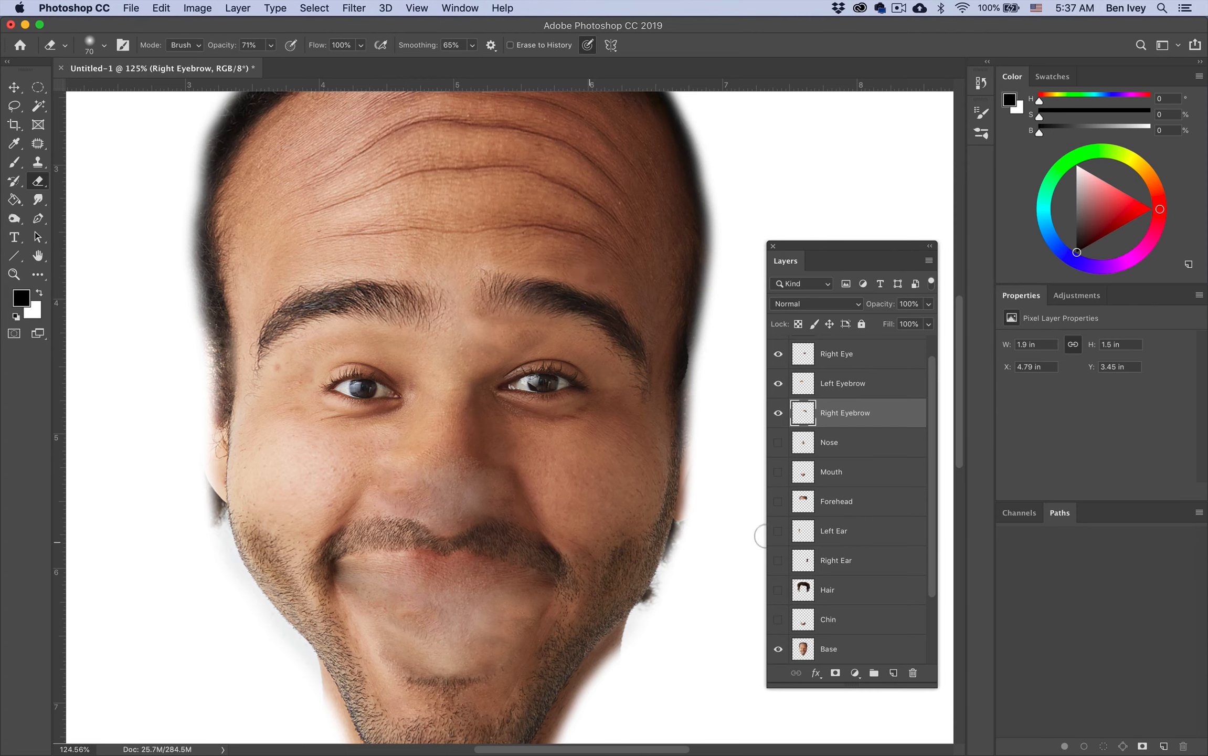
Step: Show the Nose layer, enlarge it to about 1.9 × 2.47 in and position it between the eyes and the moustache
{"action": "left_click", "coordinate": [831, 450]}
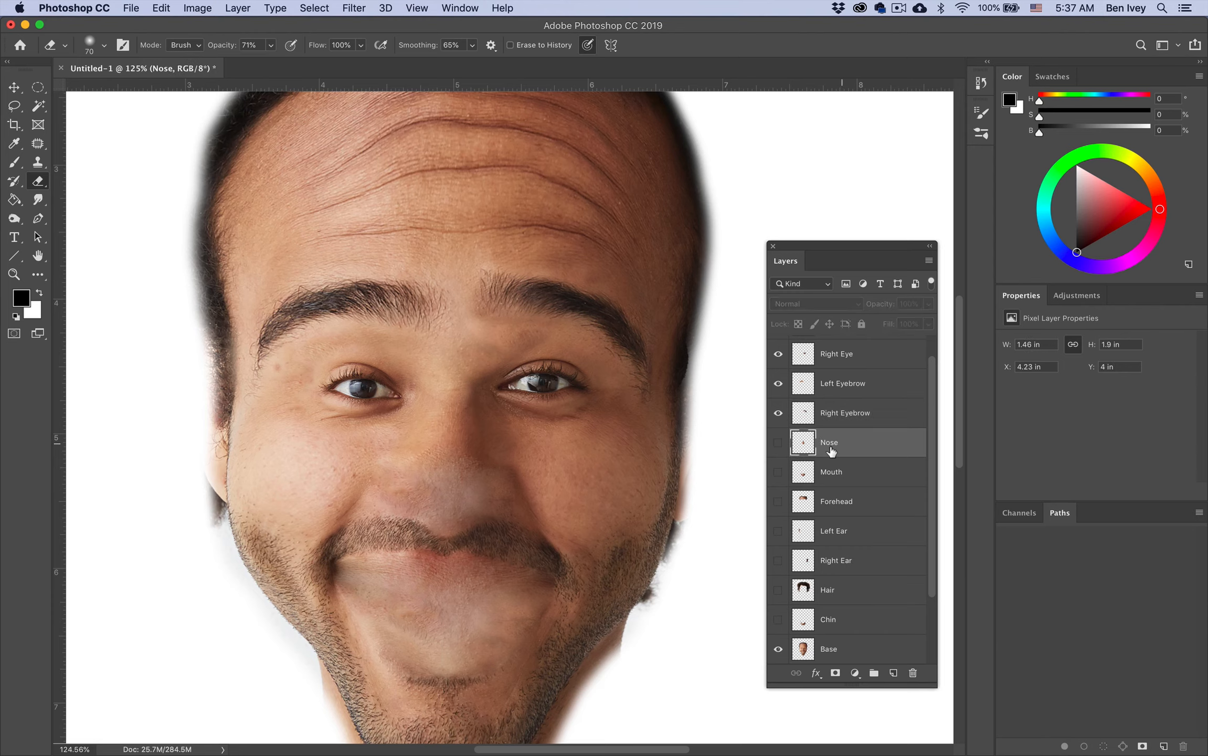
{"action": "left_click", "coordinate": [778, 444]}
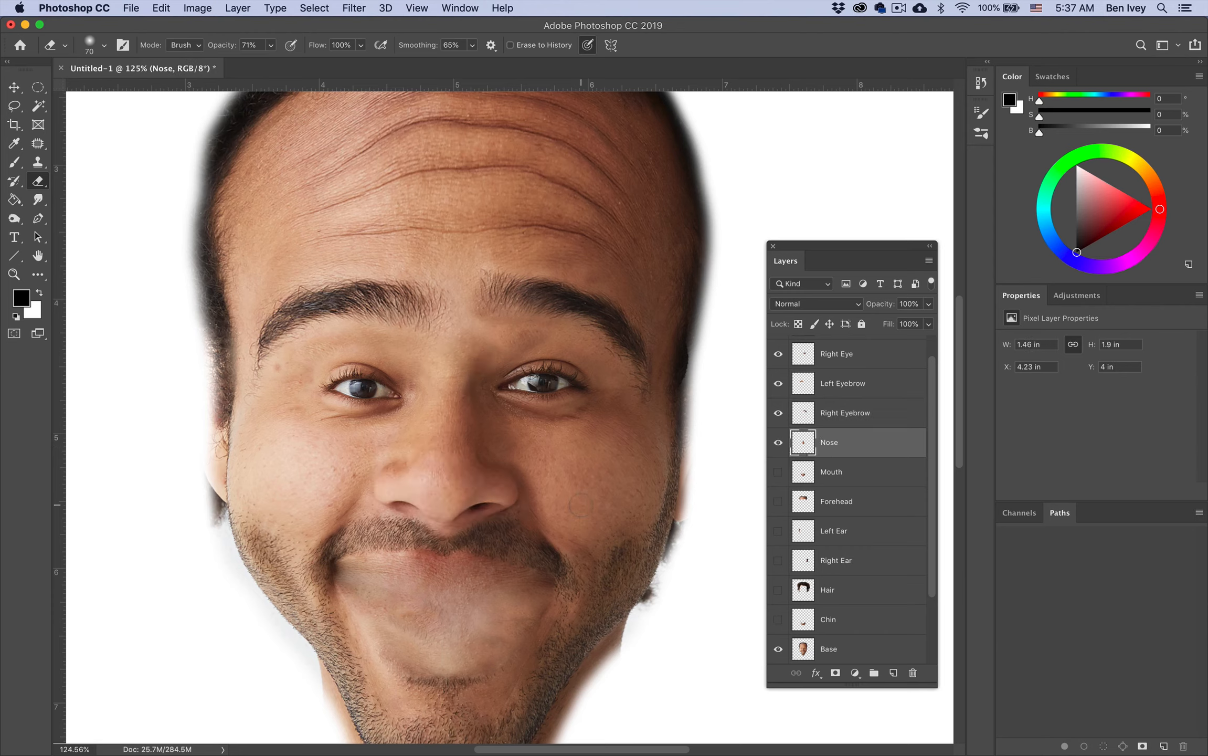
{"action": "left_click", "coordinate": [14, 87]}
{"action": "left_click_drag", "start_coordinate": [546, 299], "coordinate": [584, 248]}
{"action": "left_click_drag", "start_coordinate": [352, 247], "coordinate": [299, 224]}
{"action": "left_click_drag", "start_coordinate": [459, 442], "coordinate": [456, 473]}
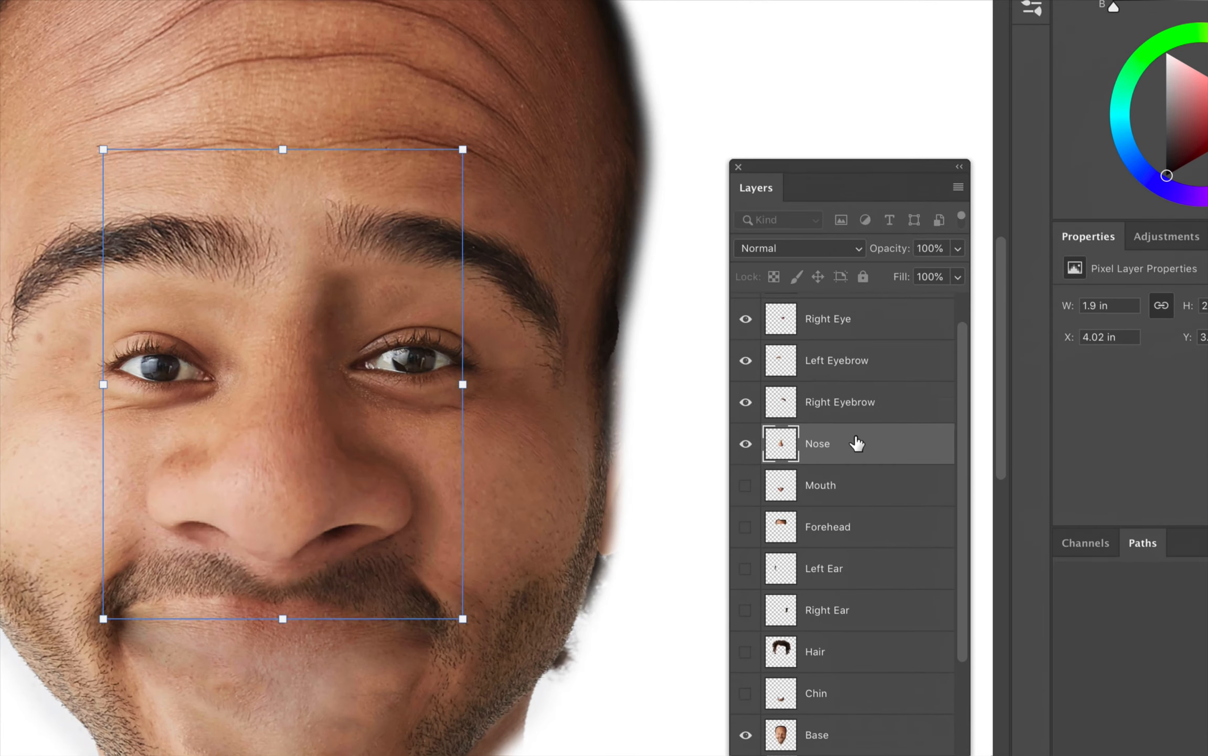
Step: Move the Nose layer to the top of the layer stack and scale it to 102.31%
{"action": "left_click_drag", "start_coordinate": [854, 439], "coordinate": [849, 311]}
{"action": "scroll", "coordinate": [855, 373], "scroll_direction": "up", "scroll_amount": 1}
{"action": "left_click_drag", "start_coordinate": [852, 372], "coordinate": [849, 310]}
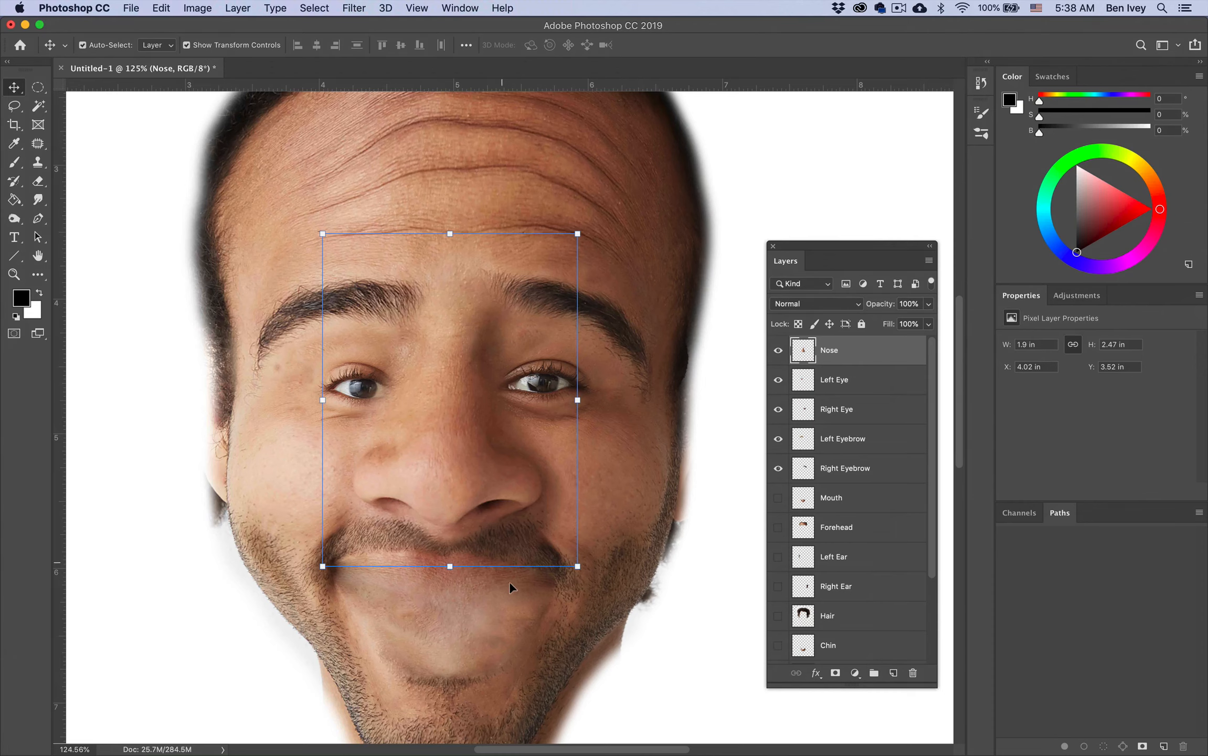
{"action": "mouse_move", "coordinate": [449, 575]}
{"action": "left_mouse_down"}
{"action": "mouse_move", "coordinate": [449, 548]}
{"action": "mouse_move", "coordinate": [449, 575]}
{"action": "left_mouse_up"}
{"action": "left_click_drag", "start_coordinate": [452, 394], "coordinate": [447, 444]}
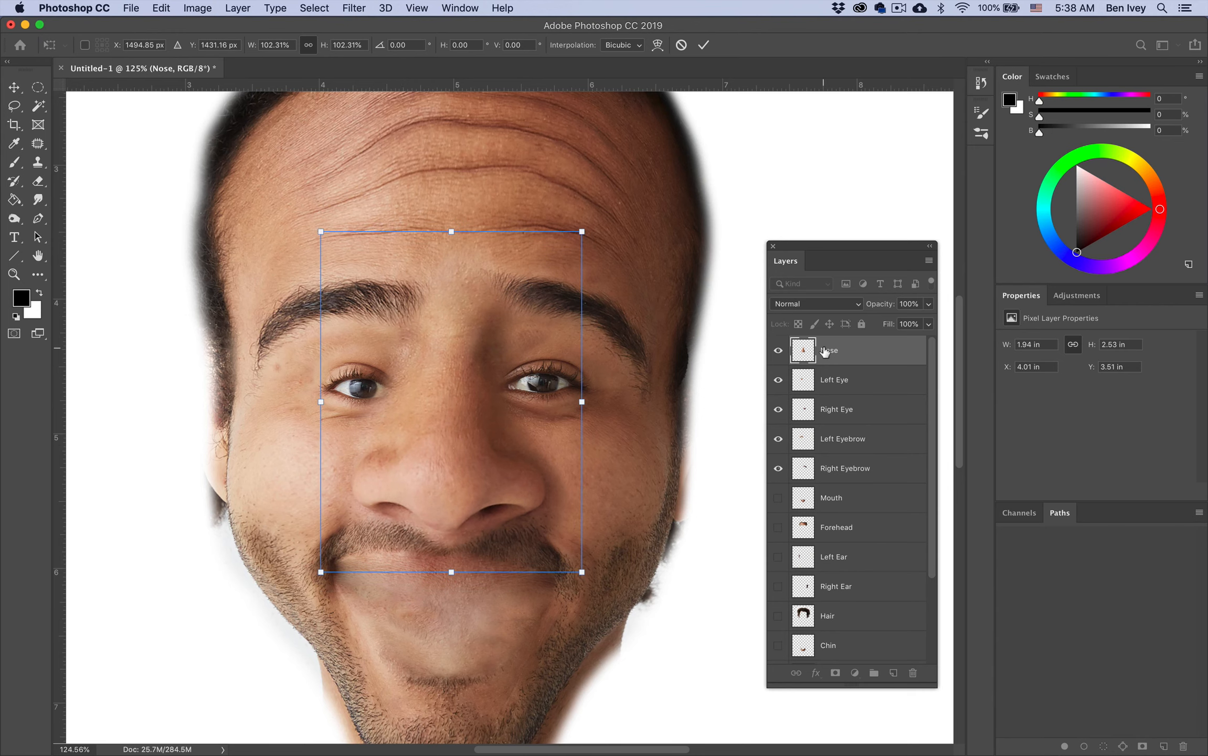
{"action": "key", "text": "Return"}
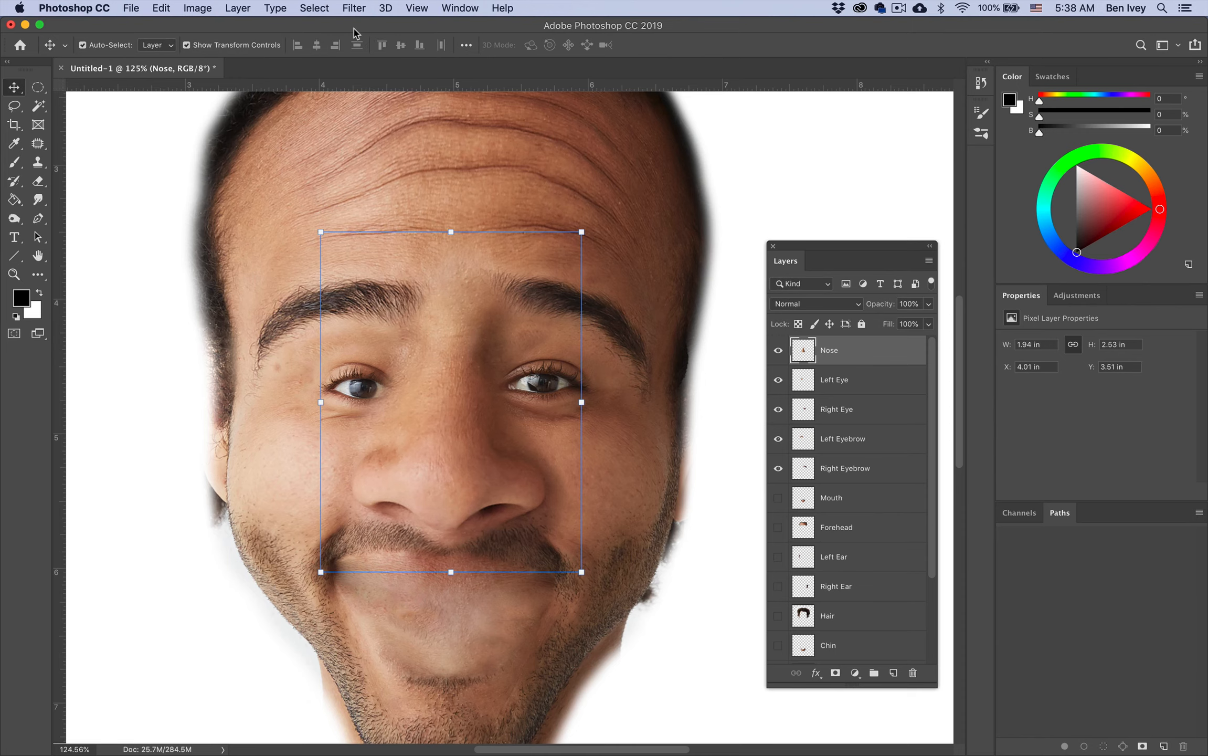
Step: Open Liquify on the Nose layer, show the backdrop with all layers and widen the lower nose with the Bloat tool at size 500
{"action": "left_click", "coordinate": [343, 6]}
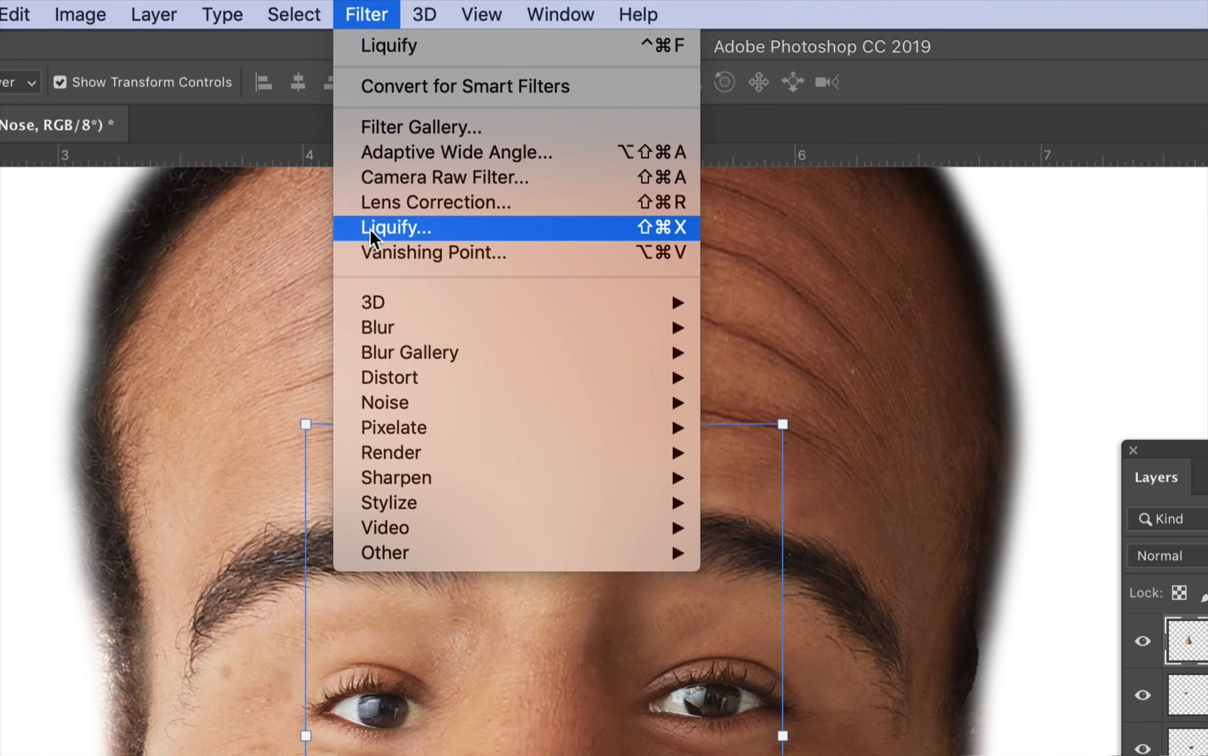
{"action": "left_click", "coordinate": [386, 228]}
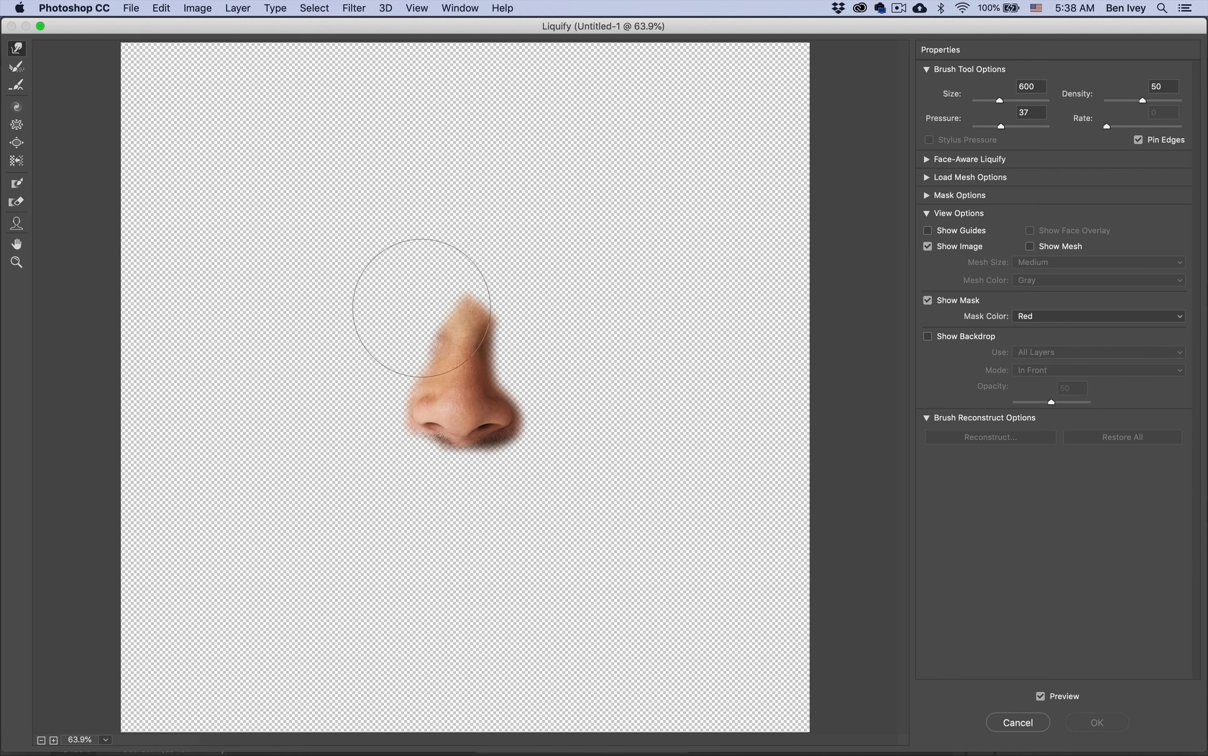
{"action": "key", "text": "super+space"}
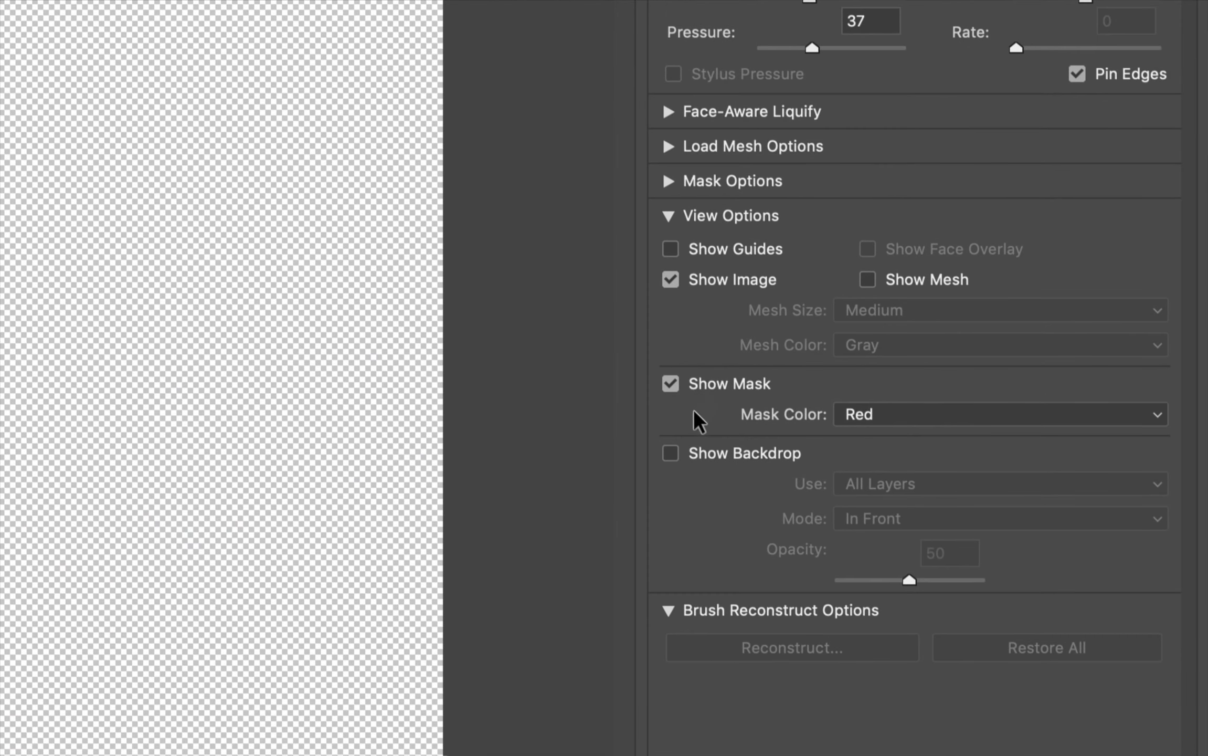
{"action": "left_click", "coordinate": [669, 452]}
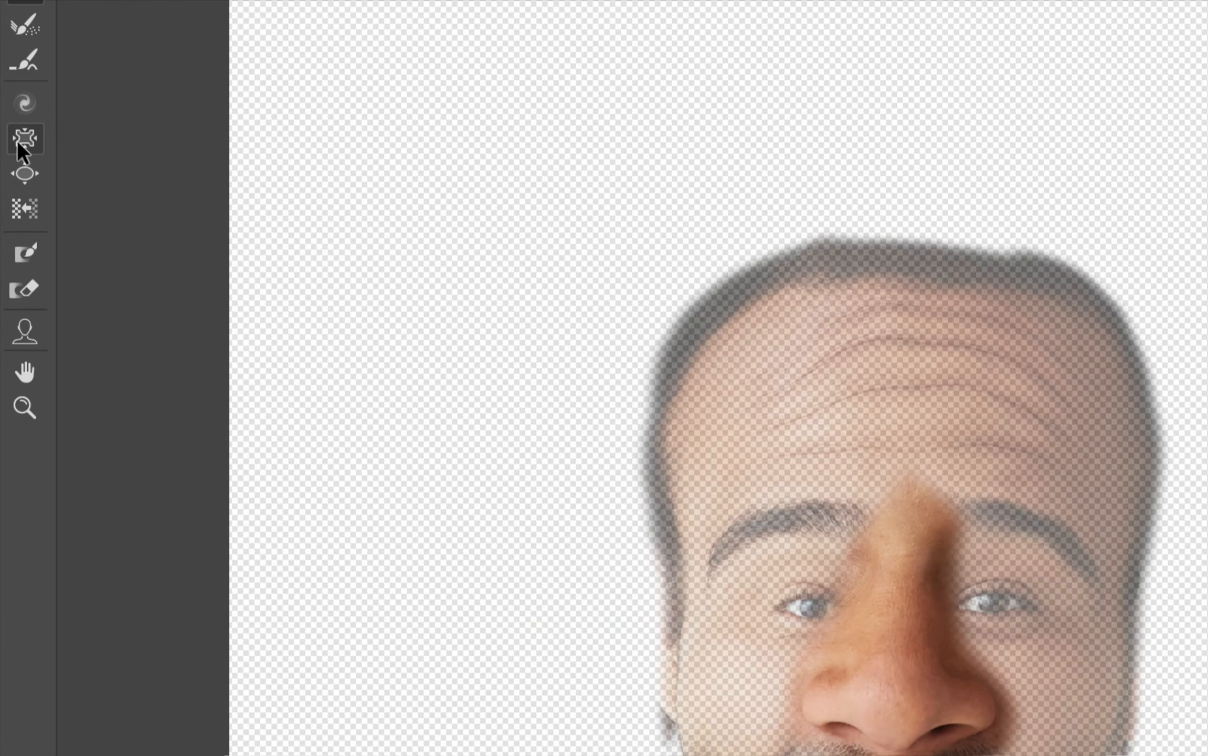
{"action": "left_click", "coordinate": [24, 173]}
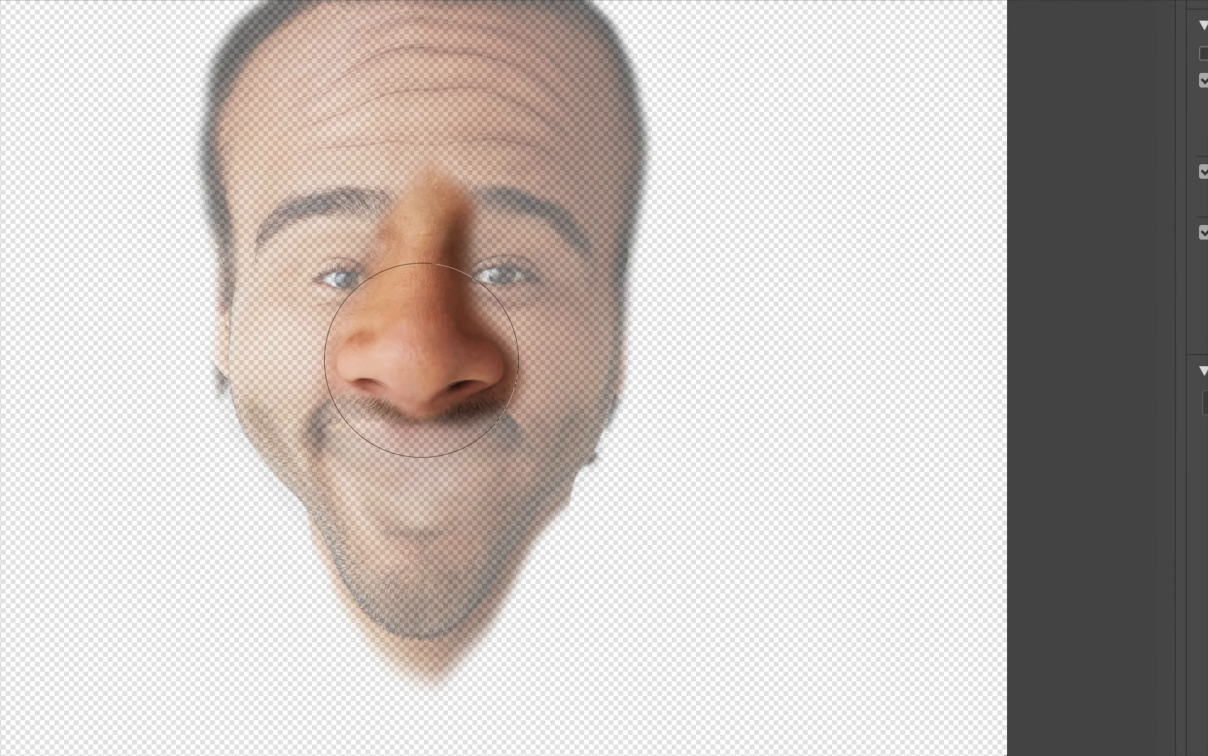
{"action": "mouse_move", "coordinate": [421, 360]}
{"action": "left_mouse_down"}
{"action": "mouse_move", "coordinate": [450, 369]}
{"action": "mouse_move", "coordinate": [352, 374]}
{"action": "mouse_move", "coordinate": [380, 337]}
{"action": "mouse_move", "coordinate": [407, 367]}
{"action": "mouse_move", "coordinate": [363, 383]}
{"action": "mouse_move", "coordinate": [486, 391]}
{"action": "left_mouse_up"}
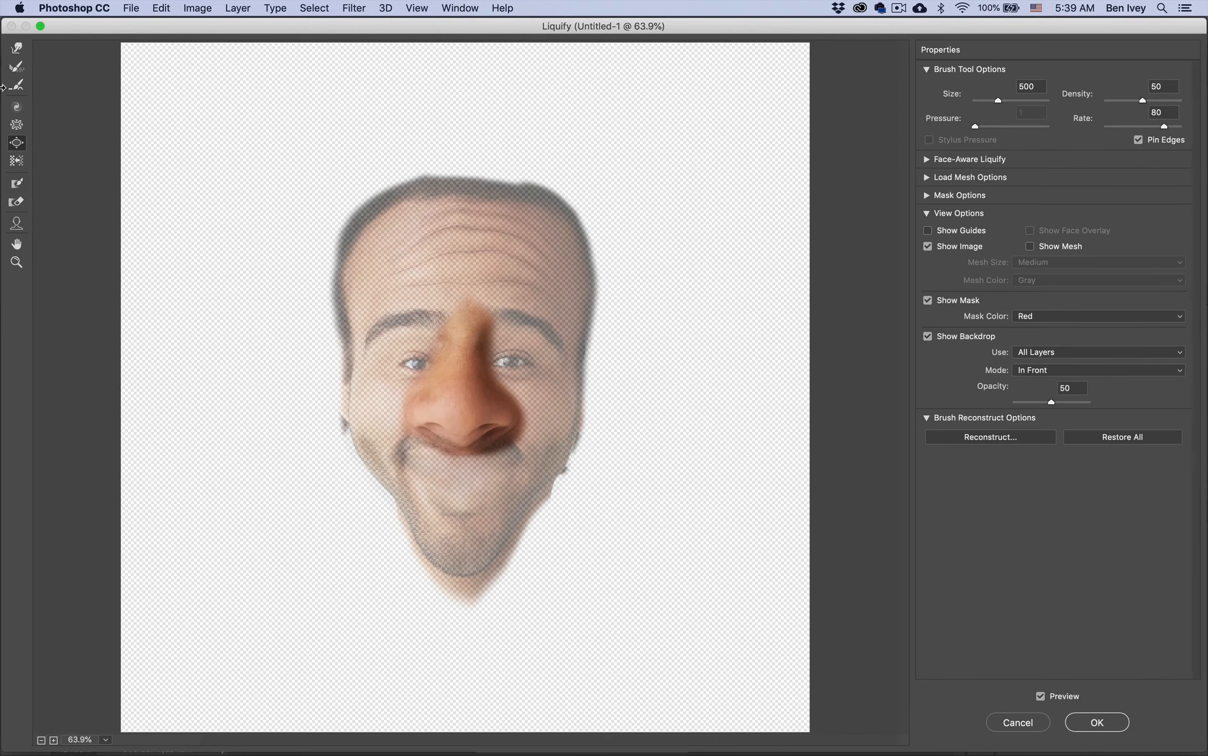
Step: Push the underside of the nose upward and reshape its bridge with the Forward Warp tool at size 600, and apply Liquify with the backdrop hidden
{"action": "left_click", "coordinate": [16, 48]}
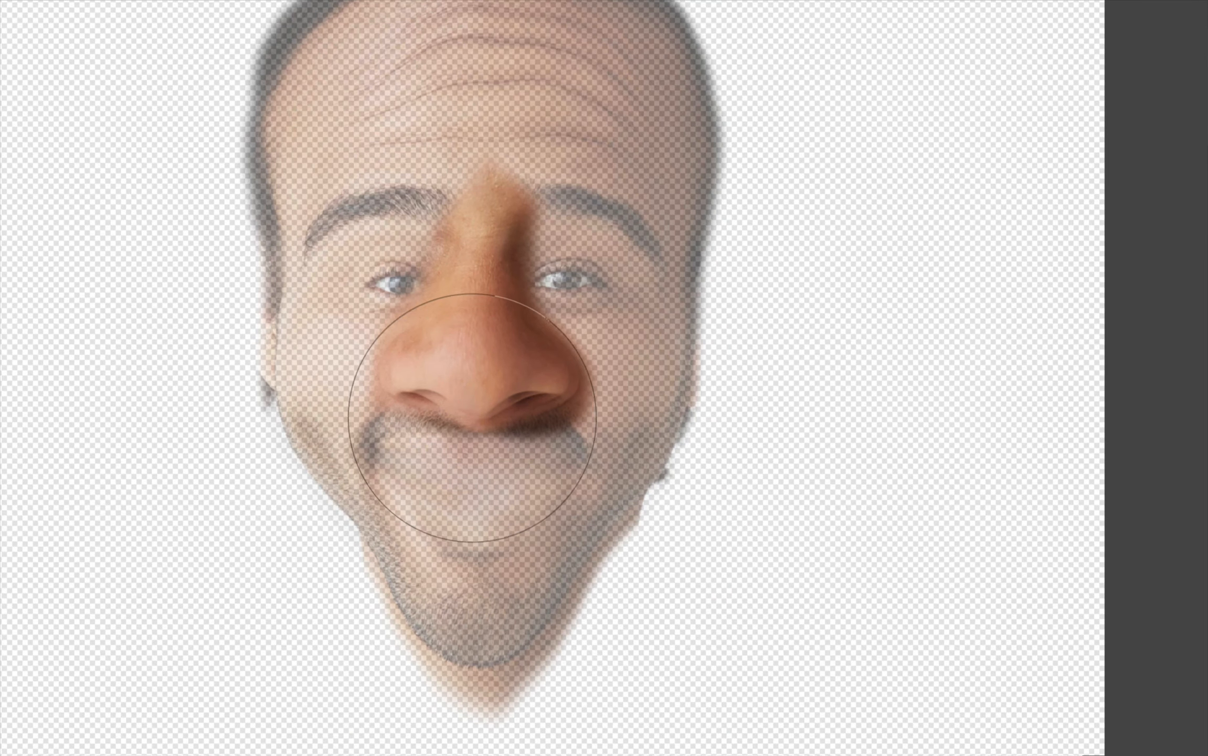
{"action": "left_click_drag", "start_coordinate": [472, 415], "coordinate": [471, 386]}
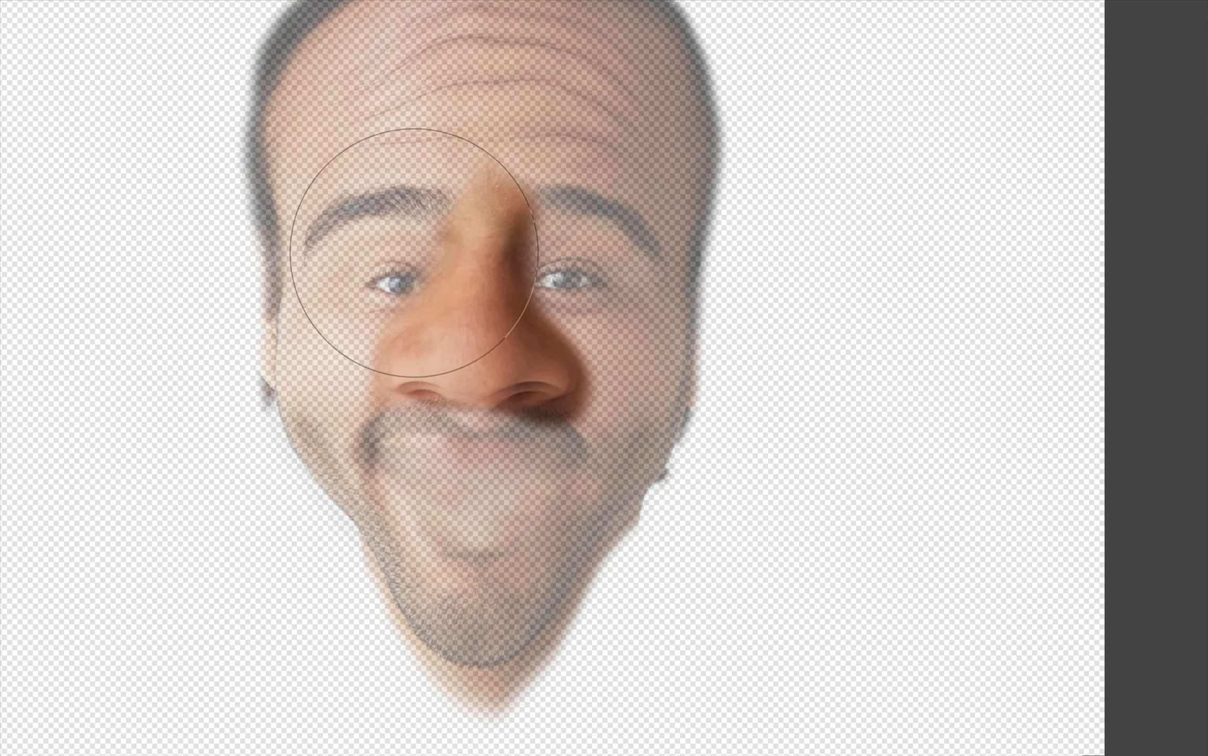
{"action": "left_click_drag", "start_coordinate": [514, 265], "coordinate": [483, 263]}
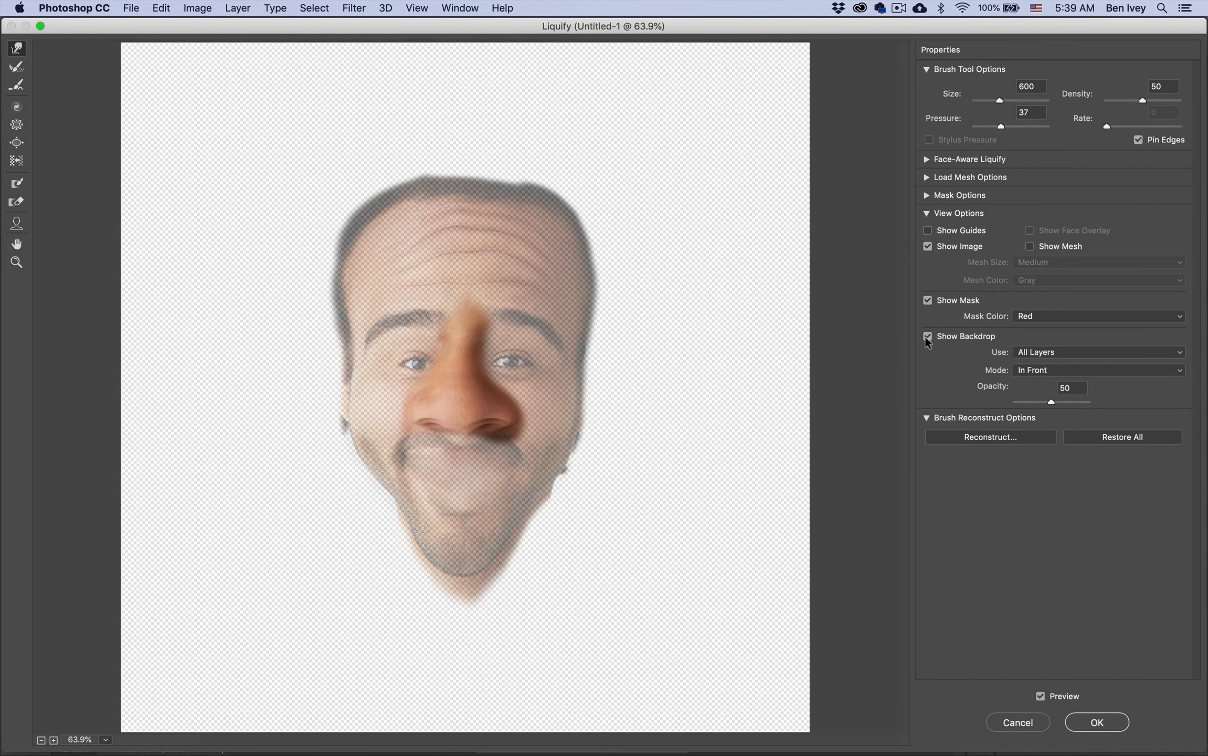
{"action": "left_click", "coordinate": [927, 338]}
{"action": "left_click", "coordinate": [1092, 725]}
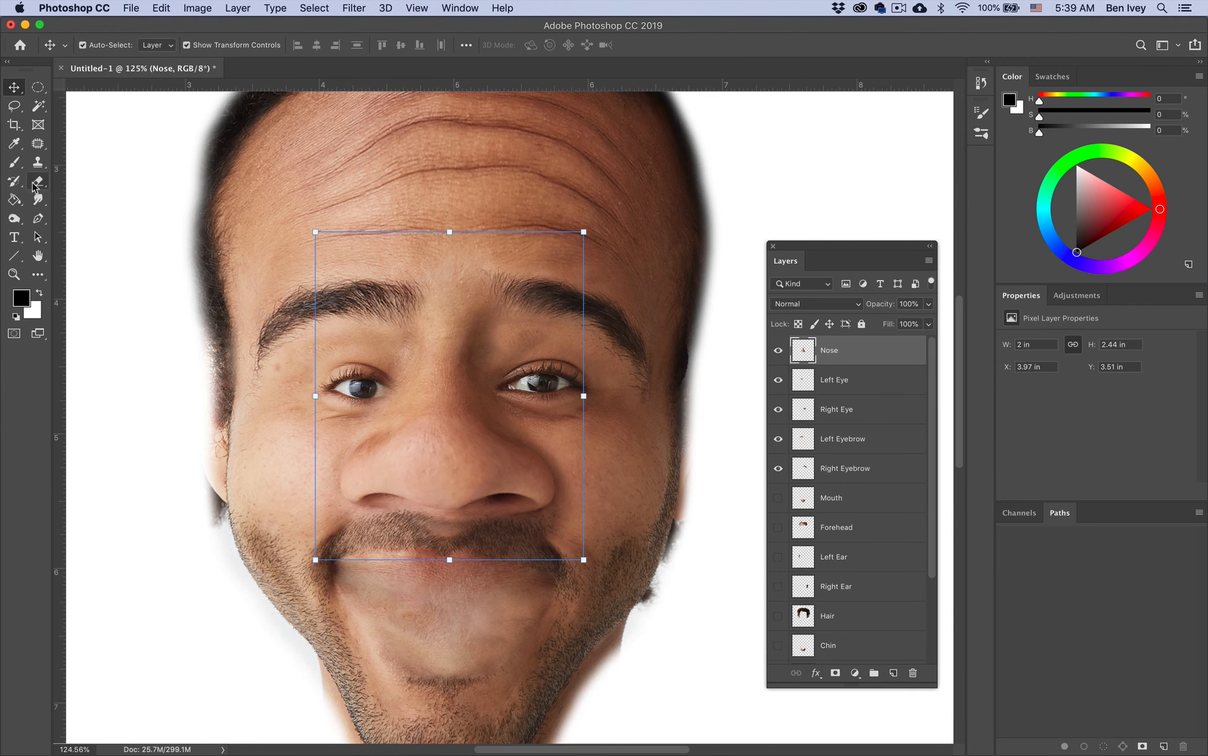
Step: Erase the Nose layer's edges beside the inner corners of both eyes with a 150 px Eraser brush to blend it
{"action": "left_click", "coordinate": [38, 181]}
{"action": "key", "text": "bracketright"}
{"action": "key", "text": "bracketright"}
{"action": "key", "text": "bracketright"}
{"action": "key", "text": "bracketright"}
{"action": "key", "text": "bracketright"}
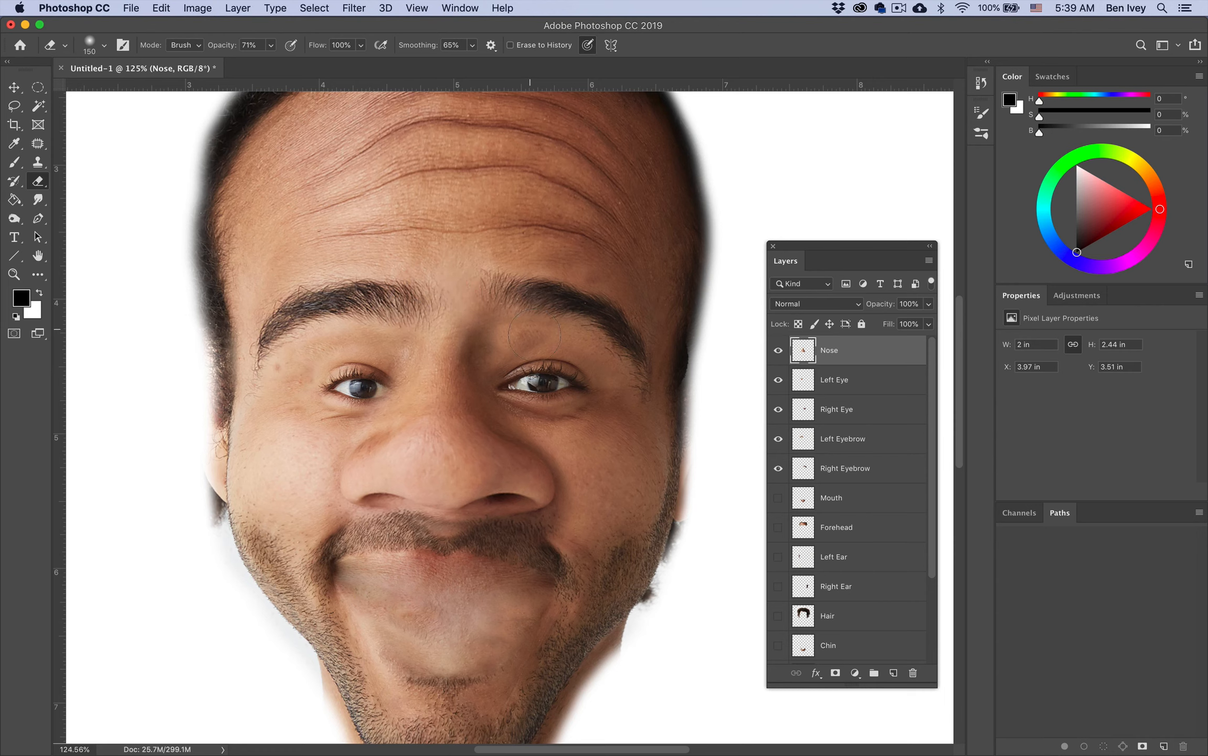
{"action": "left_click_drag", "start_coordinate": [391, 375], "coordinate": [392, 386]}
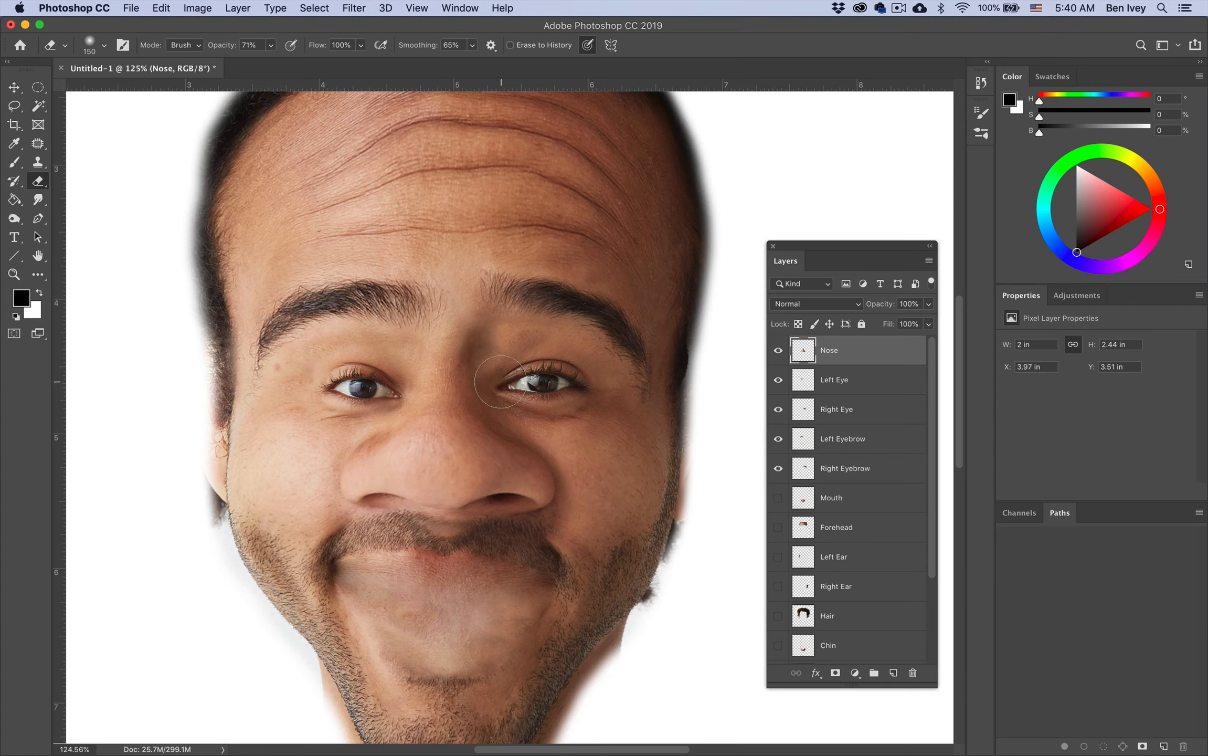
{"action": "left_click_drag", "start_coordinate": [498, 361], "coordinate": [500, 359]}
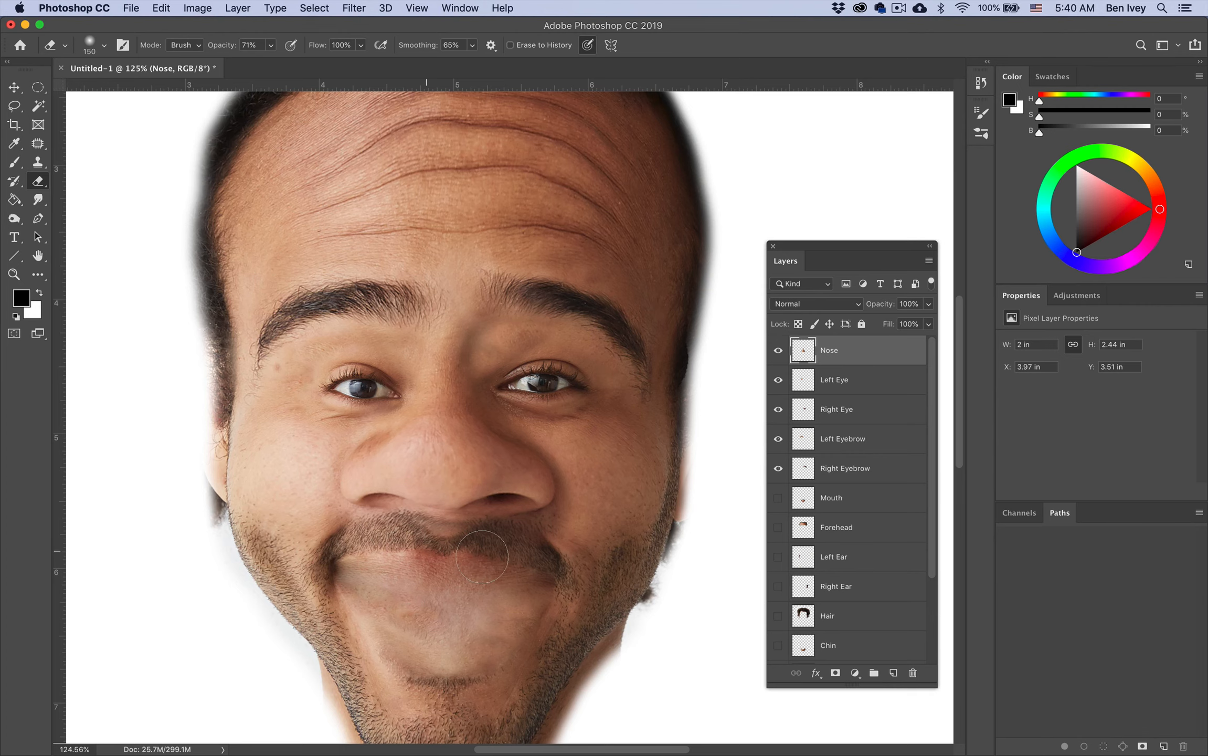
Step: Show the Mouth layer
{"action": "scroll", "coordinate": [409, 540], "scroll_direction": "down", "scroll_amount": 5}
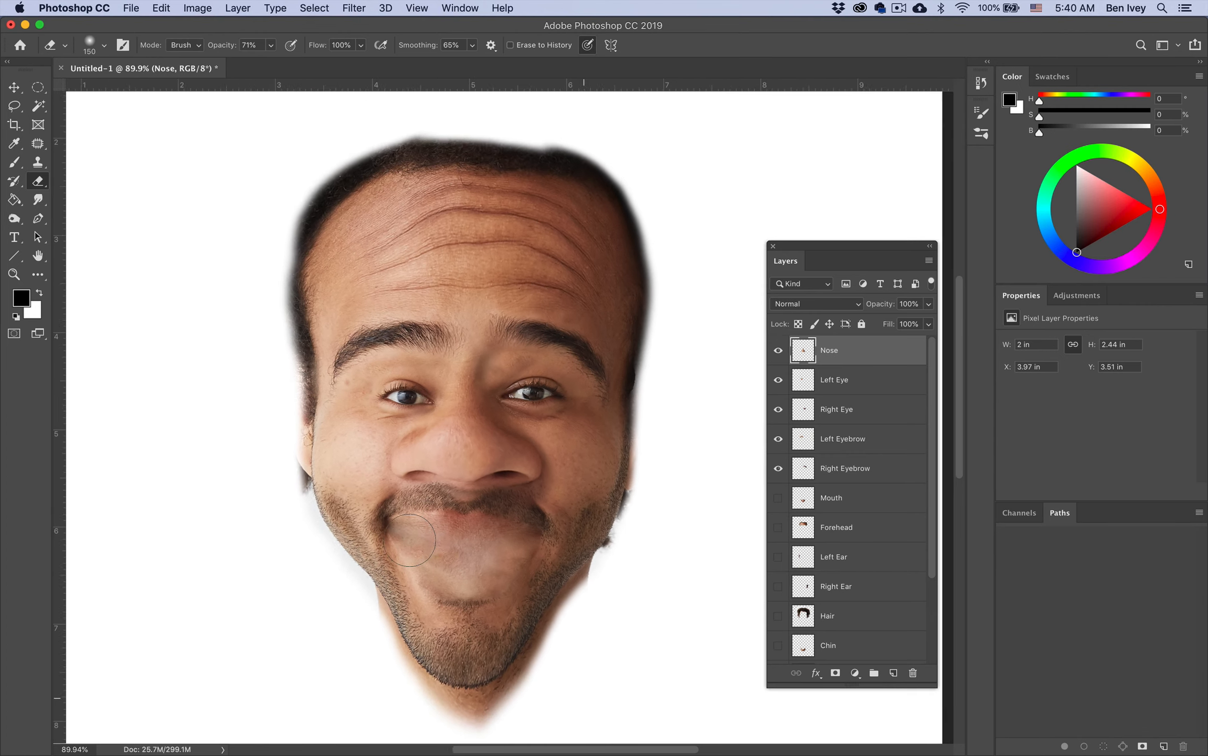
{"action": "scroll", "coordinate": [409, 540], "scroll_direction": "up", "scroll_amount": 2}
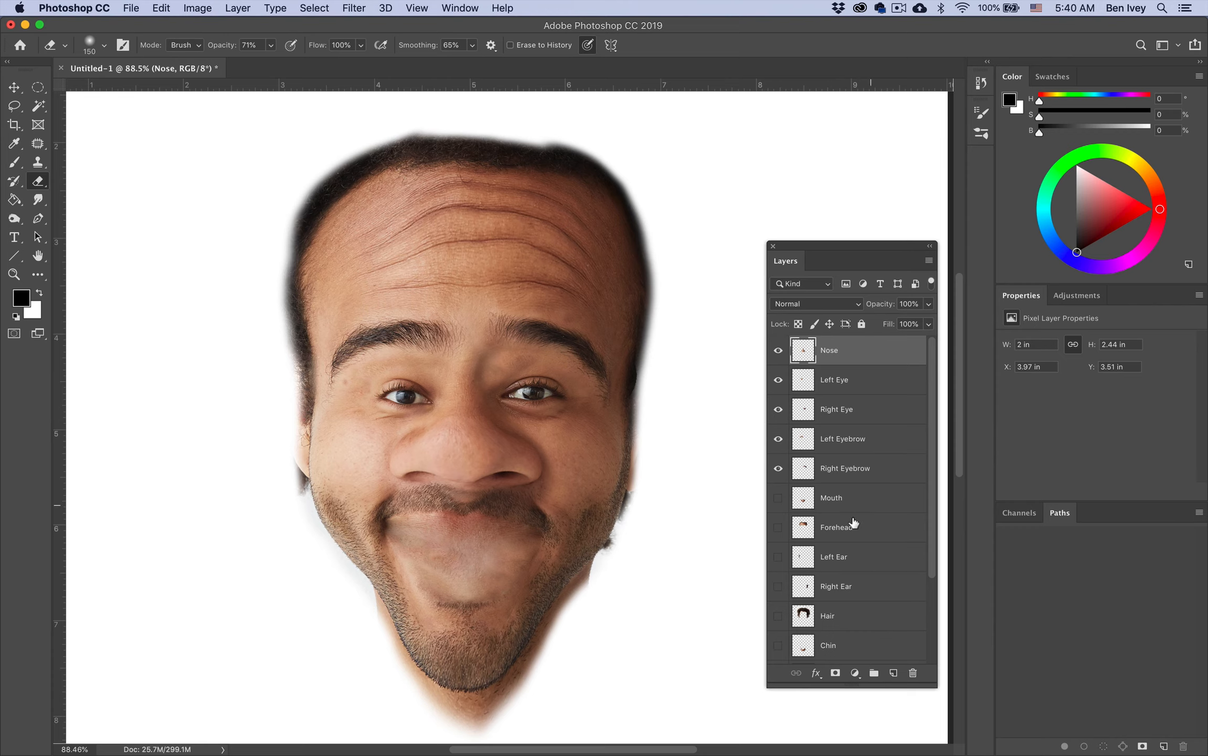
{"action": "left_click", "coordinate": [778, 498]}
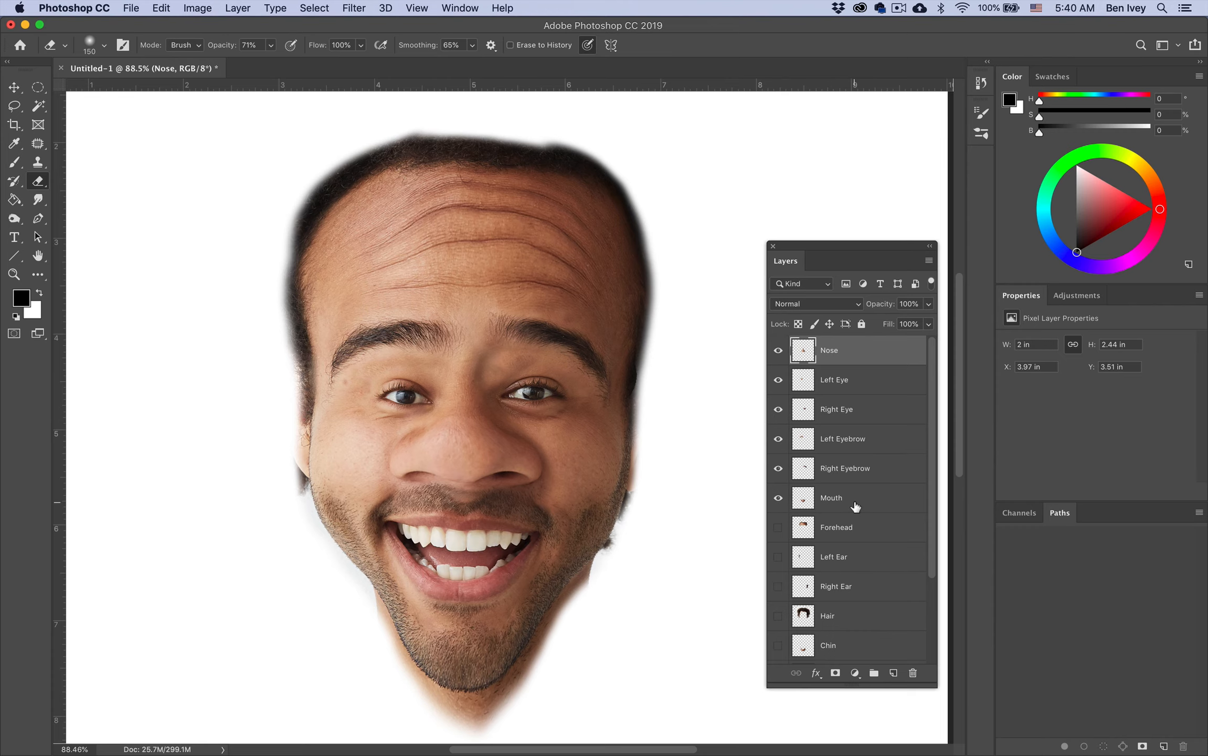
Step: Scale the Mouth layer up proportionally to about 115% and center it beneath the nose
{"action": "left_click", "coordinate": [855, 506]}
{"action": "key", "text": "v"}
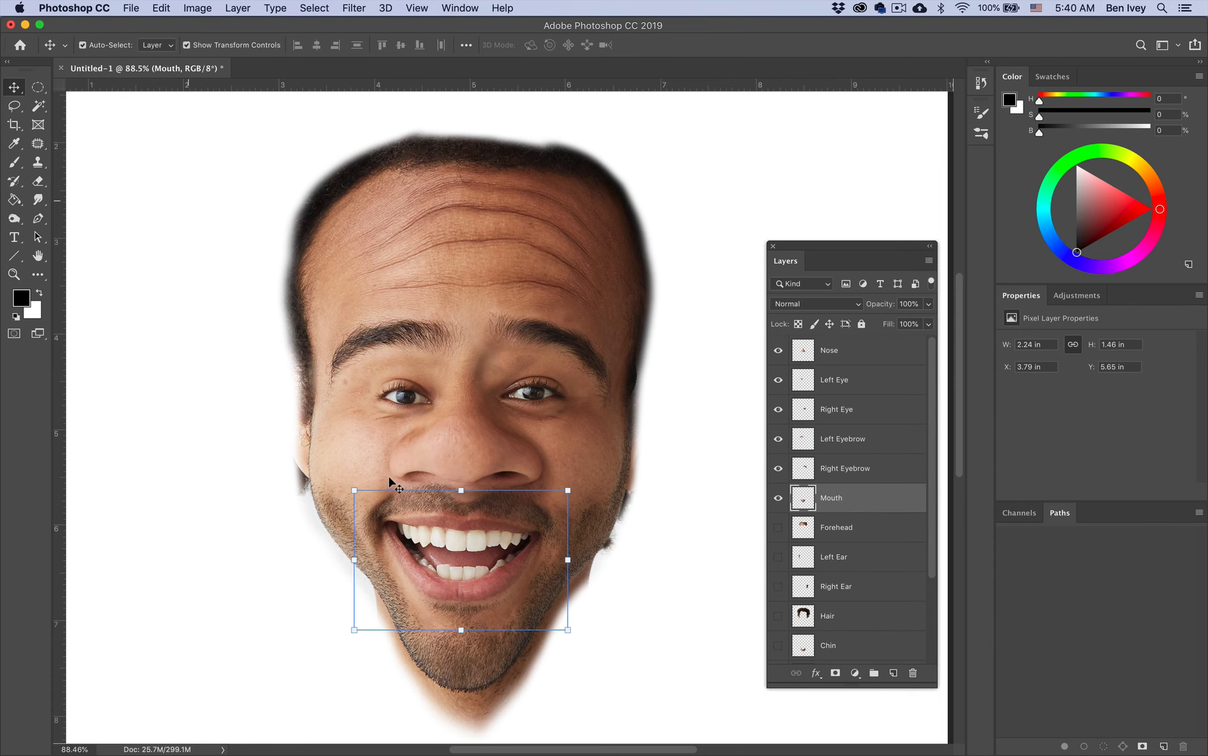
{"action": "scroll", "coordinate": [466, 569], "scroll_direction": "down", "scroll_amount": 2}
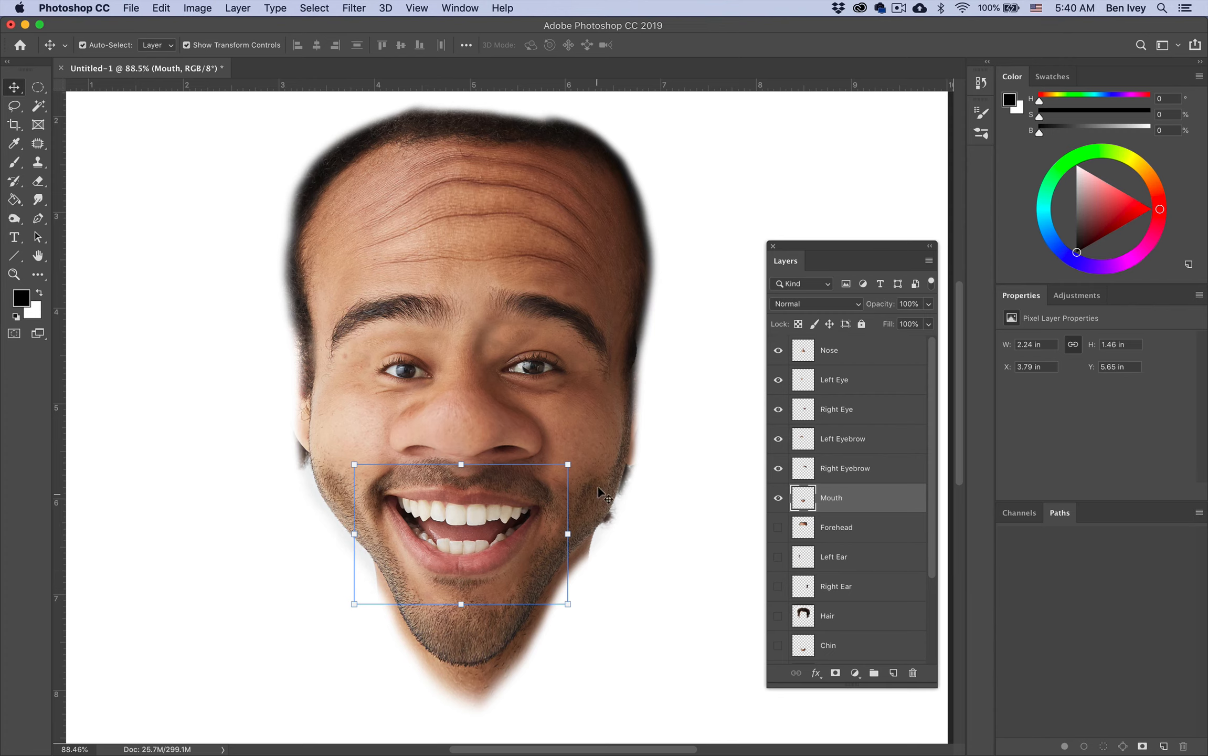
{"action": "left_click", "coordinate": [568, 464]}
{"action": "left_click_drag", "start_coordinate": [568, 465], "coordinate": [599, 444]}
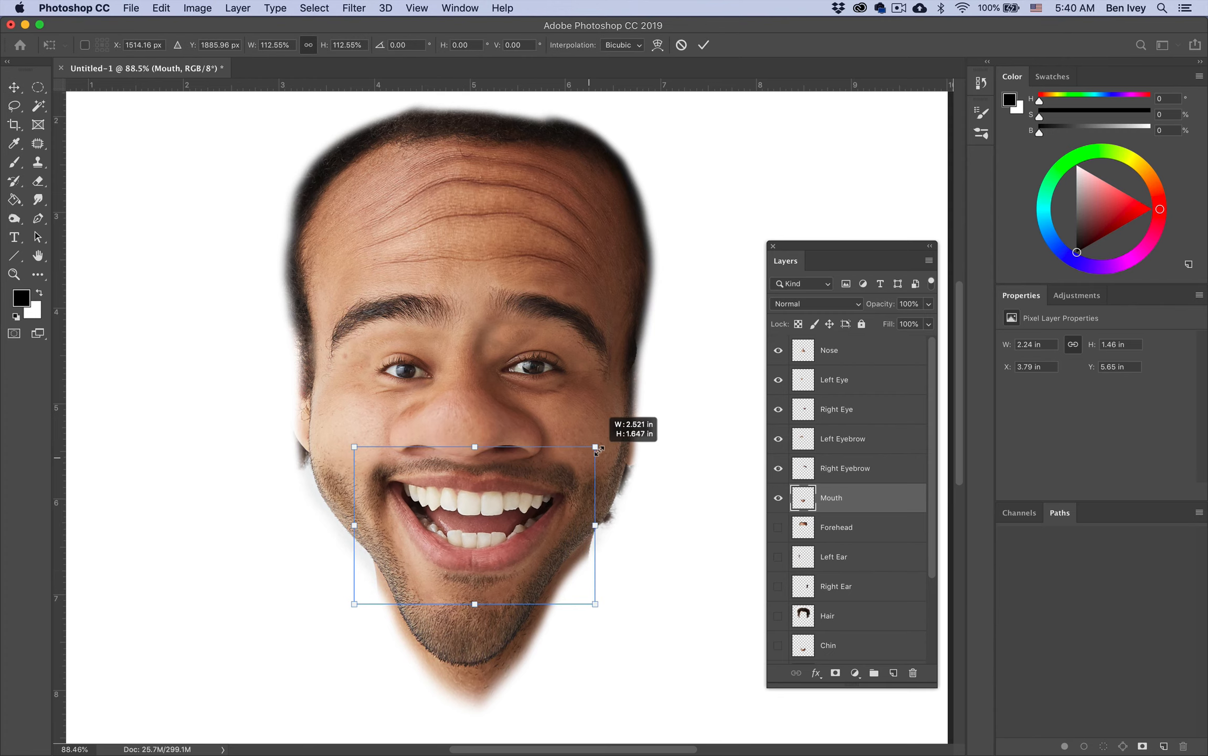
{"action": "left_click_drag", "start_coordinate": [520, 516], "coordinate": [508, 519]}
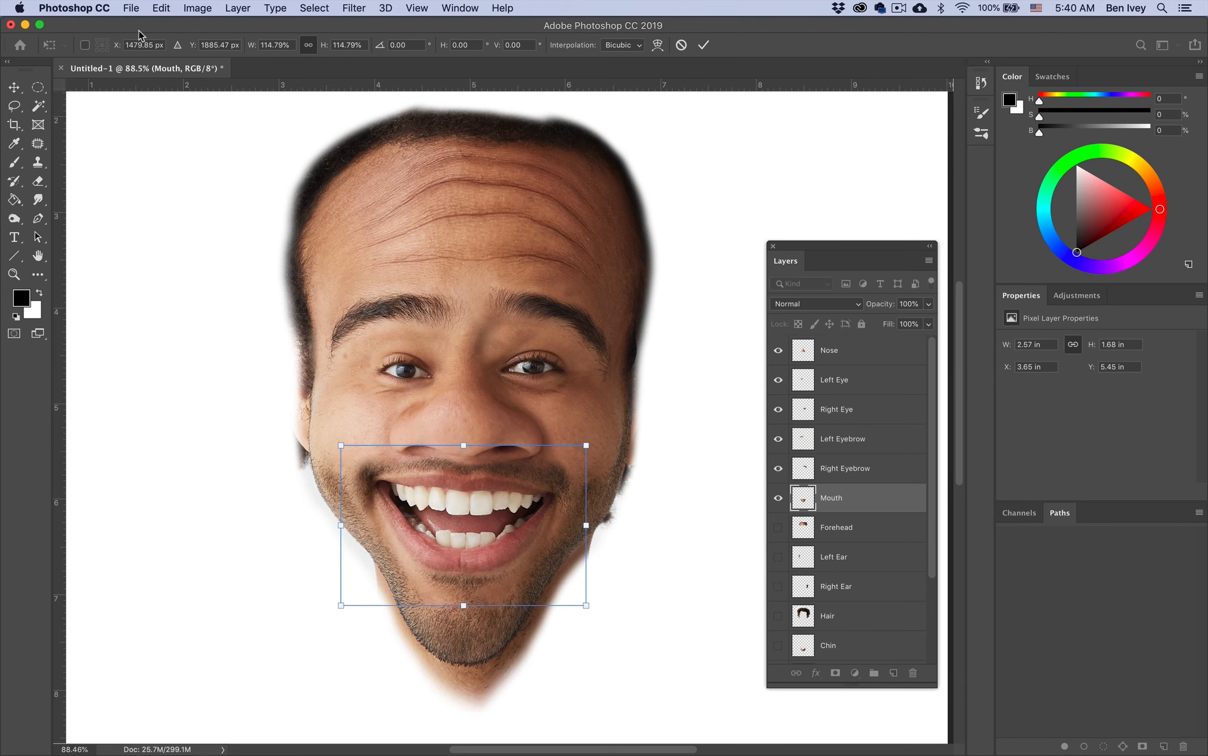
Step: Warp the Mouth layer, pulling its middle down, its upper corners up and its upper edge into a downward curve below the nose
{"action": "left_click", "coordinate": [158, 8]}
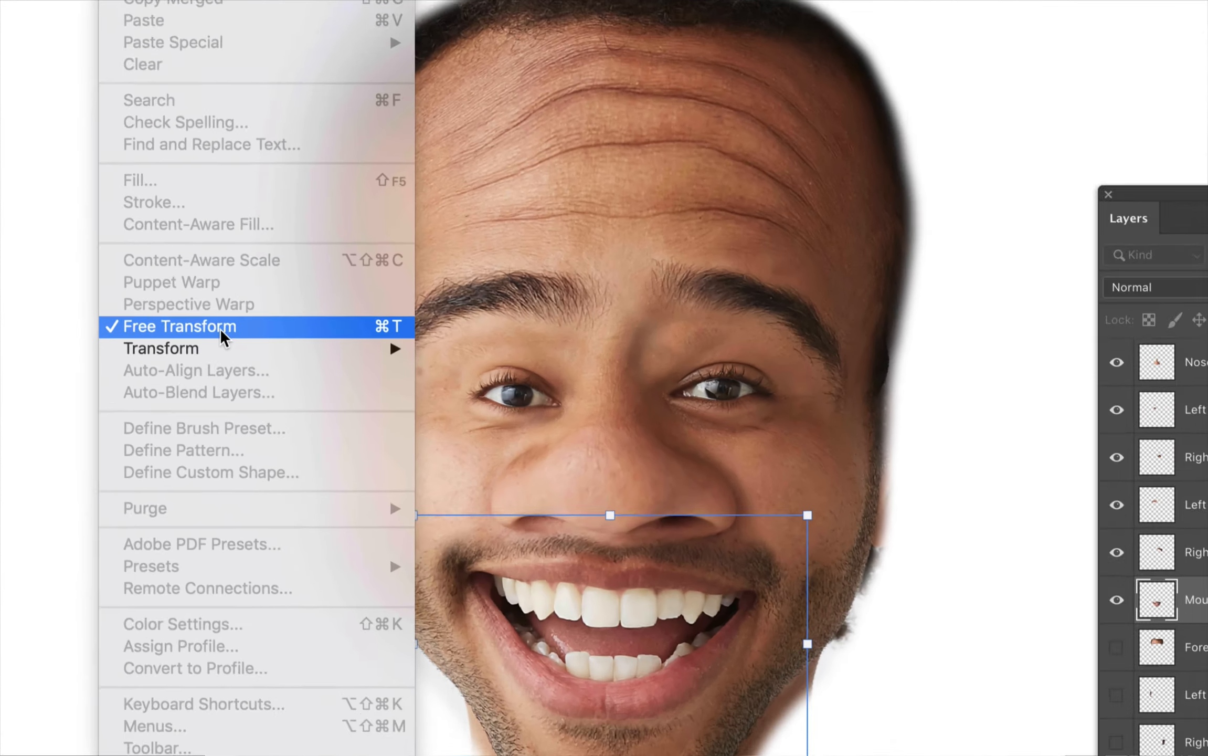
{"action": "mouse_move", "coordinate": [218, 345]}
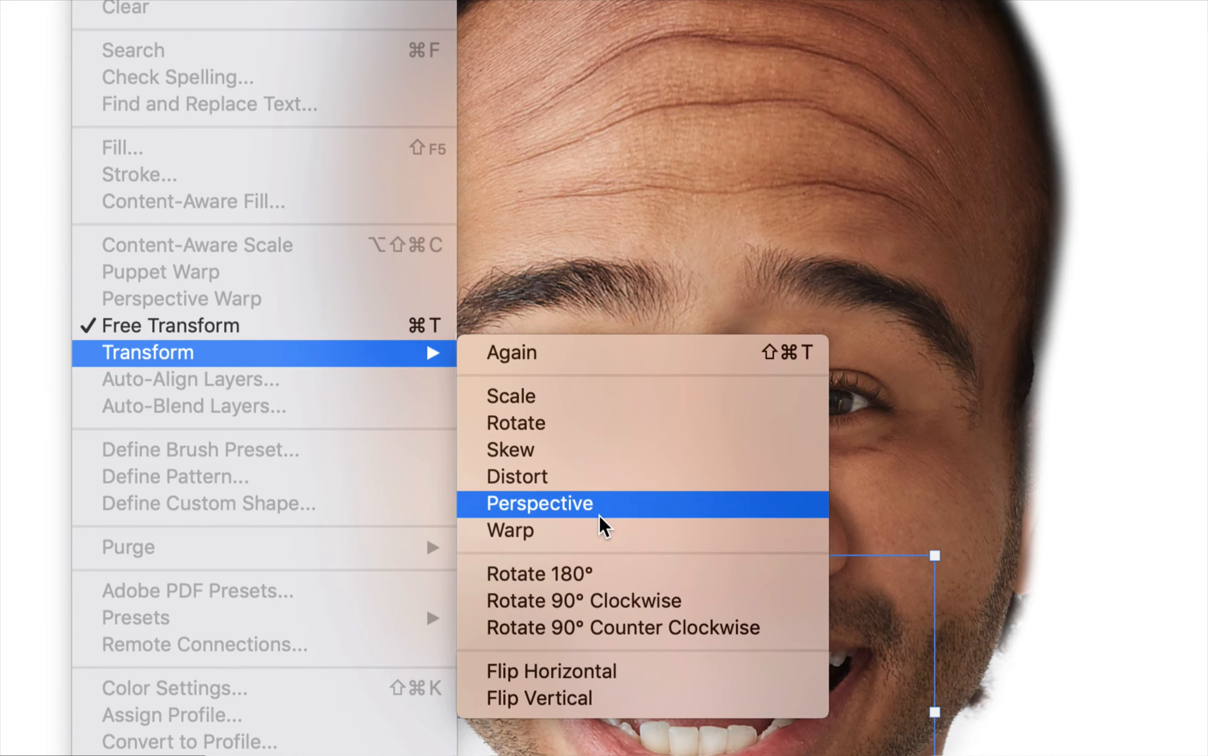
{"action": "left_click", "coordinate": [609, 530]}
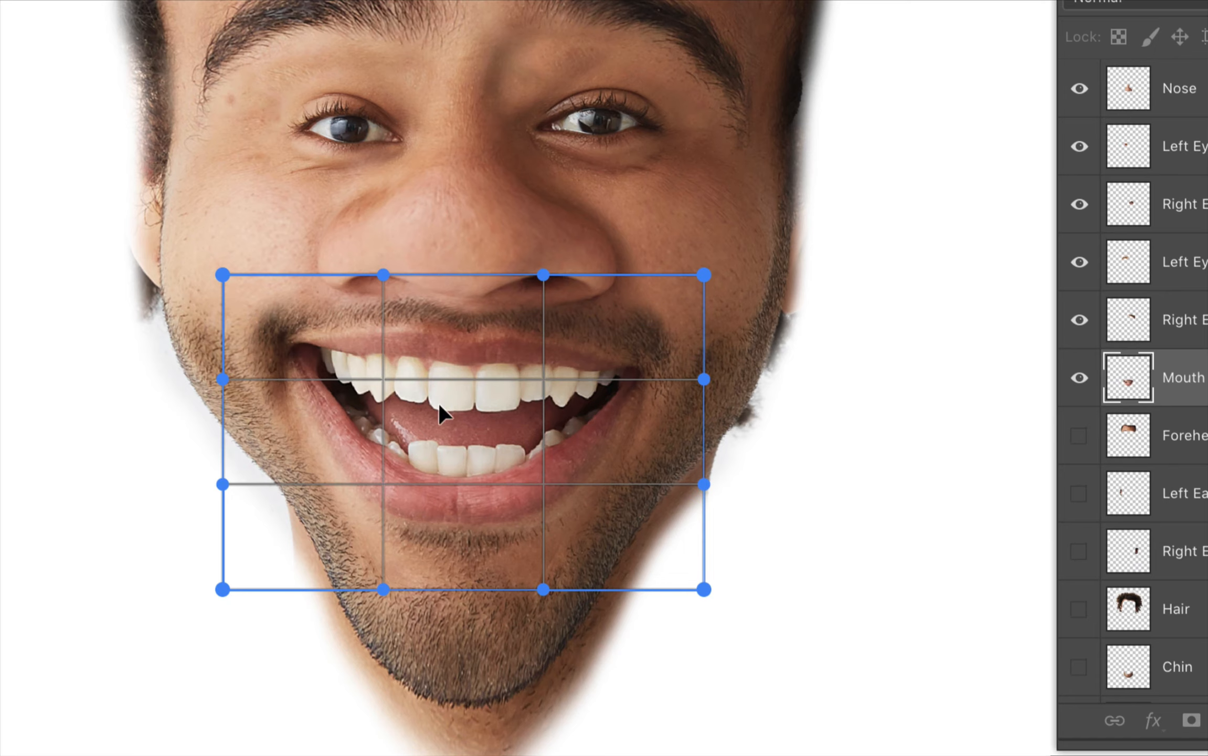
{"action": "left_click_drag", "start_coordinate": [439, 403], "coordinate": [419, 438]}
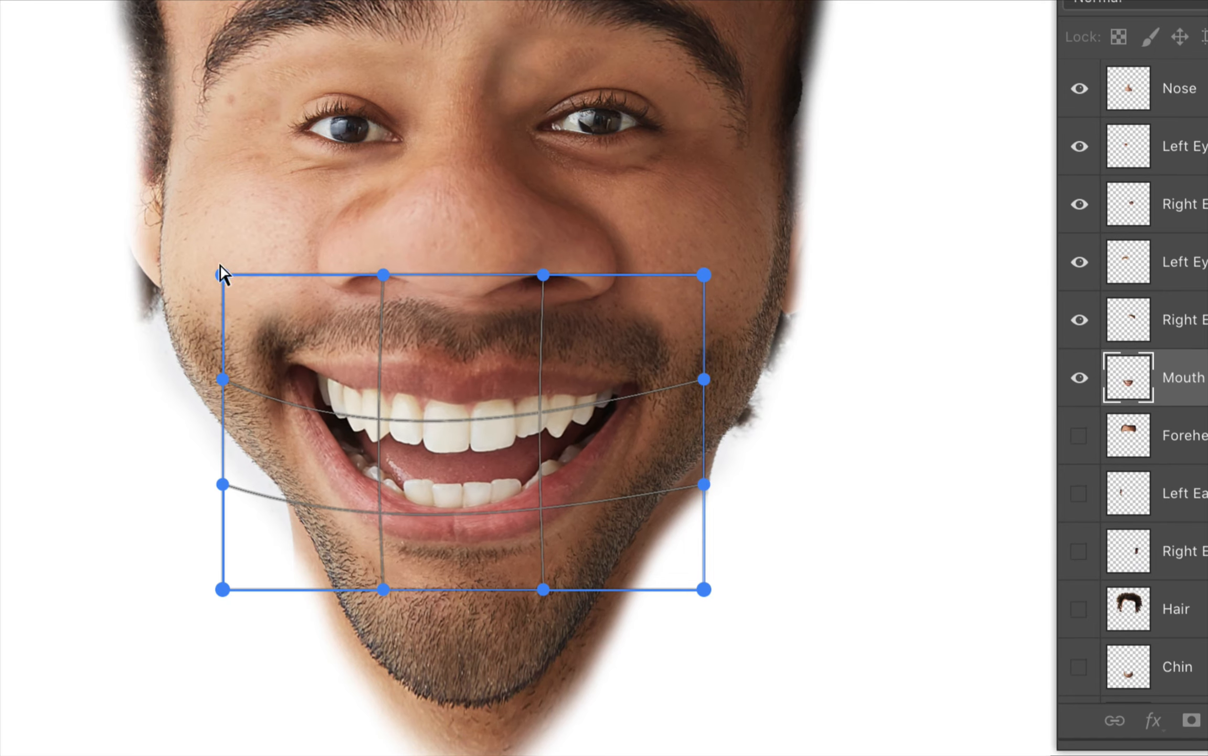
{"action": "left_click_drag", "start_coordinate": [222, 274], "coordinate": [227, 229]}
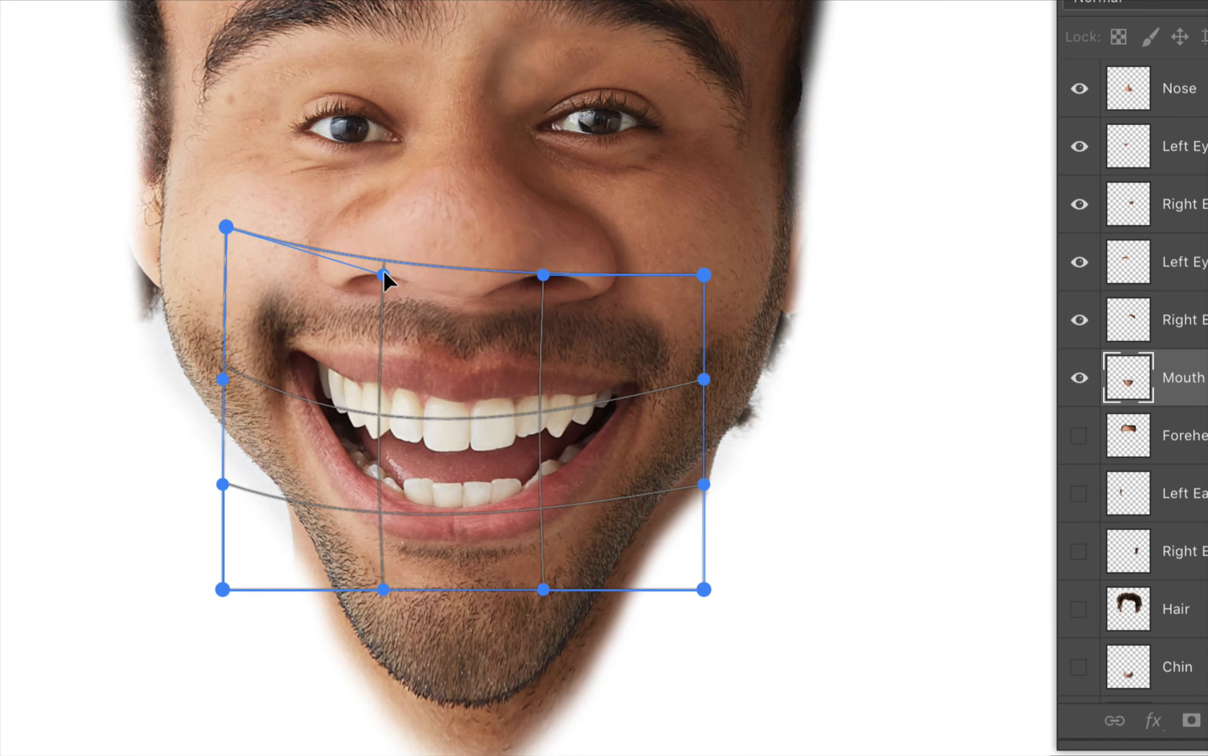
{"action": "left_click_drag", "start_coordinate": [384, 273], "coordinate": [373, 341]}
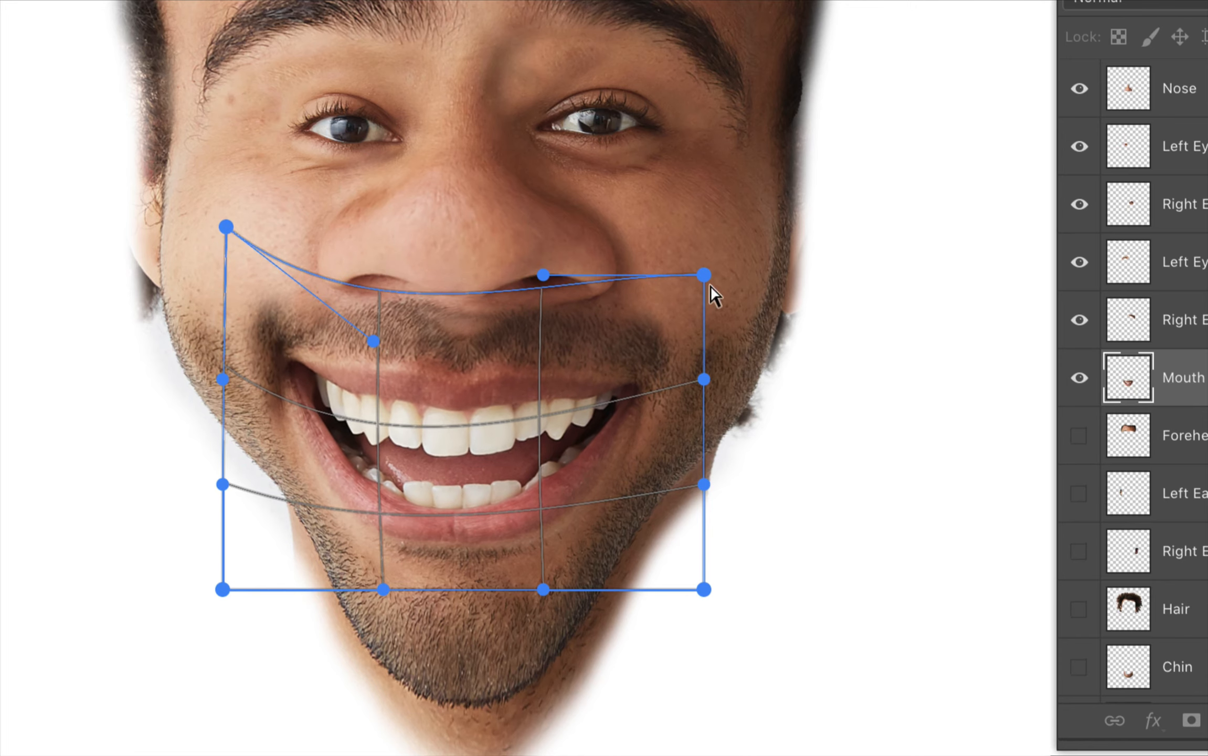
{"action": "left_click_drag", "start_coordinate": [705, 277], "coordinate": [719, 232]}
{"action": "left_click_drag", "start_coordinate": [542, 277], "coordinate": [536, 335]}
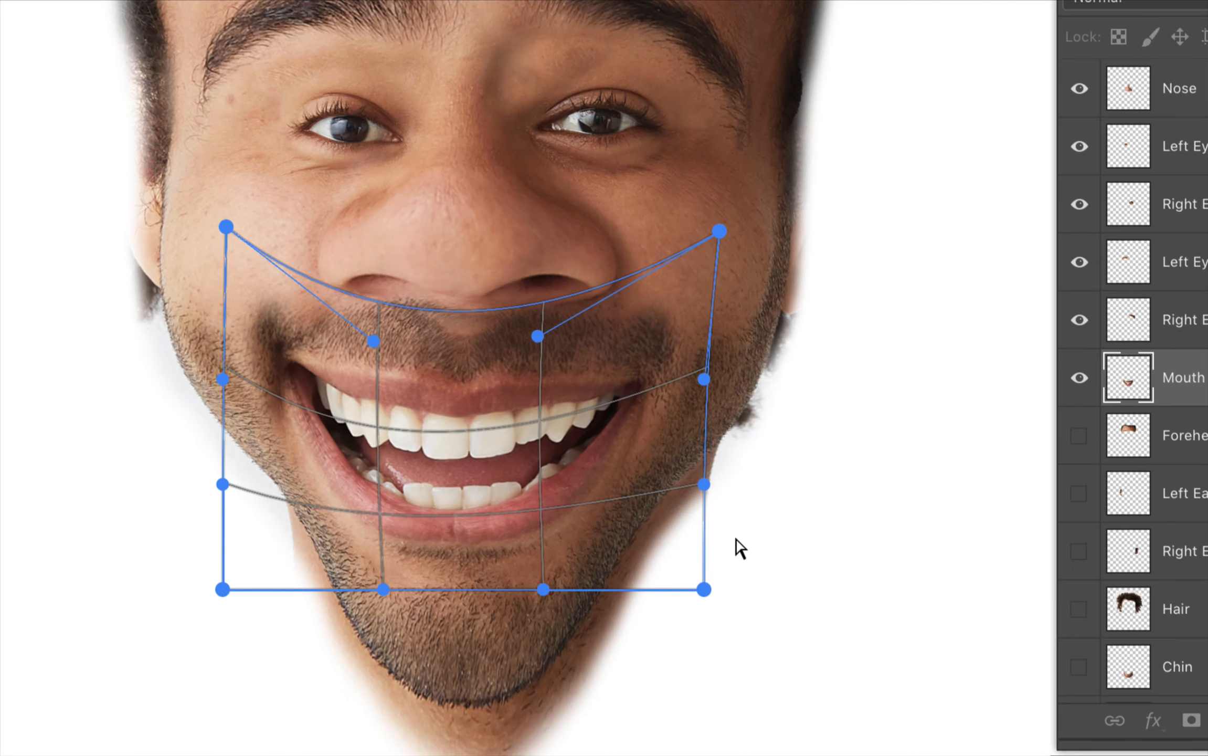
Step: Bend the mouth warp's lower corners and sides inward to follow the jaw, raise its upper corner on the cheek, and apply the warp
{"action": "left_click_drag", "start_coordinate": [704, 589], "coordinate": [610, 552]}
{"action": "left_click_drag", "start_coordinate": [223, 590], "coordinate": [357, 552]}
{"action": "left_click_drag", "start_coordinate": [544, 592], "coordinate": [536, 656]}
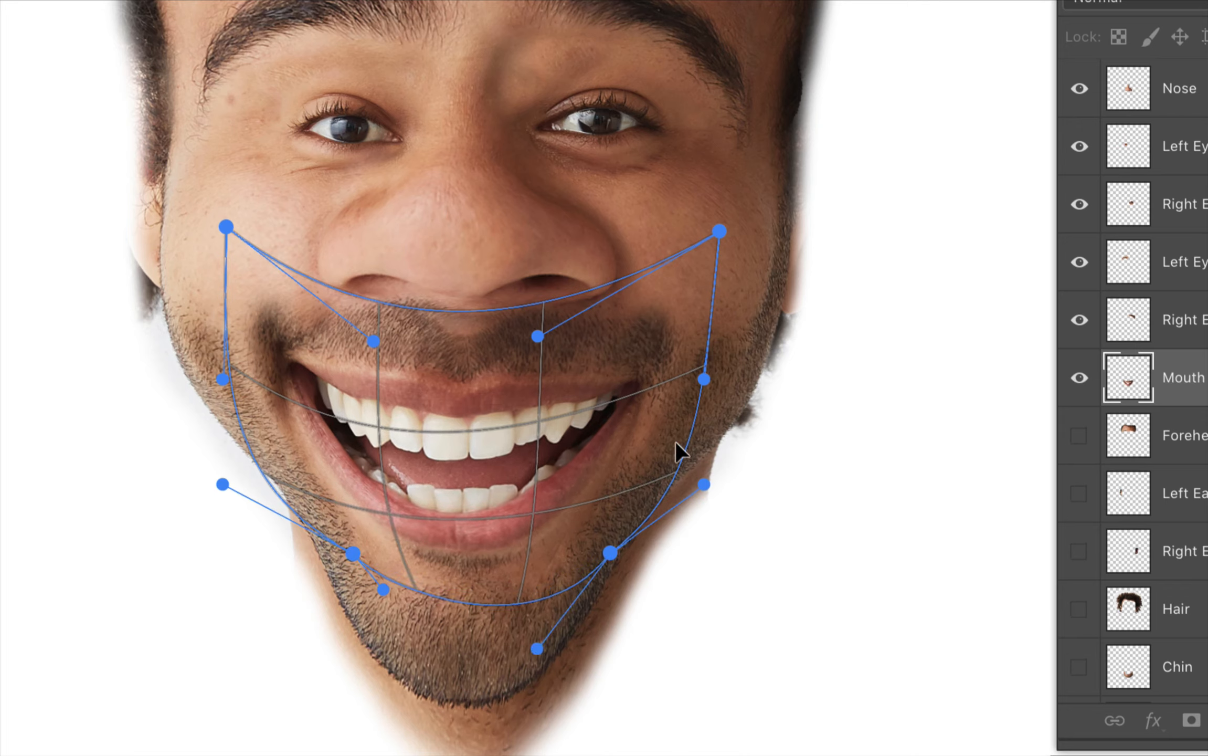
{"action": "left_click_drag", "start_coordinate": [702, 479], "coordinate": [672, 444]}
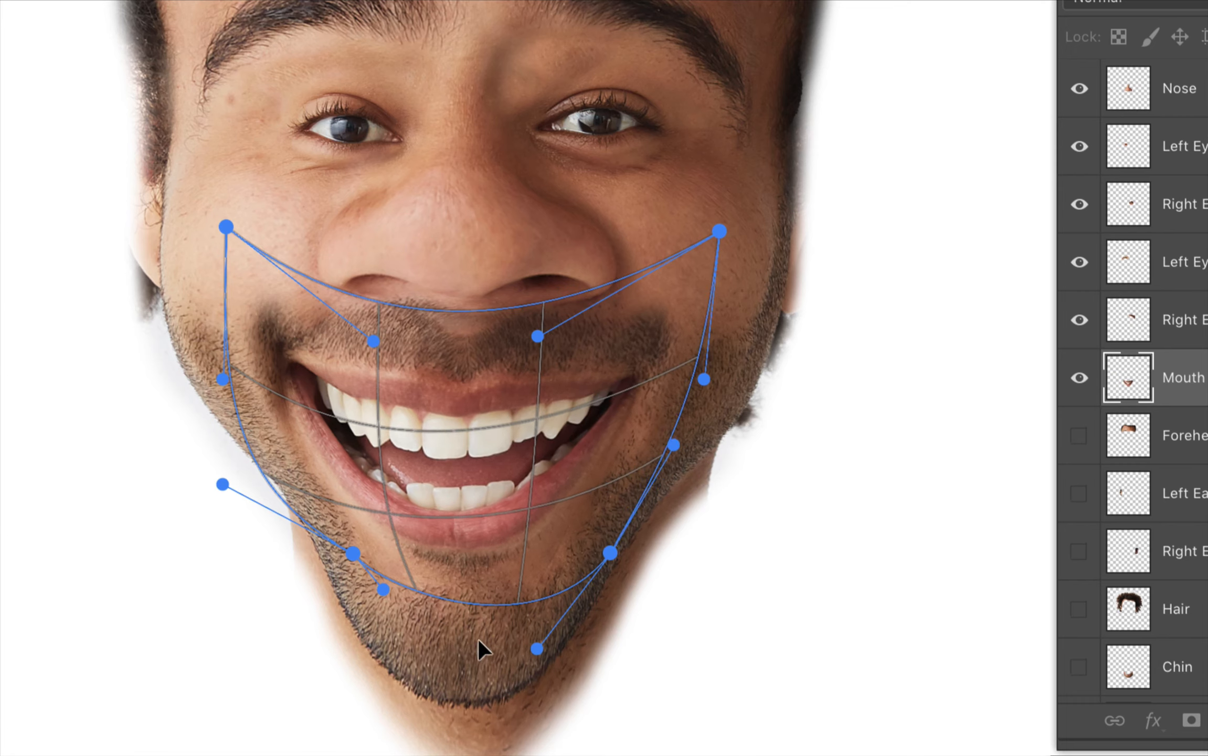
{"action": "left_click_drag", "start_coordinate": [722, 232], "coordinate": [739, 220]}
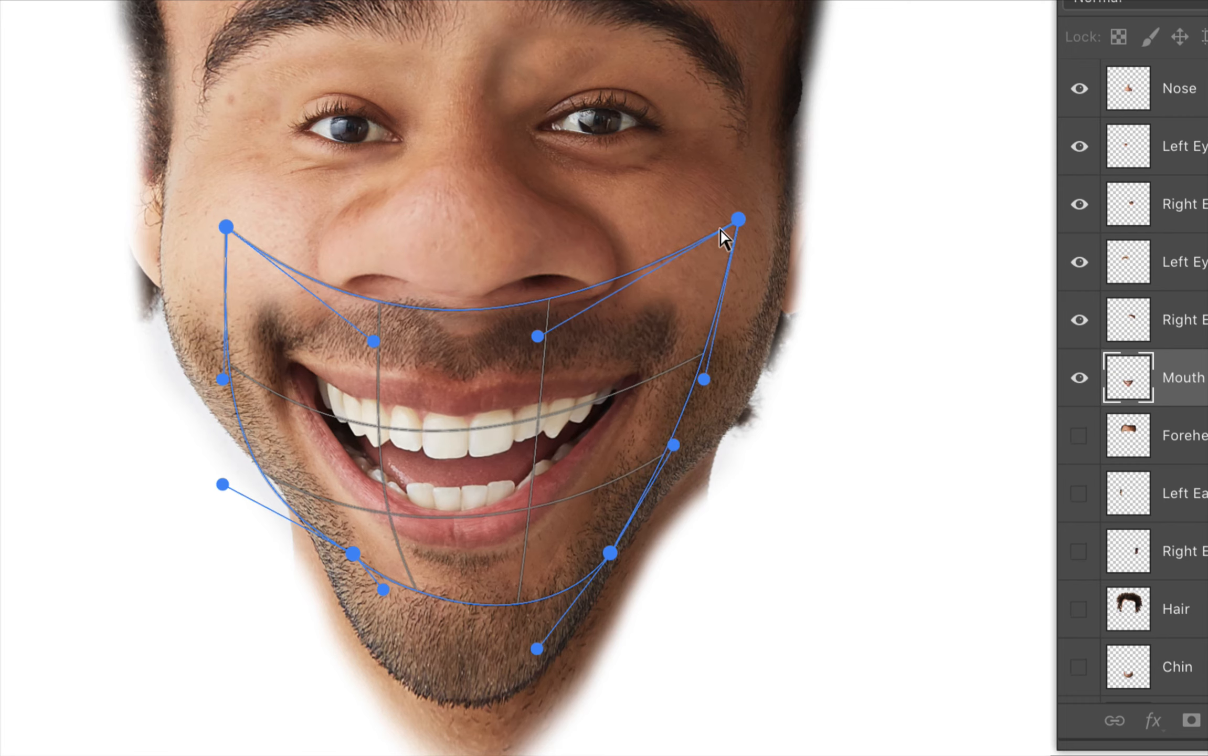
{"action": "mouse_move", "coordinate": [532, 329]}
{"action": "left_mouse_down"}
{"action": "mouse_move", "coordinate": [538, 353]}
{"action": "mouse_move", "coordinate": [542, 333]}
{"action": "left_mouse_up"}
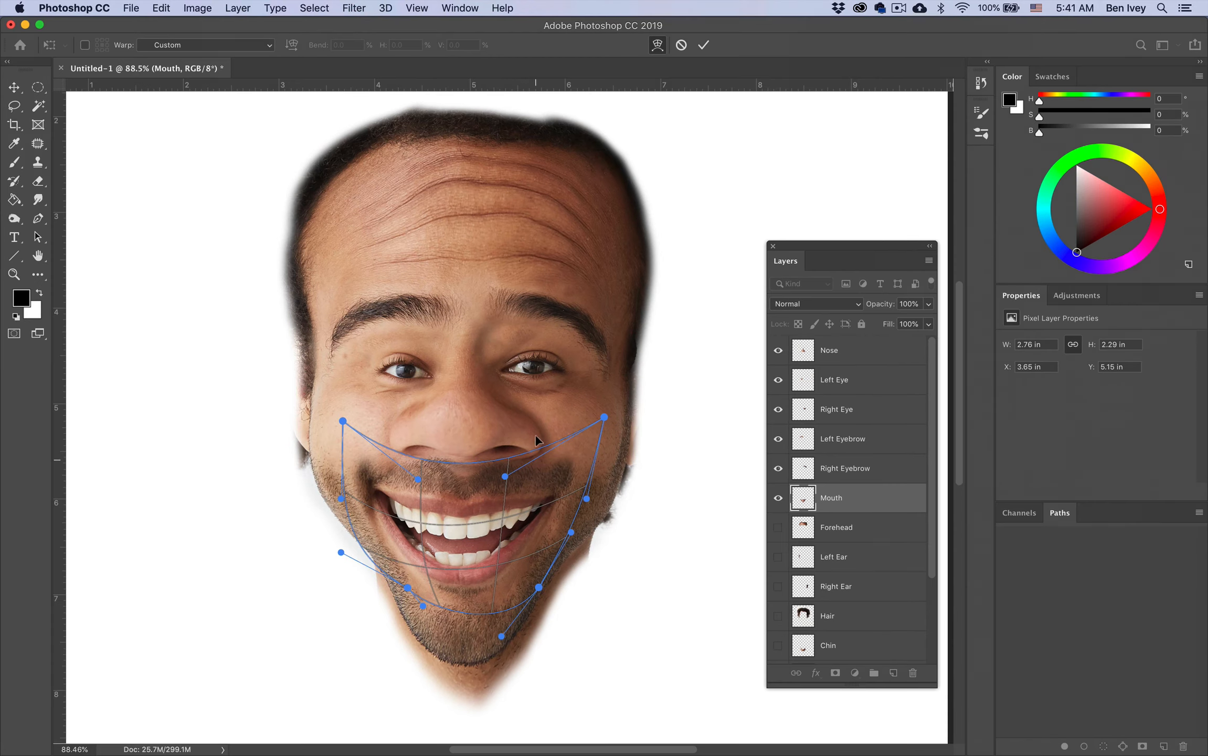
{"action": "left_click", "coordinate": [704, 46]}
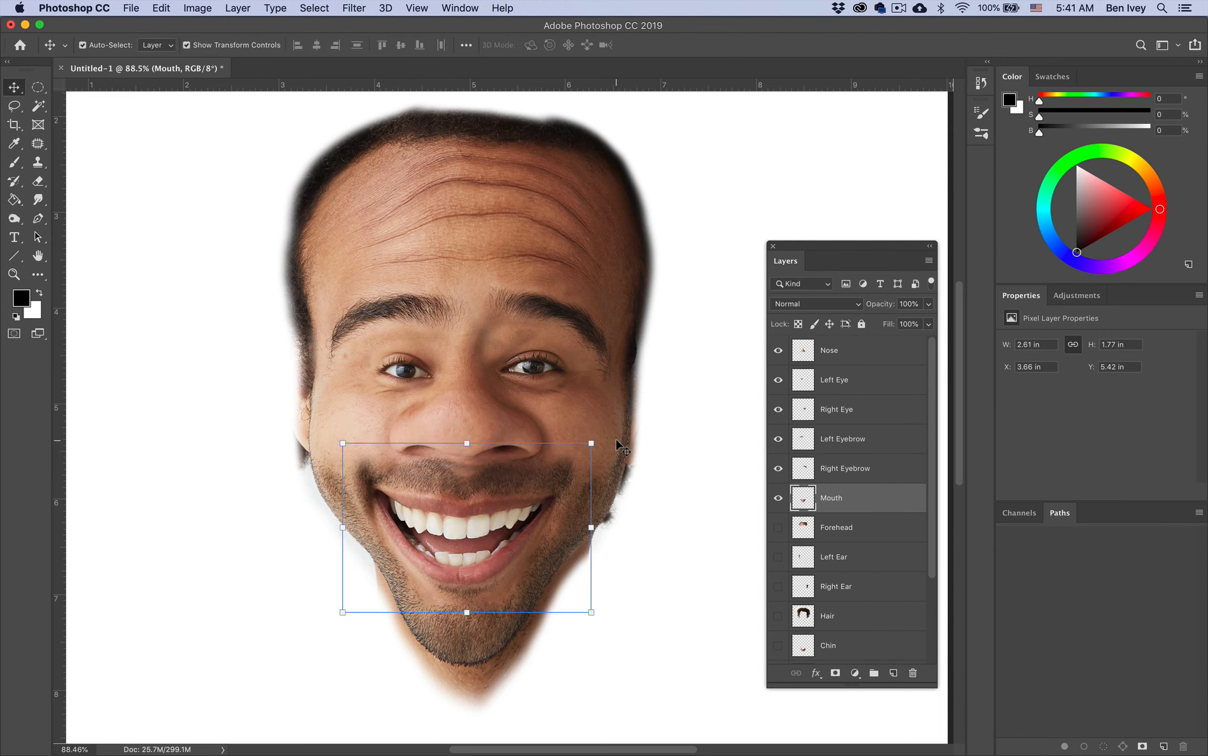
Step: Erase the Mouth layer's outer edge along the left side of the jaw with a 150 px Eraser brush at 71% opacity
{"action": "left_click", "coordinate": [685, 535]}
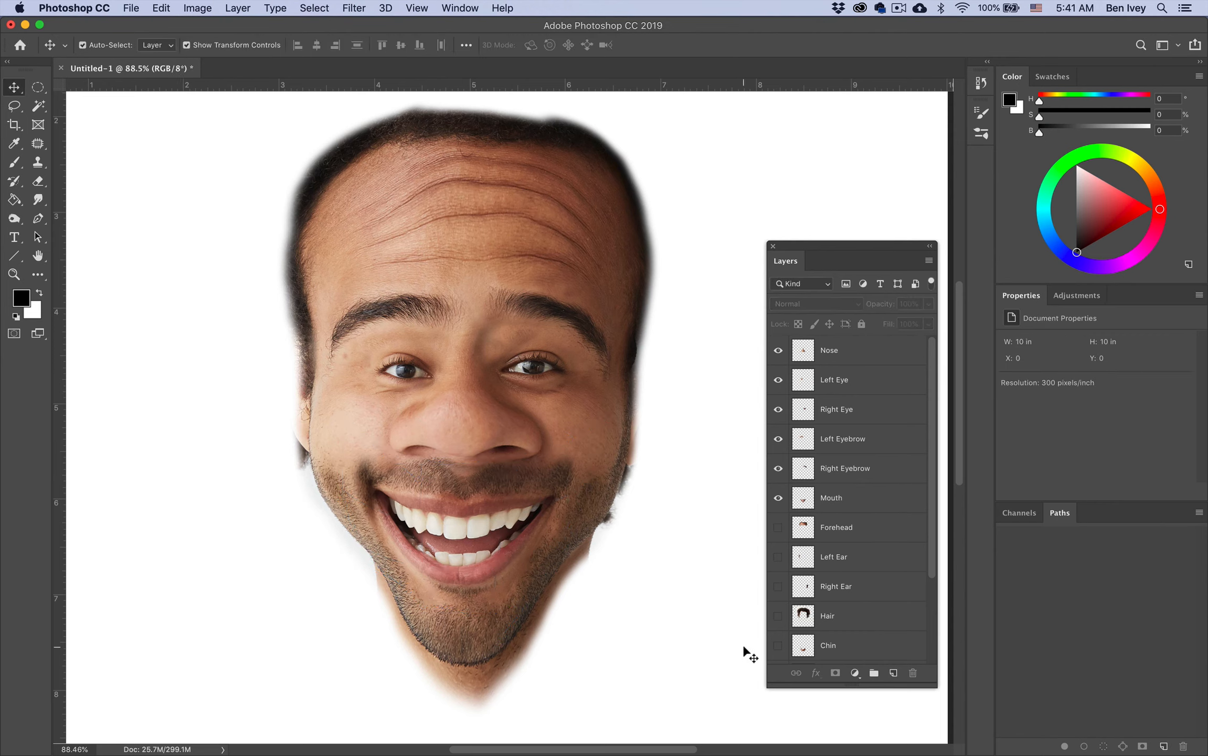
{"action": "left_click", "coordinate": [871, 510]}
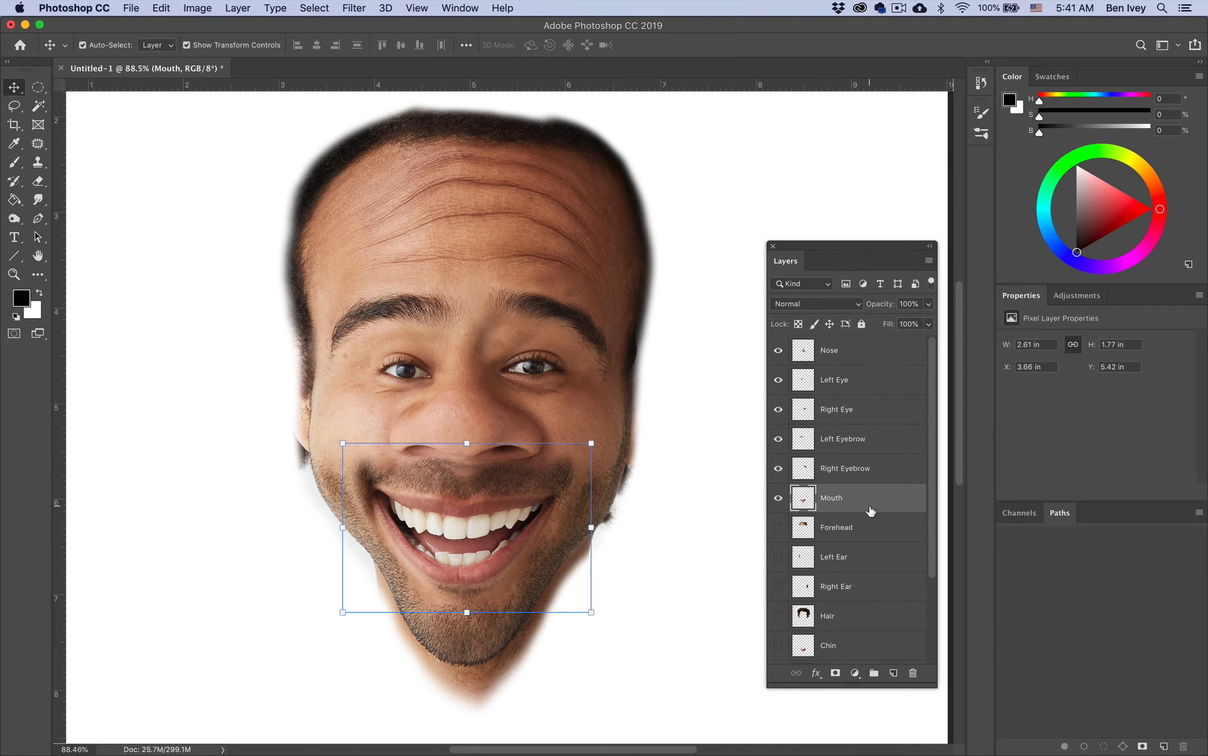
{"action": "scroll", "coordinate": [545, 610], "scroll_direction": "up", "scroll_amount": 5}
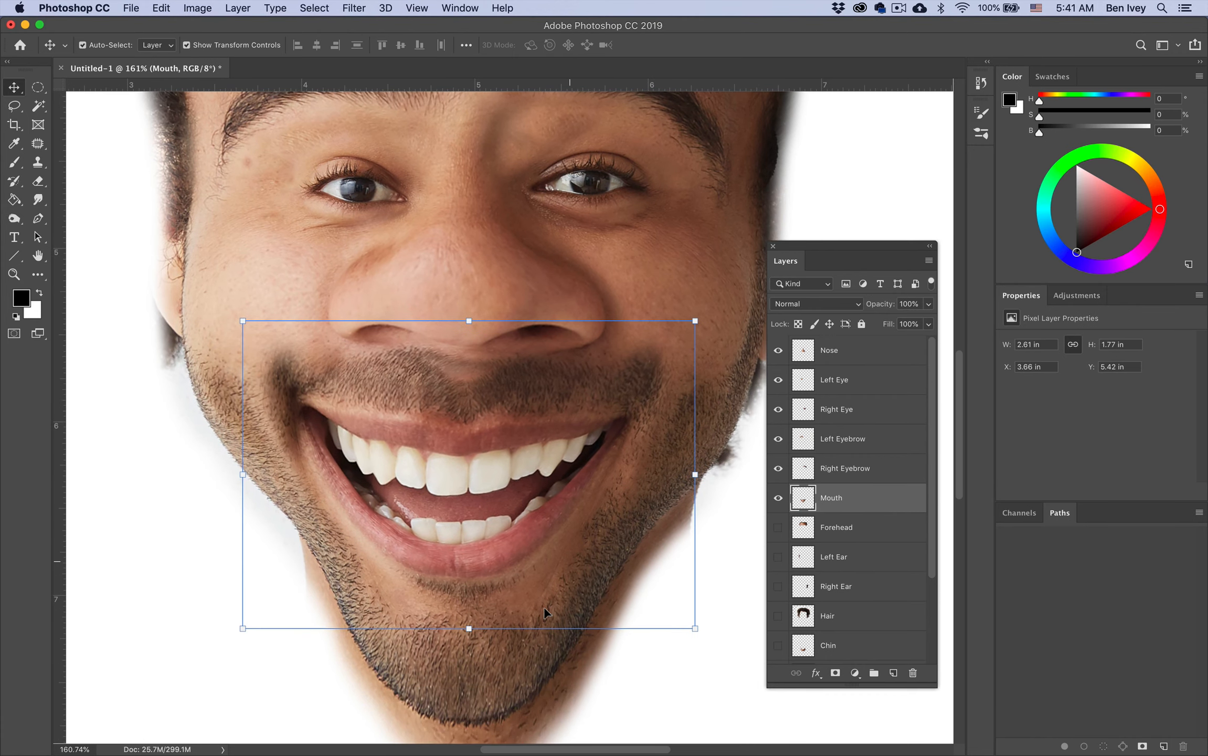
{"action": "key", "text": "e"}
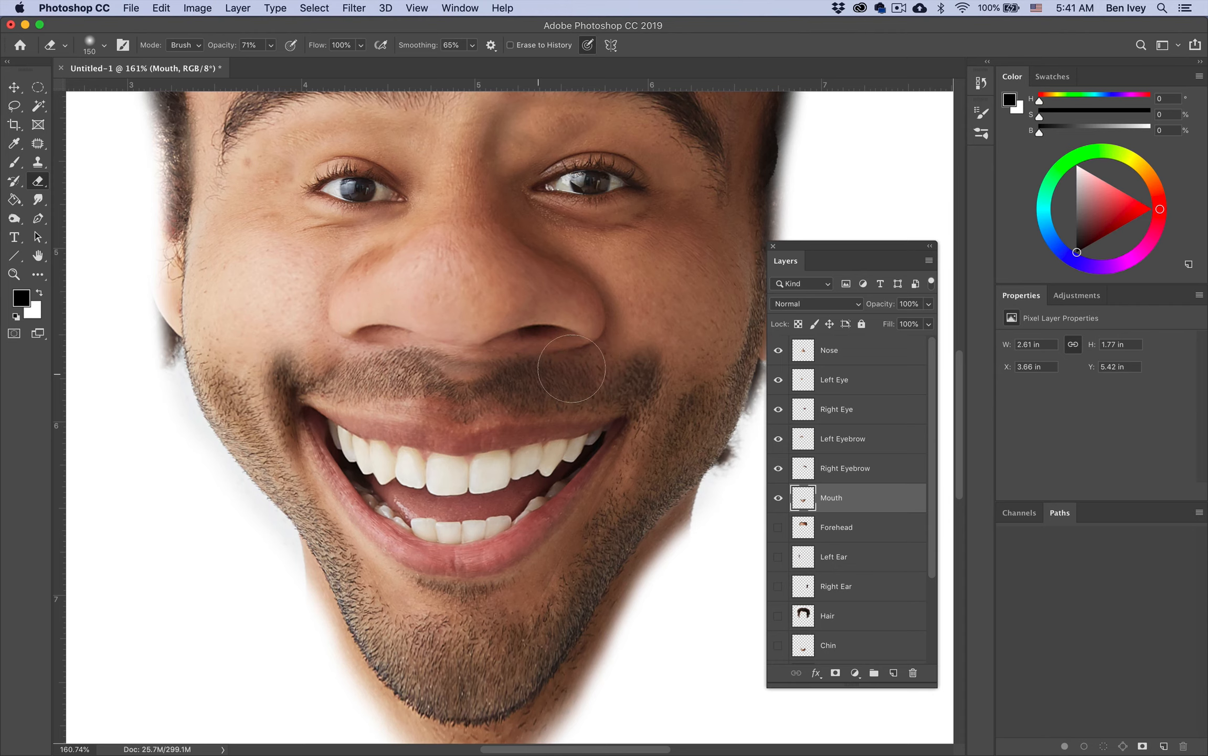
{"action": "left_click_drag", "start_coordinate": [580, 369], "coordinate": [670, 362]}
{"action": "key", "text": "cmd+z"}
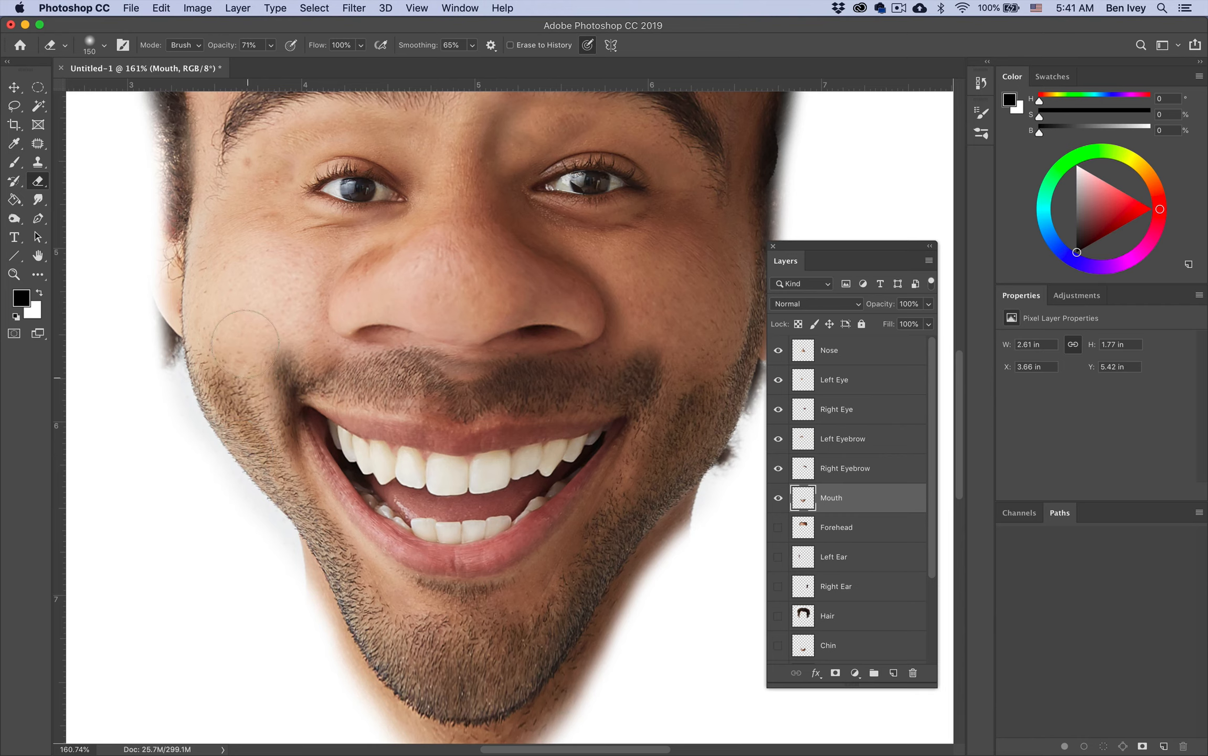
{"action": "left_click_drag", "start_coordinate": [246, 455], "coordinate": [281, 496]}
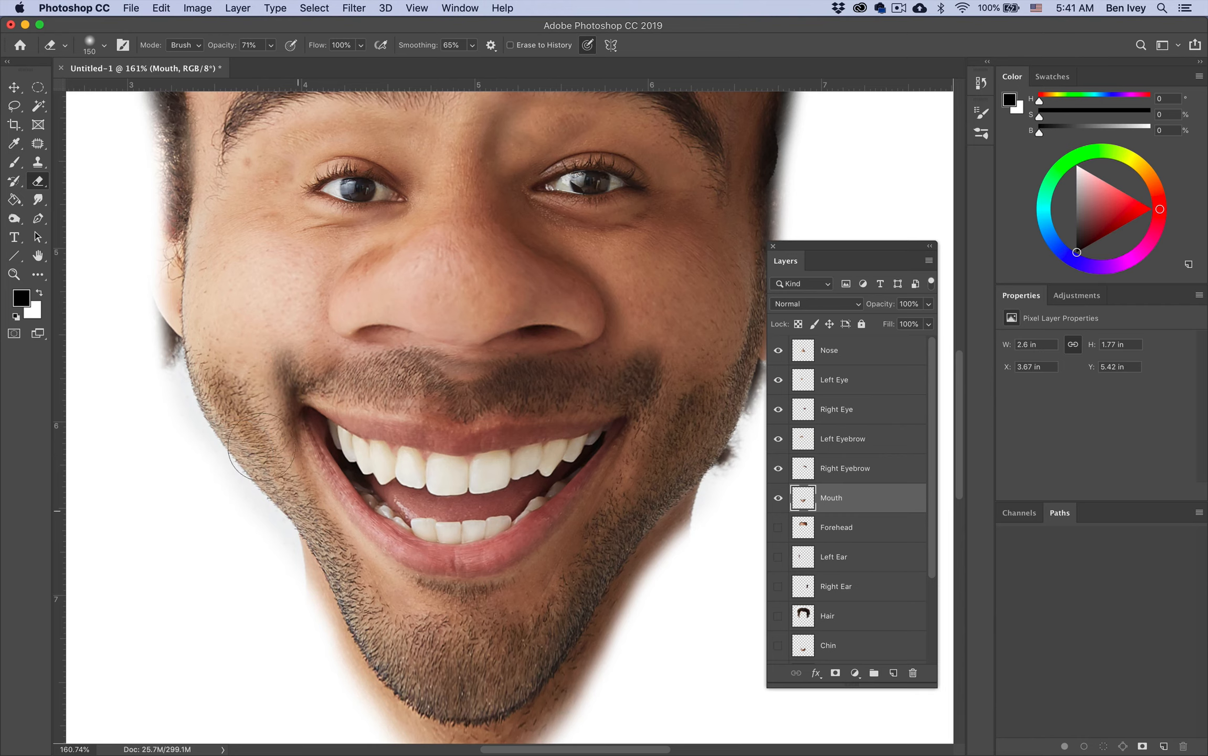
{"action": "left_click_drag", "start_coordinate": [234, 431], "coordinate": [308, 515]}
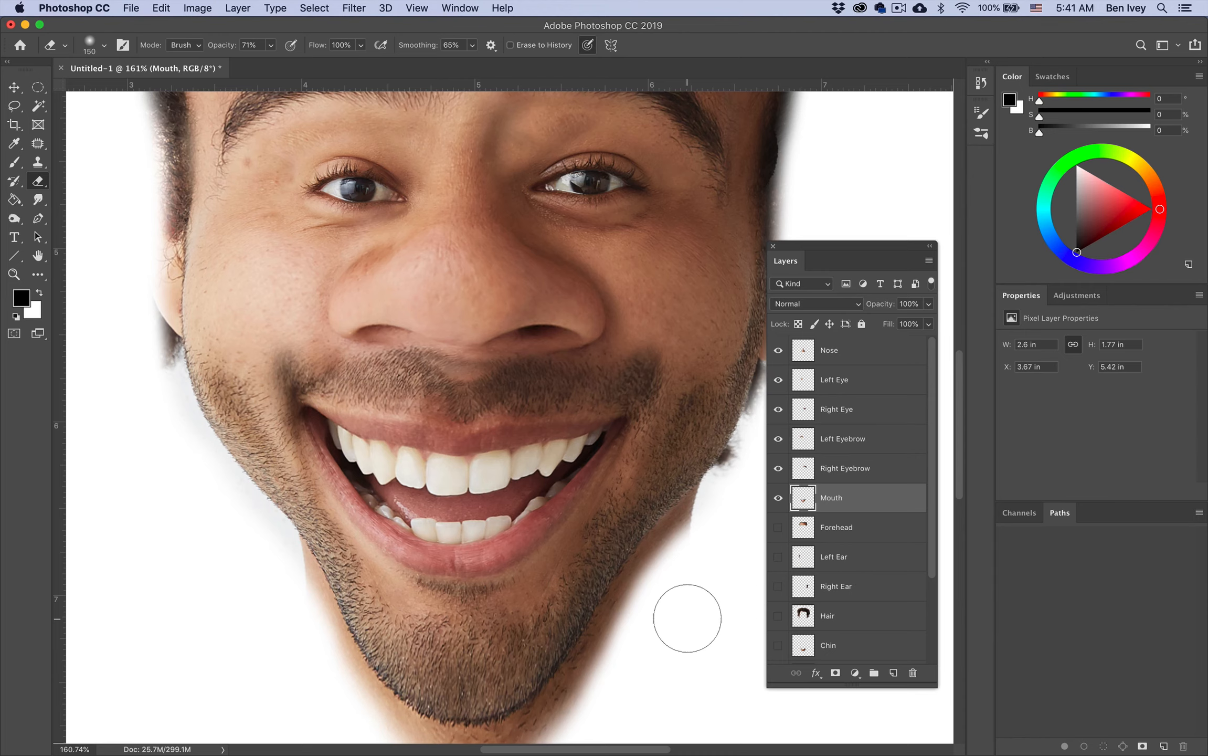
Step: Show the Forehead layer and move it above the Nose layer to the top of the layer stack
{"action": "left_click", "coordinate": [840, 532]}
{"action": "left_click", "coordinate": [778, 530]}
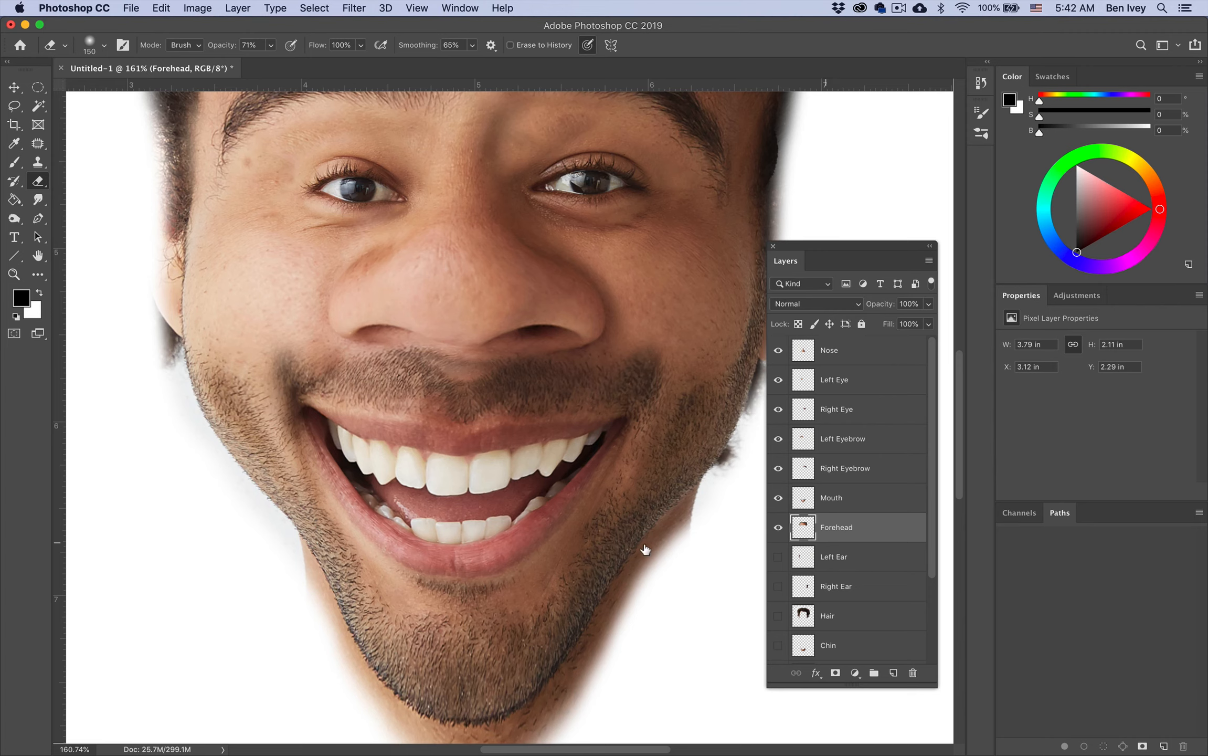
{"action": "scroll", "coordinate": [646, 548], "scroll_direction": "down", "scroll_amount": 6}
{"action": "scroll", "coordinate": [551, 512], "scroll_direction": "up", "scroll_amount": 3}
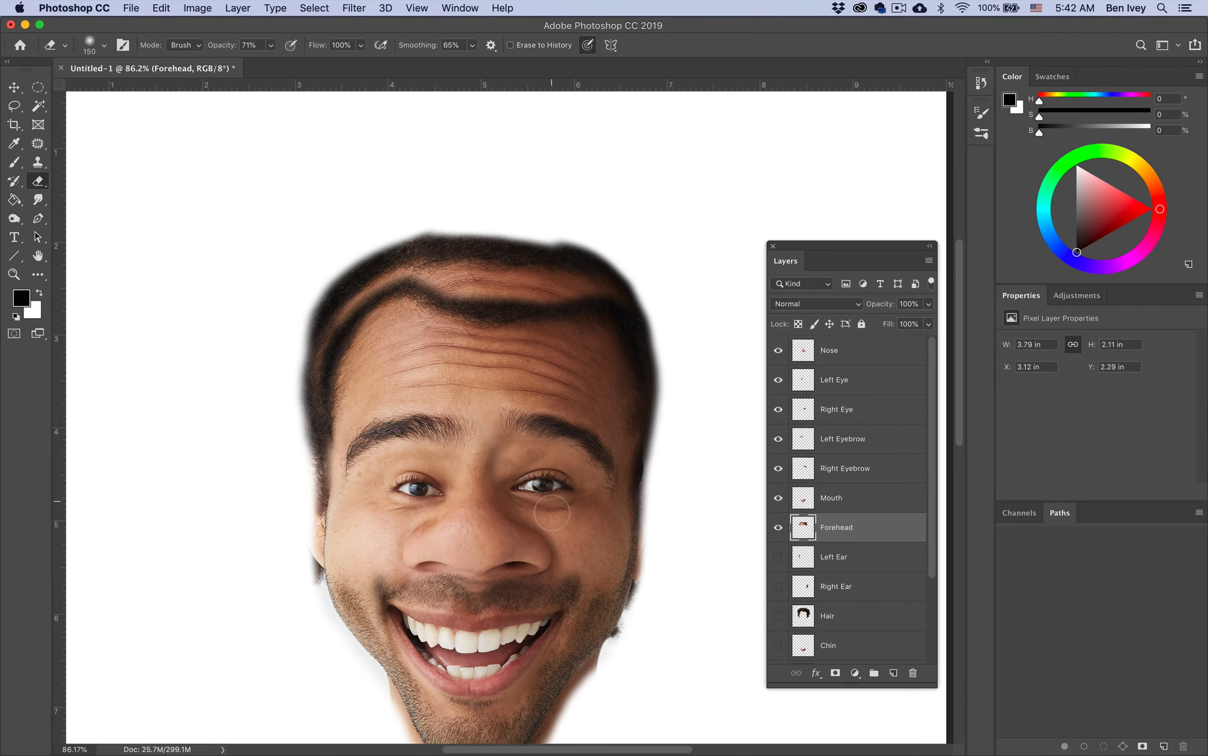
{"action": "scroll", "coordinate": [551, 512], "scroll_direction": "down", "scroll_amount": 3}
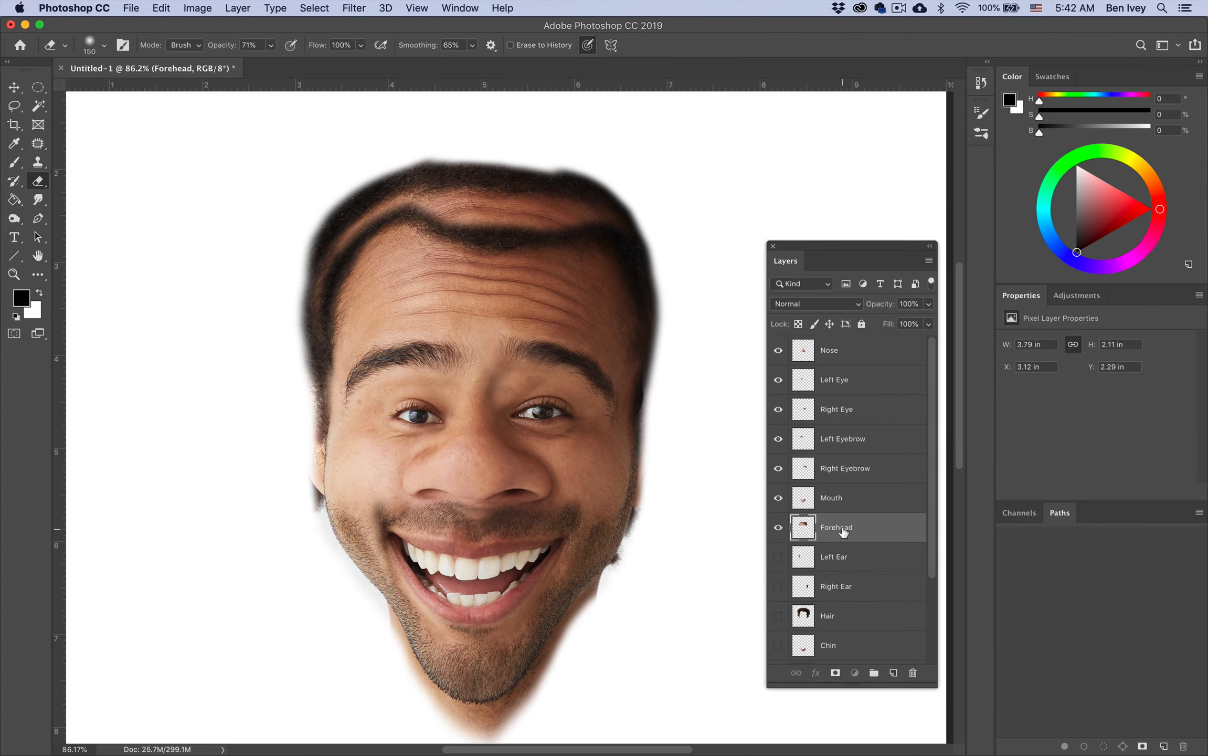
{"action": "left_click_drag", "start_coordinate": [843, 532], "coordinate": [844, 349]}
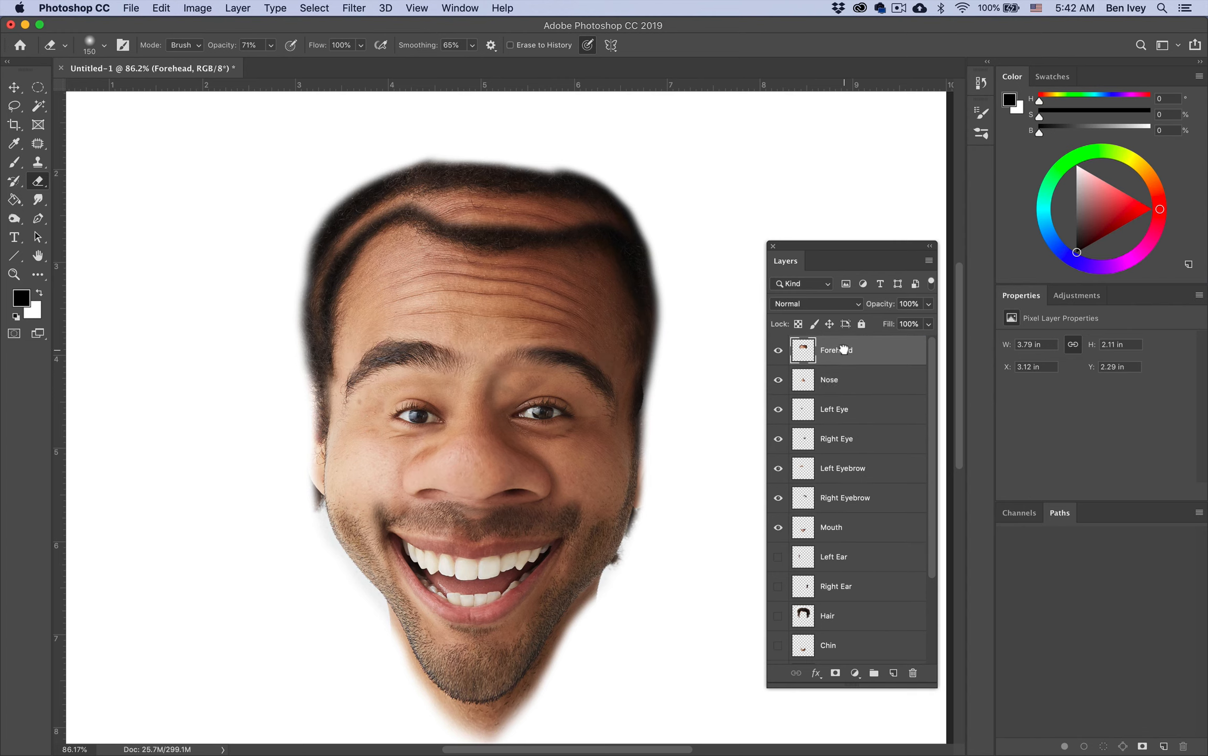
Step: Compare the face with and without the Forehead layer, and leave that layer hidden
{"action": "left_click", "coordinate": [779, 351]}
{"action": "left_click", "coordinate": [779, 350]}
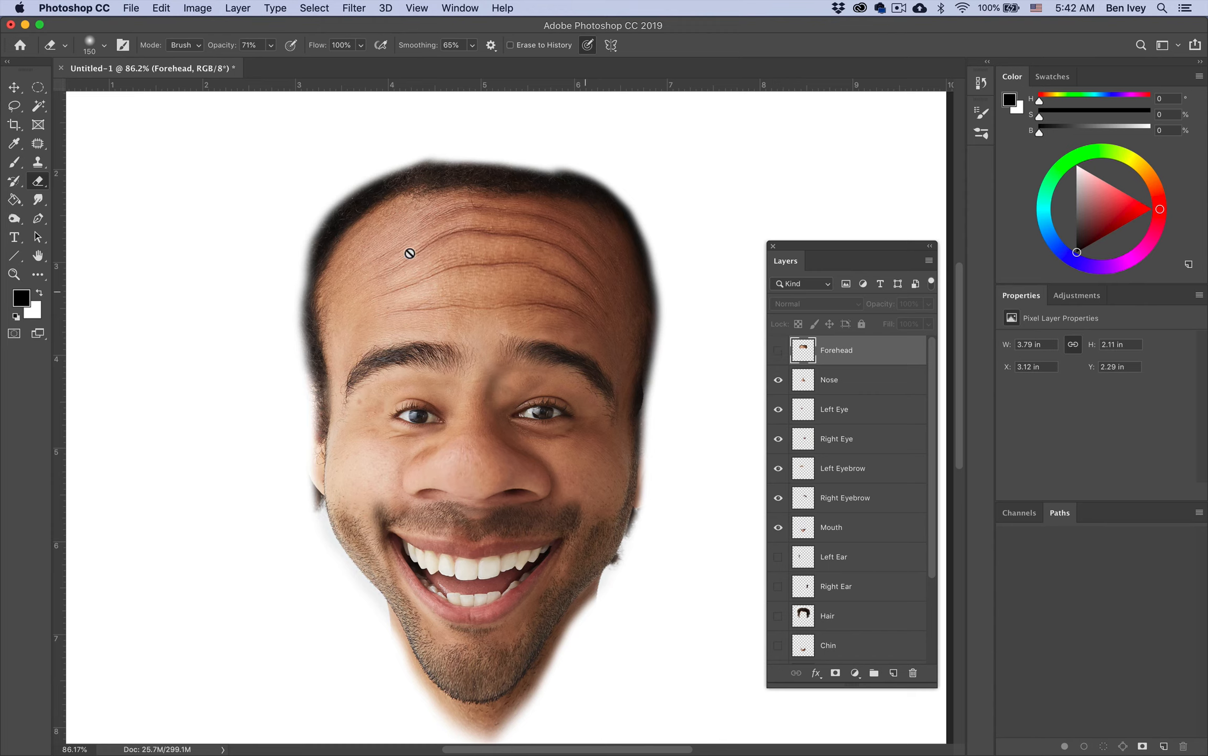
{"action": "left_click", "coordinate": [778, 351]}
{"action": "left_click", "coordinate": [778, 350]}
{"action": "left_click", "coordinate": [779, 351]}
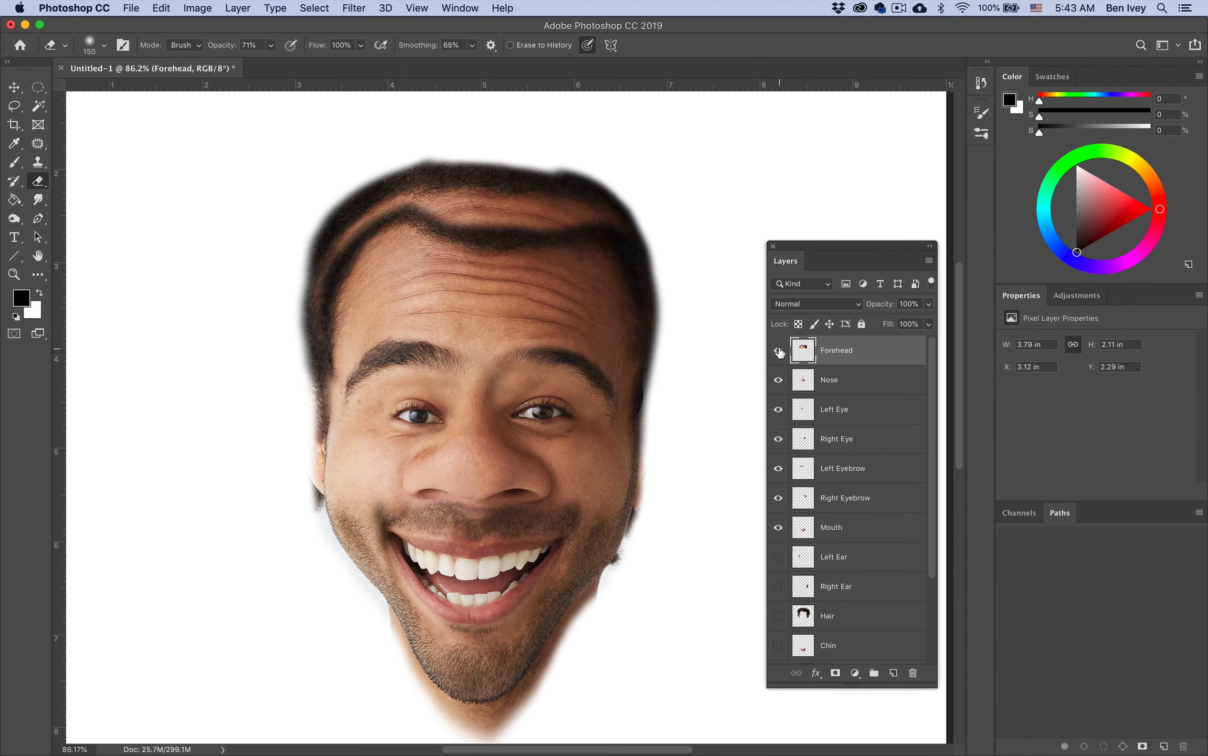
{"action": "left_click", "coordinate": [779, 352]}
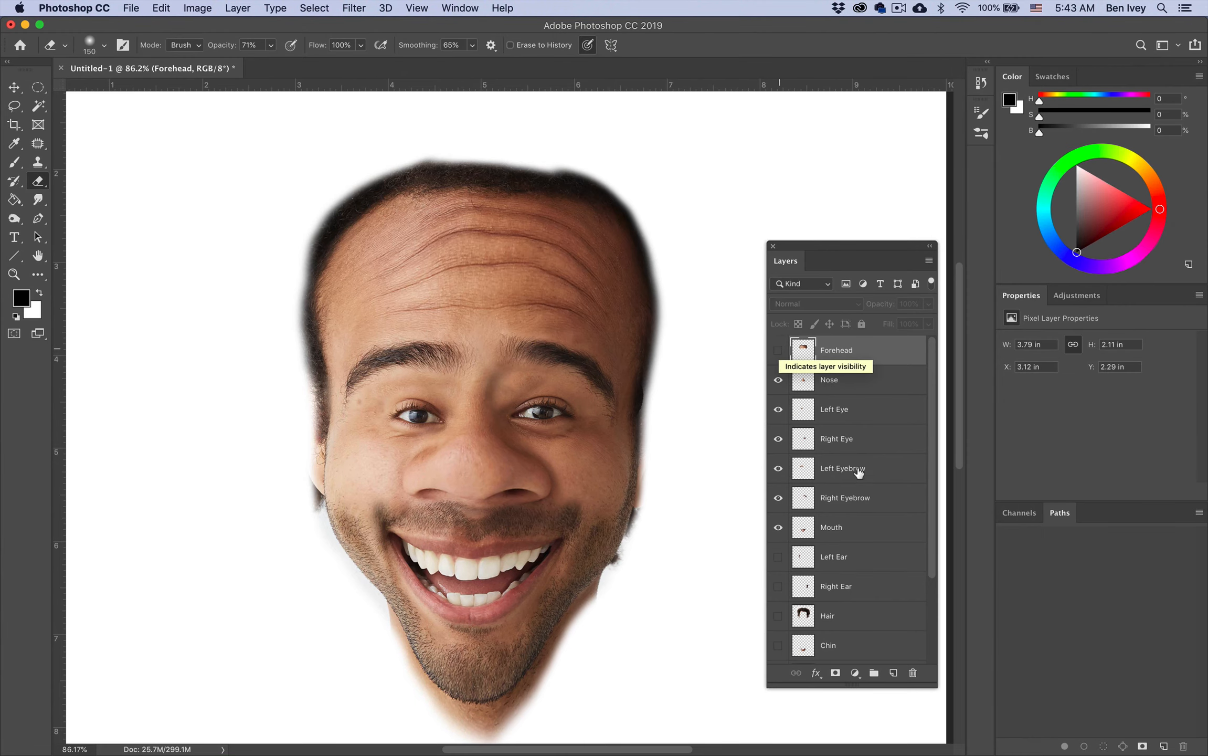
Step: Show the Left Ear layer, enlarge it to 141.55%, lower it slightly against the side of the face, and apply the transform
{"action": "scroll", "coordinate": [872, 509], "scroll_direction": "down", "scroll_amount": 3}
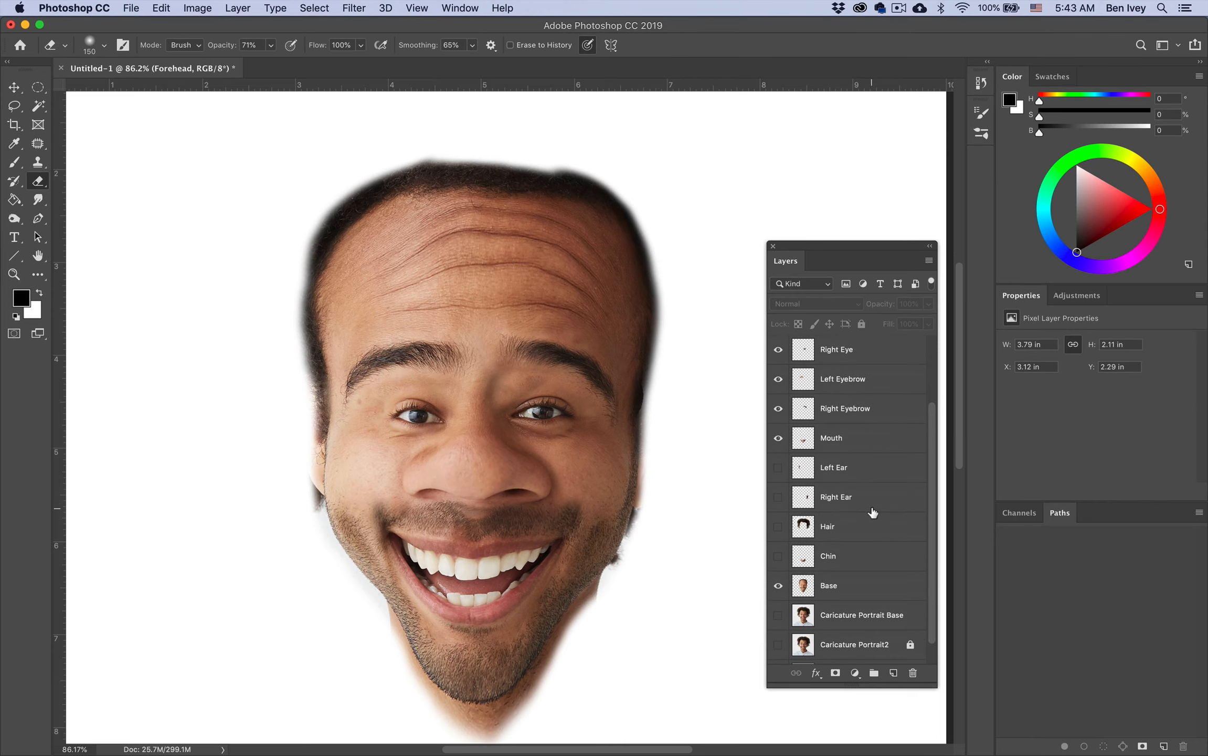
{"action": "left_click", "coordinate": [779, 468]}
{"action": "left_click", "coordinate": [843, 471]}
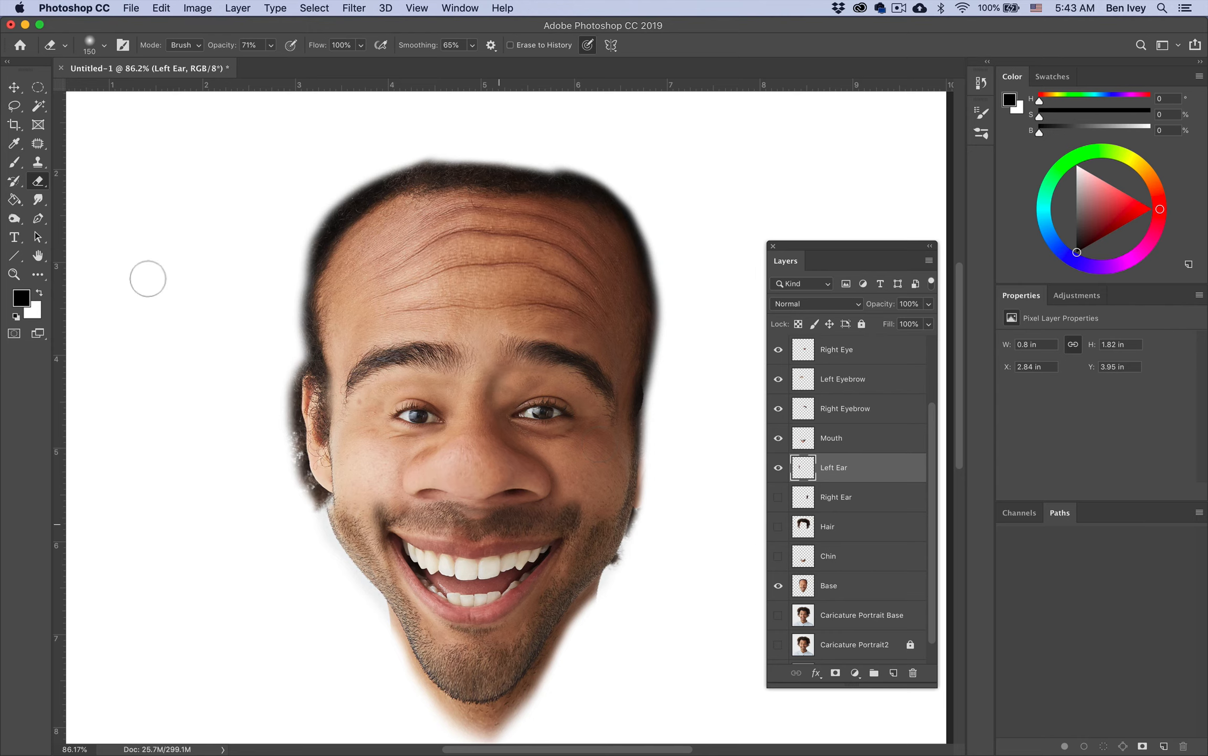
{"action": "left_click", "coordinate": [16, 91]}
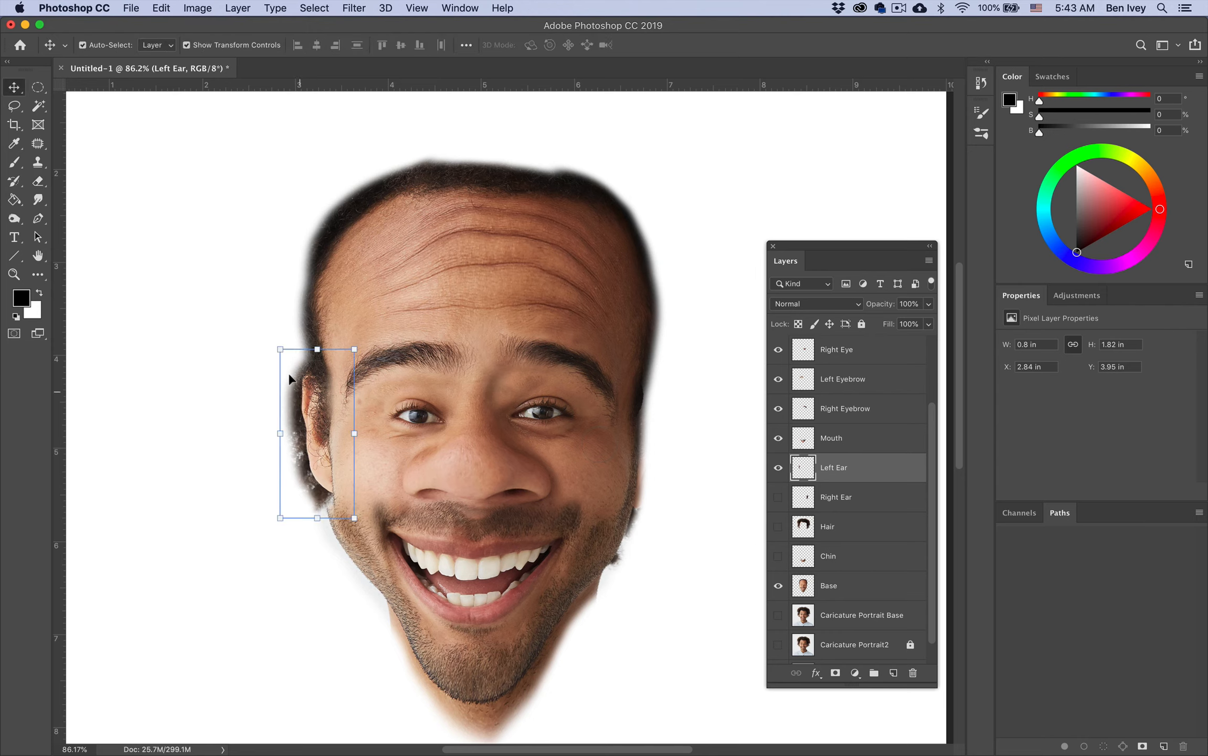
{"action": "left_click", "coordinate": [283, 352]}
{"action": "left_click", "coordinate": [311, 412]}
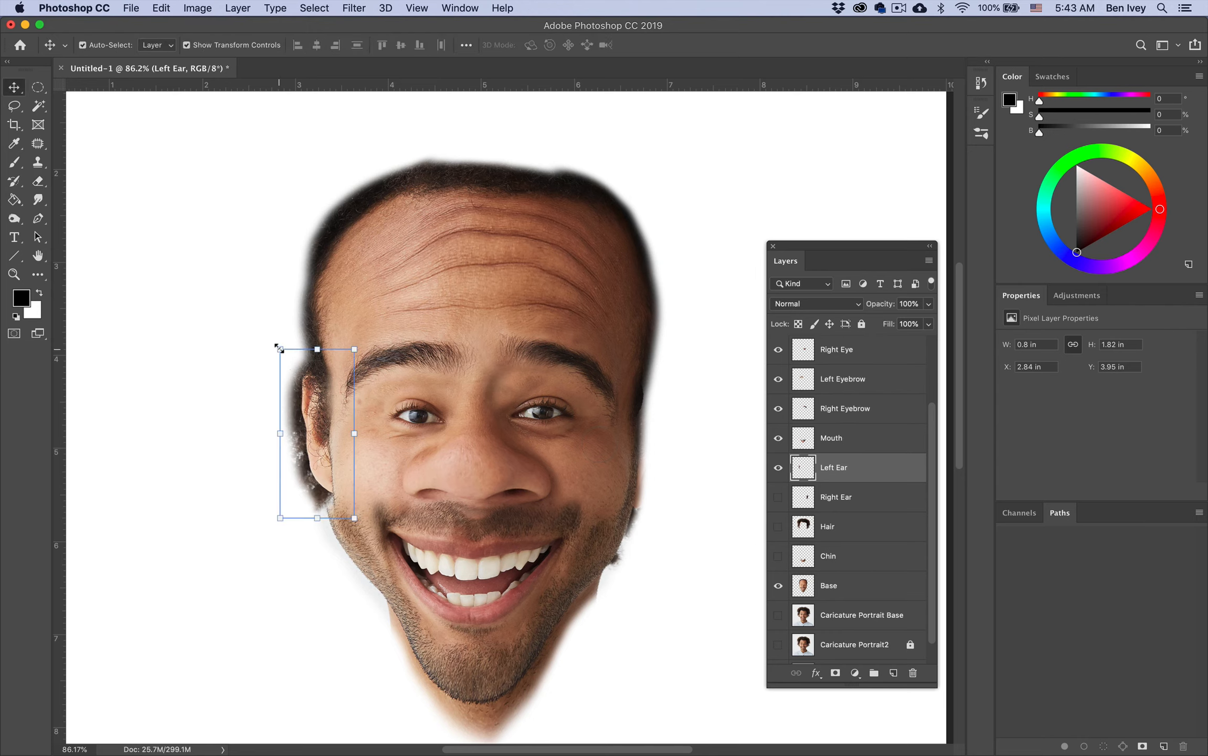
{"action": "left_click_drag", "start_coordinate": [280, 348], "coordinate": [249, 278]}
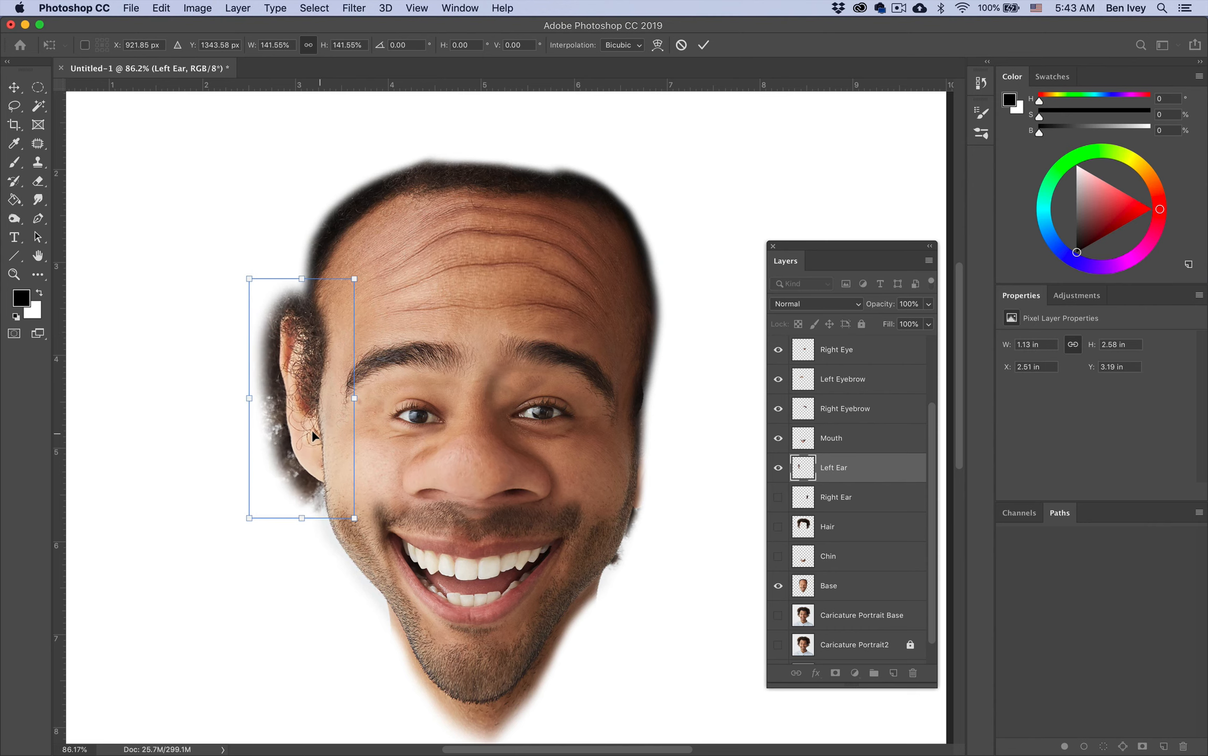
{"action": "left_click_drag", "start_coordinate": [312, 434], "coordinate": [315, 461]}
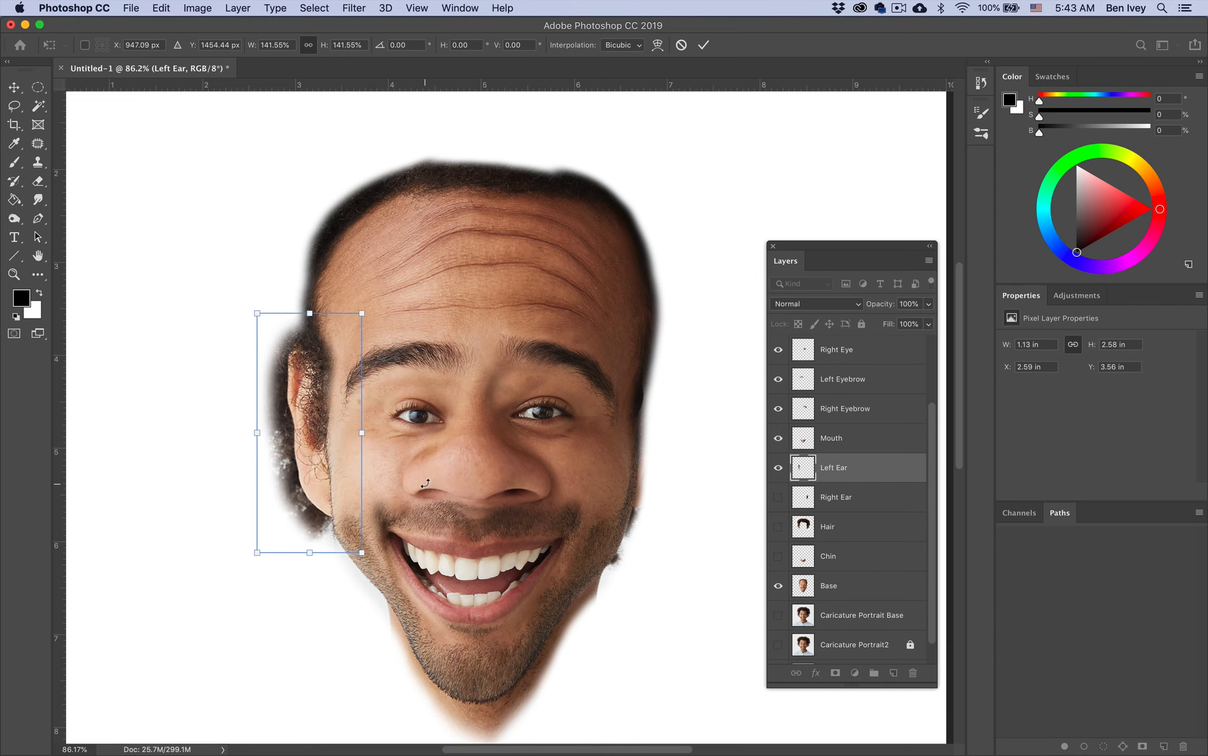
{"action": "key", "text": "Return"}
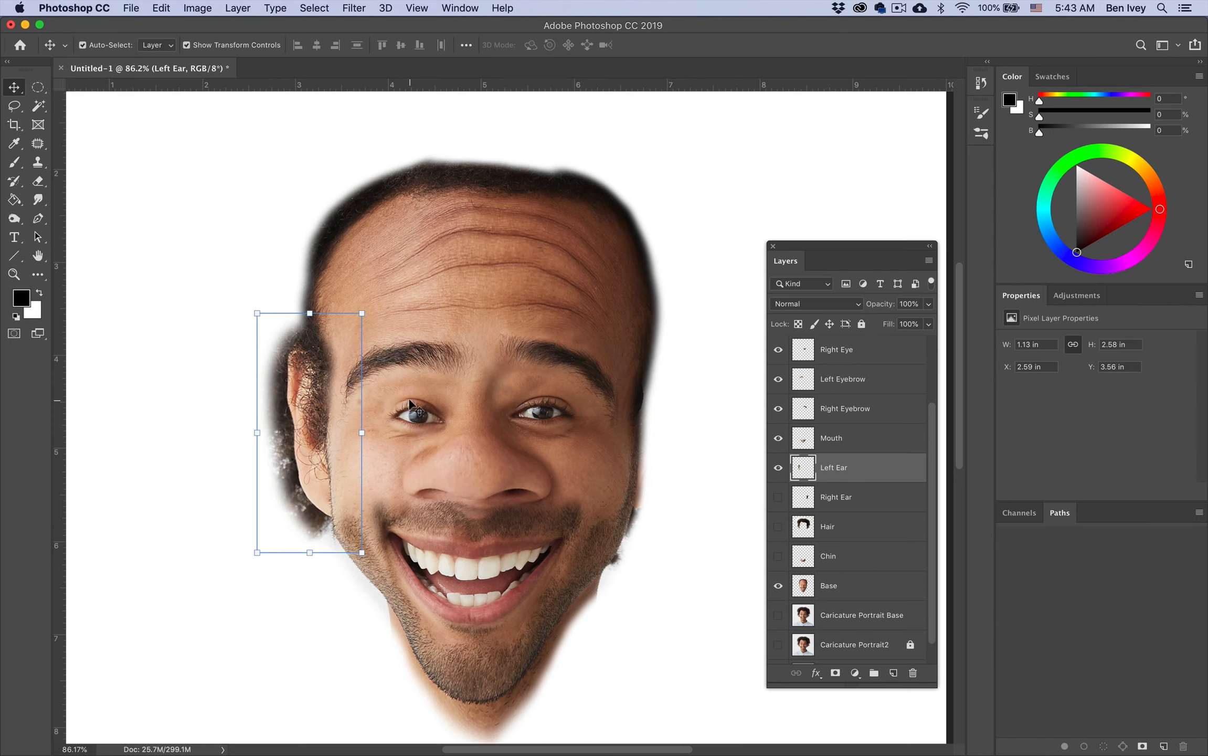
Step: Show the Right Ear layer, enlarge it to about 1.38 by 2.34 in beside the cheek, and apply the transform
{"action": "left_click", "coordinate": [895, 505]}
{"action": "left_click", "coordinate": [779, 497]}
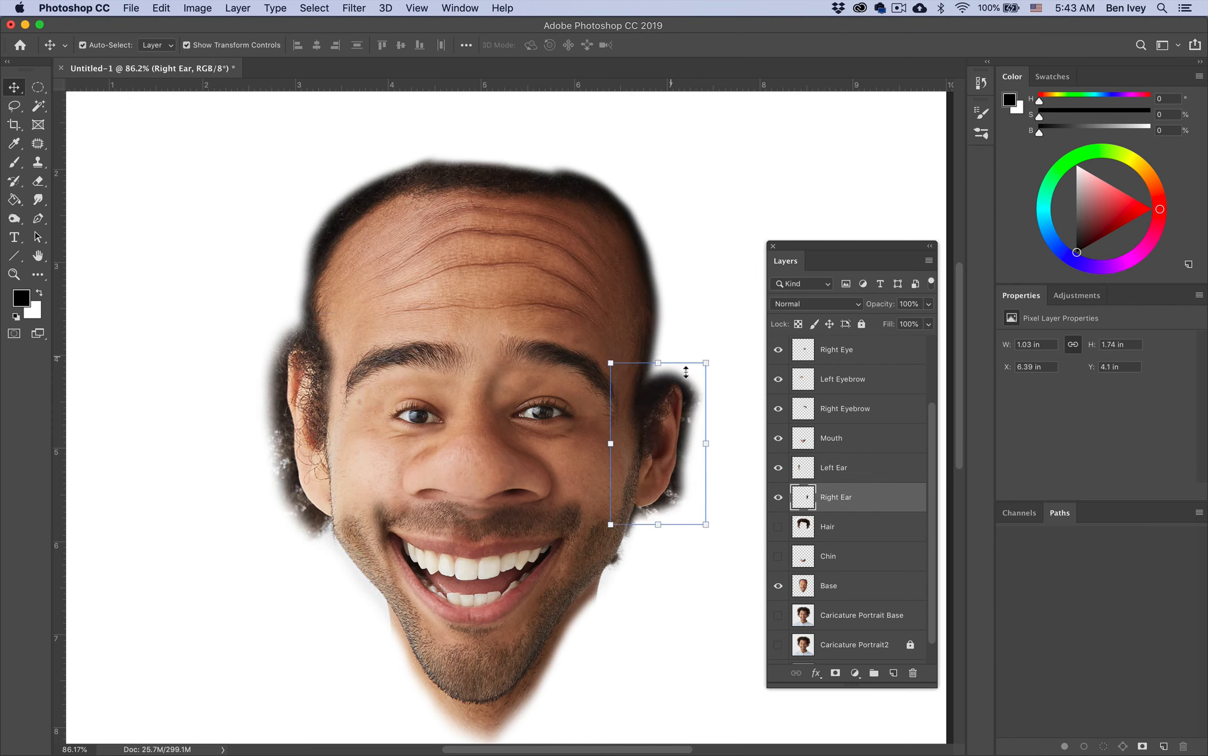
{"action": "left_click_drag", "start_coordinate": [702, 369], "coordinate": [679, 379]}
{"action": "left_click_drag", "start_coordinate": [729, 320], "coordinate": [736, 306]}
{"action": "left_click_drag", "start_coordinate": [697, 360], "coordinate": [693, 363]}
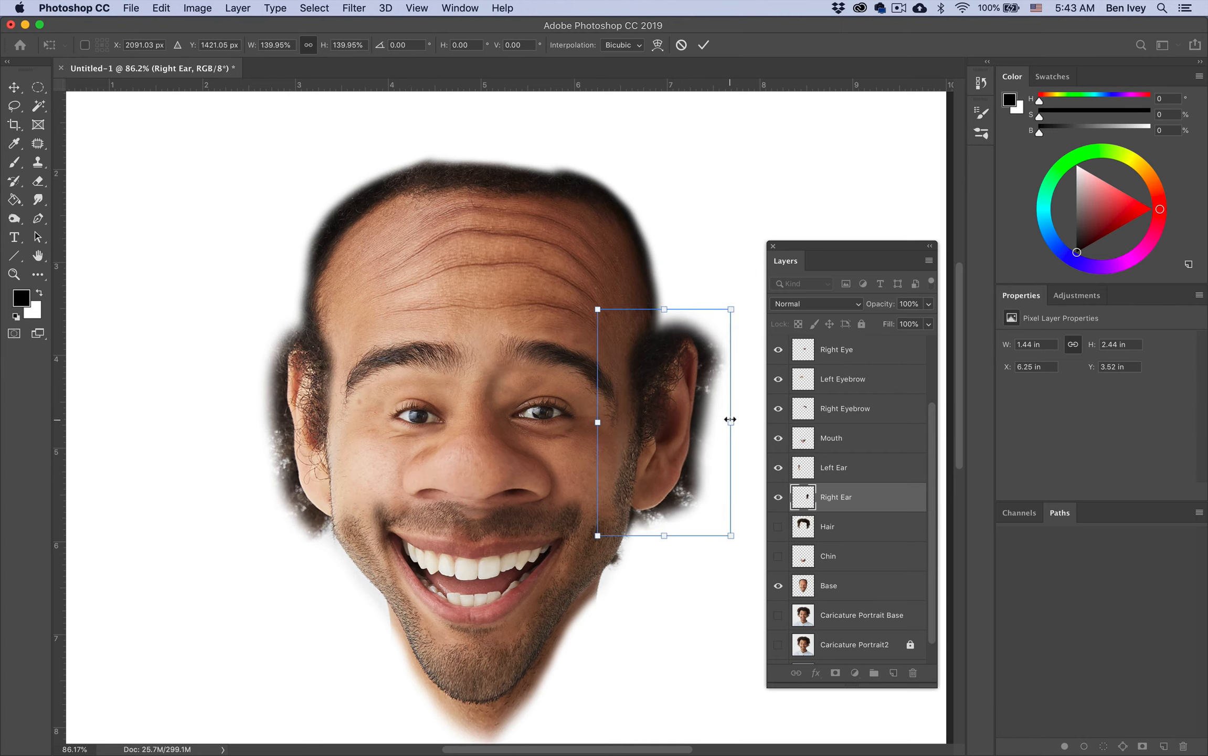
{"action": "left_click_drag", "start_coordinate": [730, 420], "coordinate": [679, 426]}
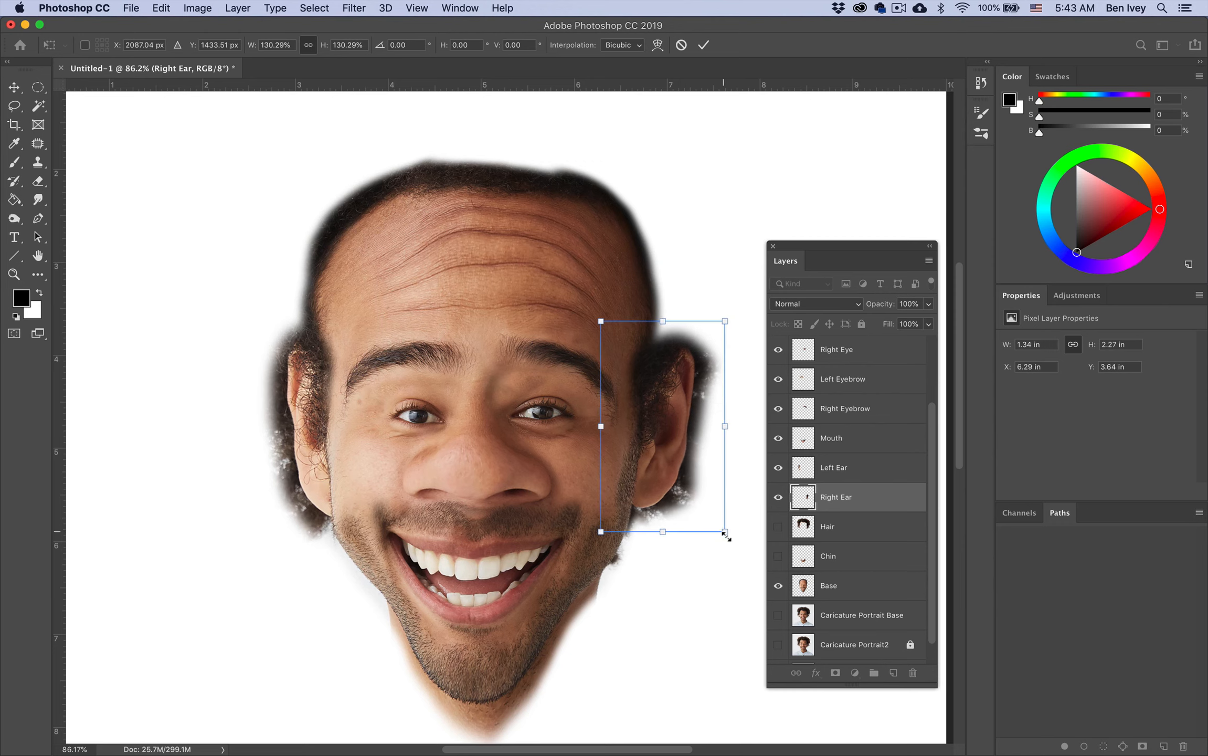
{"action": "left_click_drag", "start_coordinate": [725, 532], "coordinate": [729, 539]}
{"action": "key", "text": "Return"}
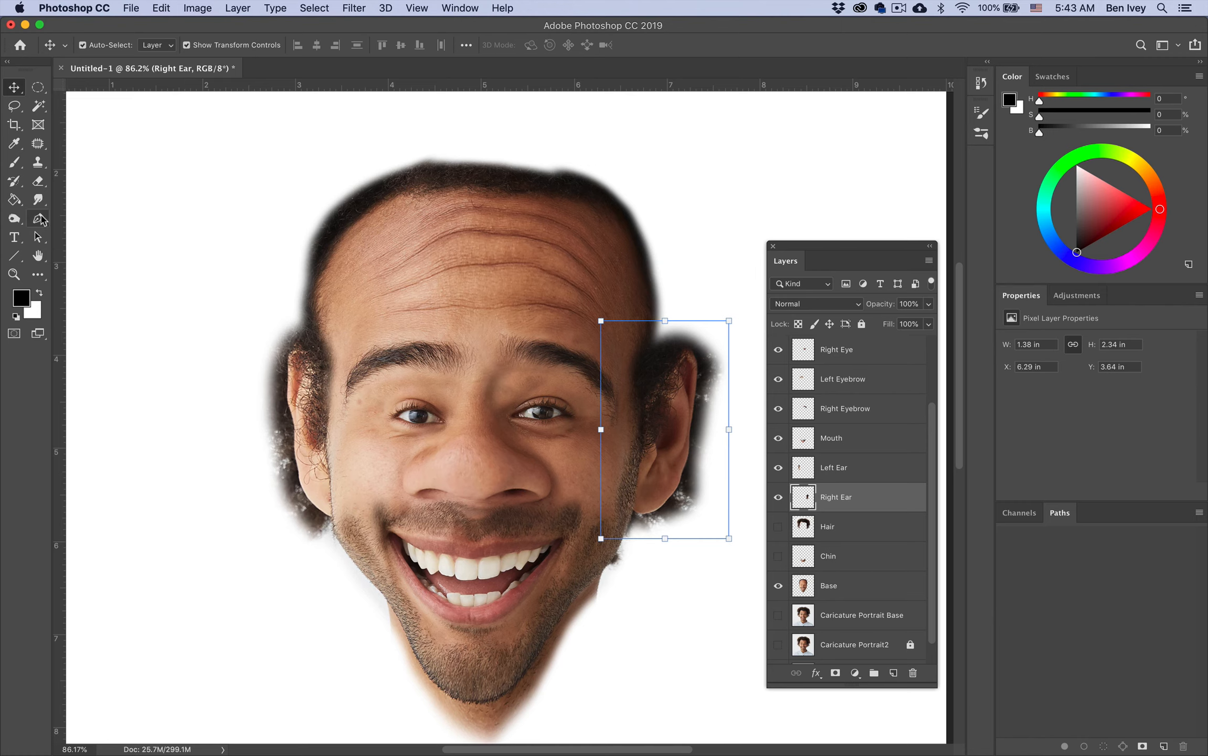
Step: Erase the Right Ear layer's inner edge and the Left Ear layer's outer hair with a 150 px Eraser brush at 71% opacity
{"action": "left_click", "coordinate": [36, 180]}
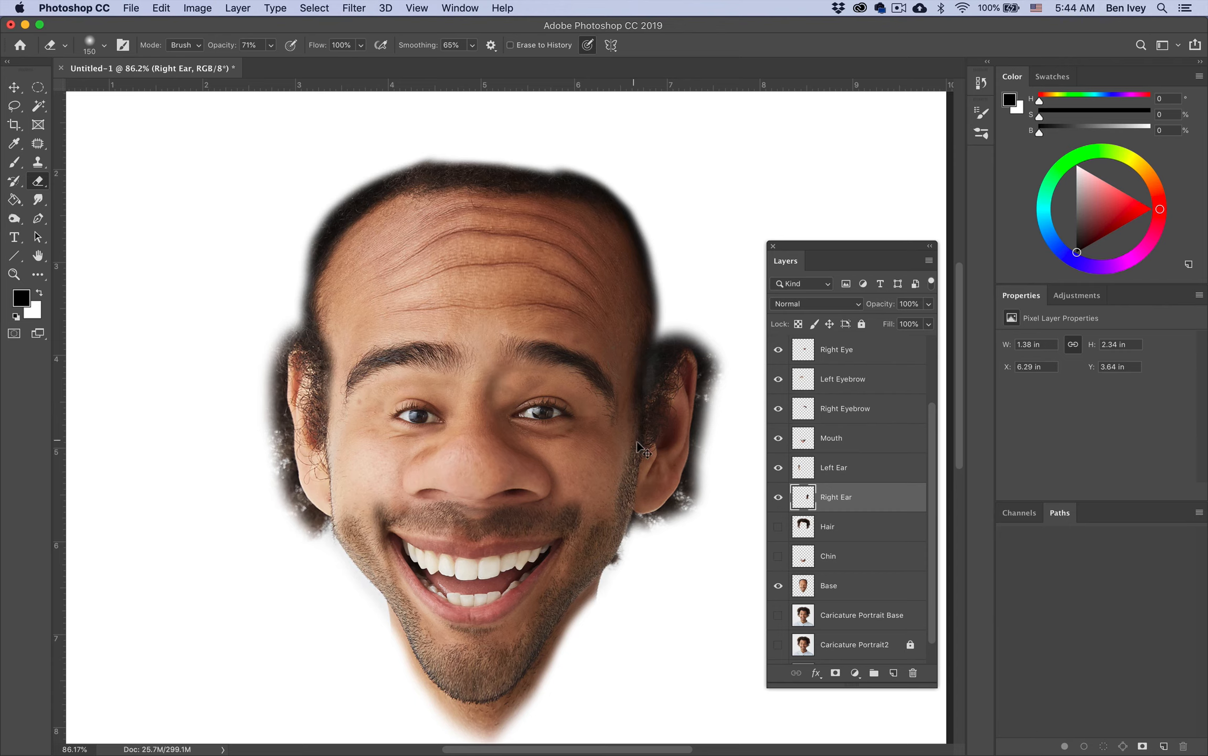
{"action": "left_click_drag", "start_coordinate": [651, 375], "coordinate": [639, 442]}
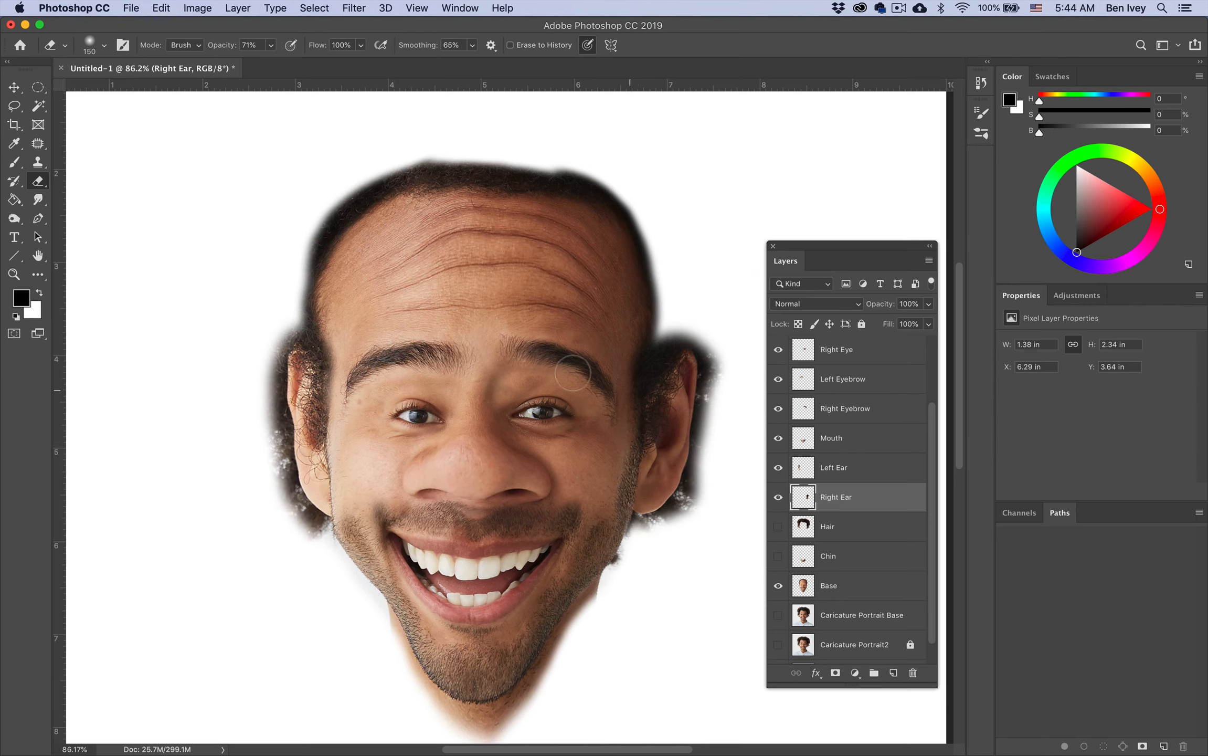
{"action": "left_click", "coordinate": [865, 469]}
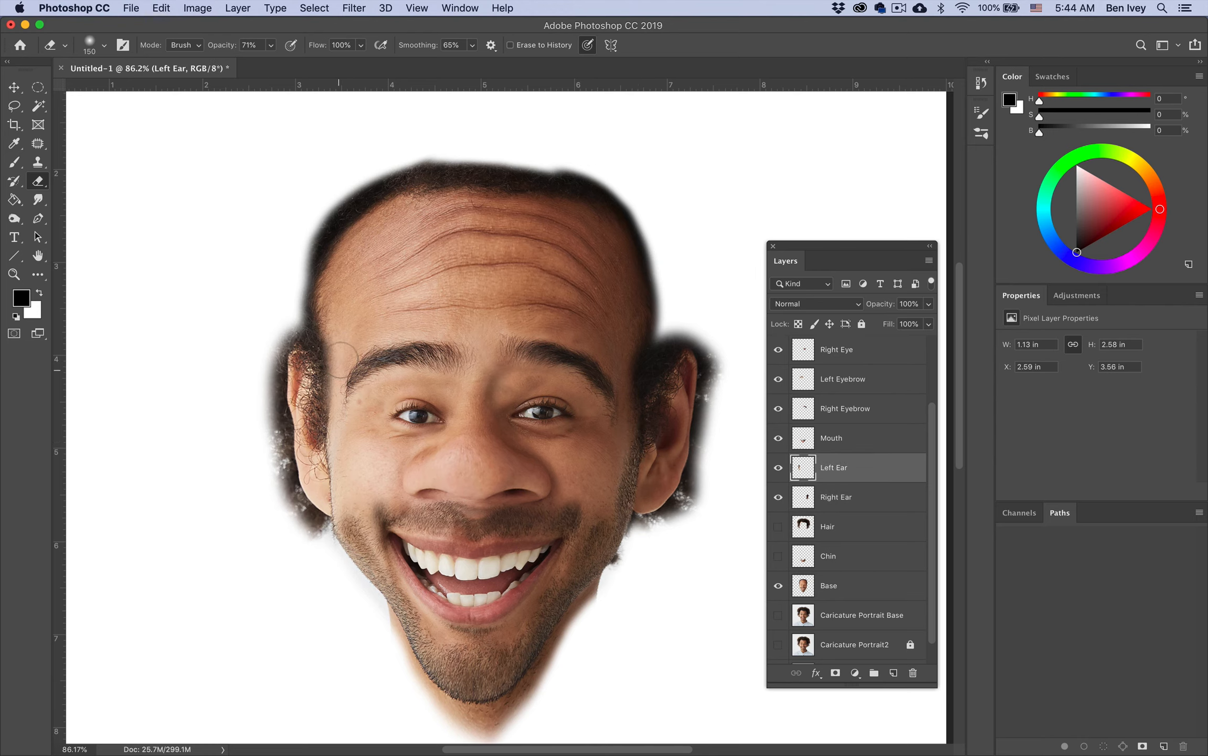
{"action": "mouse_move", "coordinate": [268, 403]}
{"action": "left_mouse_down"}
{"action": "mouse_move", "coordinate": [265, 378]}
{"action": "mouse_move", "coordinate": [269, 467]}
{"action": "mouse_move", "coordinate": [265, 342]}
{"action": "mouse_move", "coordinate": [250, 435]}
{"action": "left_mouse_up"}
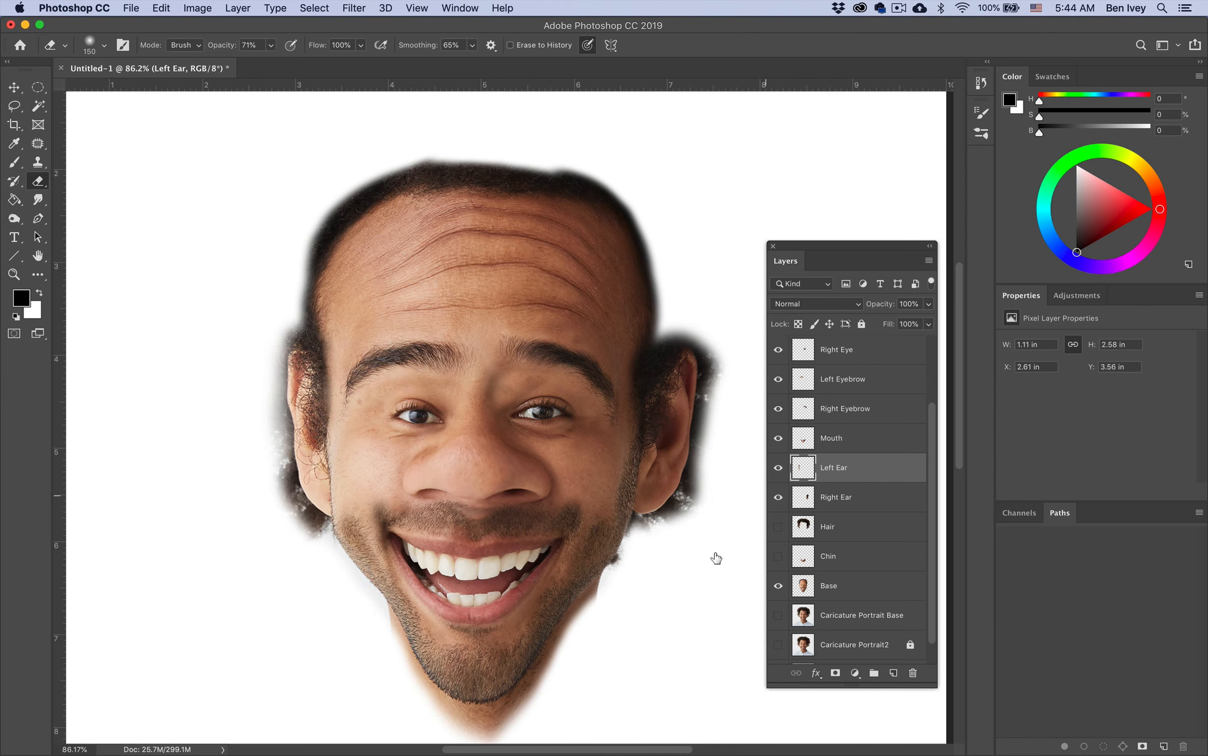
Step: Show the Hair layer, shift it slightly up and left, enlarge it to 105.72%, and apply the transform
{"action": "left_click", "coordinate": [840, 535]}
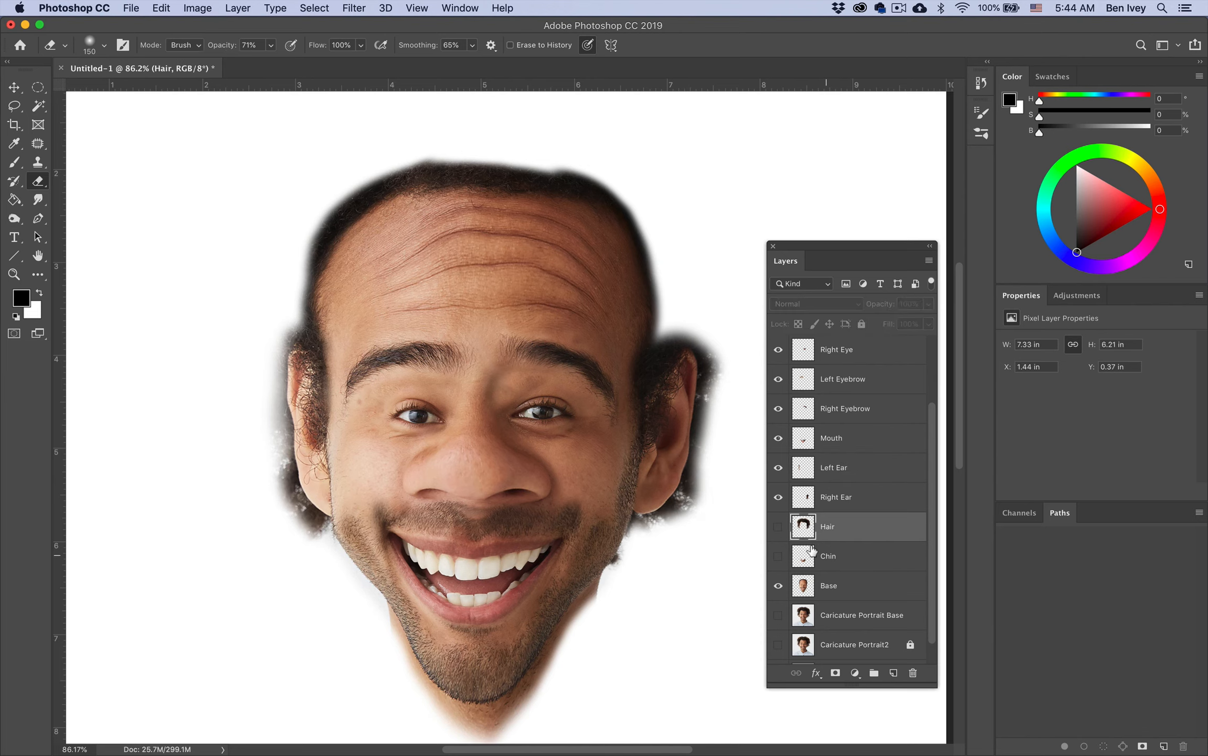
{"action": "left_click", "coordinate": [778, 528]}
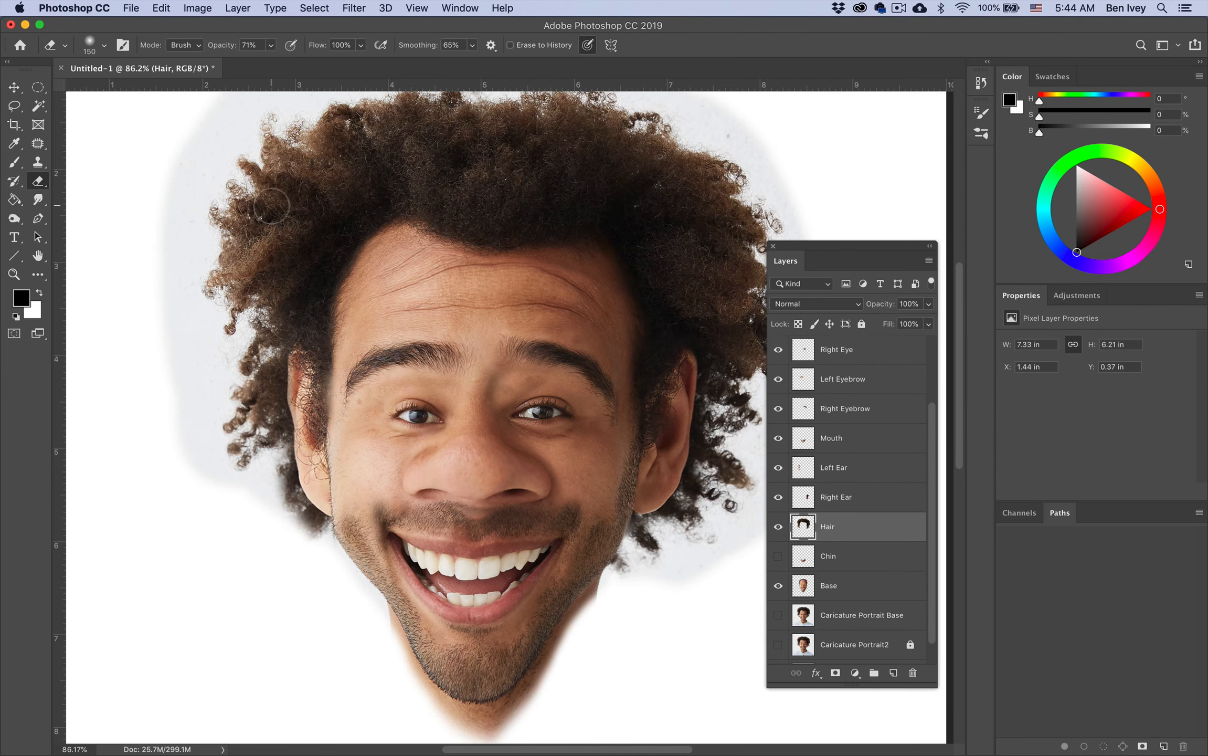
{"action": "left_click", "coordinate": [14, 86]}
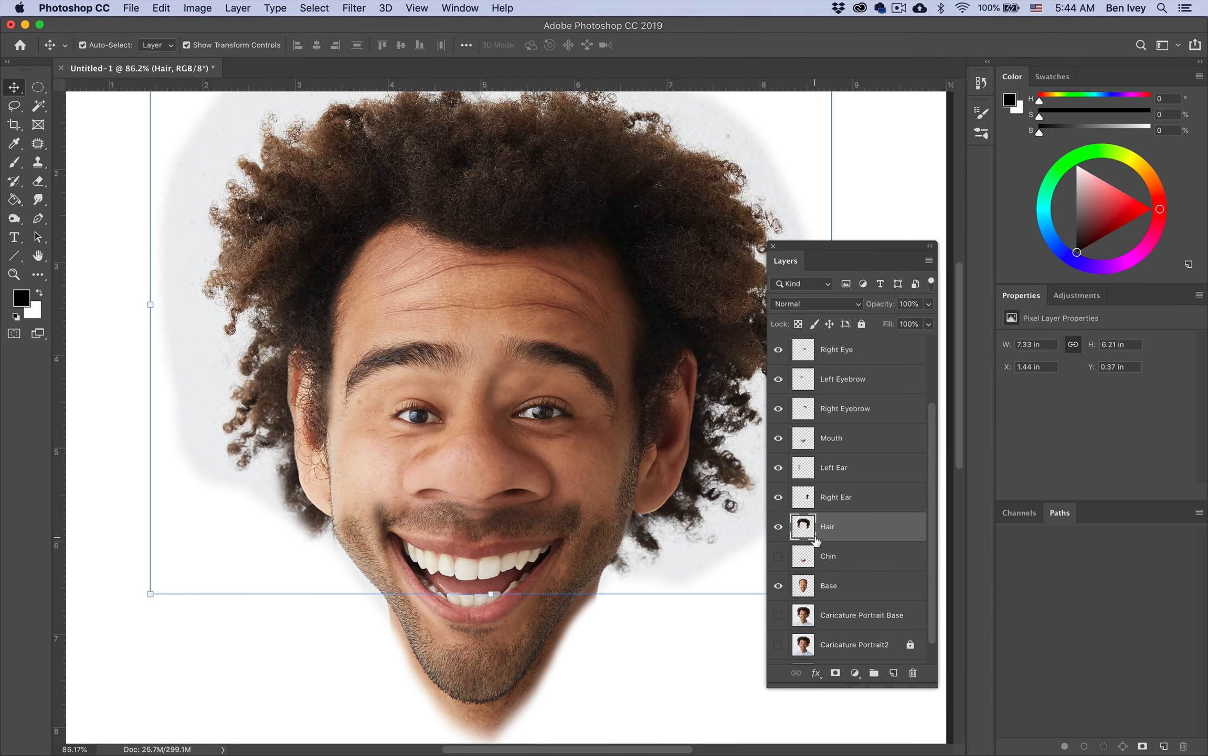
{"action": "mouse_move", "coordinate": [638, 235]}
{"action": "left_mouse_down"}
{"action": "mouse_move", "coordinate": [604, 207]}
{"action": "mouse_move", "coordinate": [641, 210]}
{"action": "mouse_move", "coordinate": [623, 218]}
{"action": "left_mouse_up"}
{"action": "scroll", "coordinate": [623, 218], "scroll_direction": "down", "scroll_amount": 5}
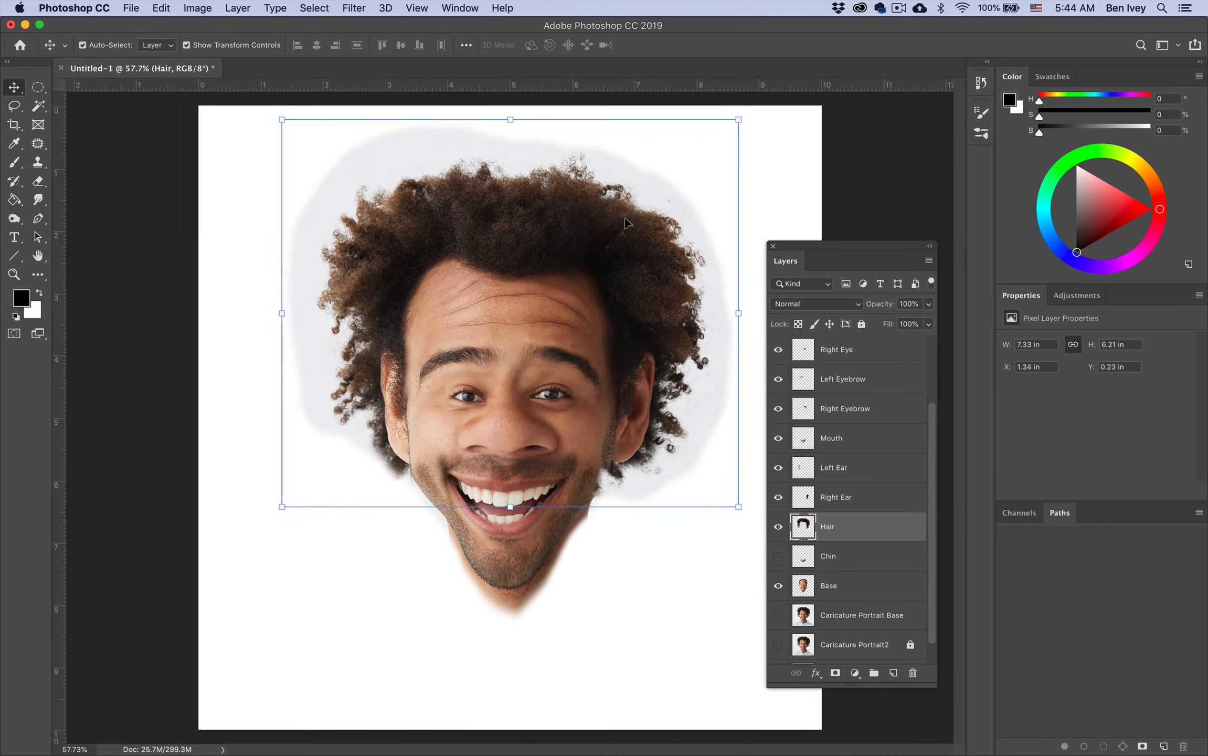
{"action": "mouse_move", "coordinate": [314, 161]}
{"action": "left_mouse_down"}
{"action": "mouse_move", "coordinate": [280, 135]}
{"action": "mouse_move", "coordinate": [304, 154]}
{"action": "left_mouse_up"}
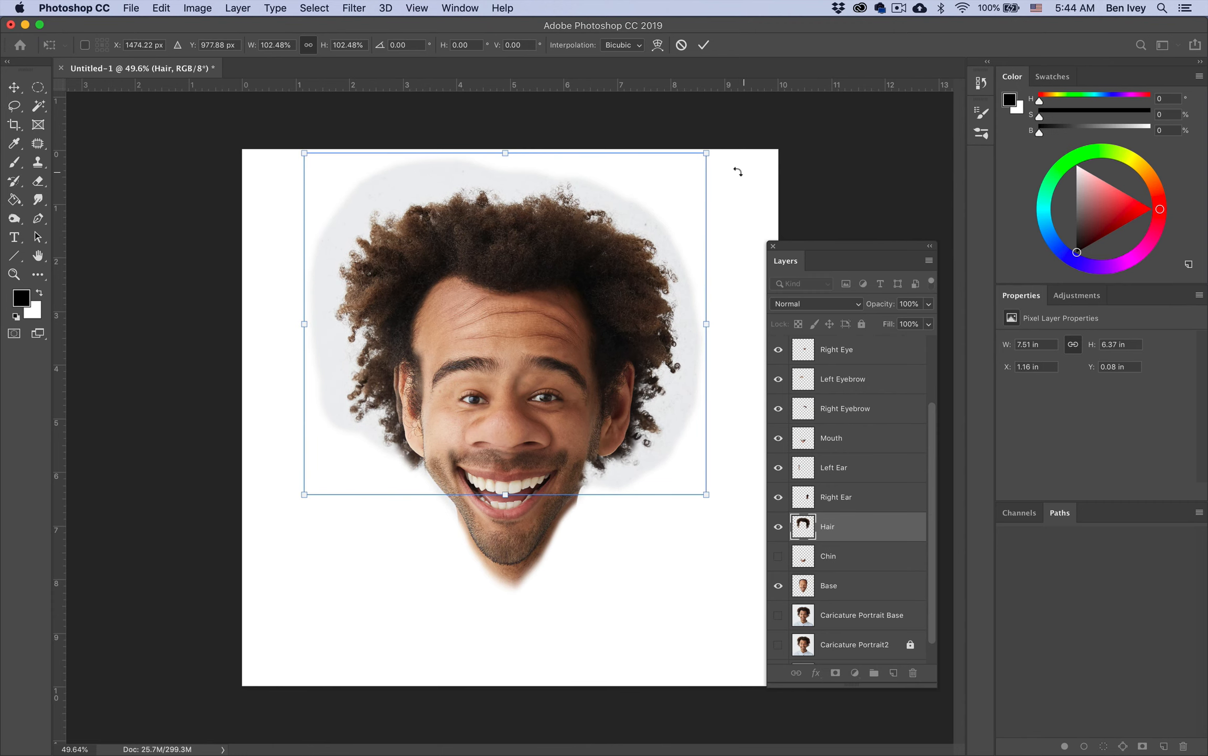
{"action": "mouse_move", "coordinate": [709, 153]}
{"action": "left_mouse_down"}
{"action": "mouse_move", "coordinate": [750, 120]}
{"action": "mouse_move", "coordinate": [721, 144]}
{"action": "left_mouse_up"}
{"action": "scroll", "coordinate": [522, 321], "scroll_direction": "up", "scroll_amount": 6}
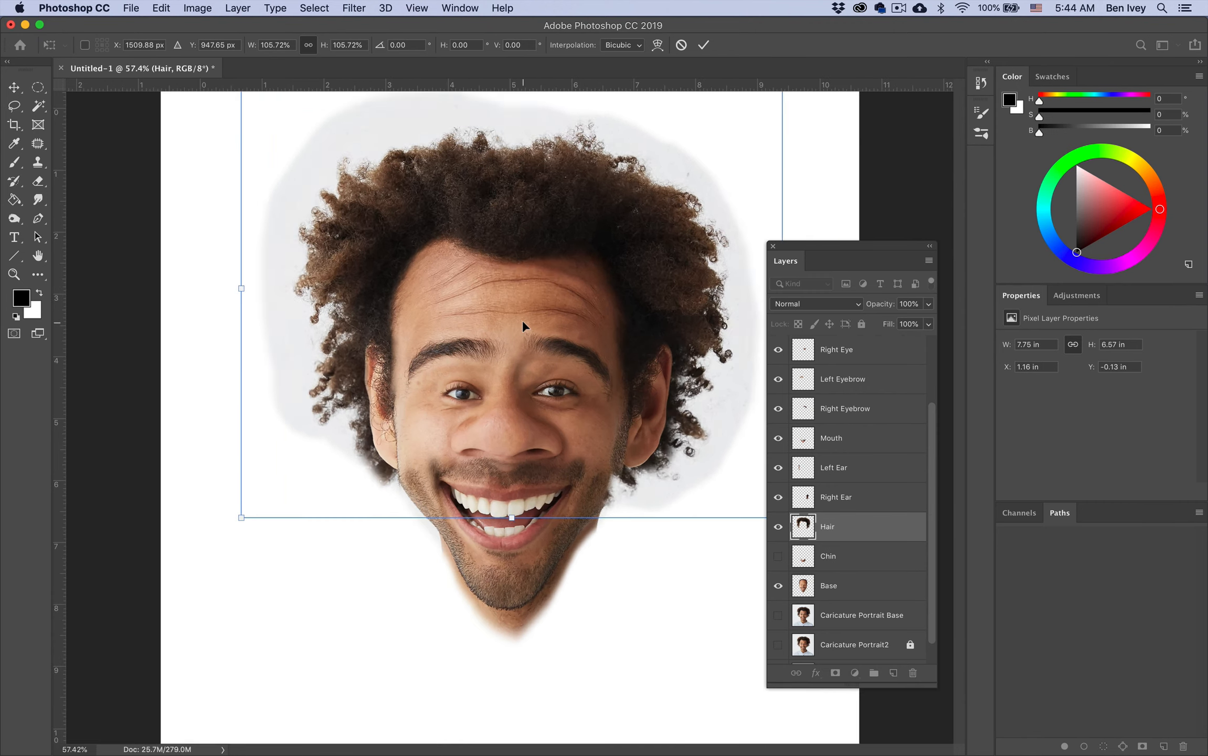
{"action": "scroll", "coordinate": [366, 392], "scroll_direction": "down", "scroll_amount": 4}
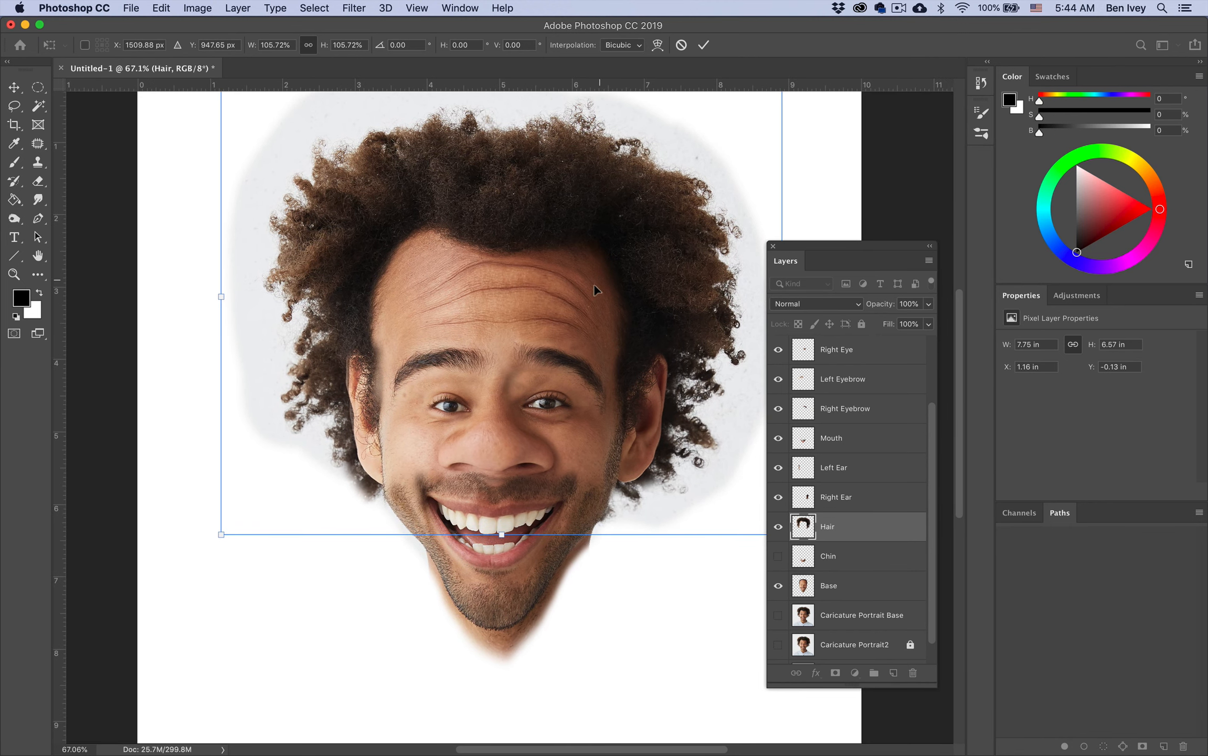
{"action": "key", "text": "Return"}
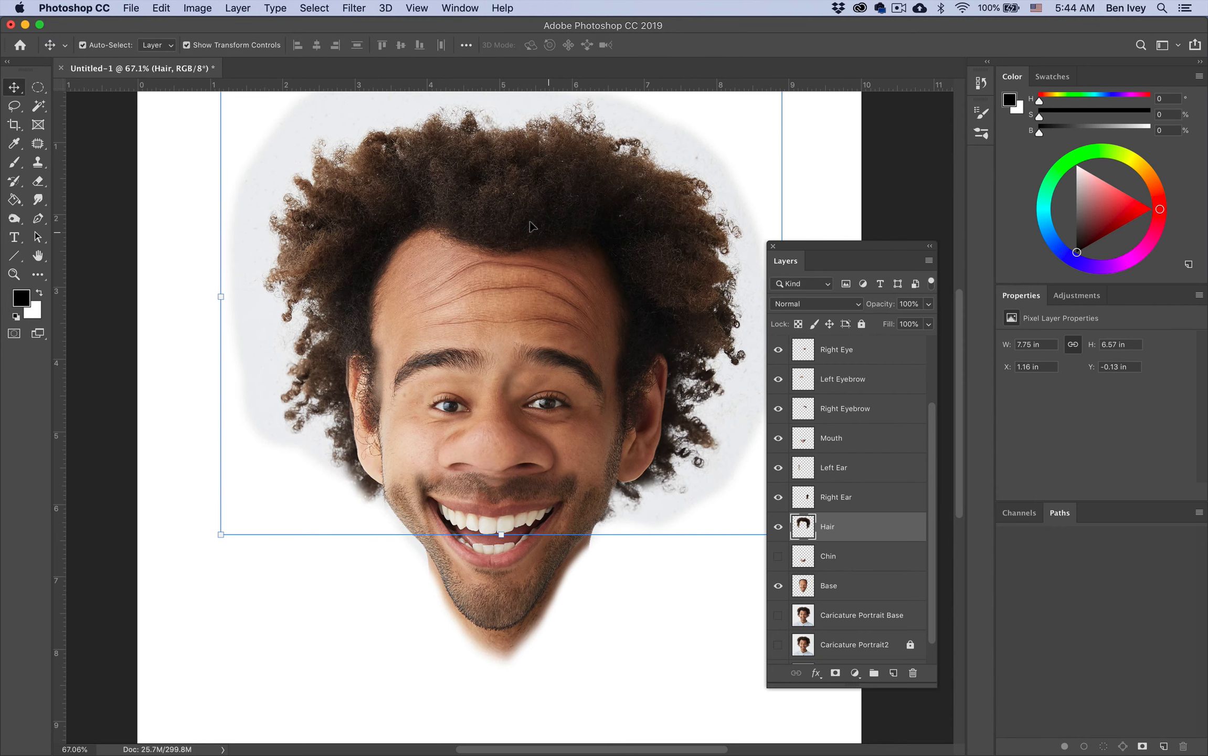
Step: Open the Hair layer in Liquify, show the backdrop, set the brush size to 1000, and push the hair upward and outward
{"action": "scroll", "coordinate": [532, 227], "scroll_direction": "up", "scroll_amount": 2}
{"action": "left_click", "coordinate": [323, 8]}
{"action": "mouse_move", "coordinate": [354, 5]}
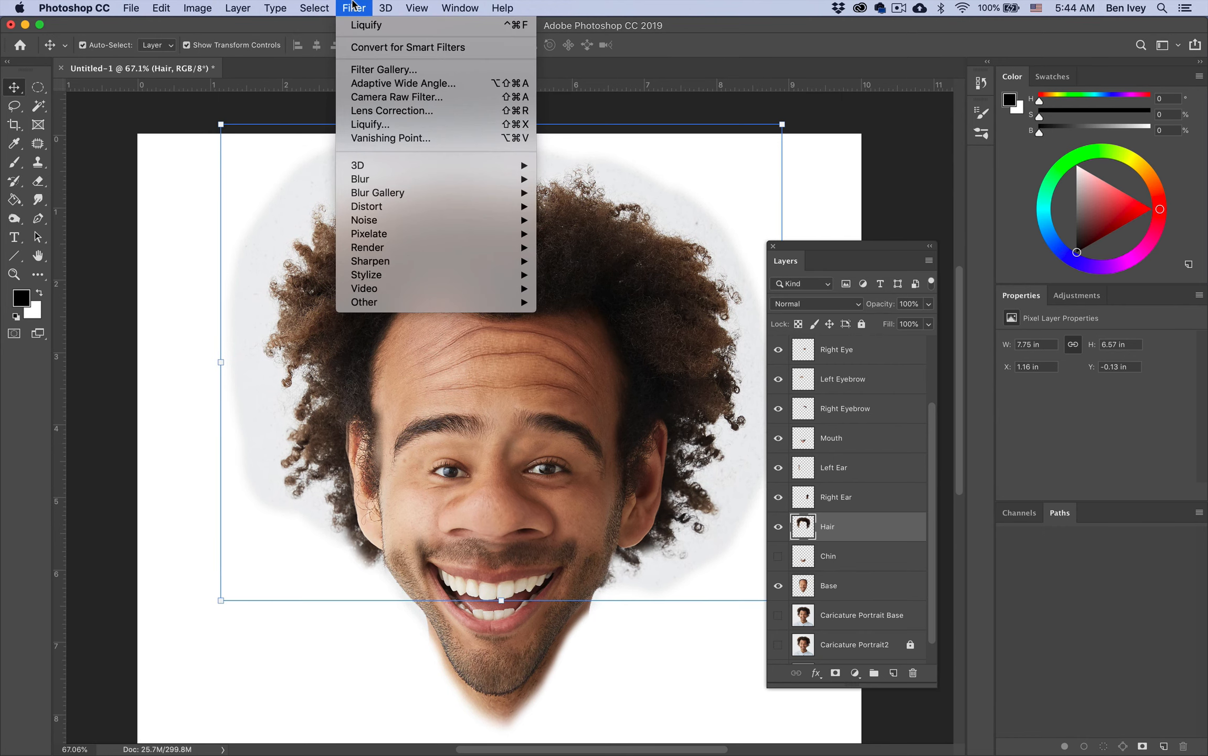
{"action": "left_click", "coordinate": [388, 123]}
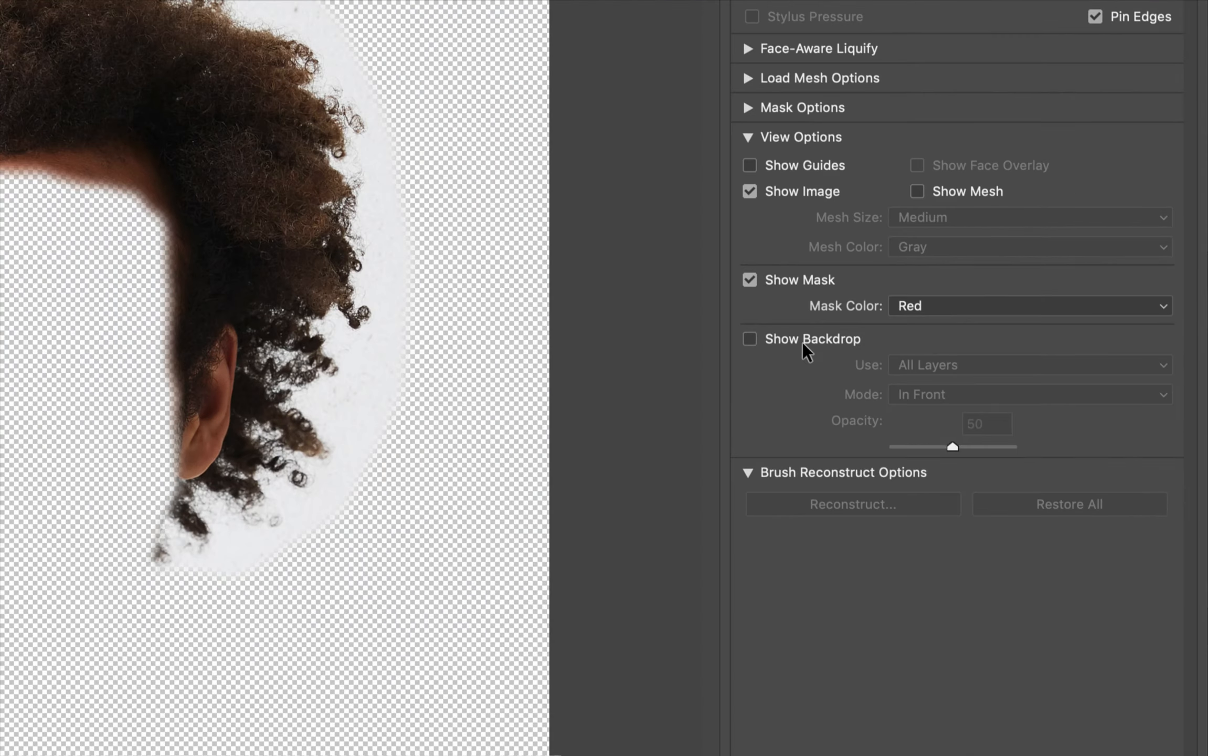
{"action": "left_click", "coordinate": [750, 338]}
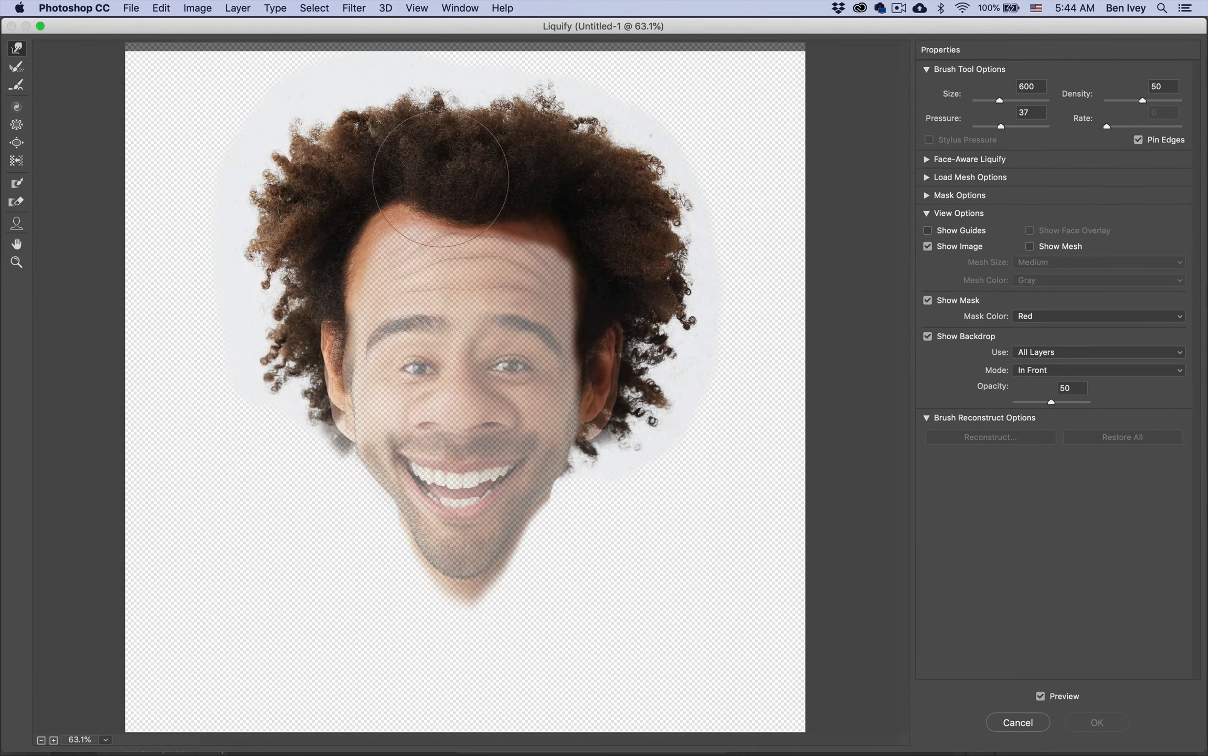
{"action": "key", "text": "bracketright"}
{"action": "key", "text": "bracketright"}
{"action": "key", "text": "bracketright"}
{"action": "key", "text": "bracketright"}
{"action": "mouse_move", "coordinate": [377, 191]}
{"action": "left_mouse_down"}
{"action": "mouse_move", "coordinate": [337, 176]}
{"action": "mouse_move", "coordinate": [323, 149]}
{"action": "left_mouse_up"}
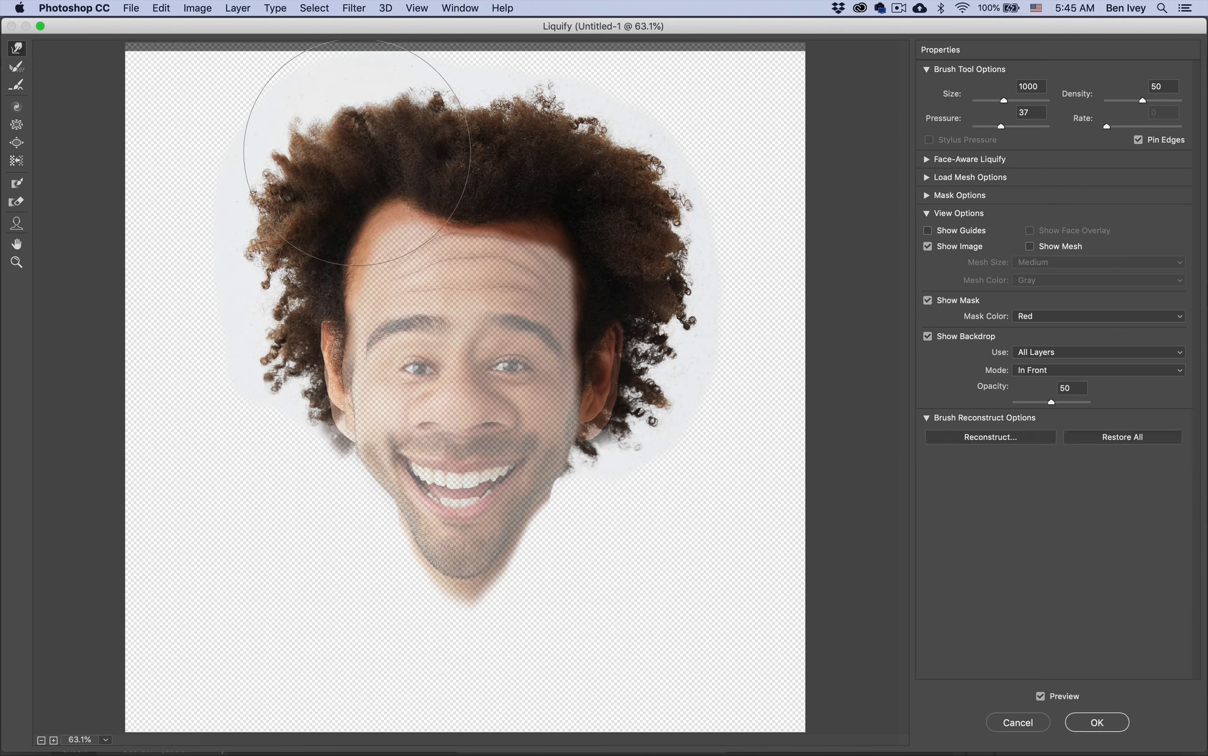
Step: Compare the liquified hair with and without the backdrop, and leave the backdrop hidden
{"action": "left_click", "coordinate": [932, 339]}
{"action": "left_click", "coordinate": [932, 339]}
{"action": "left_click", "coordinate": [932, 340]}
{"action": "left_click", "coordinate": [931, 339]}
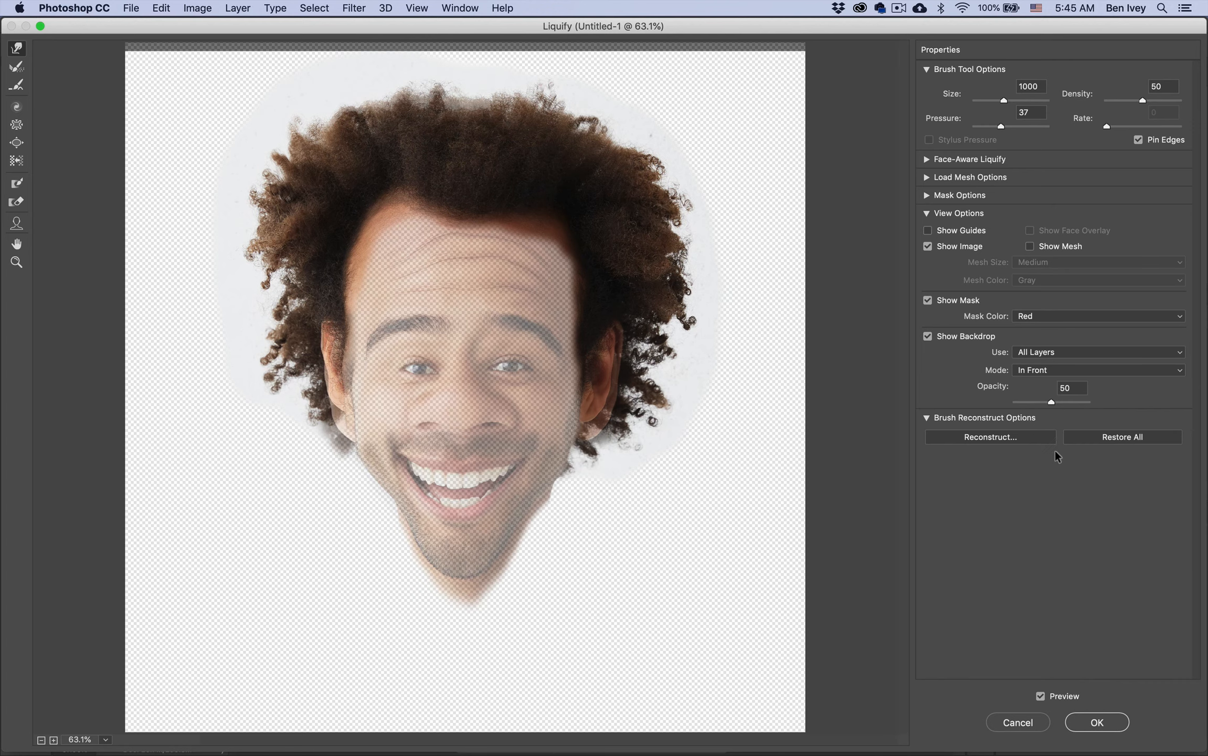
{"action": "left_click", "coordinate": [928, 336]}
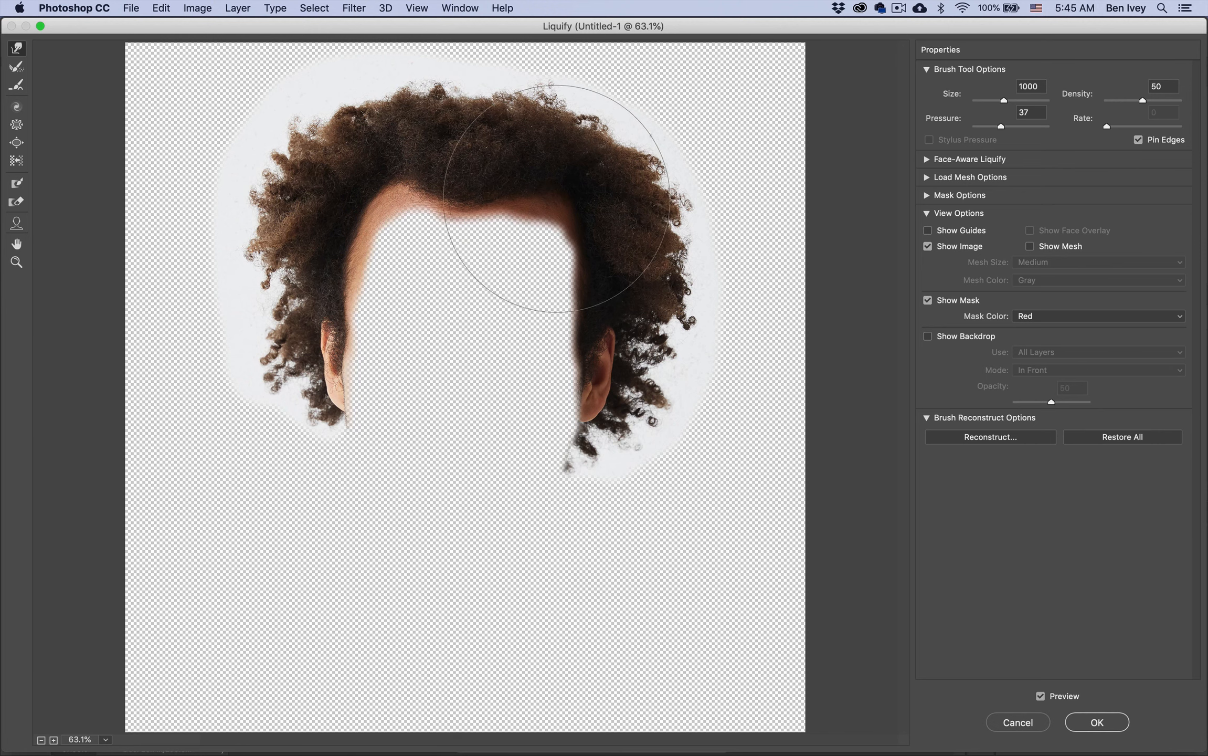
Step: Push the hair's crown upward, its upper left side outward and both ear areas inward, check against the backdrop, and apply Liquify
{"action": "mouse_move", "coordinate": [576, 105]}
{"action": "left_mouse_down"}
{"action": "mouse_move", "coordinate": [559, 73]}
{"action": "mouse_move", "coordinate": [480, 101]}
{"action": "mouse_move", "coordinate": [473, 64]}
{"action": "mouse_move", "coordinate": [452, 75]}
{"action": "mouse_move", "coordinate": [399, 55]}
{"action": "mouse_move", "coordinate": [394, 74]}
{"action": "mouse_move", "coordinate": [359, 58]}
{"action": "mouse_move", "coordinate": [352, 78]}
{"action": "mouse_move", "coordinate": [324, 74]}
{"action": "mouse_move", "coordinate": [316, 116]}
{"action": "mouse_move", "coordinate": [310, 91]}
{"action": "left_mouse_up"}
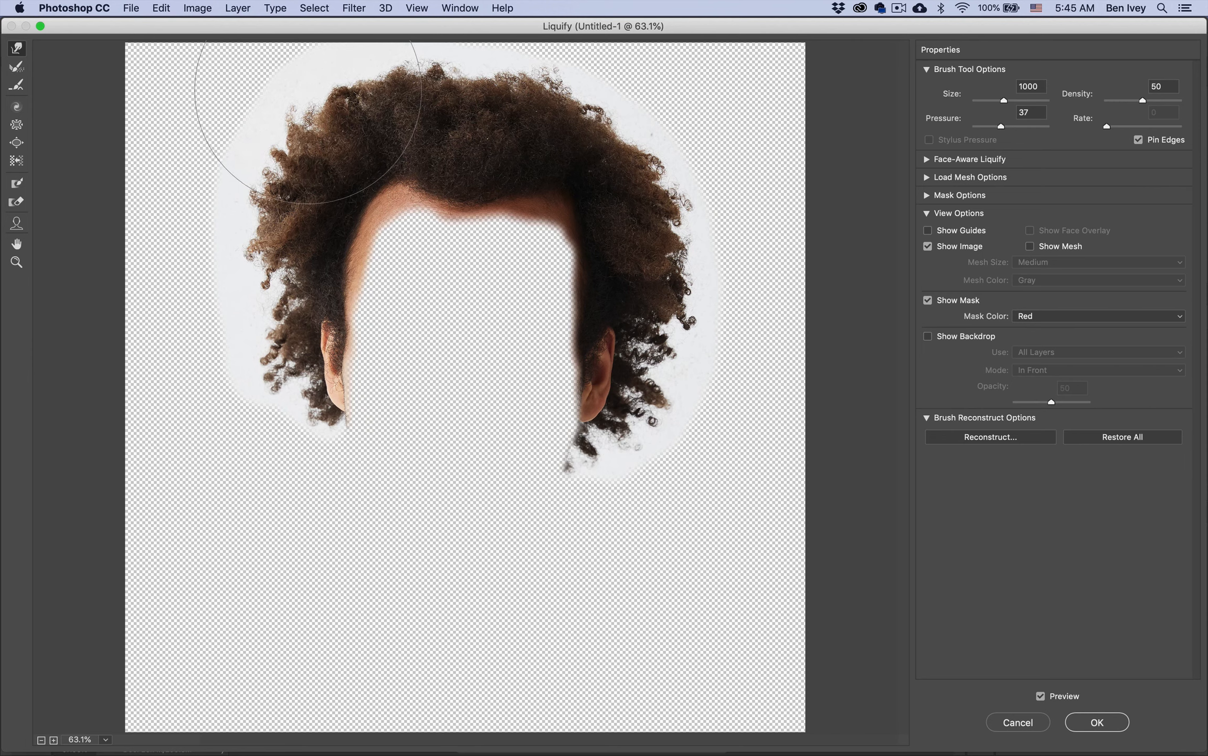
{"action": "mouse_move", "coordinate": [298, 173]}
{"action": "left_mouse_down"}
{"action": "mouse_move", "coordinate": [280, 259]}
{"action": "mouse_move", "coordinate": [253, 262]}
{"action": "mouse_move", "coordinate": [256, 305]}
{"action": "mouse_move", "coordinate": [213, 340]}
{"action": "left_mouse_up"}
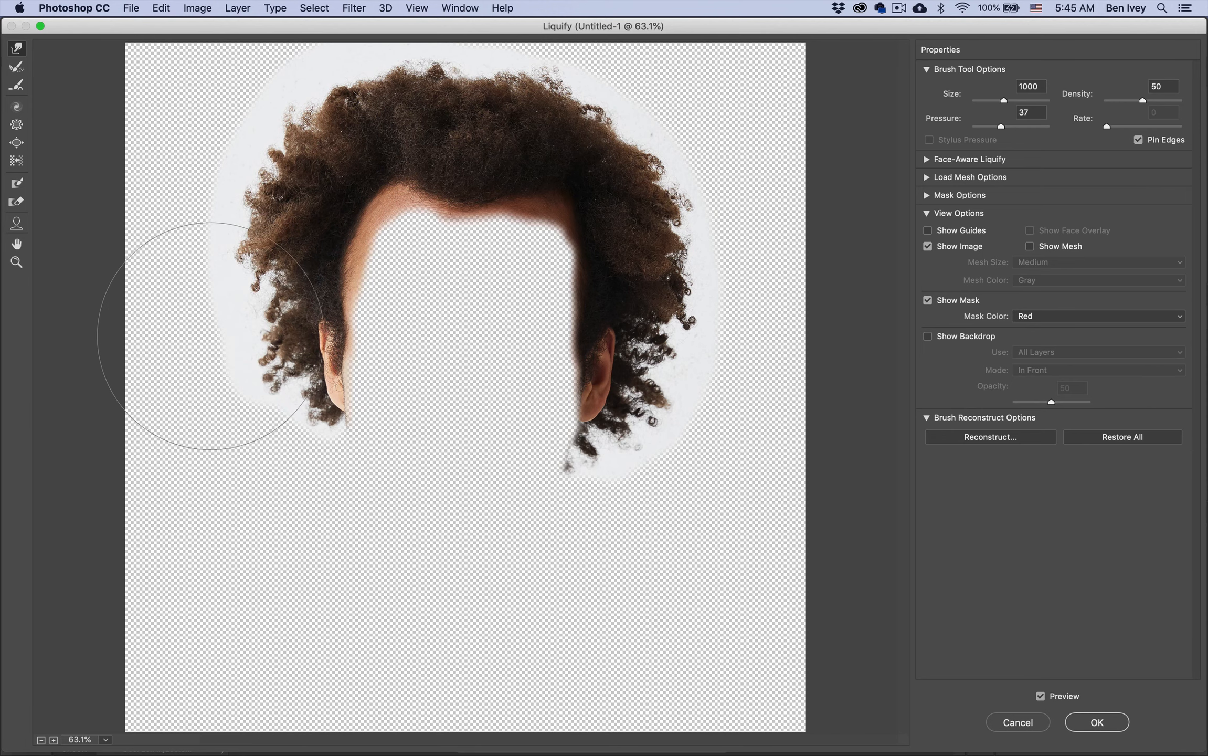
{"action": "mouse_move", "coordinate": [229, 403]}
{"action": "left_mouse_down"}
{"action": "mouse_move", "coordinate": [318, 377]}
{"action": "mouse_move", "coordinate": [348, 346]}
{"action": "left_mouse_up"}
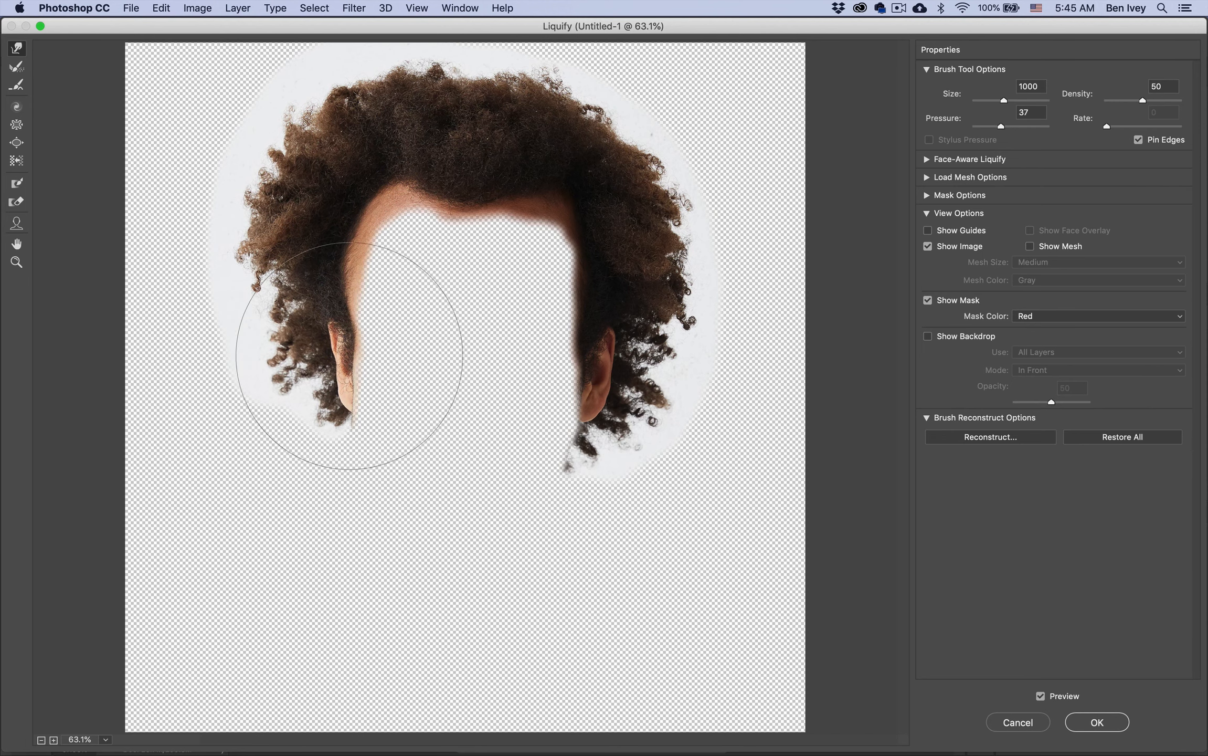
{"action": "mouse_move", "coordinate": [636, 352]}
{"action": "left_mouse_down"}
{"action": "mouse_move", "coordinate": [598, 351]}
{"action": "mouse_move", "coordinate": [574, 396]}
{"action": "left_mouse_up"}
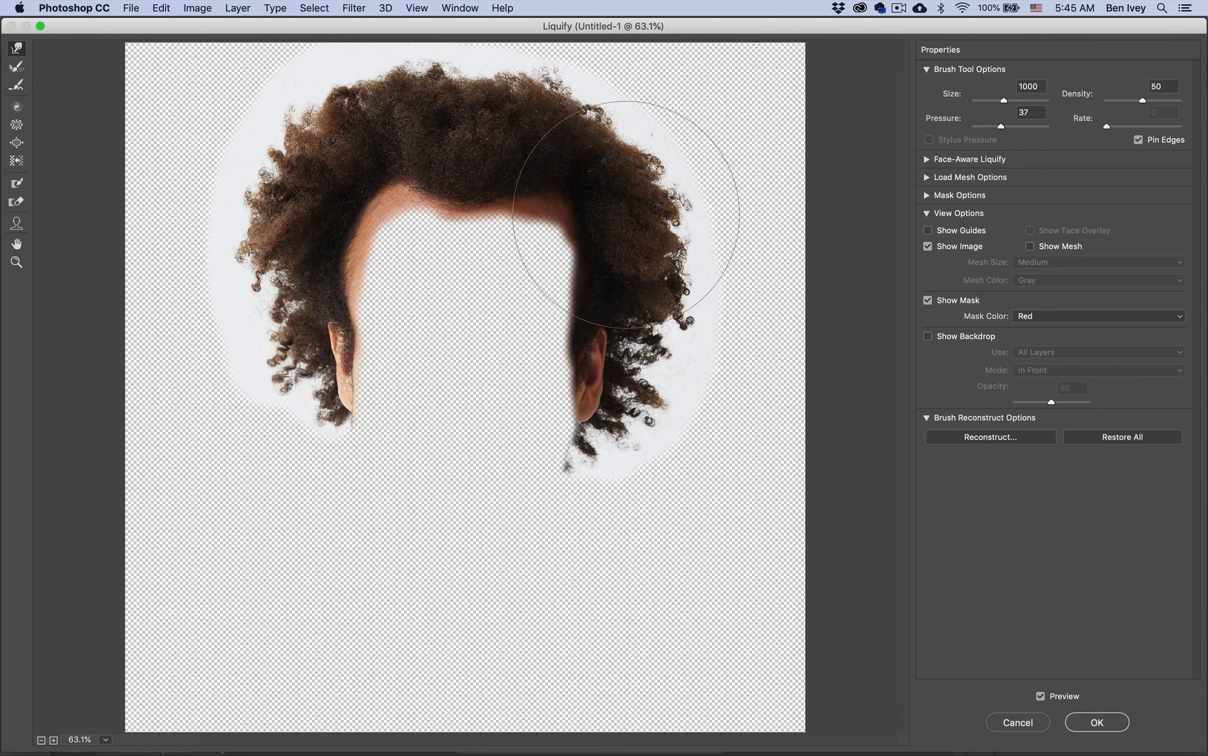
{"action": "mouse_move", "coordinate": [615, 195]}
{"action": "left_mouse_down"}
{"action": "mouse_move", "coordinate": [633, 119]}
{"action": "mouse_move", "coordinate": [607, 117]}
{"action": "mouse_move", "coordinate": [614, 104]}
{"action": "mouse_move", "coordinate": [600, 123]}
{"action": "mouse_move", "coordinate": [569, 98]}
{"action": "left_mouse_up"}
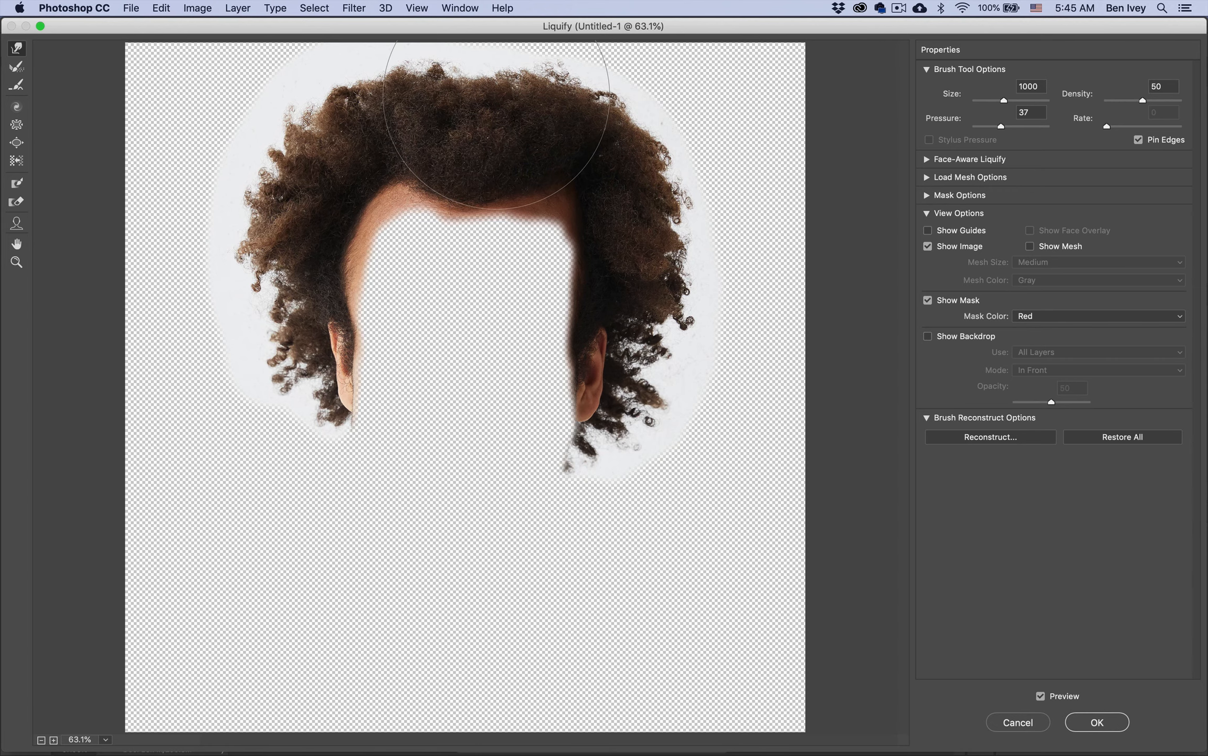
{"action": "left_click", "coordinate": [932, 334]}
{"action": "left_click", "coordinate": [933, 335]}
{"action": "left_click", "coordinate": [932, 334]}
{"action": "left_click", "coordinate": [933, 334]}
{"action": "left_click", "coordinate": [1114, 731]}
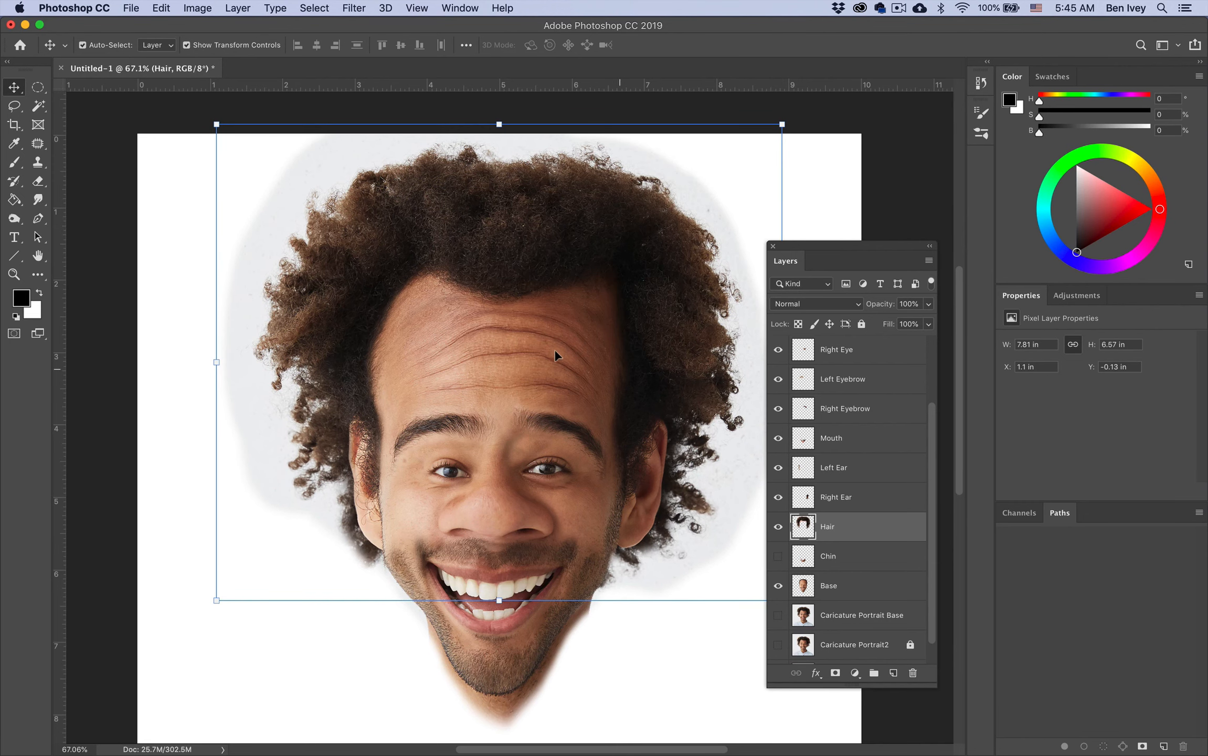
Step: Select the Chin layer and make it visible over the Base face
{"action": "scroll", "coordinate": [564, 366], "scroll_direction": "right", "scroll_amount": 3}
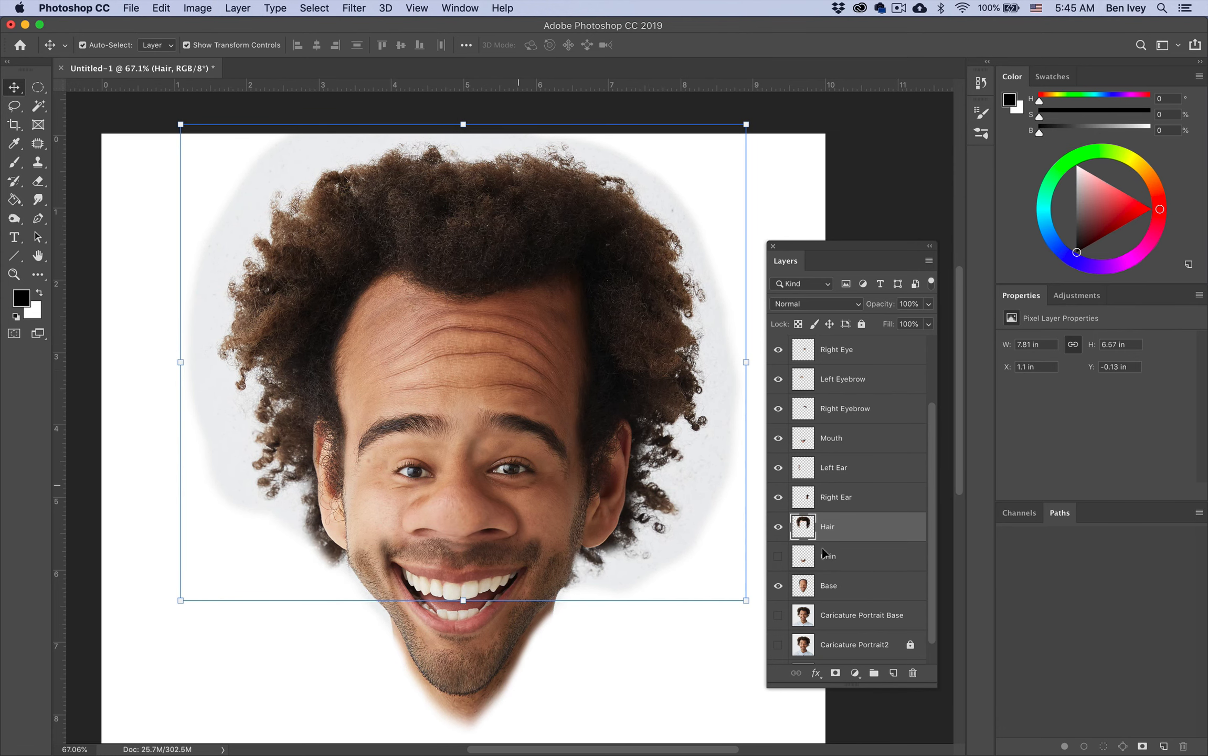
{"action": "left_click", "coordinate": [778, 537]}
{"action": "left_click", "coordinate": [779, 536]}
{"action": "left_click", "coordinate": [779, 557]}
{"action": "left_click", "coordinate": [778, 557]}
{"action": "scroll", "coordinate": [582, 626], "scroll_direction": "down", "scroll_amount": 2}
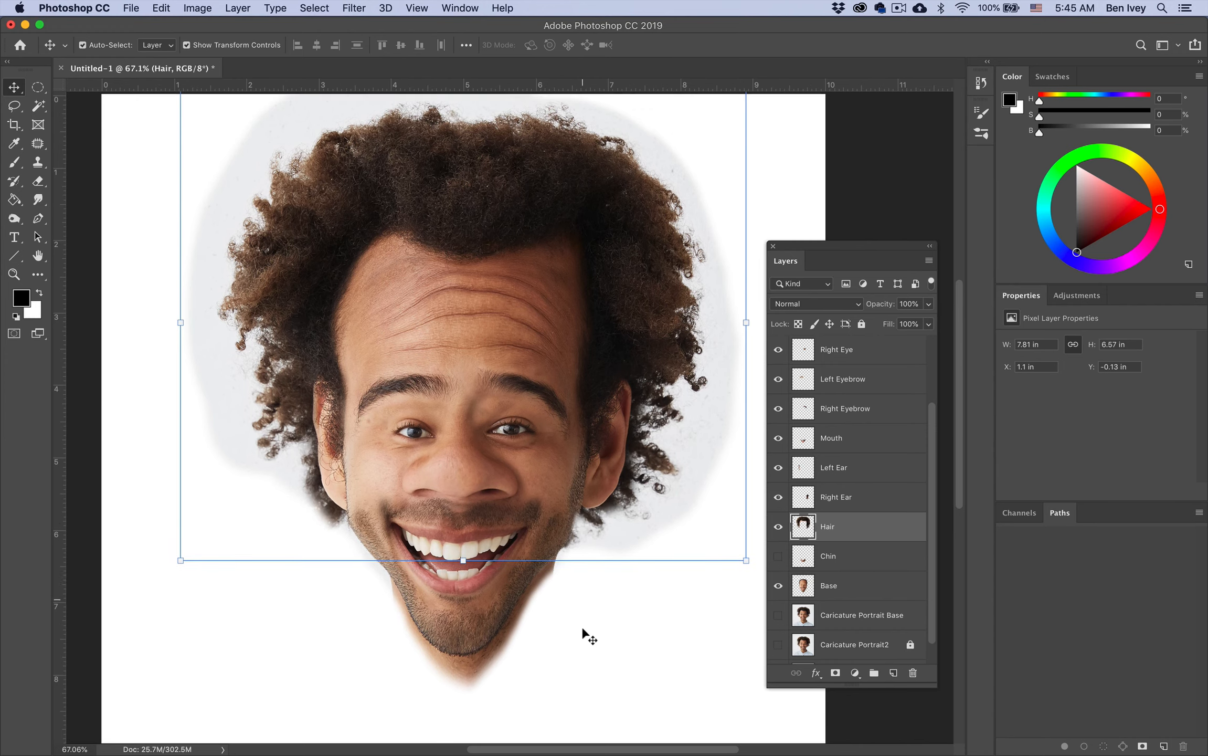
{"action": "left_click", "coordinate": [579, 630]}
{"action": "left_click", "coordinate": [826, 551]}
{"action": "left_click", "coordinate": [780, 559]}
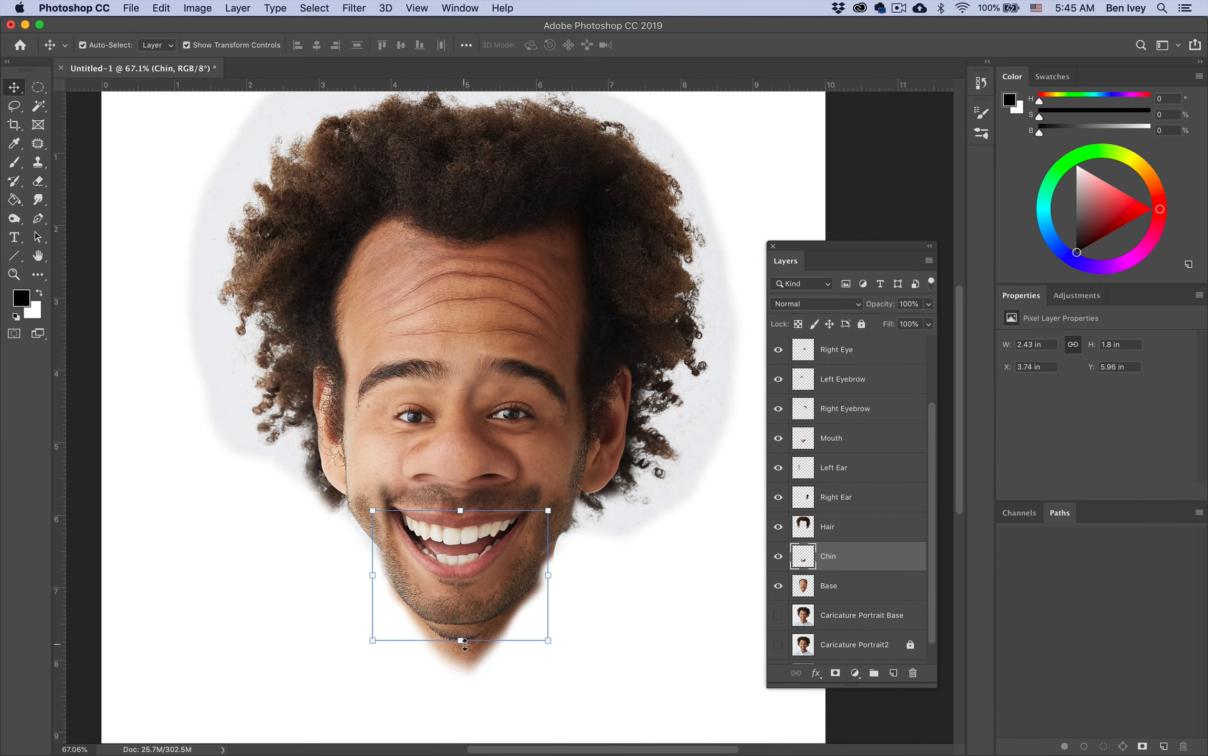
Step: Compare the lower face with and without the Chin layer, leaving the layer visible
{"action": "scroll", "coordinate": [465, 644], "scroll_direction": "up", "scroll_amount": 5}
{"action": "scroll", "coordinate": [464, 644], "scroll_direction": "down", "scroll_amount": 5}
{"action": "scroll", "coordinate": [464, 644], "scroll_direction": "left", "scroll_amount": 2}
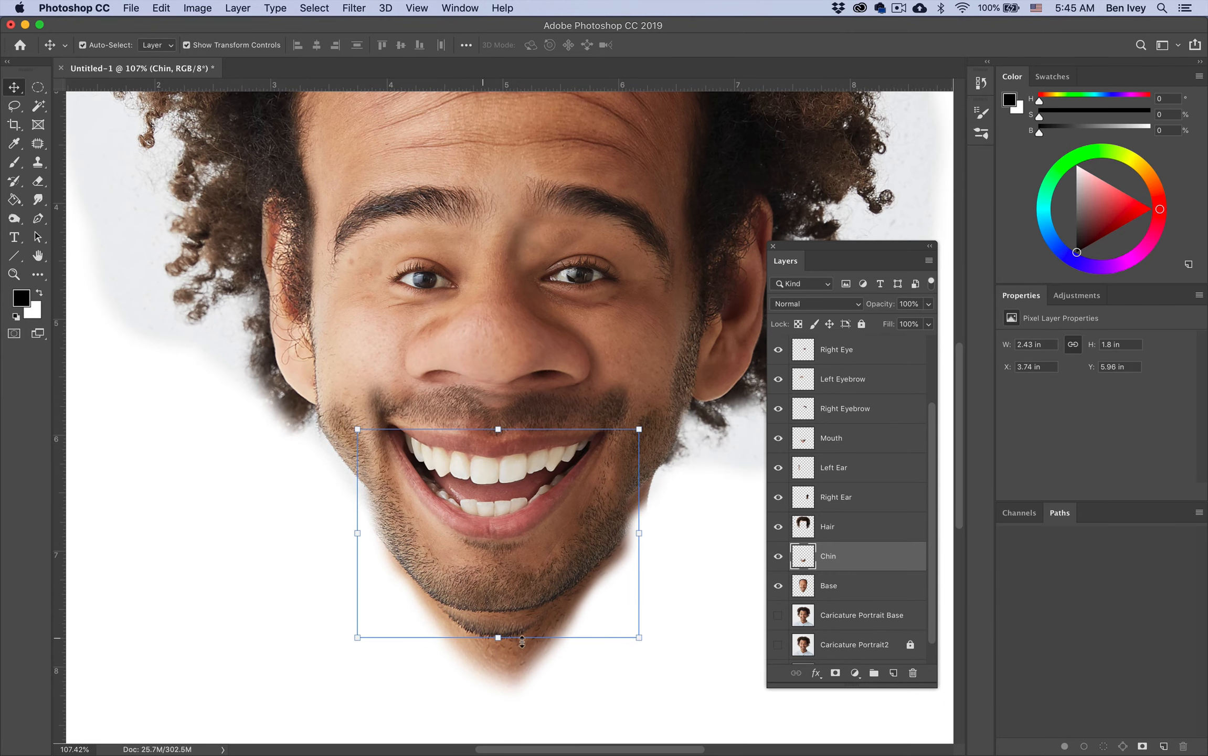
{"action": "left_click", "coordinate": [779, 558]}
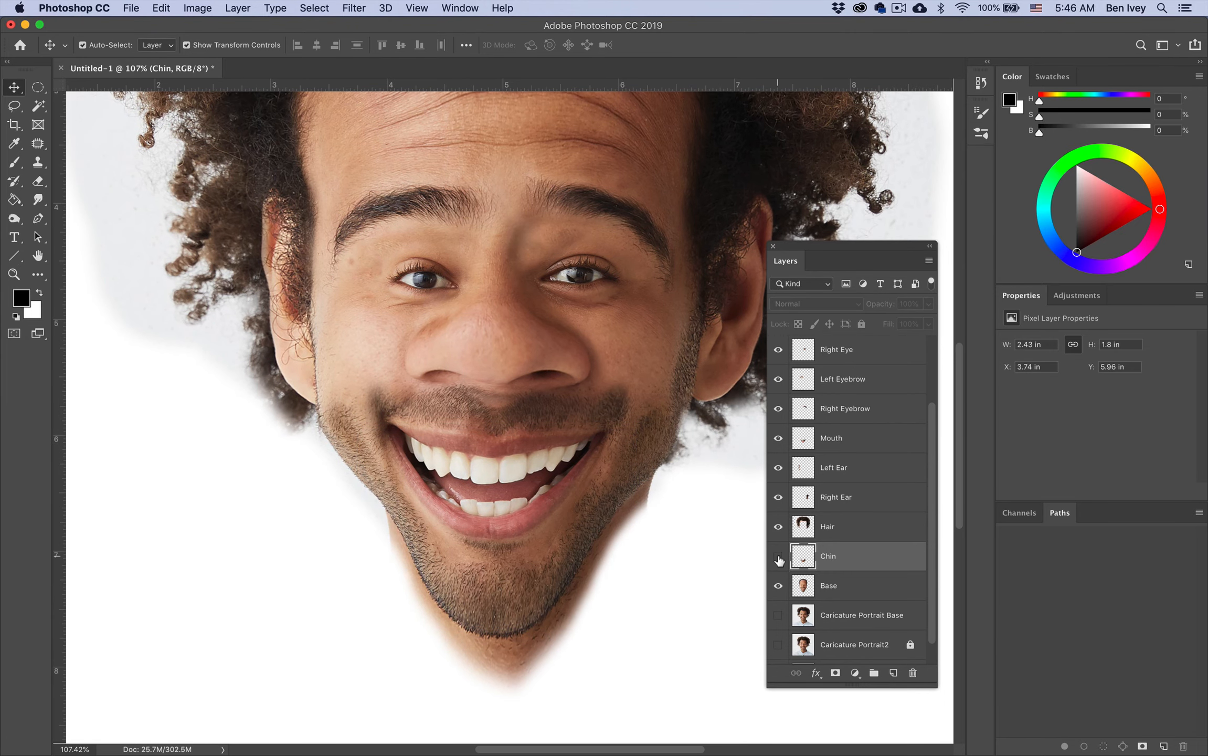
{"action": "left_click", "coordinate": [779, 557]}
{"action": "left_click", "coordinate": [779, 558]}
{"action": "left_click", "coordinate": [780, 558]}
{"action": "left_click", "coordinate": [779, 557]}
Step: Stretch the Chin layer downward to about 2.4 by 2.2 in, apply the transform, and hide the layer
{"action": "left_click_drag", "start_coordinate": [498, 638], "coordinate": [492, 693]}
{"action": "key", "text": "Return"}
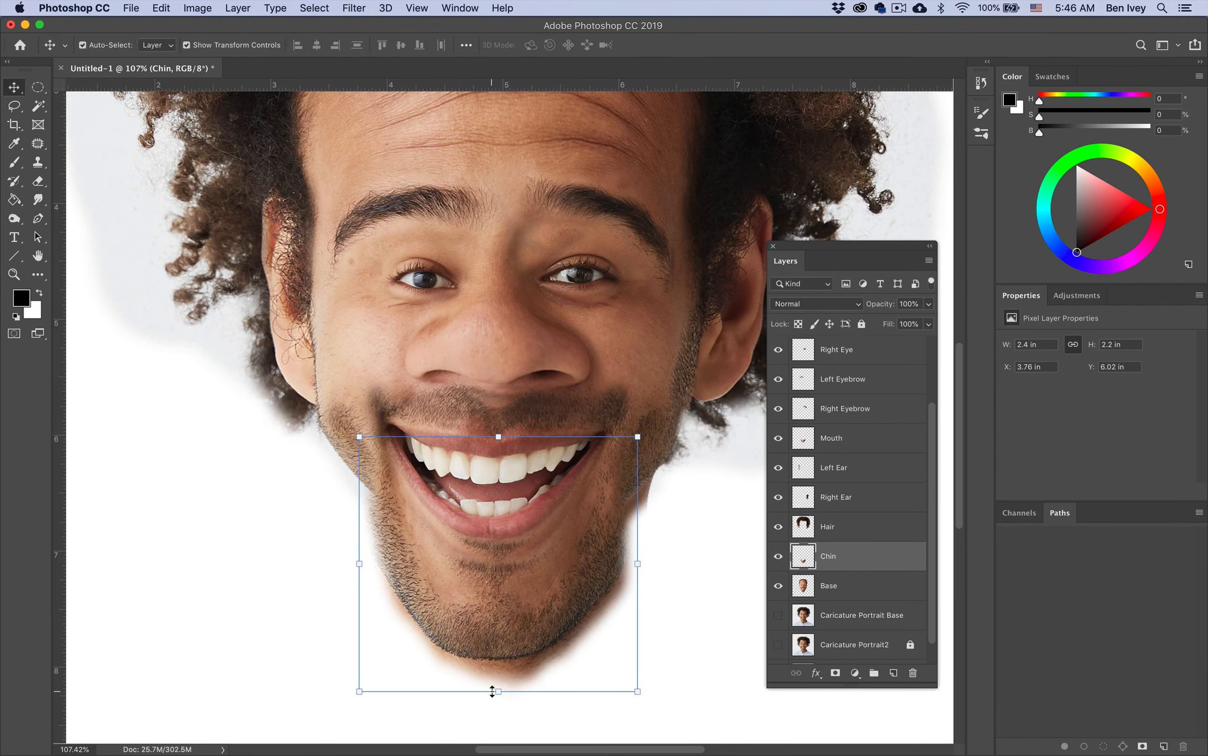
{"action": "left_click", "coordinate": [779, 557]}
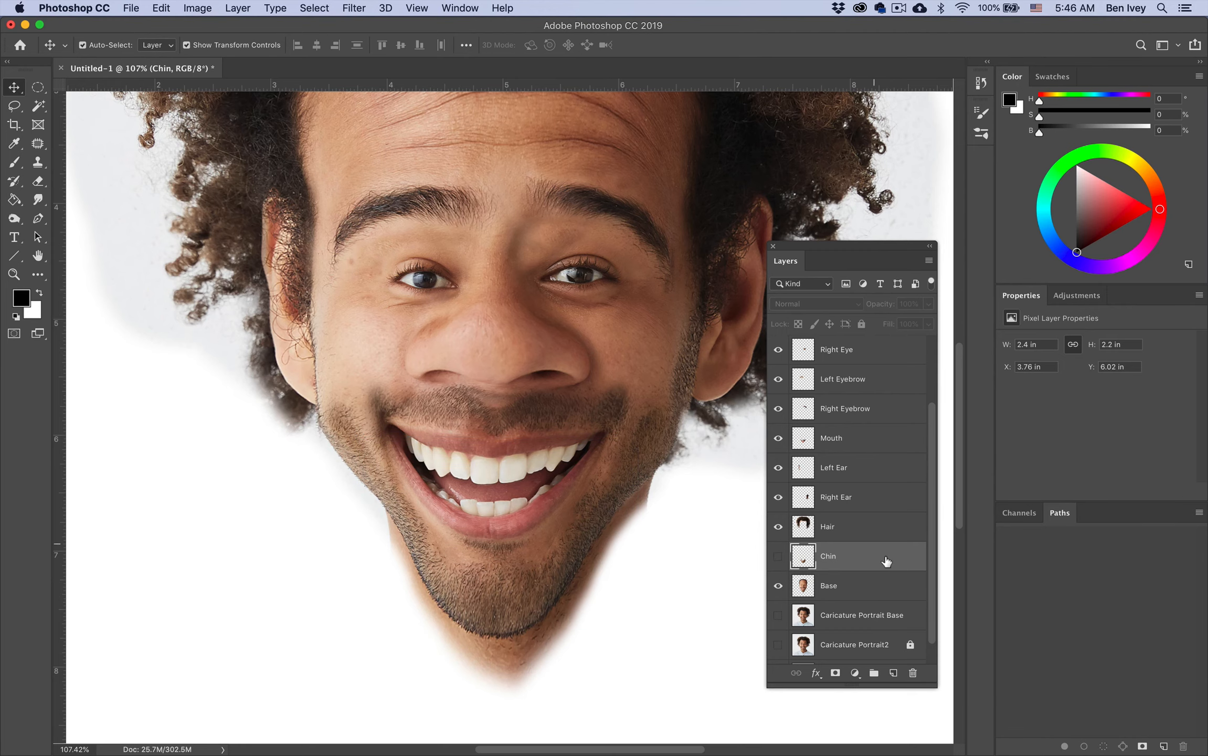
Step: Enlarge the Left Eye layer to 111.66%, rotate it to -13.95°, and apply the transform
{"action": "scroll", "coordinate": [677, 525], "scroll_direction": "down", "scroll_amount": 5}
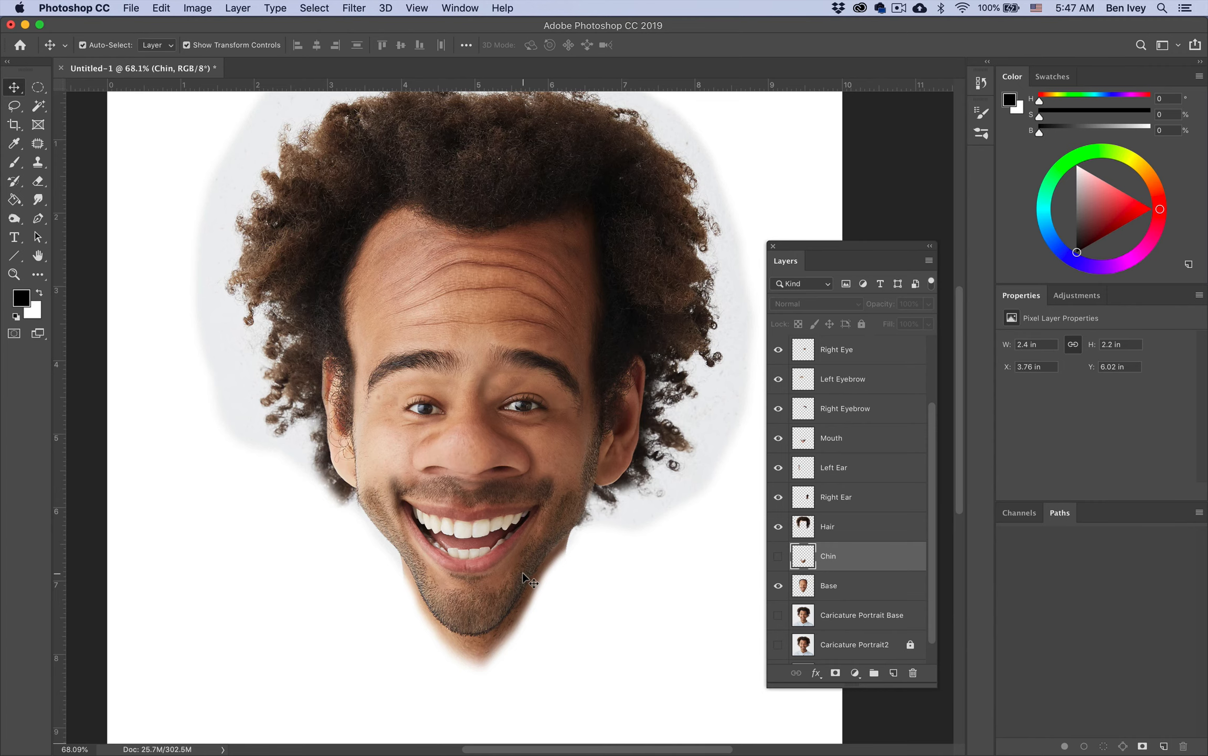
{"action": "scroll", "coordinate": [524, 573], "scroll_direction": "up", "scroll_amount": 5}
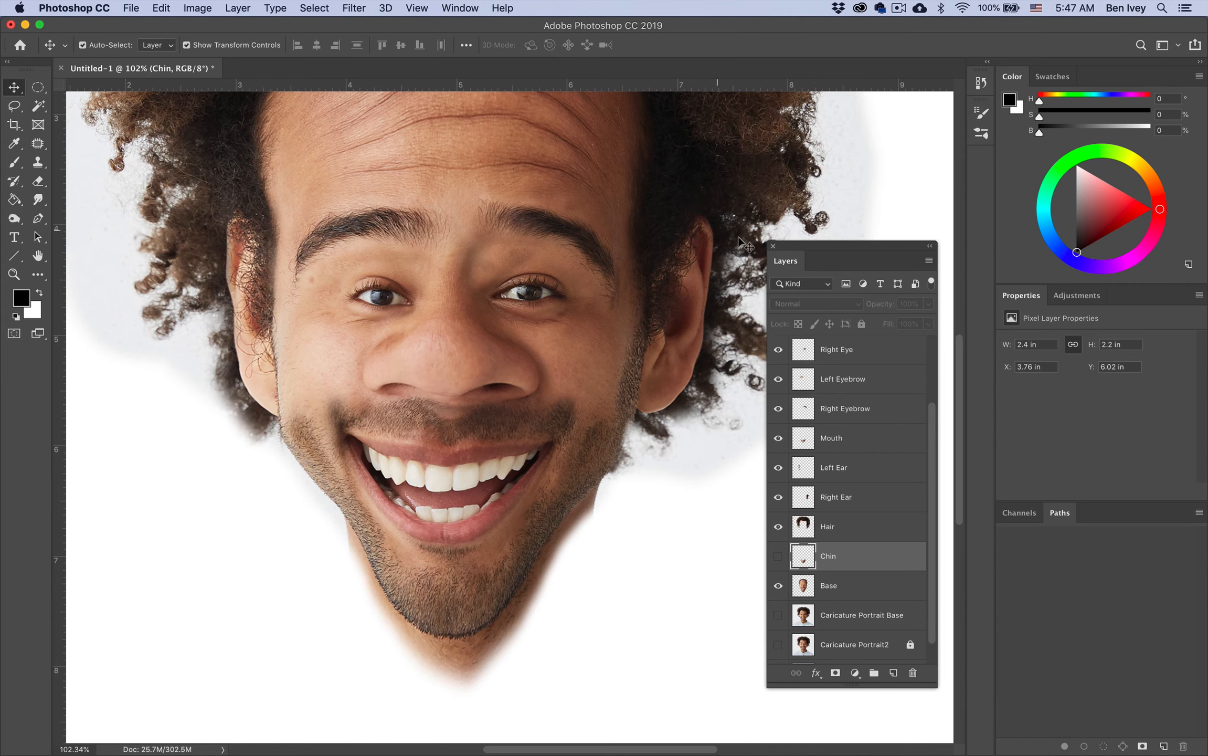
{"action": "scroll", "coordinate": [297, 479], "scroll_direction": "up", "scroll_amount": 10}
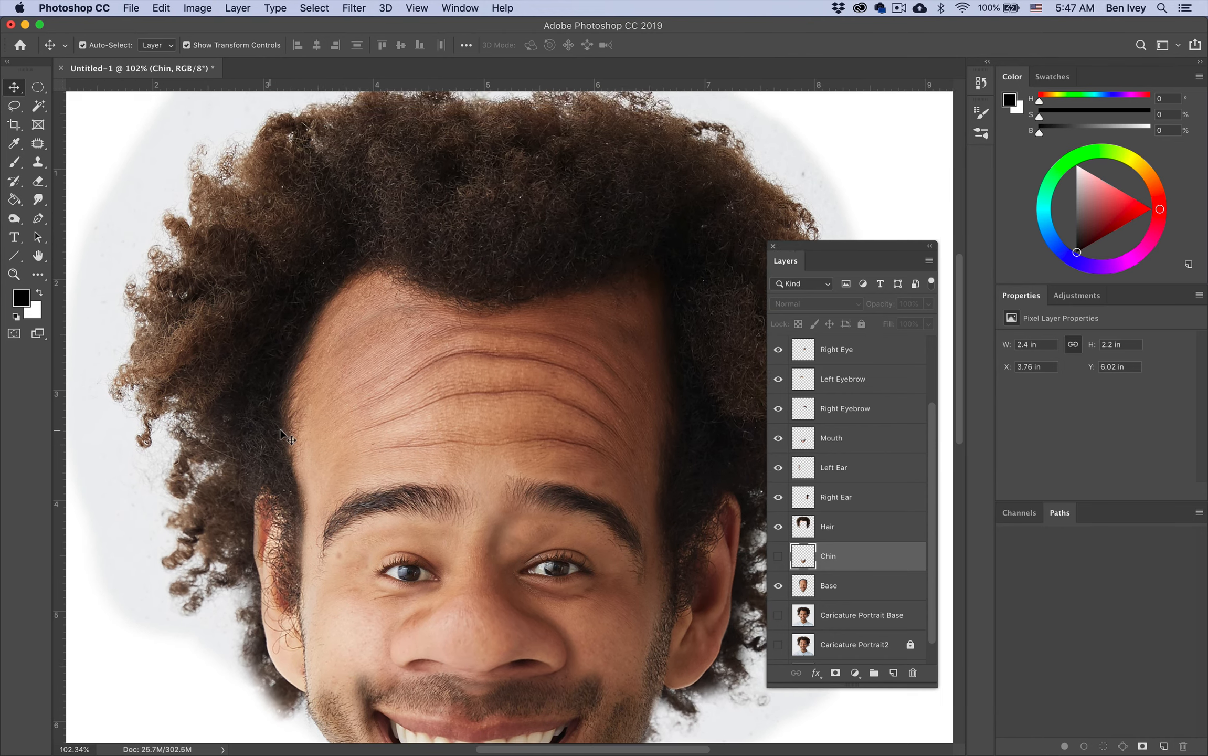
{"action": "scroll", "coordinate": [279, 429], "scroll_direction": "down", "scroll_amount": 10}
{"action": "scroll", "coordinate": [279, 428], "scroll_direction": "left", "scroll_amount": 2}
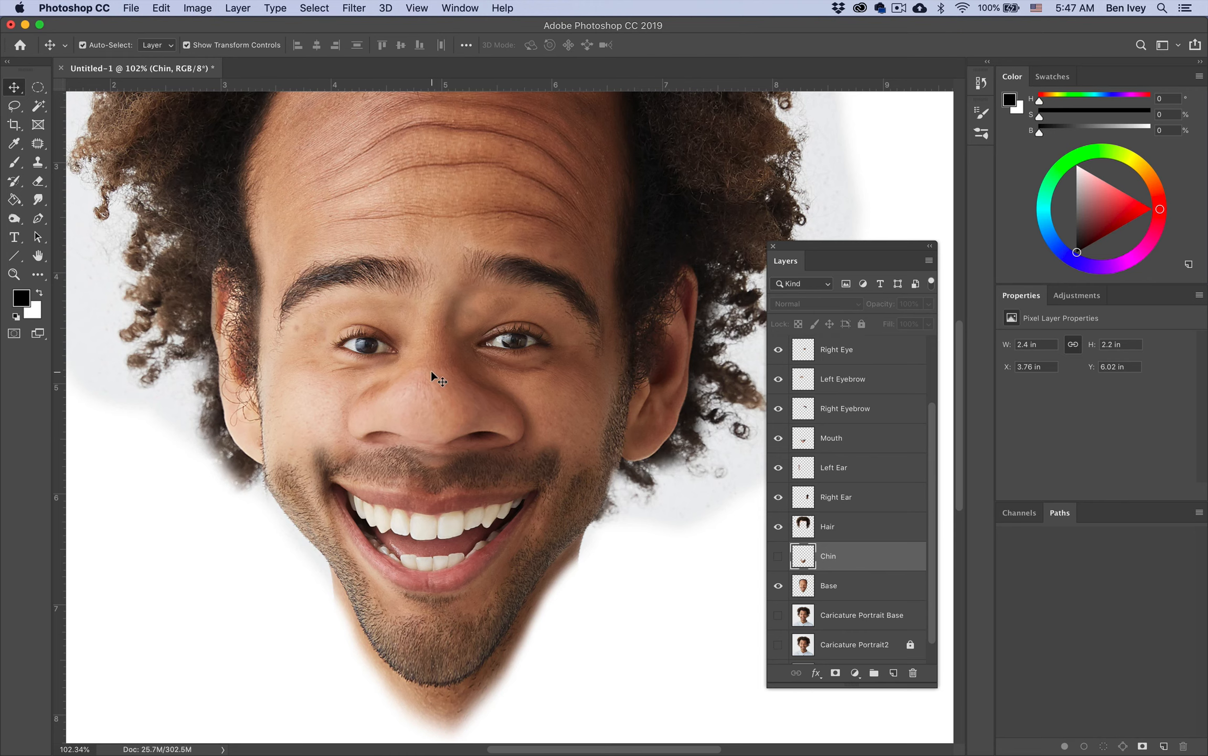
{"action": "left_click", "coordinate": [384, 339]}
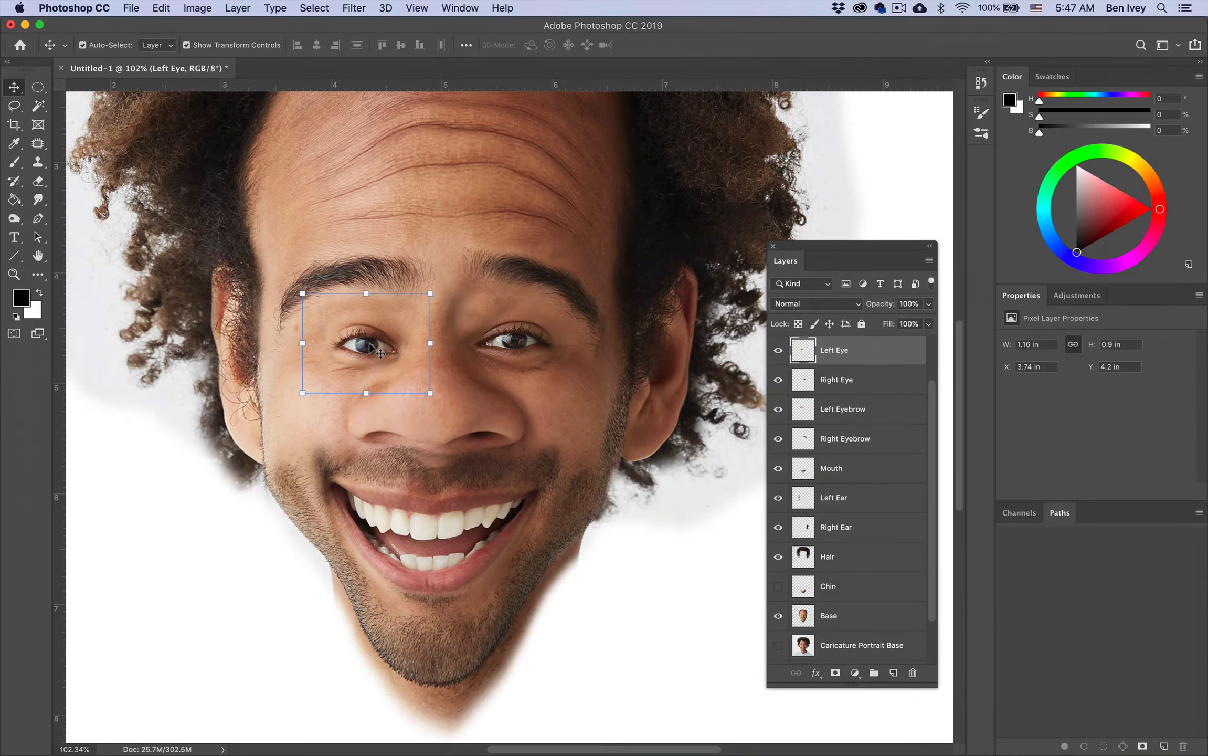
{"action": "left_click_drag", "start_coordinate": [303, 295], "coordinate": [278, 280]}
{"action": "left_click_drag", "start_coordinate": [441, 279], "coordinate": [426, 258]}
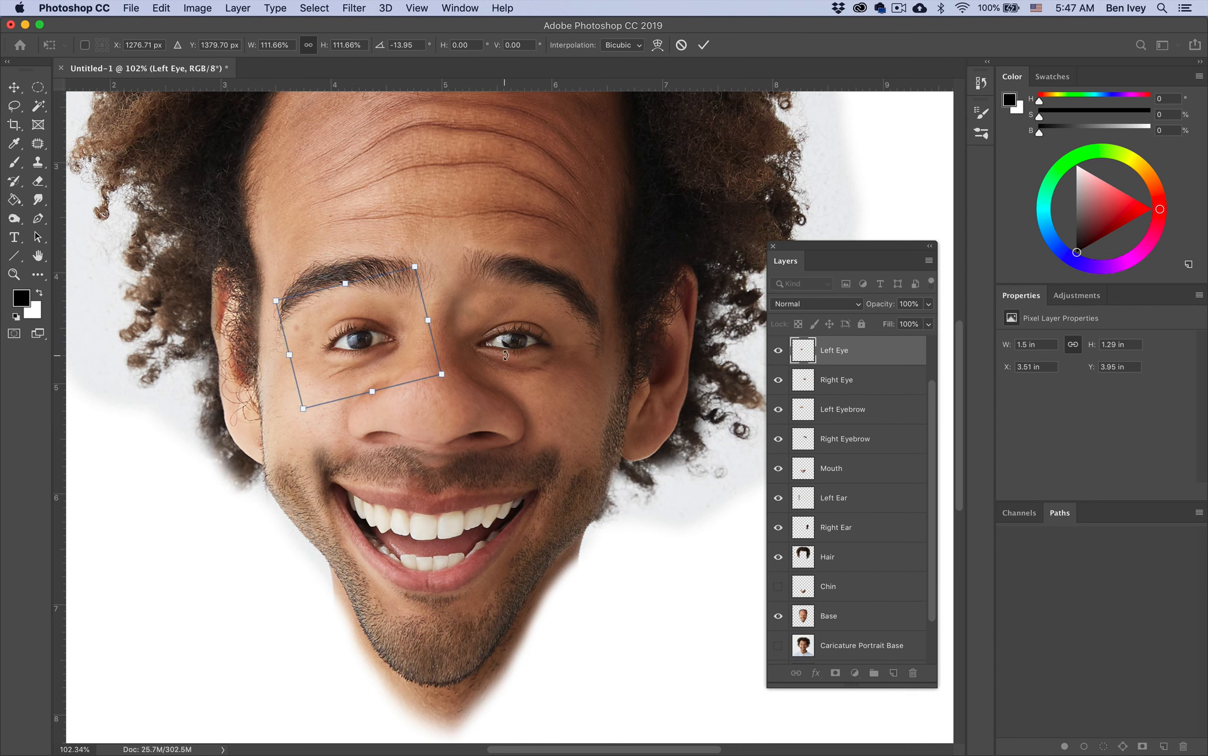
{"action": "key", "text": "Return"}
Step: Rotate the Right Eye layer slightly clockwise, apply the transform, and deselect all layers
{"action": "left_click", "coordinate": [521, 342]}
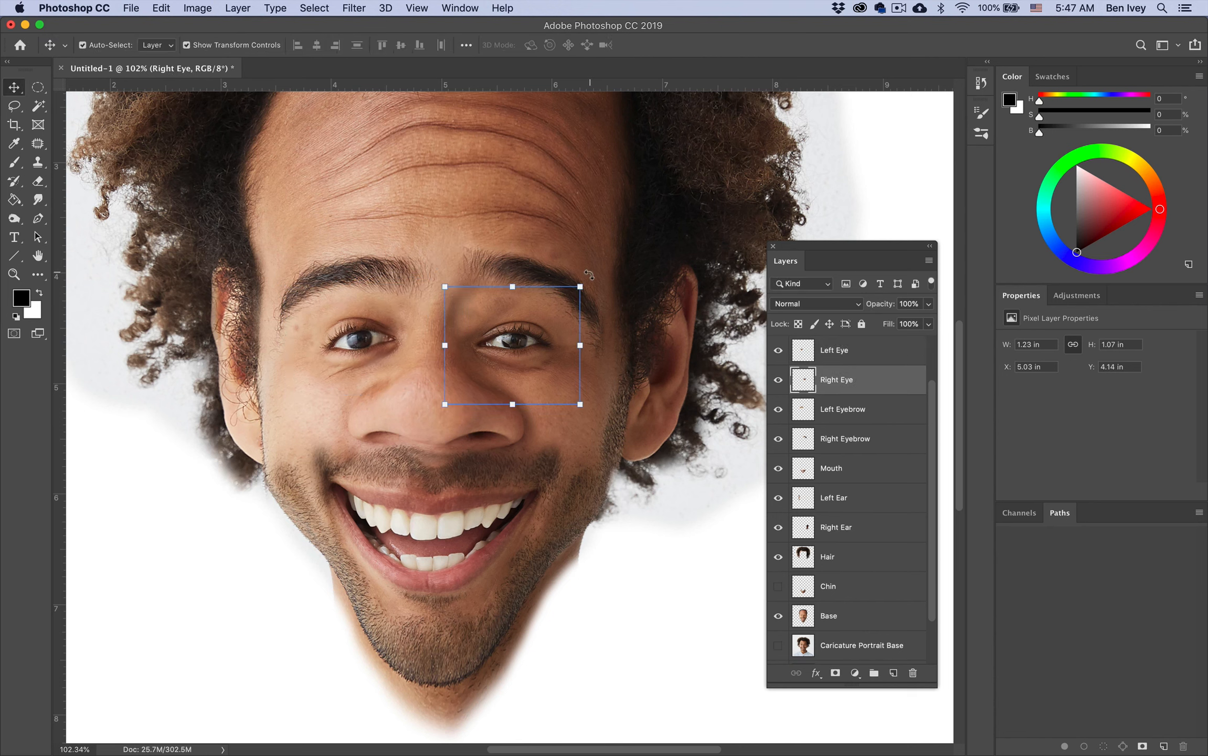
{"action": "left_click_drag", "start_coordinate": [589, 274], "coordinate": [613, 280]}
{"action": "key", "text": "Return"}
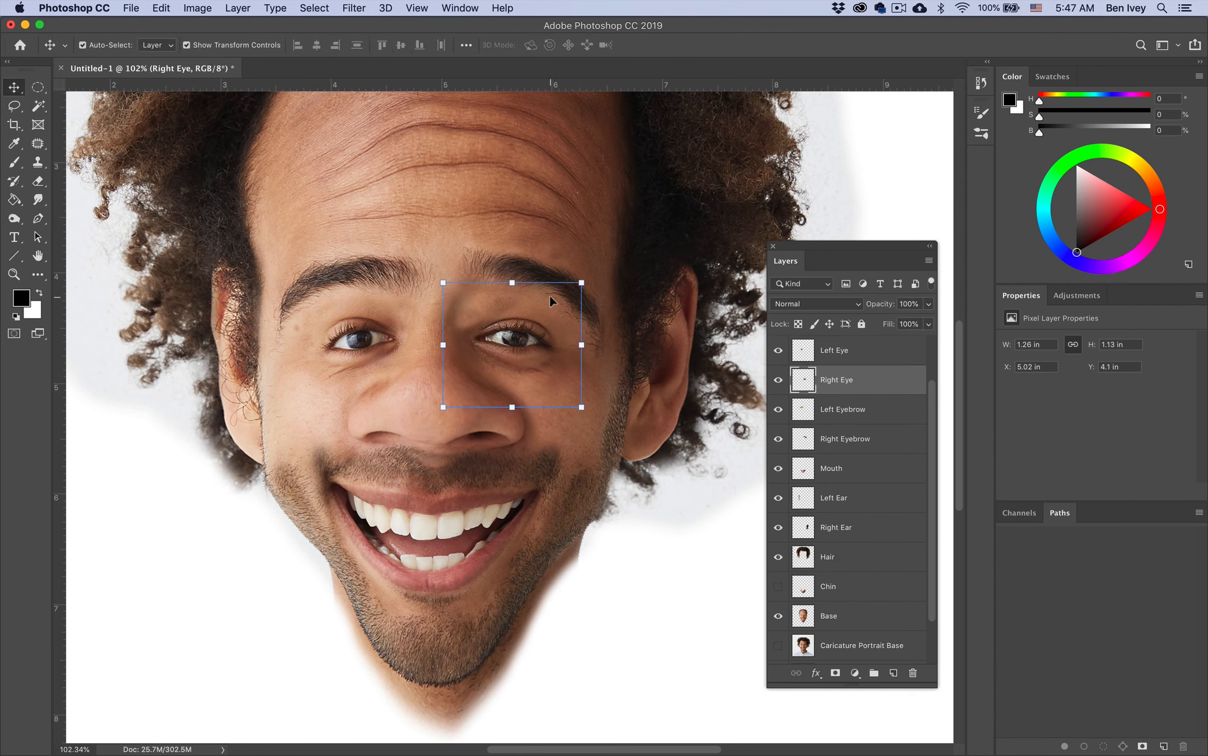
{"action": "left_click", "coordinate": [339, 343]}
{"action": "left_click", "coordinate": [662, 597]}
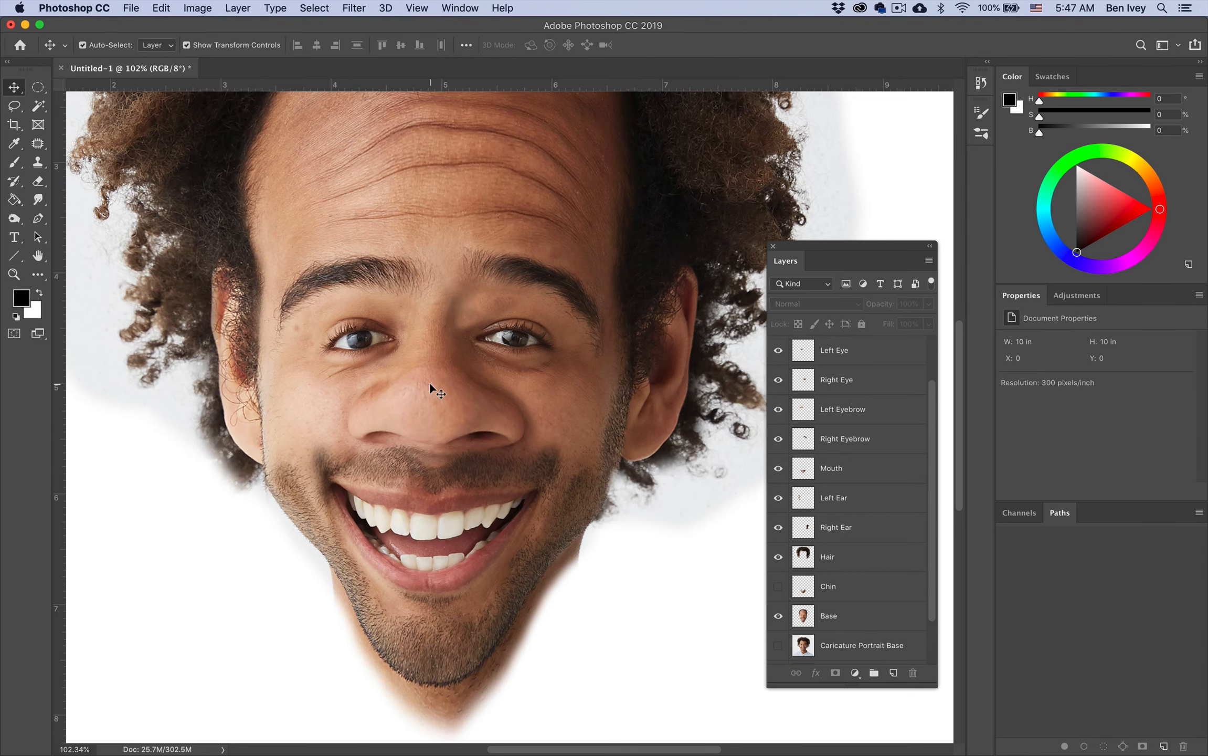
Step: Group all layers from Base up to Forehead and name the group Caricature New
{"action": "scroll", "coordinate": [430, 388], "scroll_direction": "down", "scroll_amount": 4}
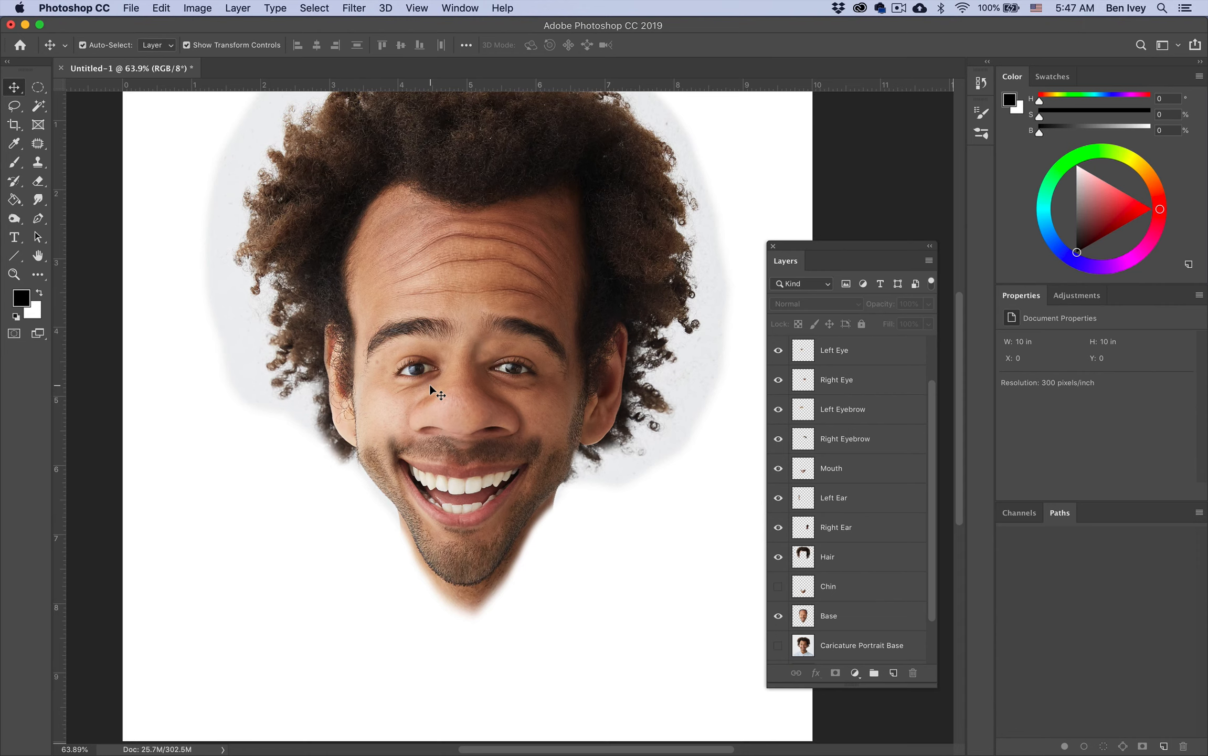
{"action": "scroll", "coordinate": [430, 387], "scroll_direction": "down", "scroll_amount": 2}
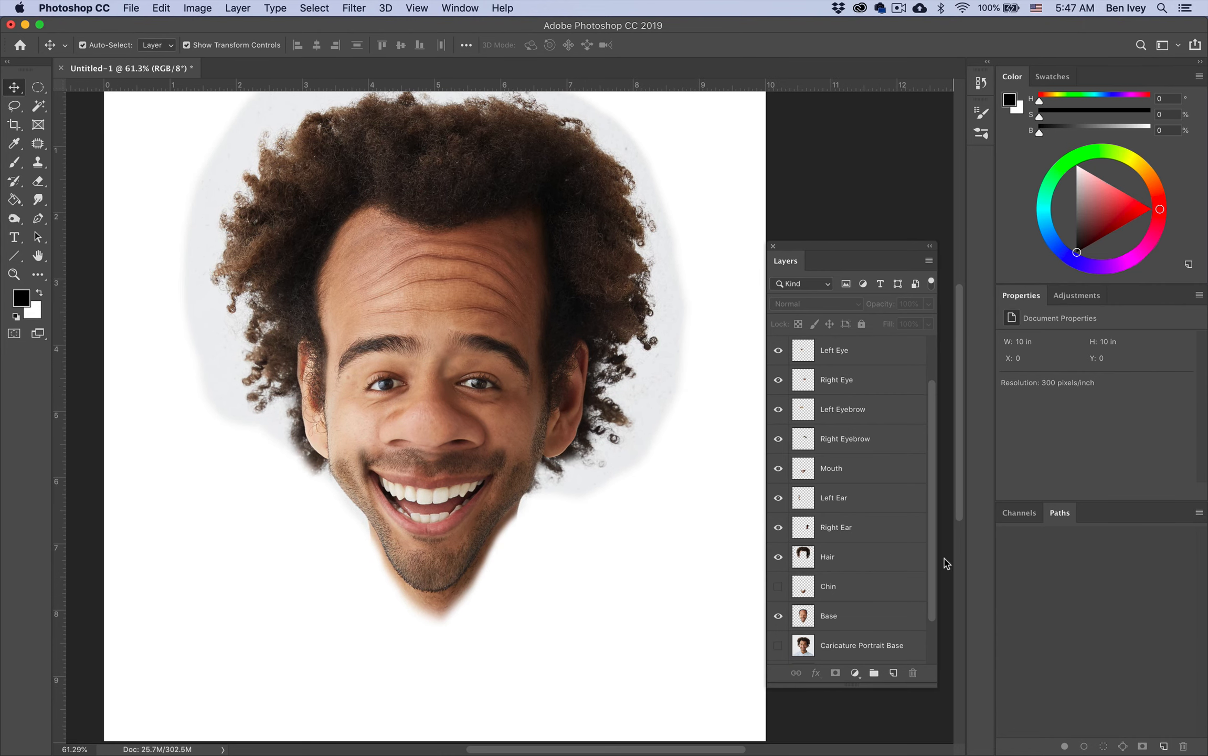
{"action": "left_click", "coordinate": [869, 615]}
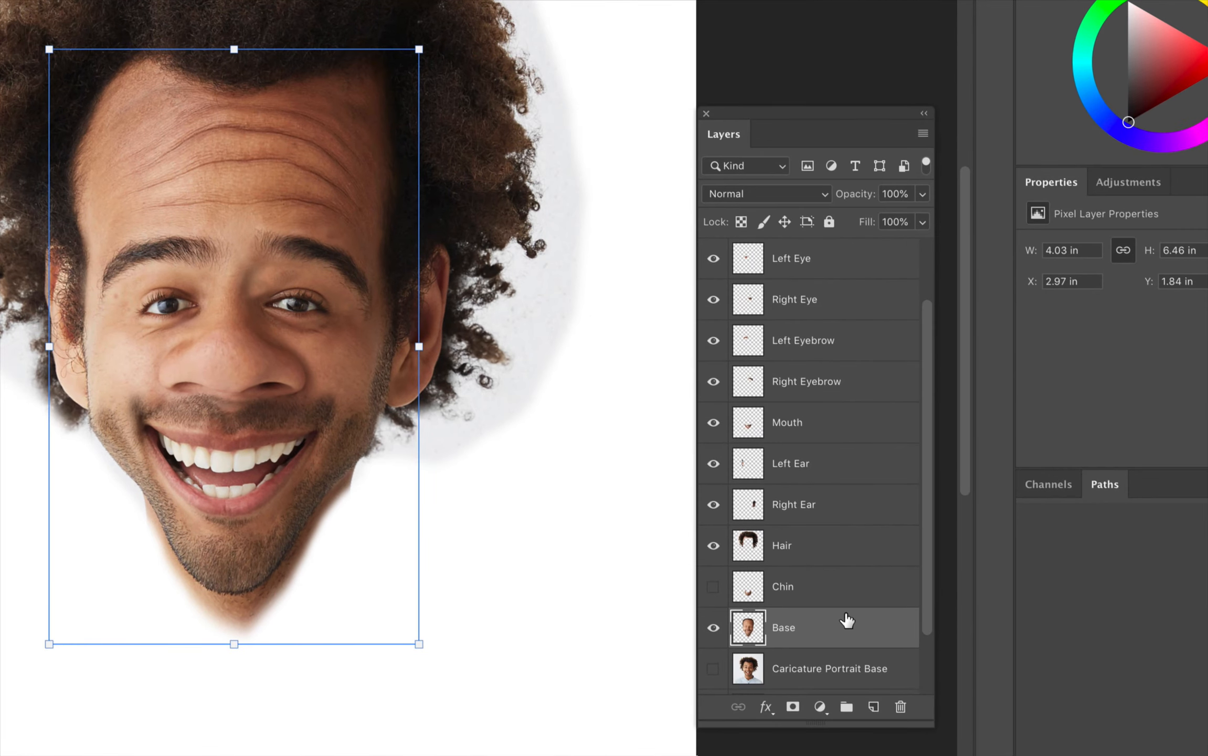
{"action": "scroll", "coordinate": [844, 620], "scroll_direction": "up", "scroll_amount": 2}
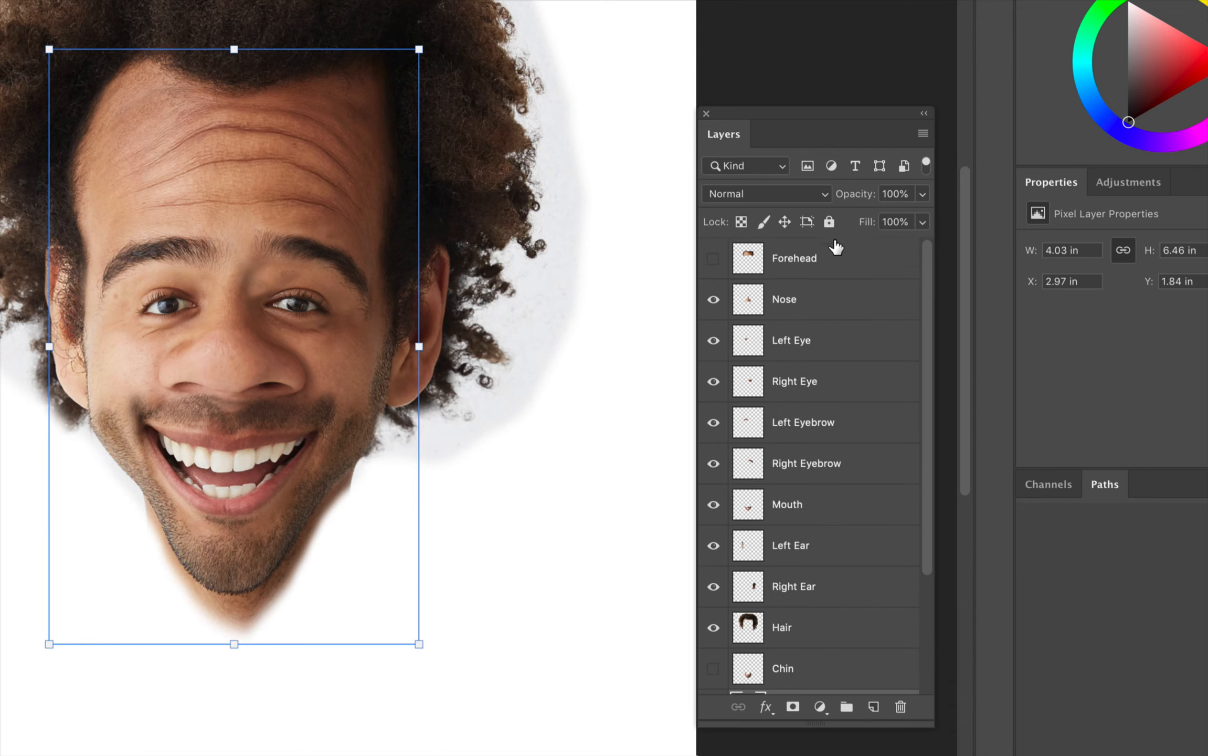
{"action": "left_click", "coordinate": [834, 272], "text": "shift"}
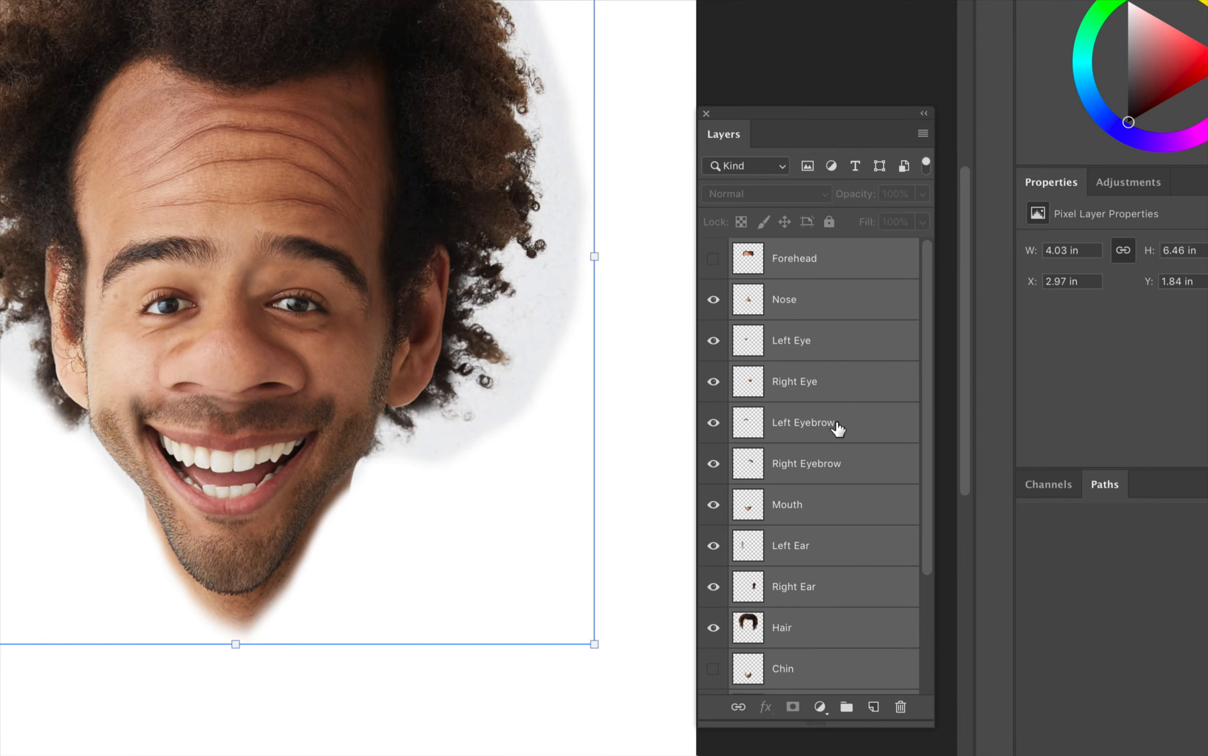
{"action": "left_click", "coordinate": [846, 707]}
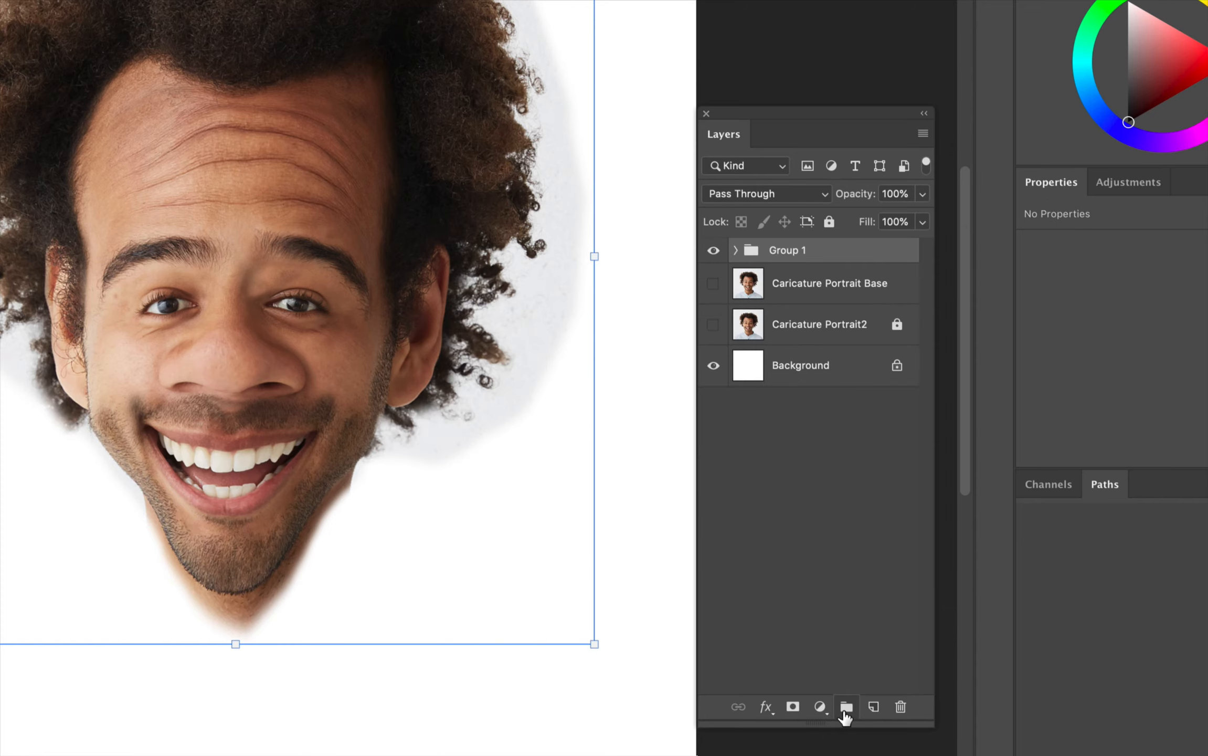
{"action": "double_click", "coordinate": [787, 250]}
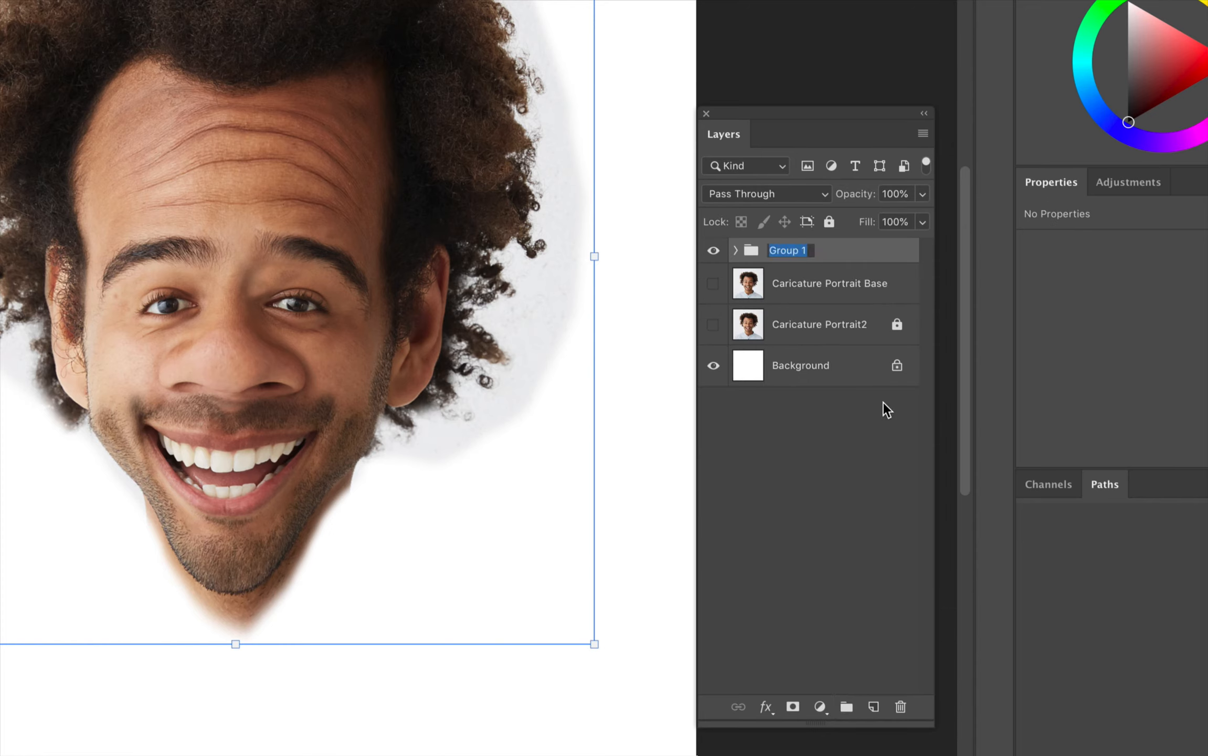
{"action": "type", "text": "Caricature New"}
{"action": "key", "text": "Return"}
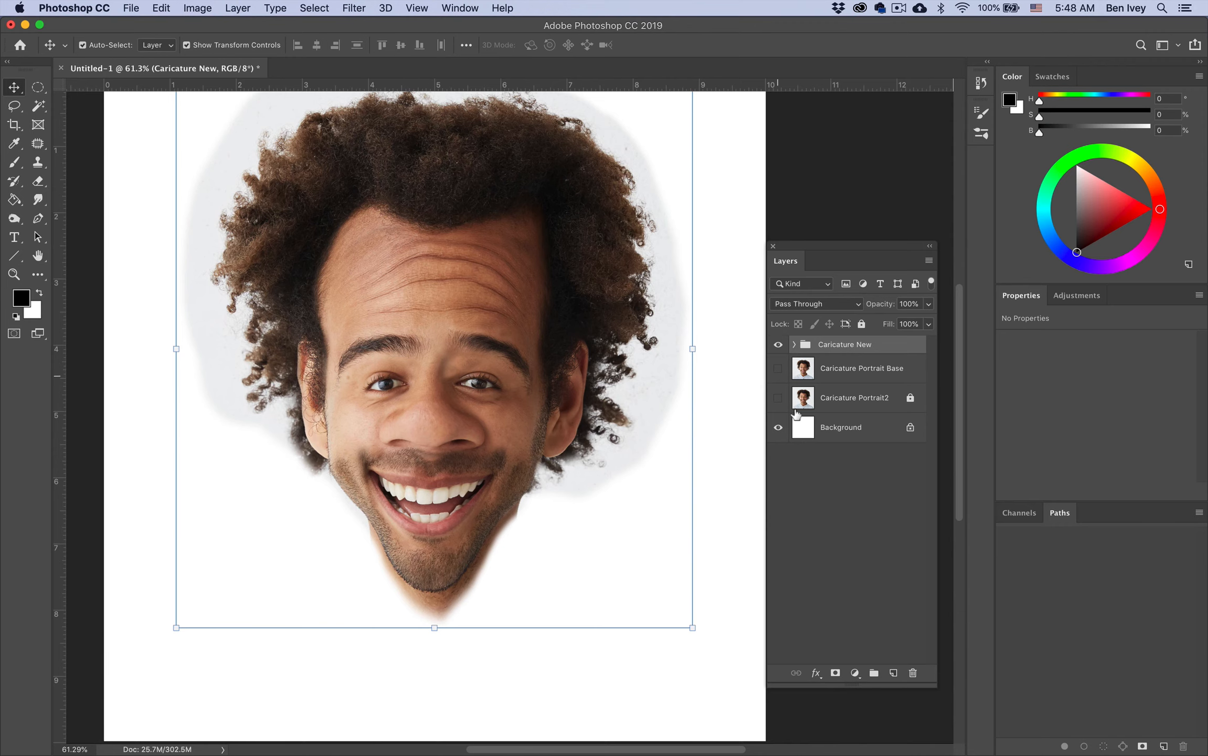
Step: Compare the caricature with and without the Caricature Portrait Base layer, and leave that layer visible
{"action": "left_click", "coordinate": [778, 369]}
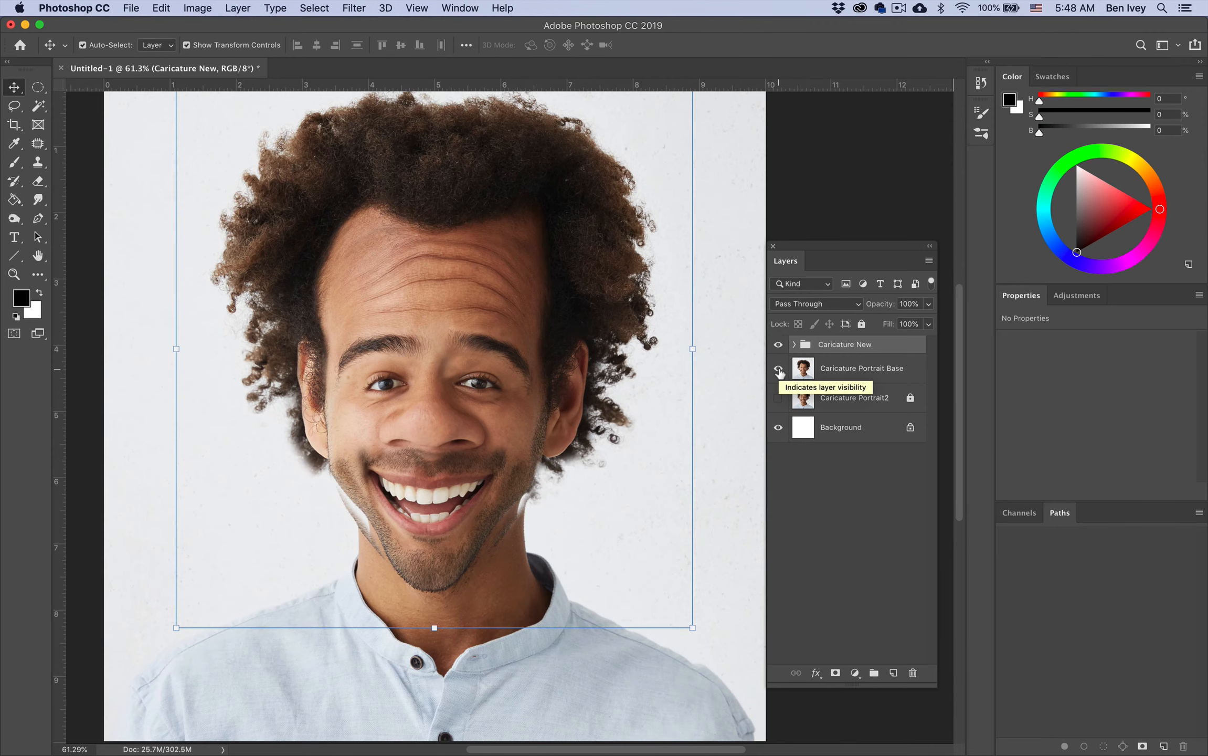
{"action": "left_click", "coordinate": [779, 369]}
{"action": "left_click", "coordinate": [779, 370]}
{"action": "left_click", "coordinate": [779, 370]}
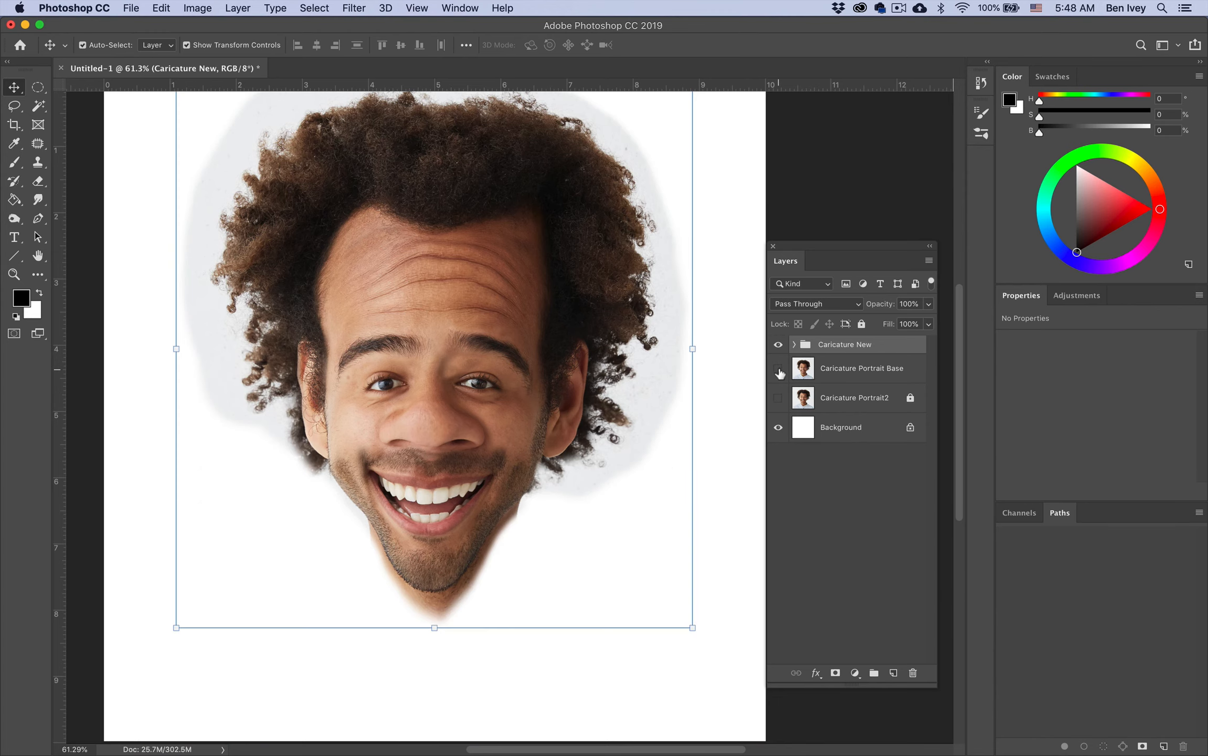
{"action": "left_click", "coordinate": [779, 369]}
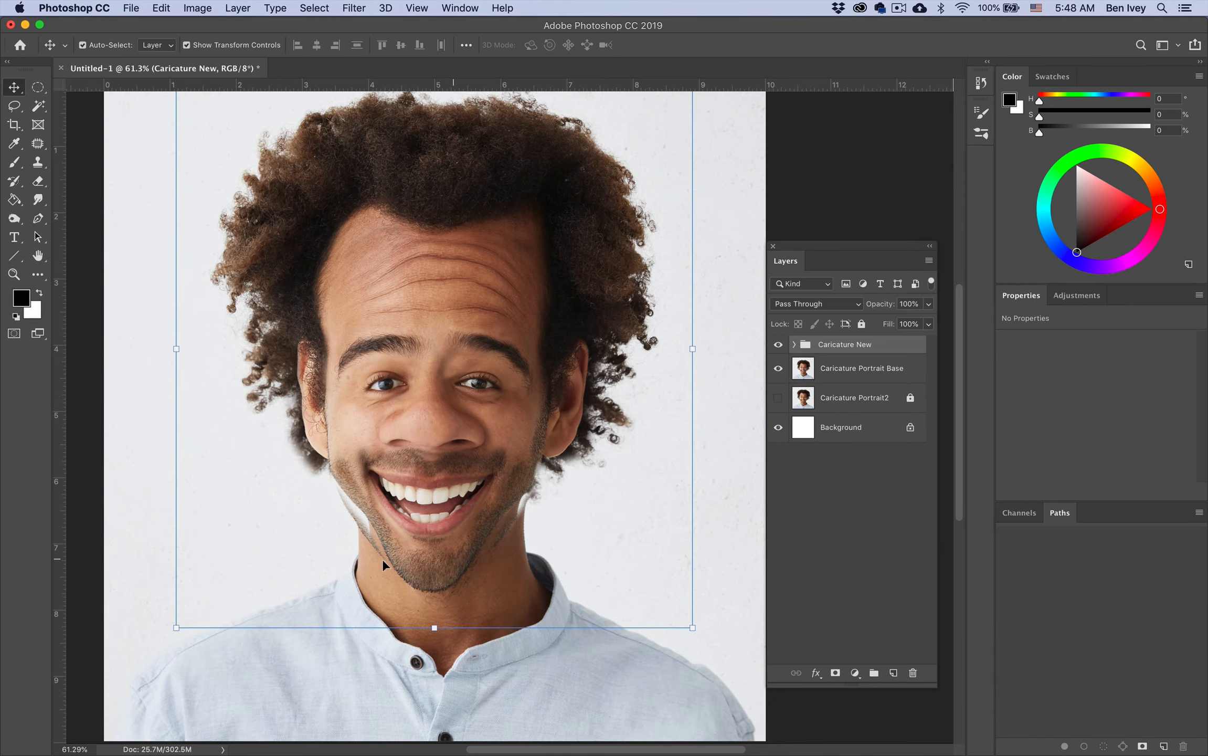
{"action": "scroll", "coordinate": [334, 548], "scroll_direction": "right", "scroll_amount": 10}
{"action": "scroll", "coordinate": [335, 548], "scroll_direction": "down", "scroll_amount": 15}
{"action": "scroll", "coordinate": [335, 548], "scroll_direction": "up", "scroll_amount": 8}
{"action": "scroll", "coordinate": [335, 548], "scroll_direction": "left", "scroll_amount": 6}
{"action": "scroll", "coordinate": [335, 548], "scroll_direction": "left", "scroll_amount": 12}
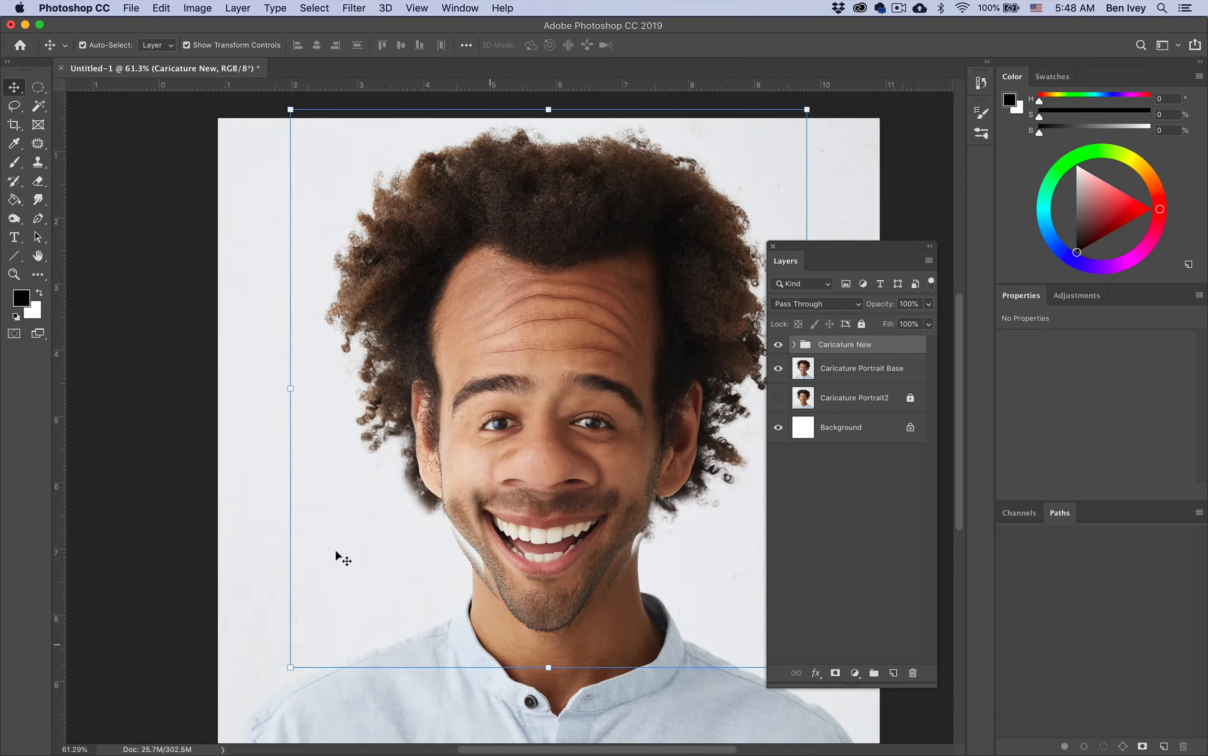
{"action": "scroll", "coordinate": [335, 549], "scroll_direction": "right", "scroll_amount": 7}
{"action": "scroll", "coordinate": [335, 549], "scroll_direction": "down", "scroll_amount": 5}
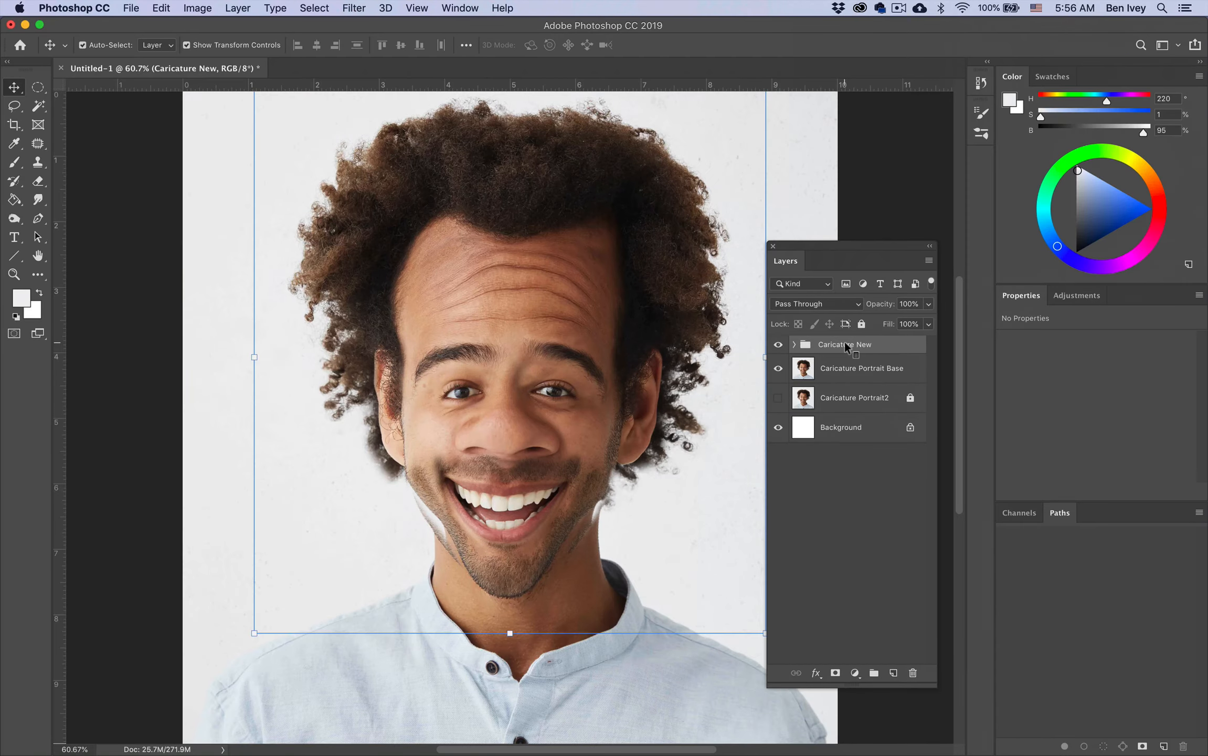
Step: Scale the Caricature New group up to 113.20% and reposition the enlarged head over the portrait's neck
{"action": "scroll", "coordinate": [464, 349], "scroll_direction": "down", "scroll_amount": 3}
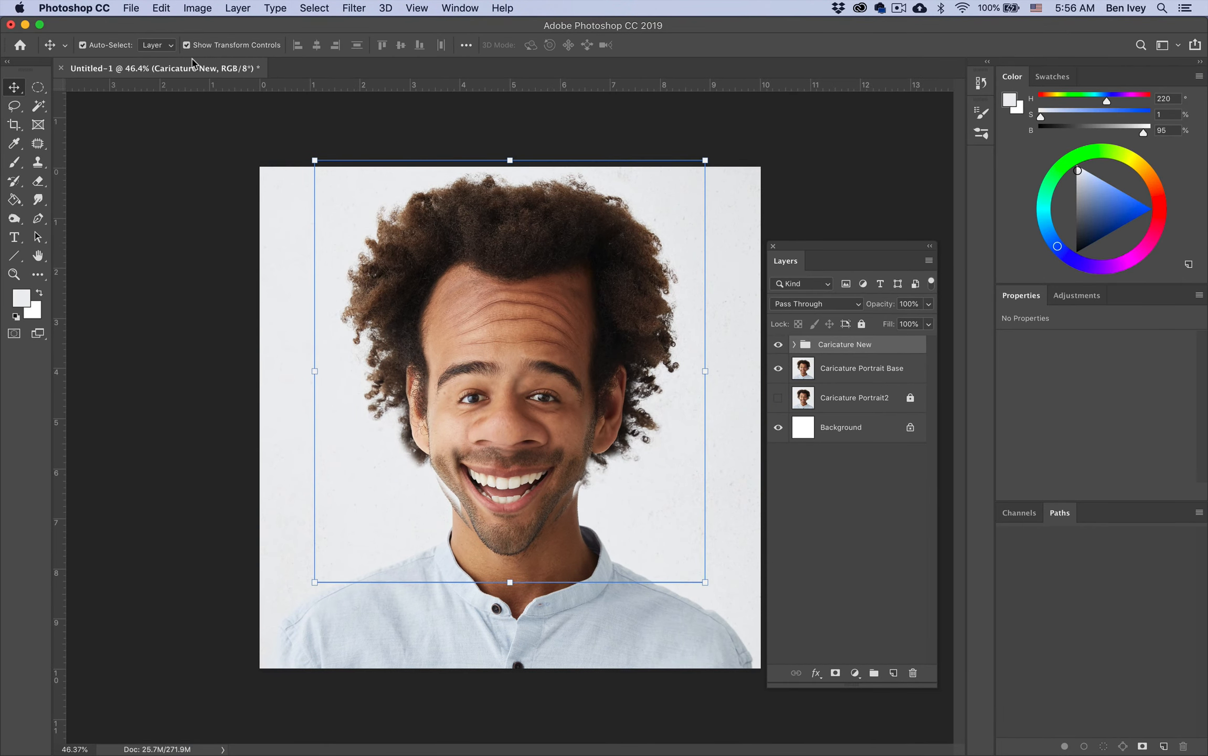
{"action": "left_click", "coordinate": [153, 6]}
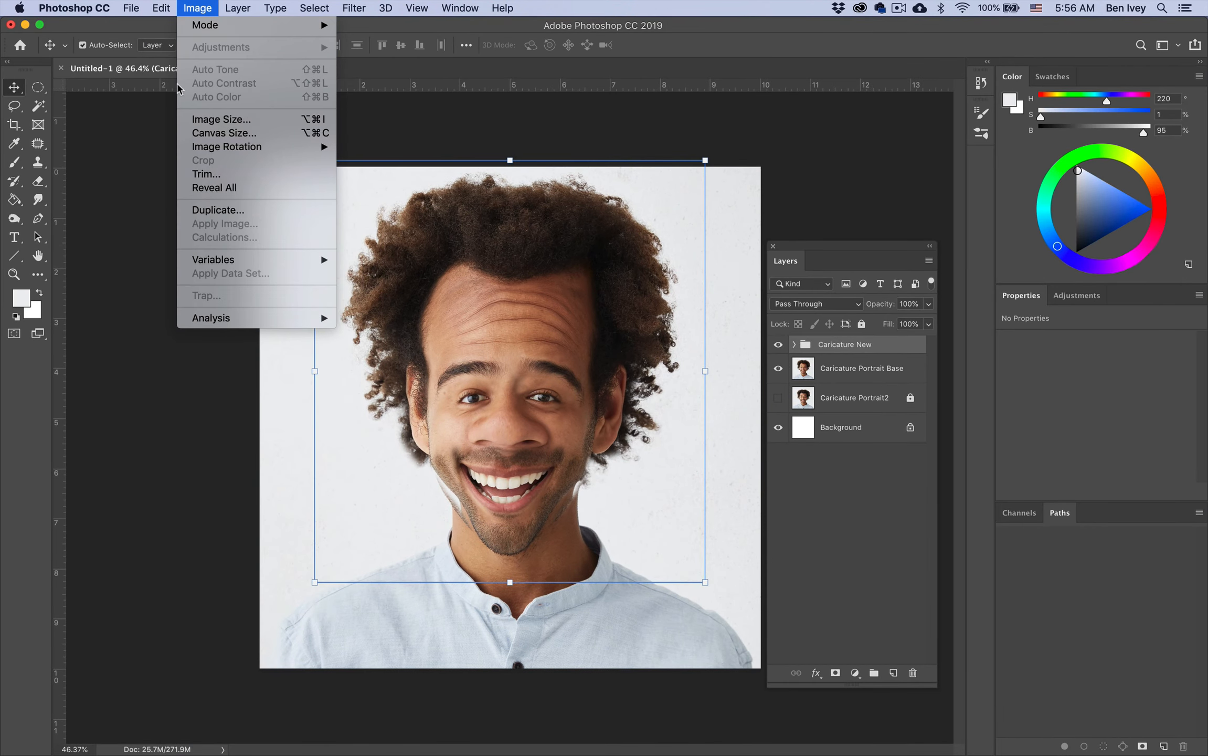
{"action": "mouse_move", "coordinate": [231, 351]}
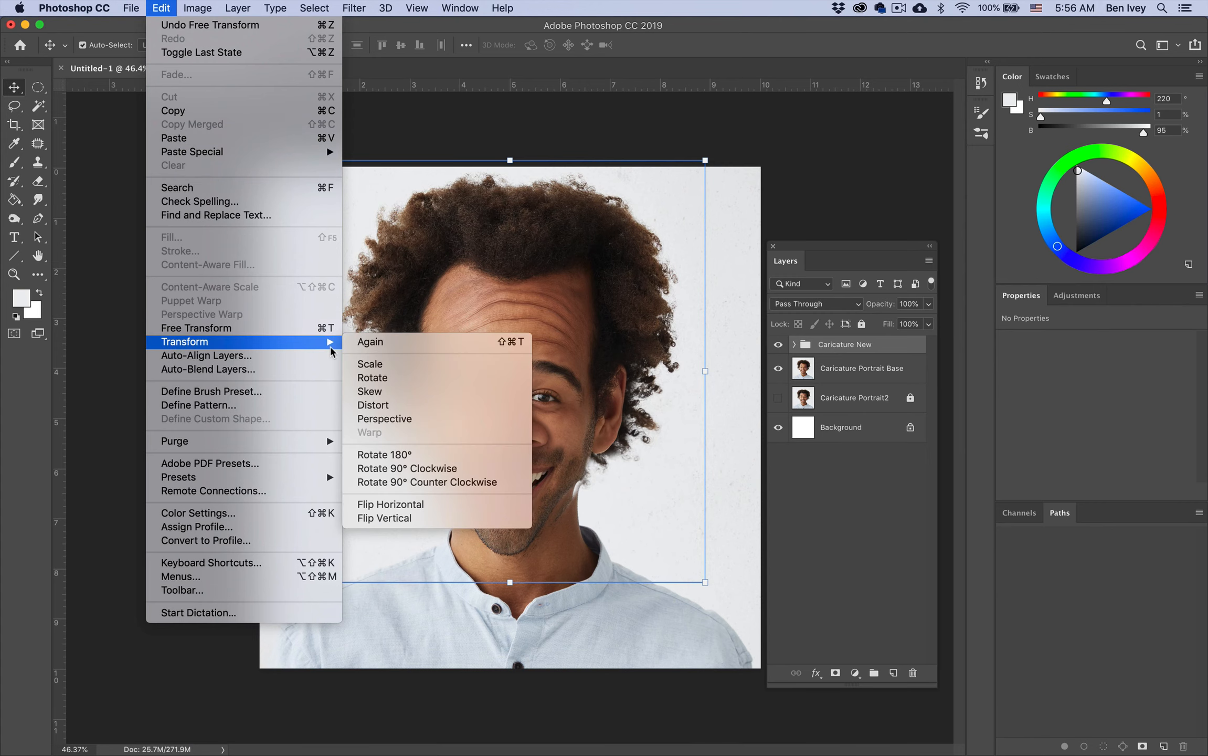
{"action": "left_click", "coordinate": [370, 363]}
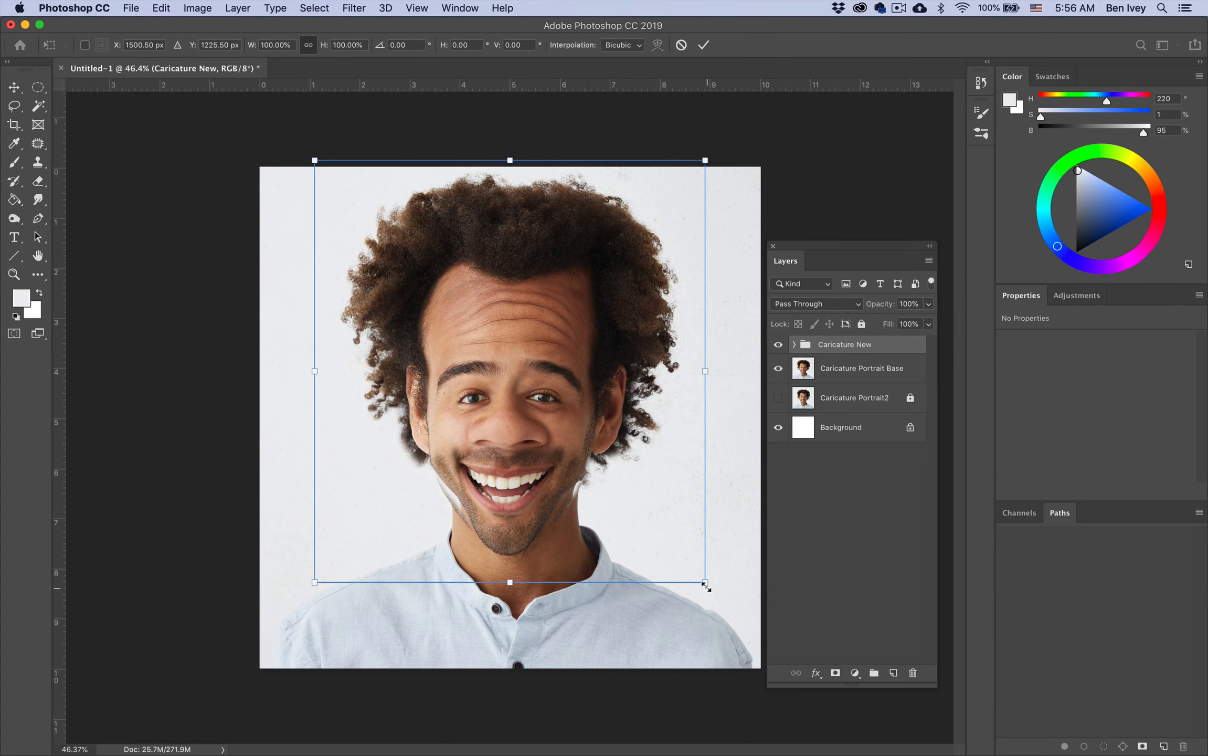
{"action": "left_click_drag", "start_coordinate": [705, 582], "coordinate": [747, 627]}
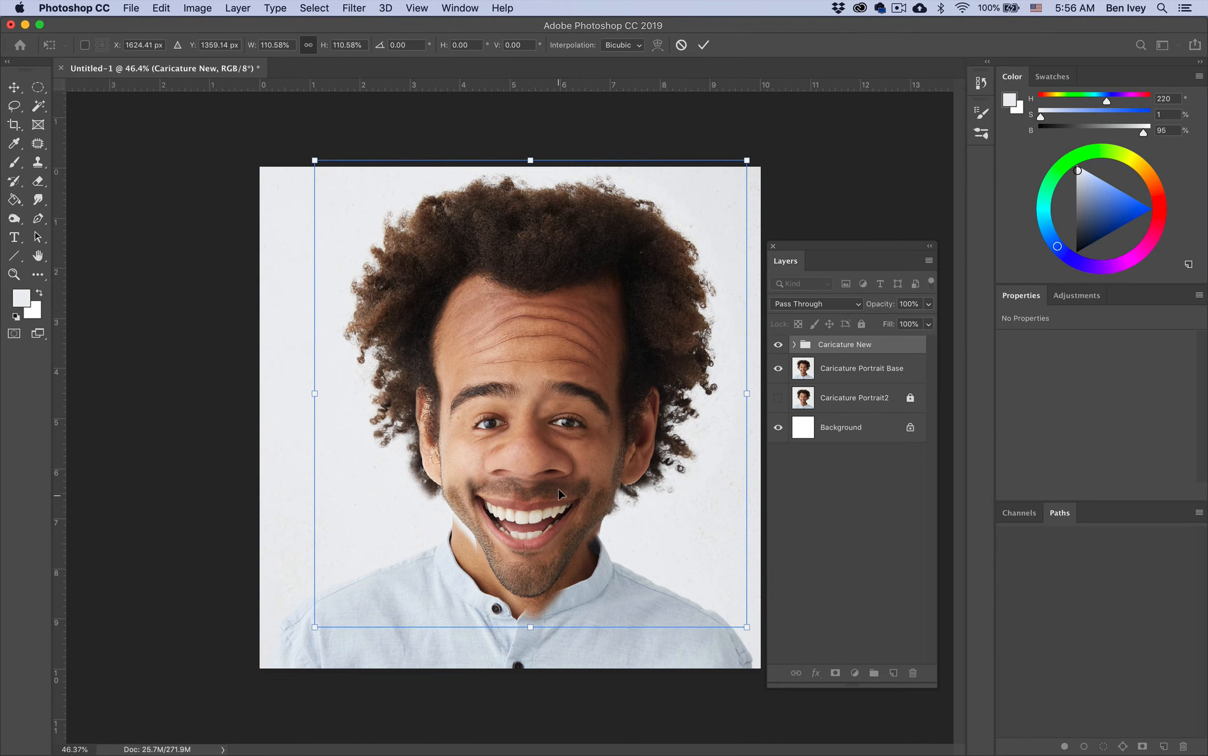
{"action": "left_click_drag", "start_coordinate": [559, 489], "coordinate": [541, 475]}
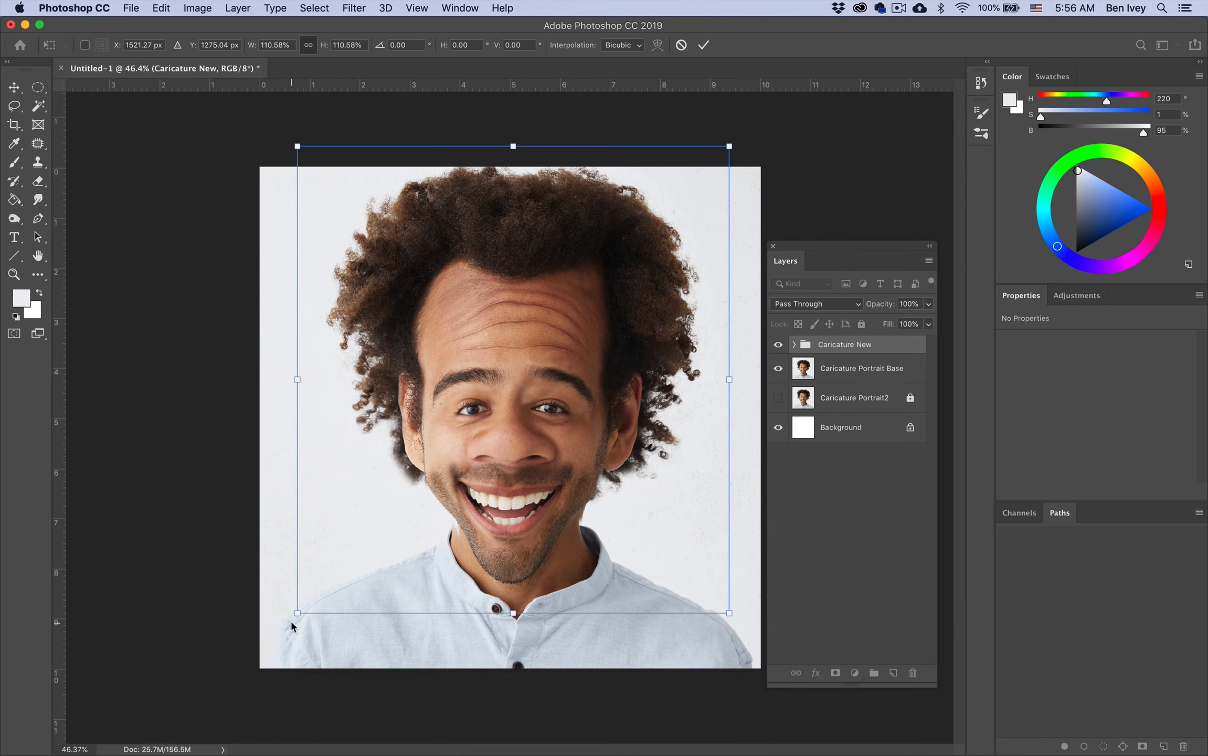
{"action": "mouse_move", "coordinate": [294, 625]}
{"action": "left_mouse_down"}
{"action": "mouse_move", "coordinate": [280, 637]}
{"action": "mouse_move", "coordinate": [288, 625]}
{"action": "left_mouse_up"}
Step: Rotate the Caricature New group to -3.73°, nudge it slightly left, and apply the transform
{"action": "left_click", "coordinate": [161, 8]}
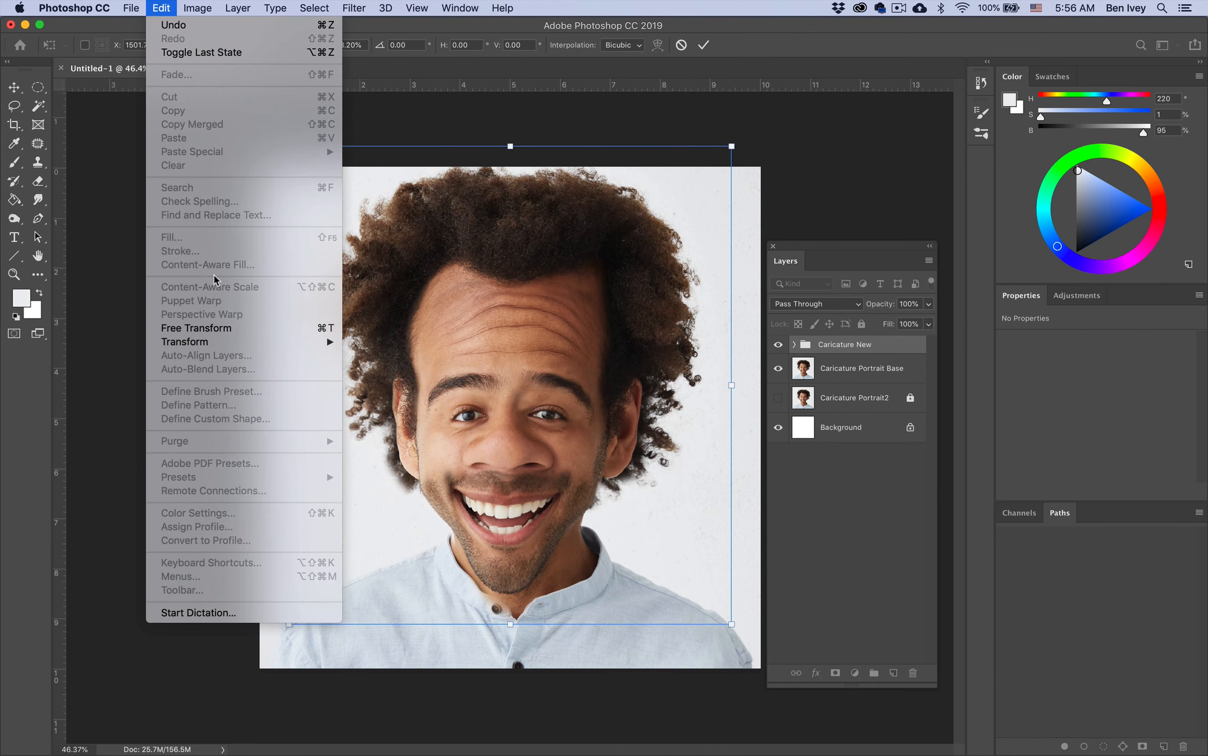
{"action": "mouse_move", "coordinate": [222, 343]}
{"action": "left_click", "coordinate": [364, 379]}
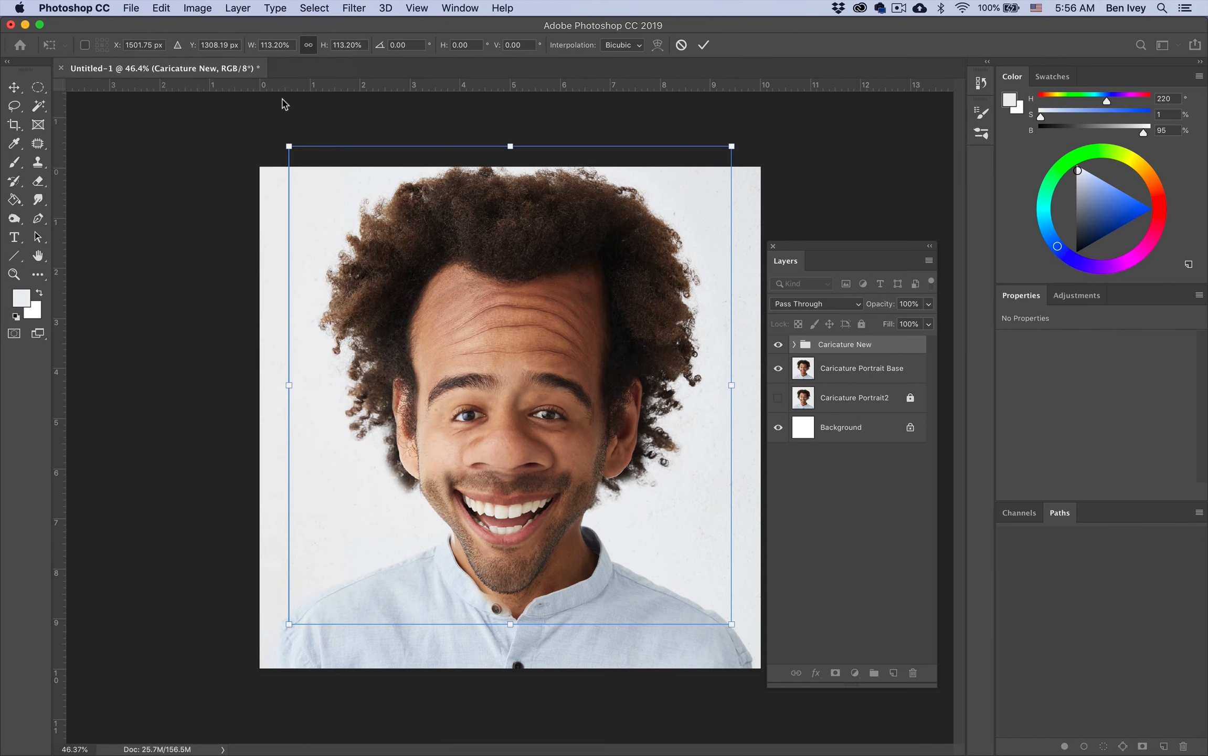
{"action": "left_click_drag", "start_coordinate": [272, 127], "coordinate": [253, 138]}
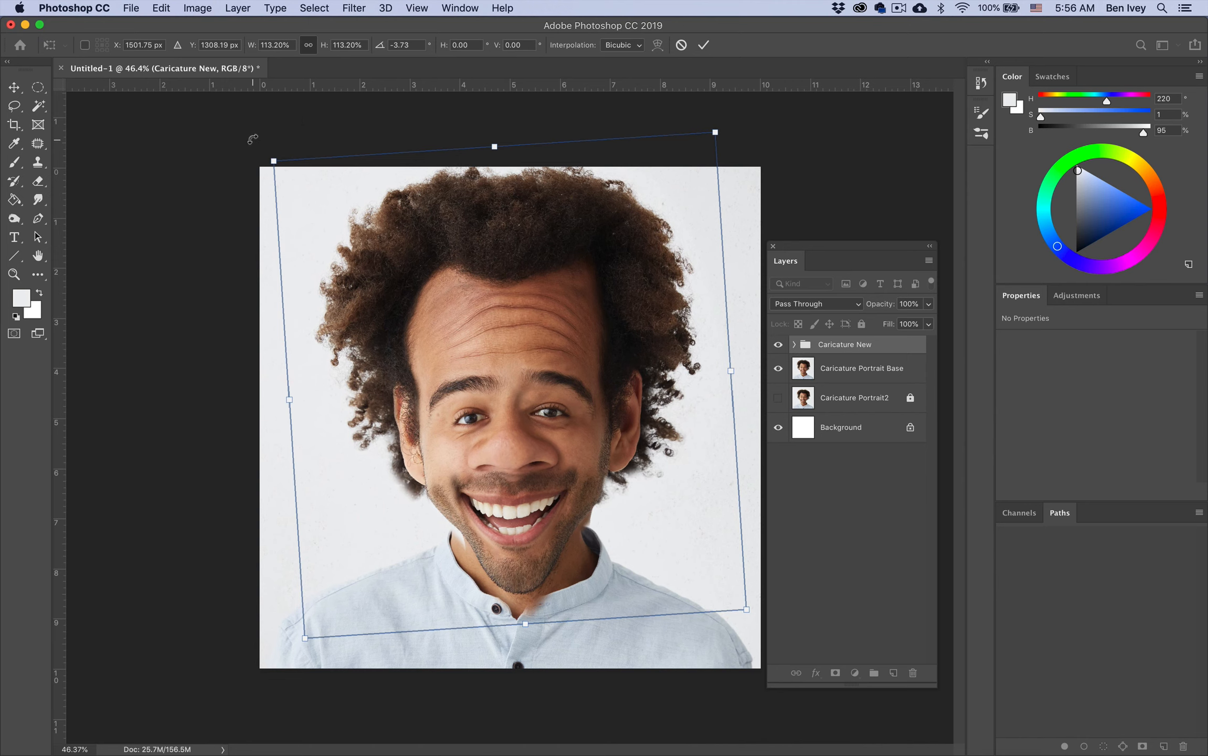
{"action": "key", "text": "Left"}
{"action": "key", "text": "Left"}
{"action": "key", "text": "Left"}
{"action": "key", "text": "Left"}
{"action": "key", "text": "Left"}
{"action": "key", "text": "Left"}
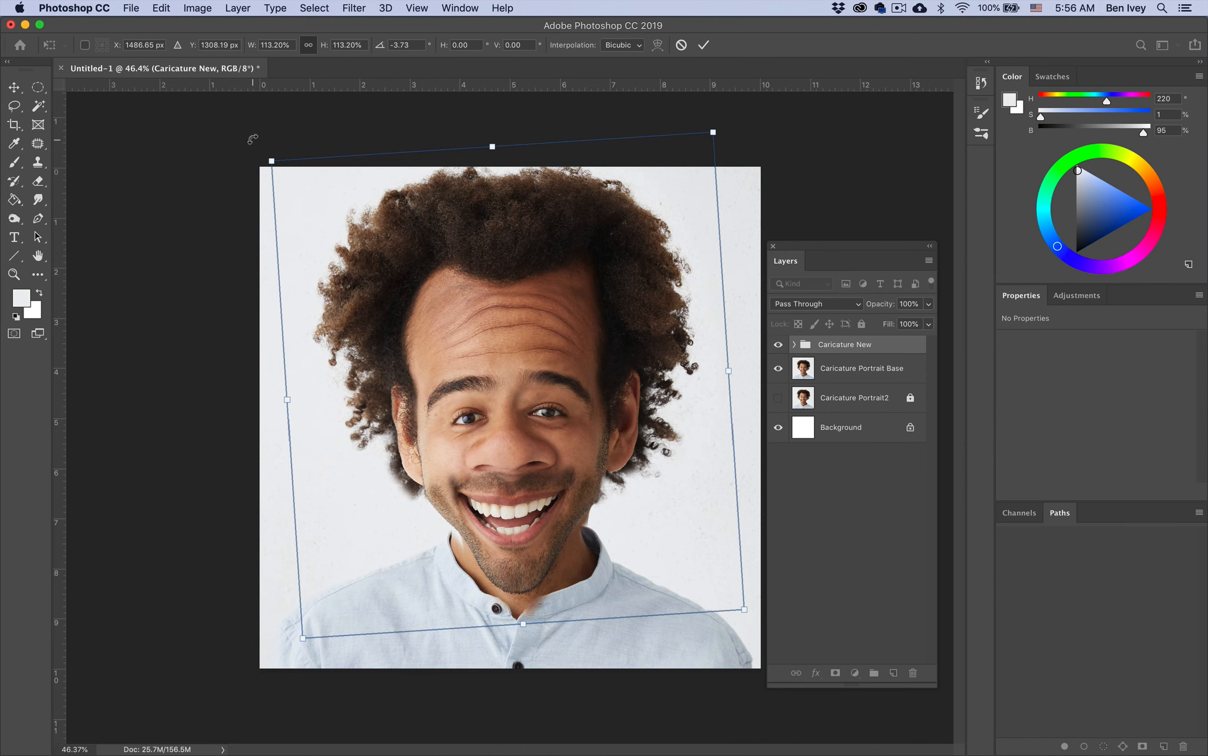
{"action": "key", "text": "Left"}
{"action": "key", "text": "Escape"}
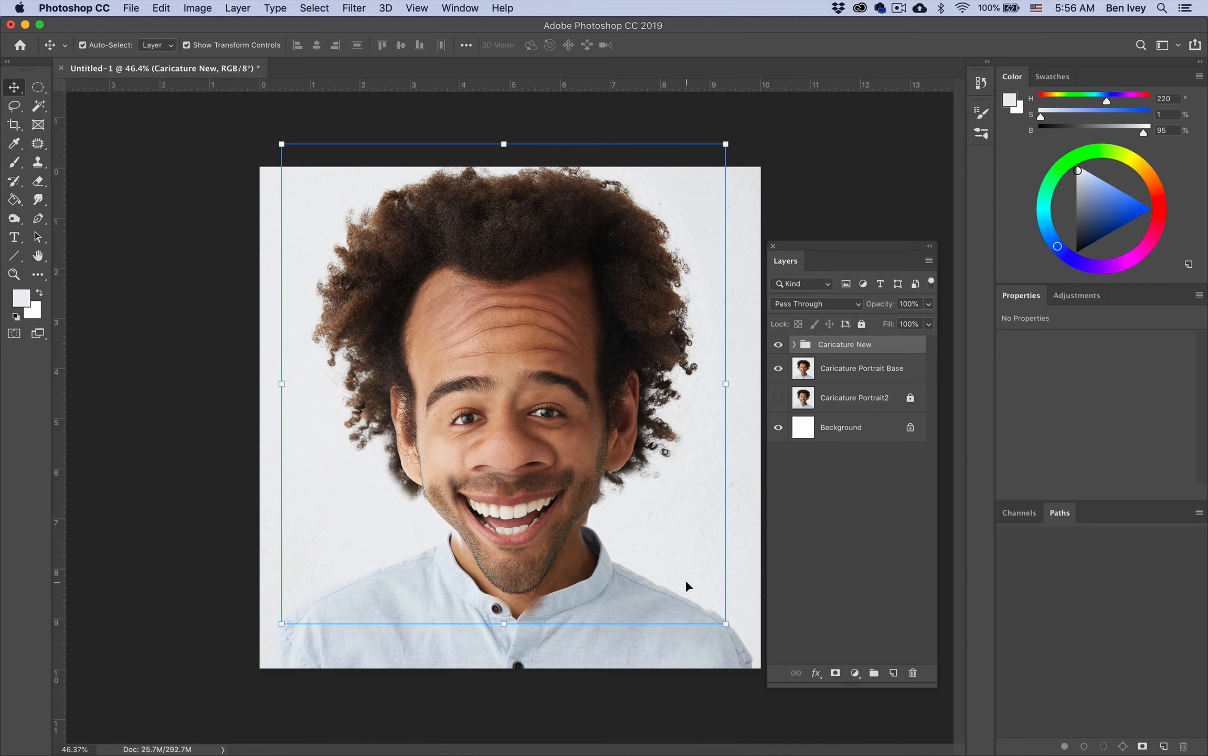
Step: On the Base layer in the Caricature New group, erase the leftover background between the jaw and the collar's left edge at 71% opacity
{"action": "scroll", "coordinate": [681, 584], "scroll_direction": "up", "scroll_amount": 3}
{"action": "scroll", "coordinate": [672, 578], "scroll_direction": "up", "scroll_amount": 3}
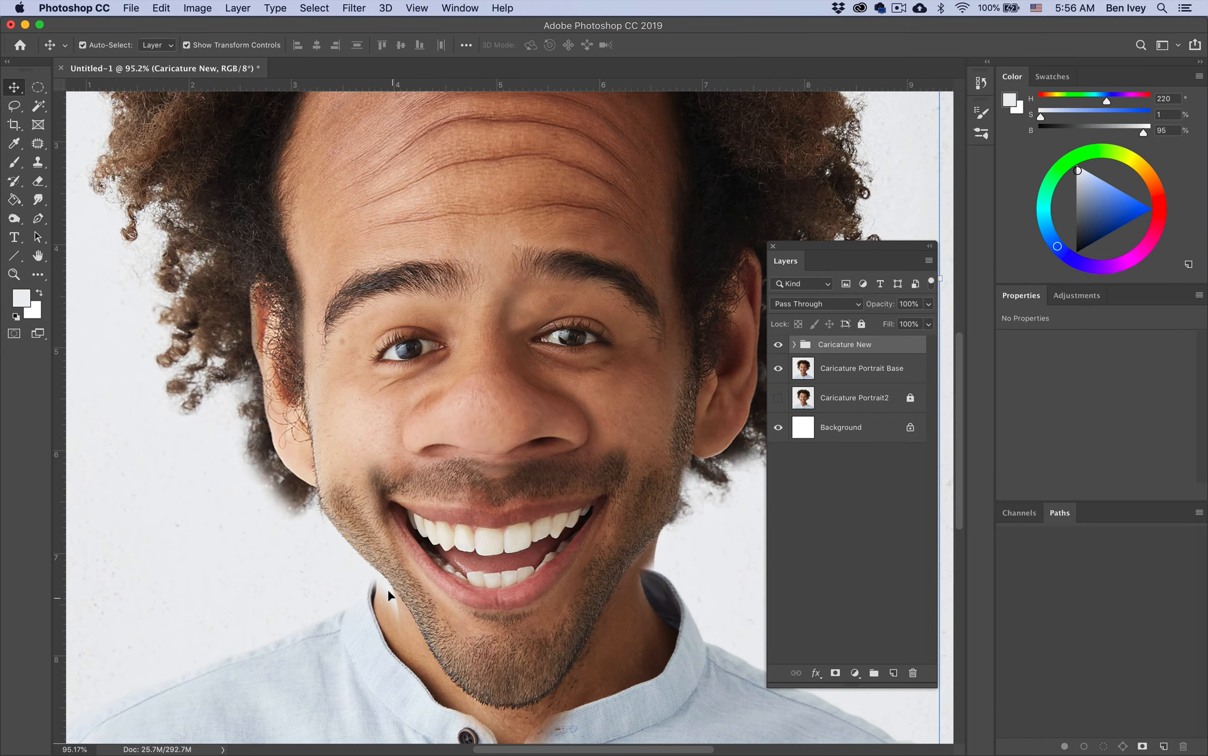
{"action": "left_click", "coordinate": [794, 344]}
{"action": "scroll", "coordinate": [862, 507], "scroll_direction": "down", "scroll_amount": 3}
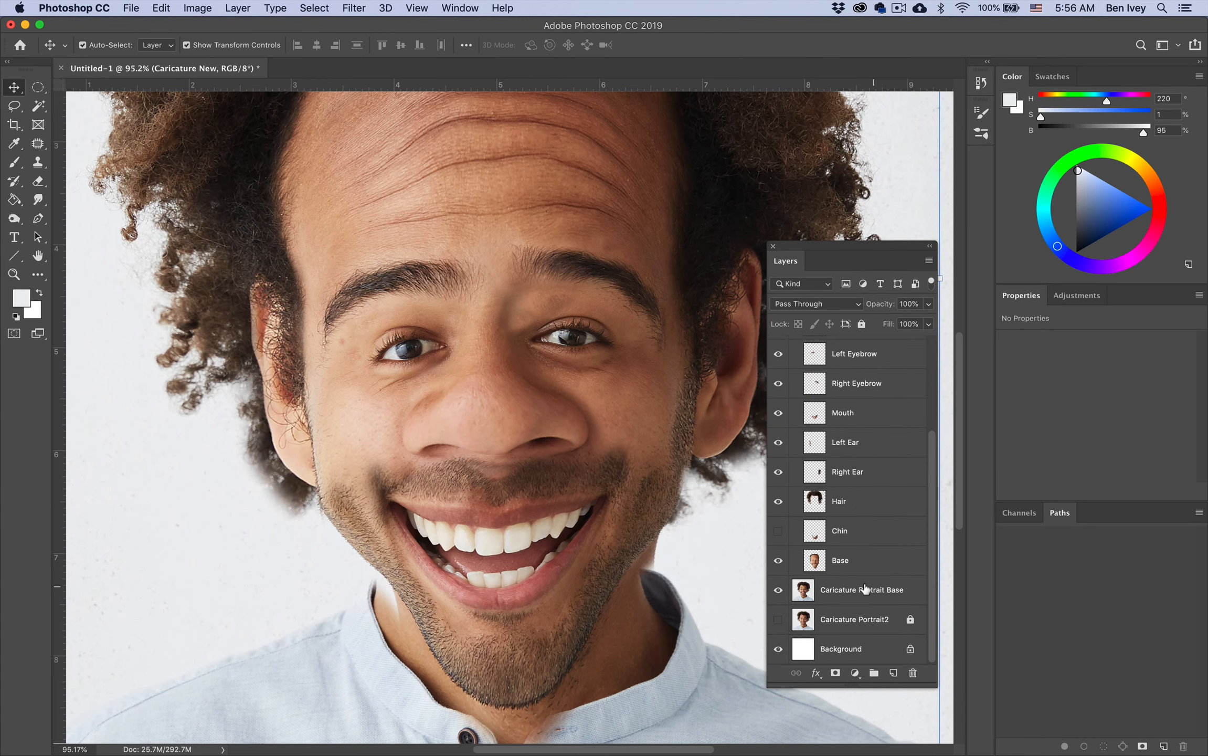
{"action": "left_click", "coordinate": [871, 567]}
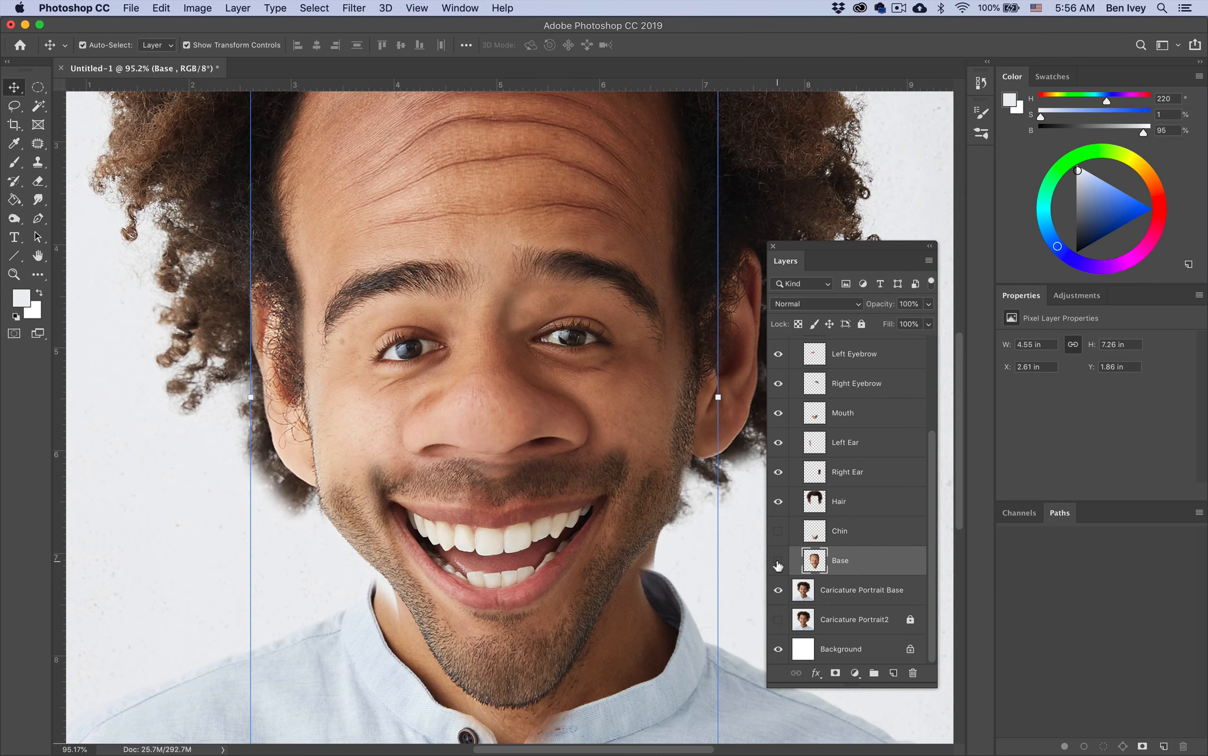
{"action": "left_click", "coordinate": [778, 560]}
{"action": "left_click", "coordinate": [778, 560]}
{"action": "key", "text": "e"}
{"action": "scroll", "coordinate": [291, 553], "scroll_direction": "up", "scroll_amount": 2}
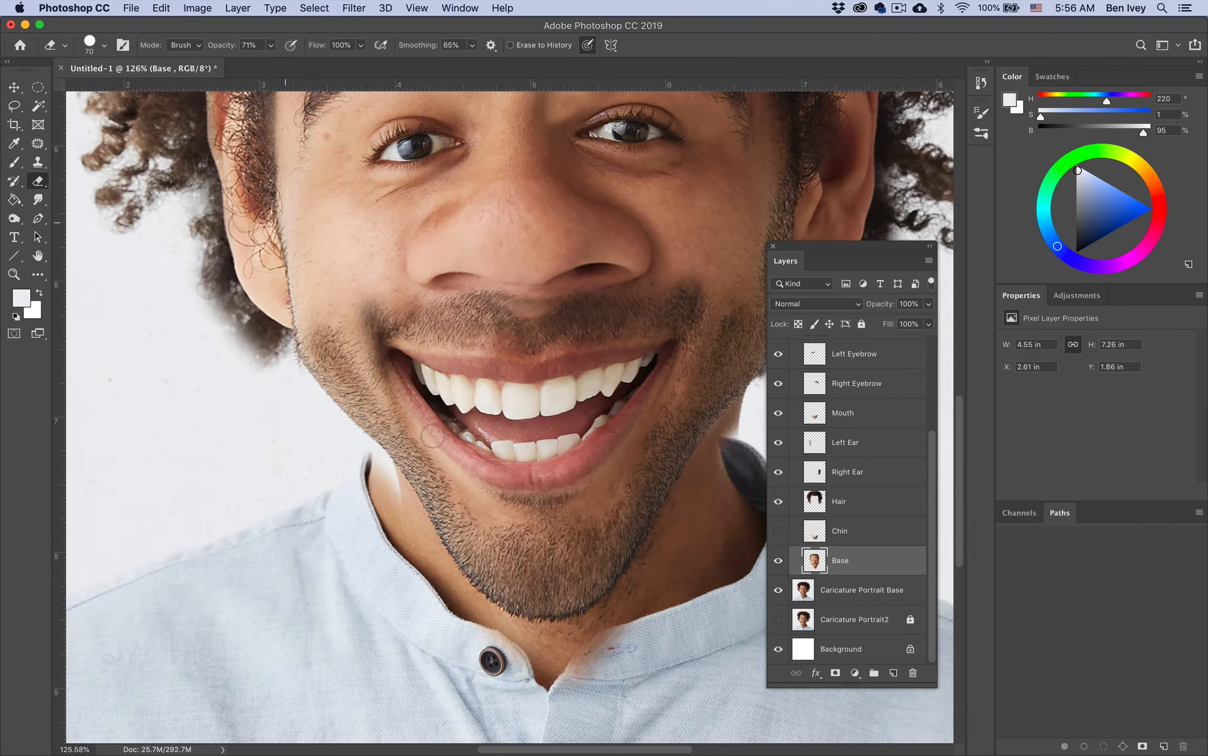
{"action": "scroll", "coordinate": [432, 436], "scroll_direction": "up", "scroll_amount": 3}
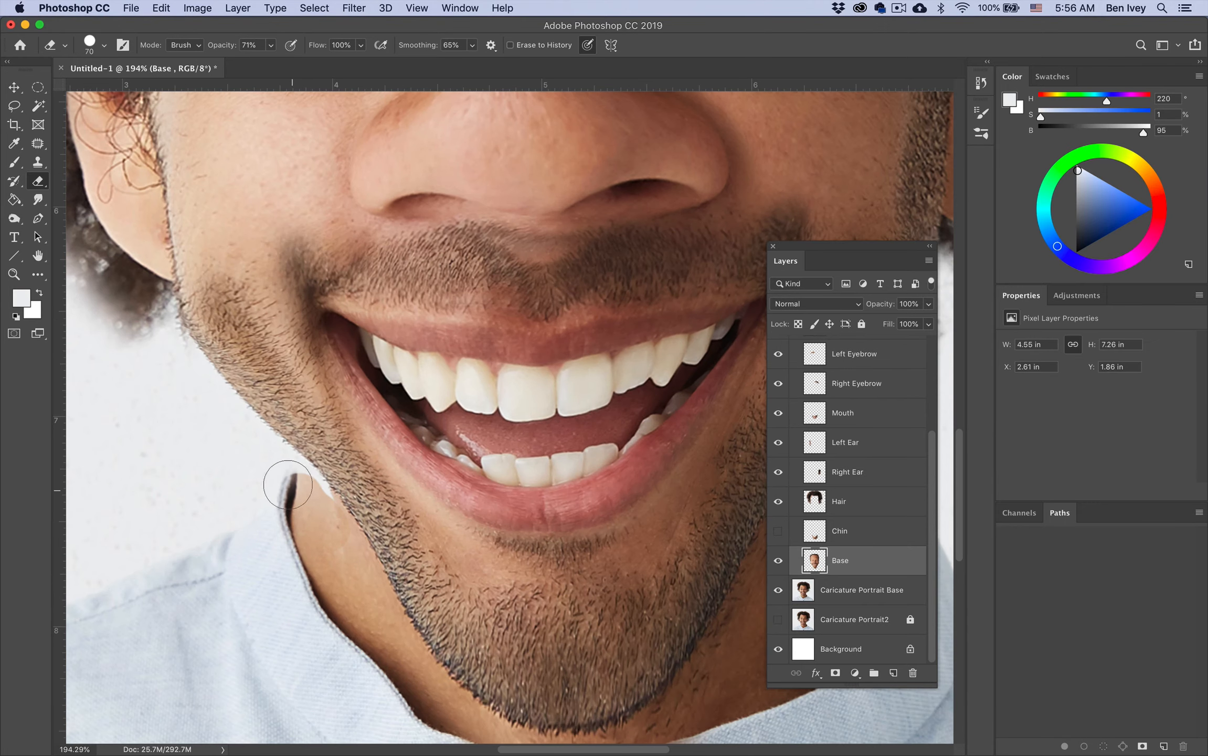
{"action": "mouse_move", "coordinate": [287, 485]}
{"action": "left_mouse_down"}
{"action": "mouse_move", "coordinate": [266, 467]}
{"action": "mouse_move", "coordinate": [319, 513]}
{"action": "mouse_move", "coordinate": [290, 472]}
{"action": "mouse_move", "coordinate": [202, 407]}
{"action": "mouse_move", "coordinate": [168, 345]}
{"action": "left_mouse_up"}
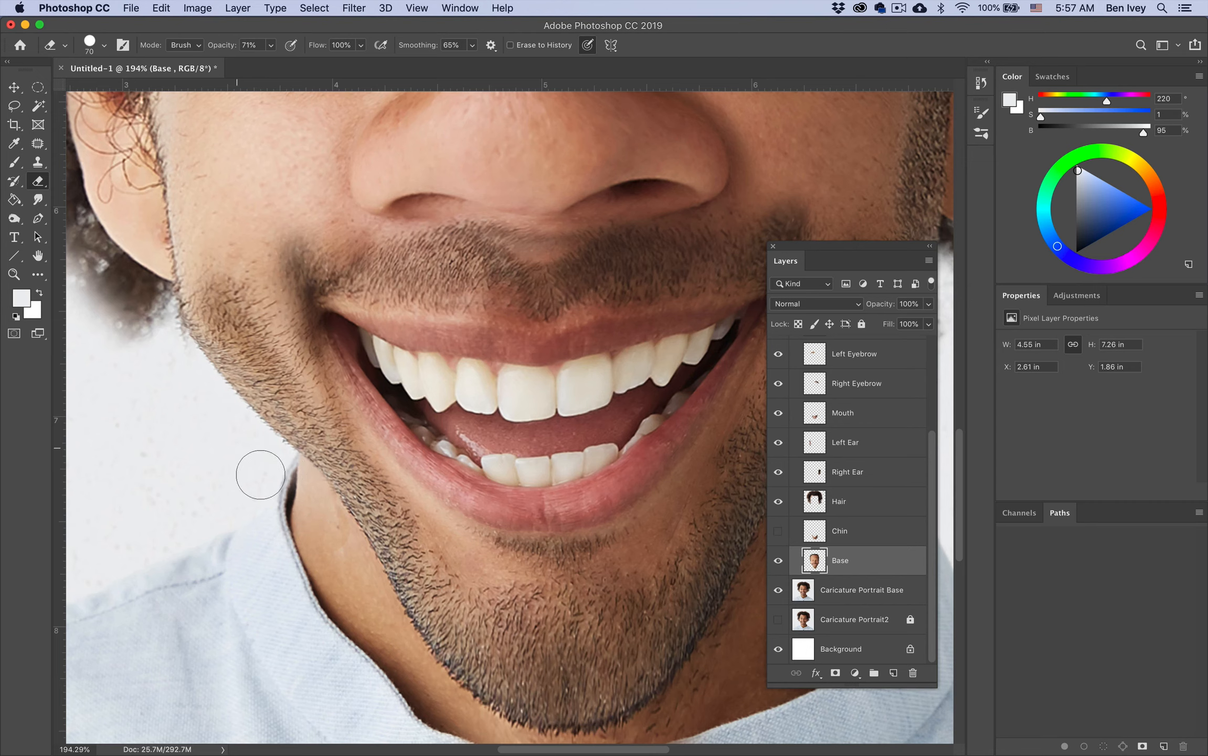
Step: Erase the leftover edge between the jaw and the collar's right side on the Base layer, finishing with a softer 70 px eraser
{"action": "scroll", "coordinate": [486, 343], "scroll_direction": "down", "scroll_amount": 3}
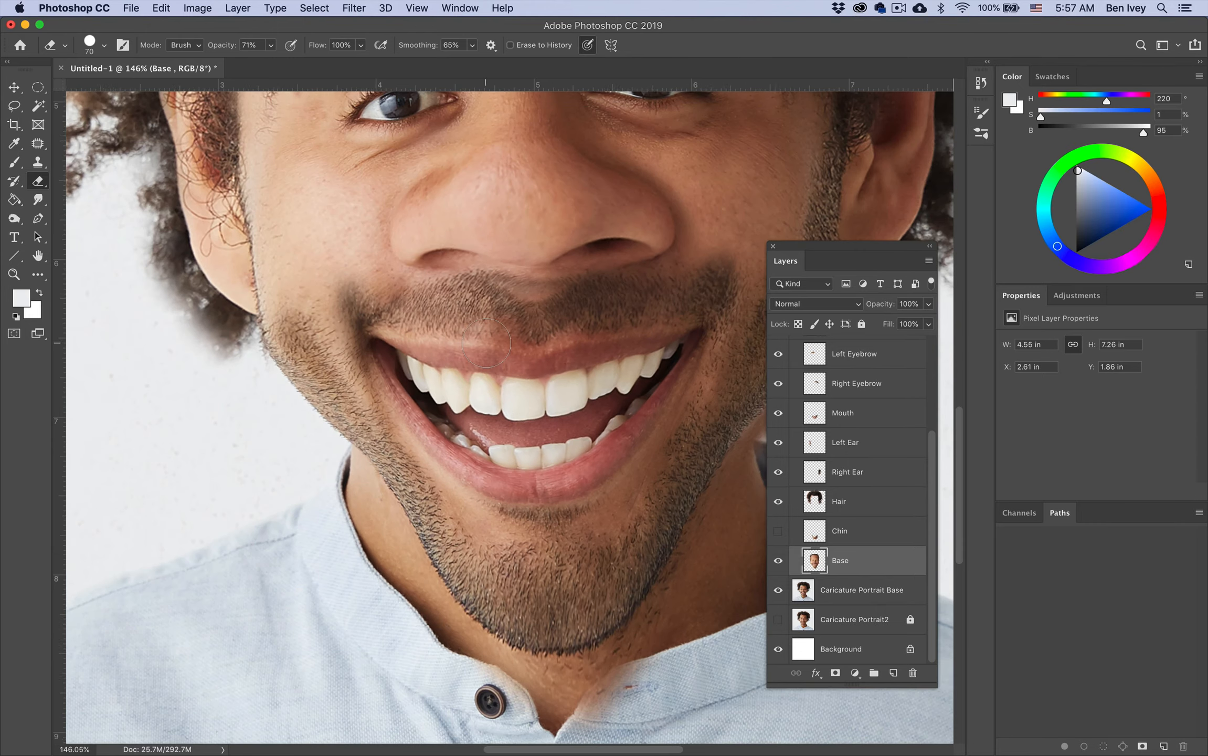
{"action": "scroll", "coordinate": [486, 342], "scroll_direction": "right", "scroll_amount": 5}
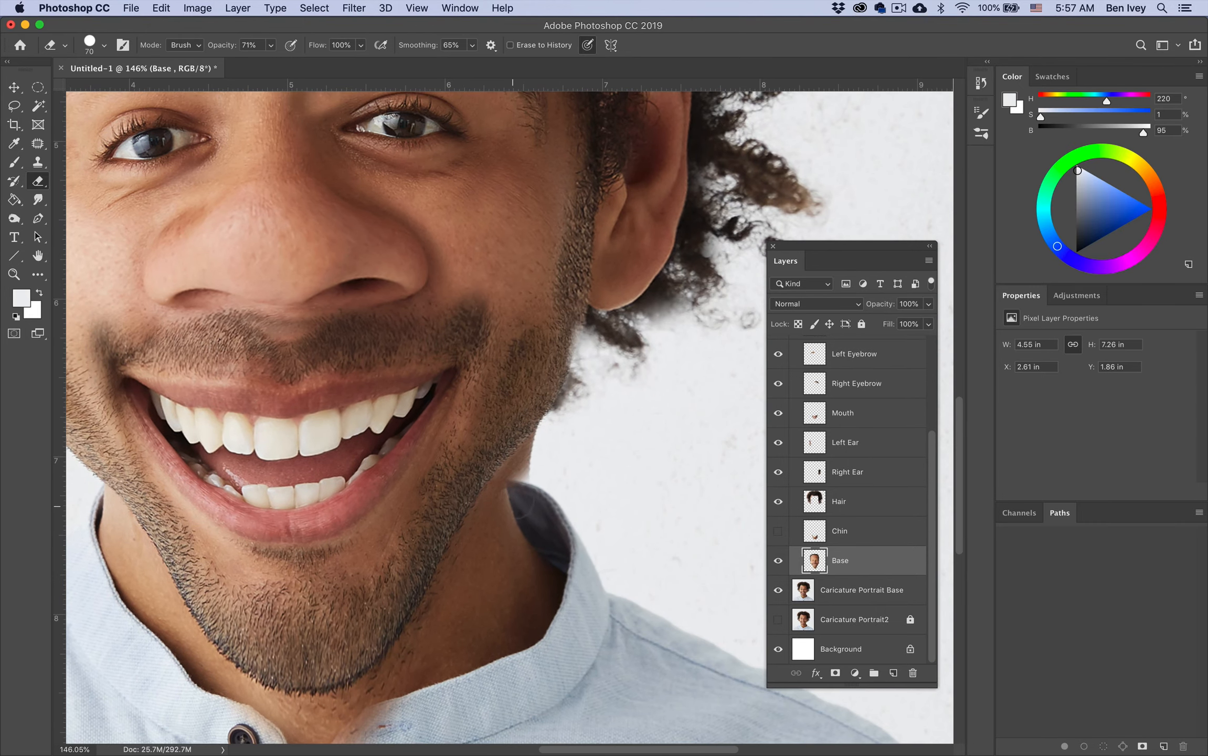
{"action": "left_click_drag", "start_coordinate": [525, 481], "coordinate": [554, 447]}
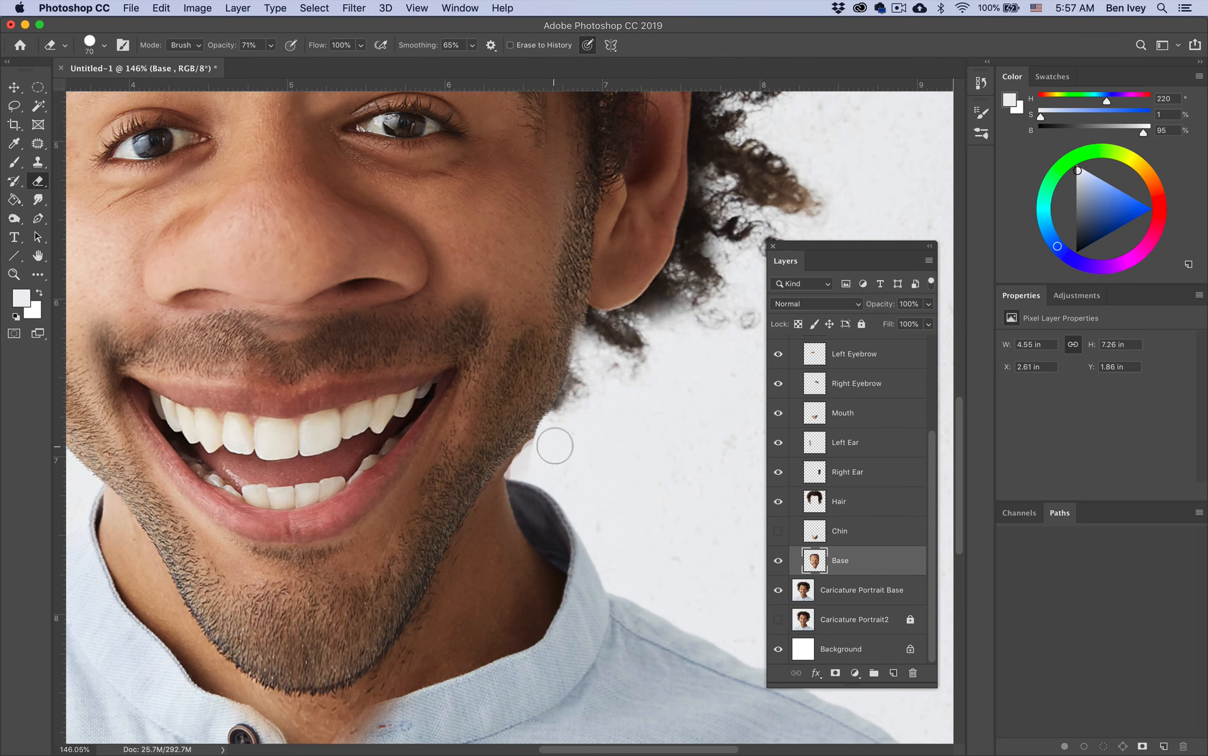
{"action": "key", "text": "shift+bracketleft"}
{"action": "key", "text": "shift+bracketleft"}
{"action": "mouse_move", "coordinate": [532, 464]}
{"action": "left_mouse_down"}
{"action": "mouse_move", "coordinate": [520, 489]}
{"action": "mouse_move", "coordinate": [558, 424]}
{"action": "left_mouse_up"}
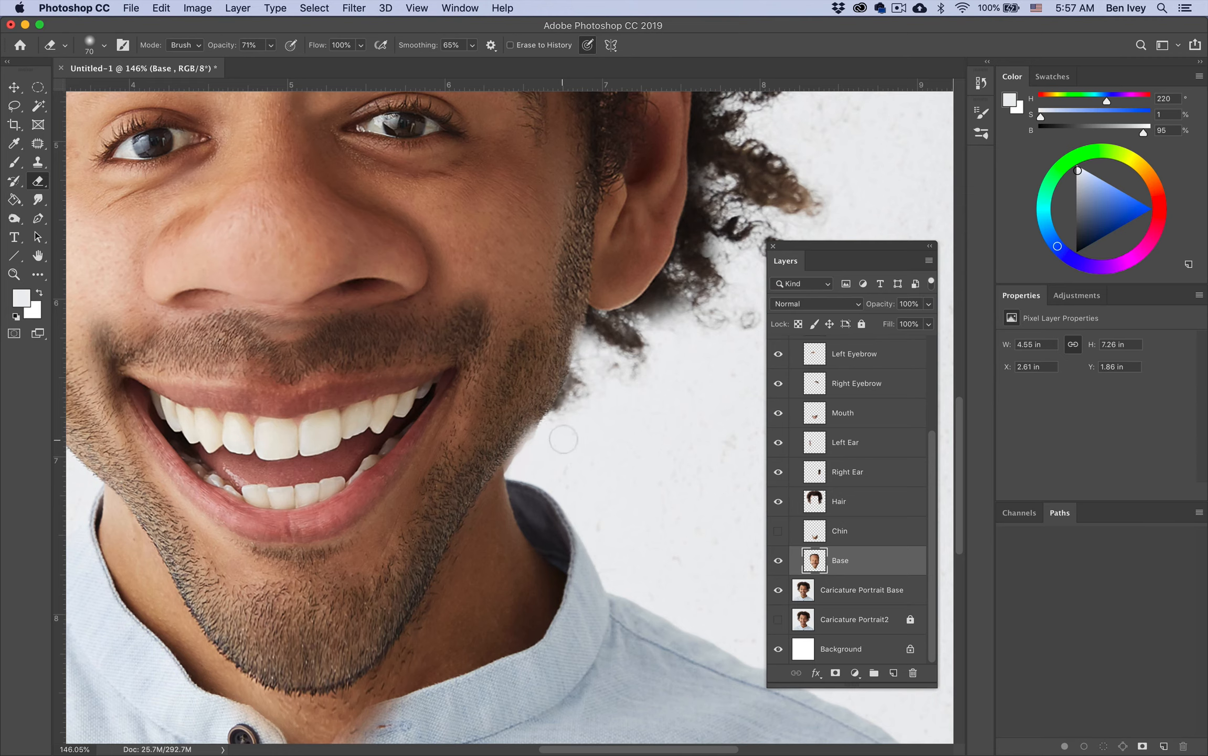
Step: Fit the whole portrait in view and compare it with and without the Caricature New group, leaving the group visible
{"action": "key", "text": "super+minus"}
{"action": "key", "text": "super+0"}
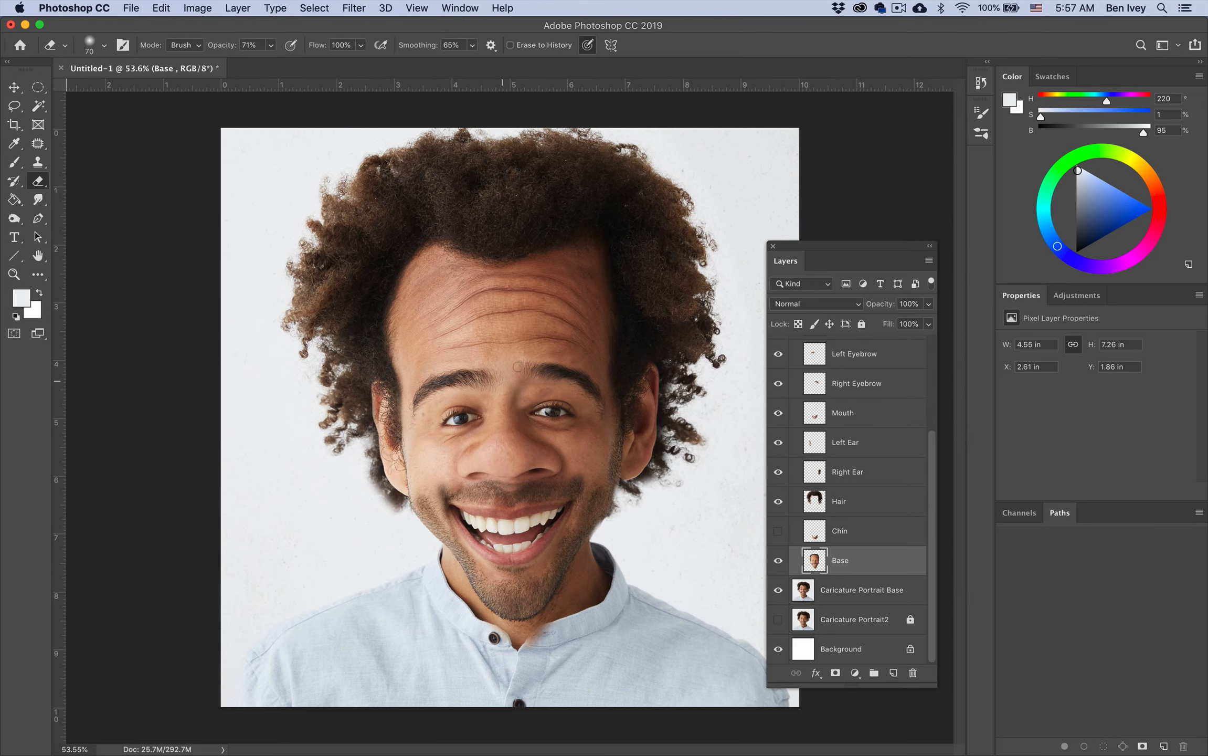
{"action": "scroll", "coordinate": [818, 514], "scroll_direction": "up", "scroll_amount": 5}
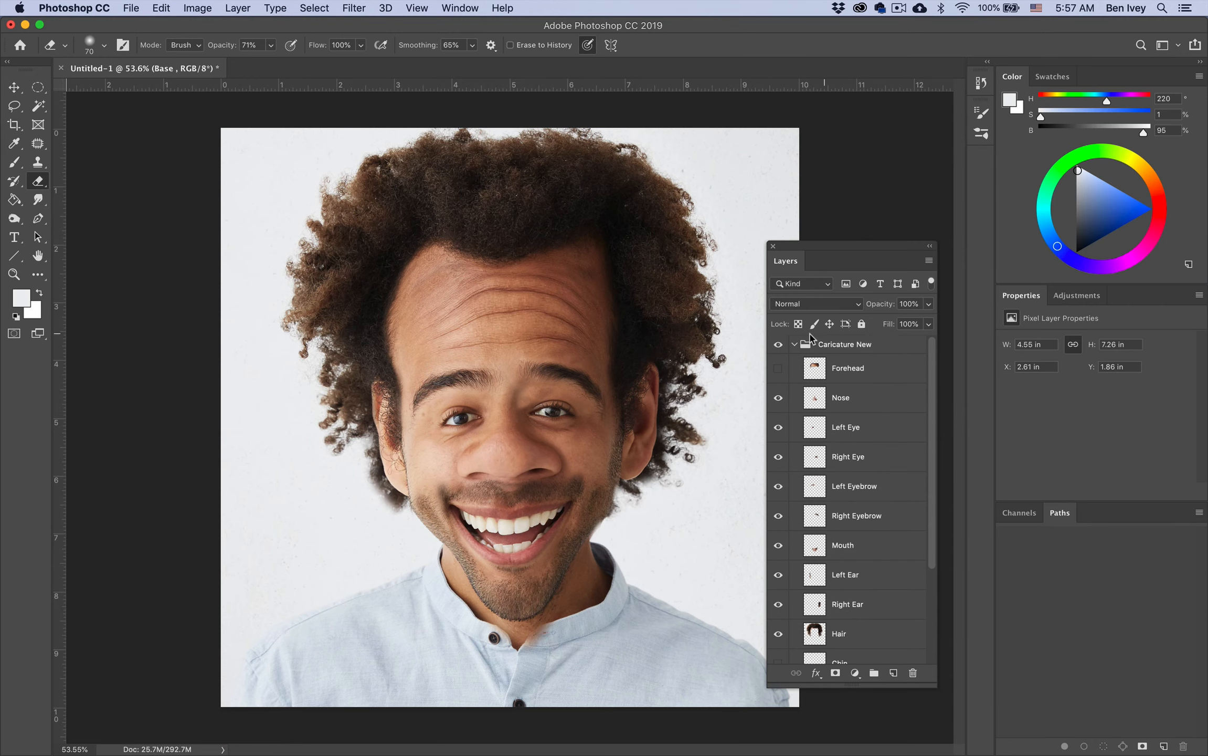
{"action": "left_click", "coordinate": [792, 351]}
{"action": "left_click", "coordinate": [794, 345]}
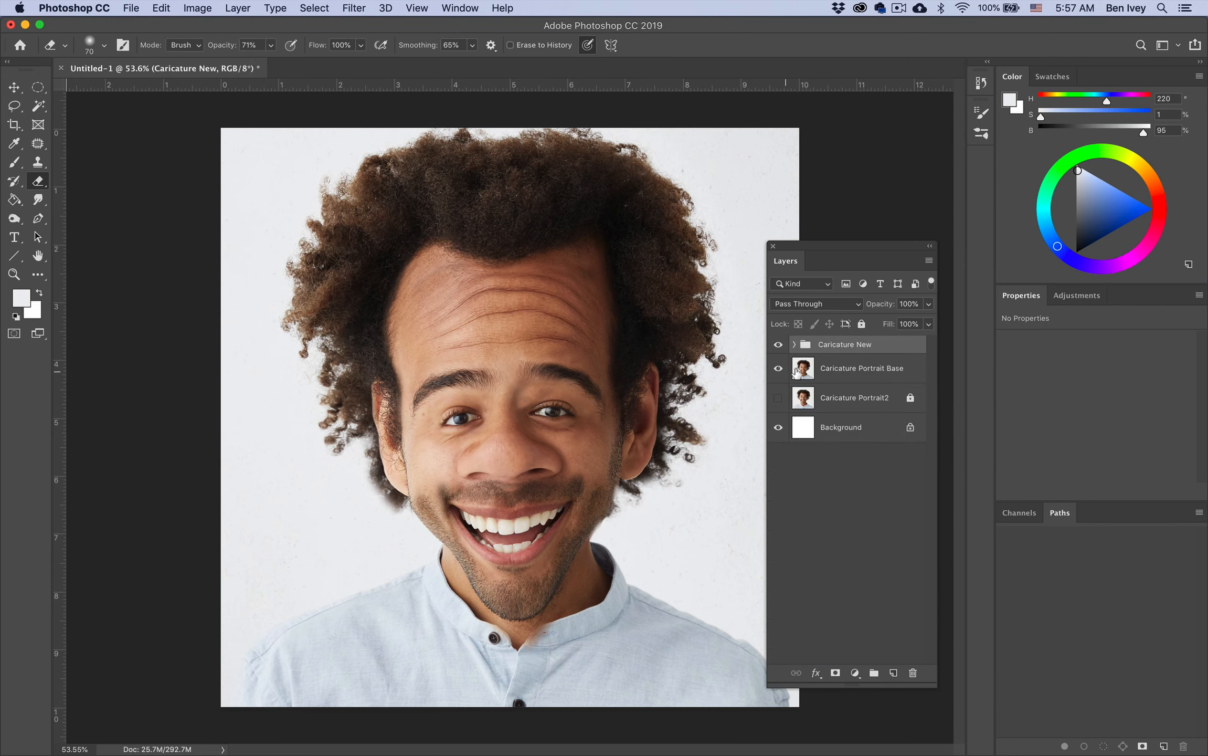
{"action": "left_click", "coordinate": [779, 345]}
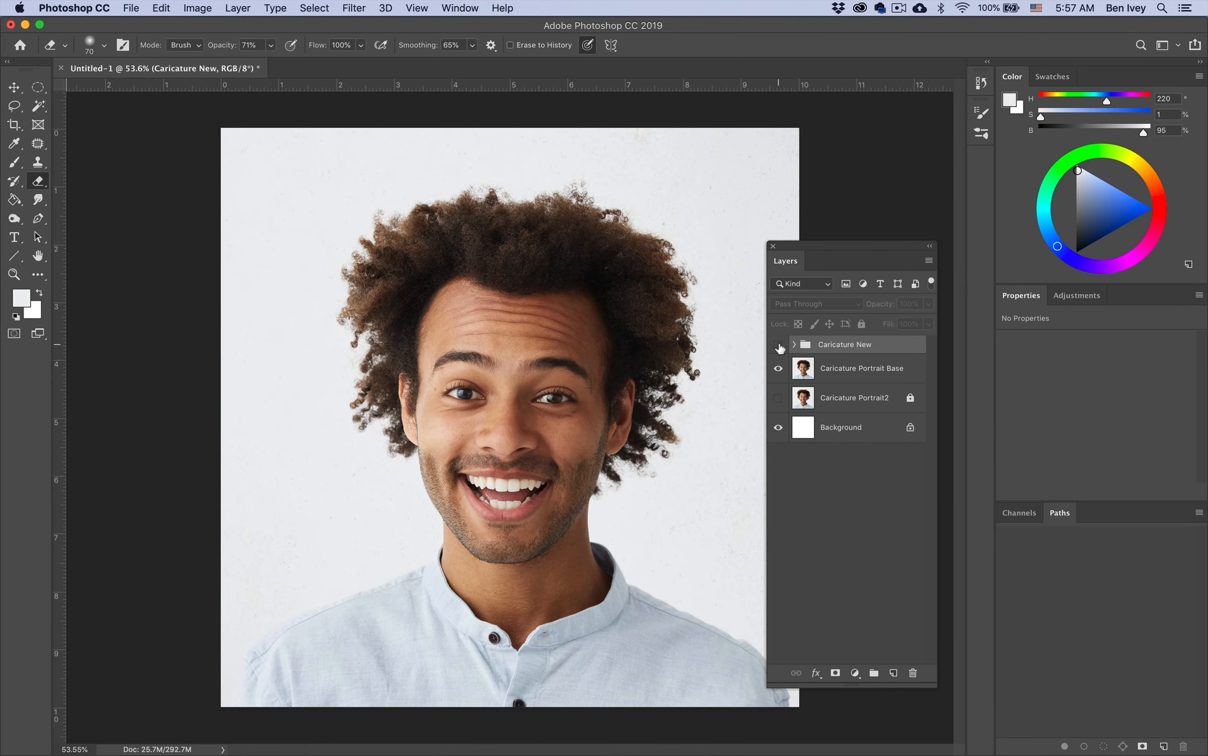
{"action": "left_click", "coordinate": [779, 345]}
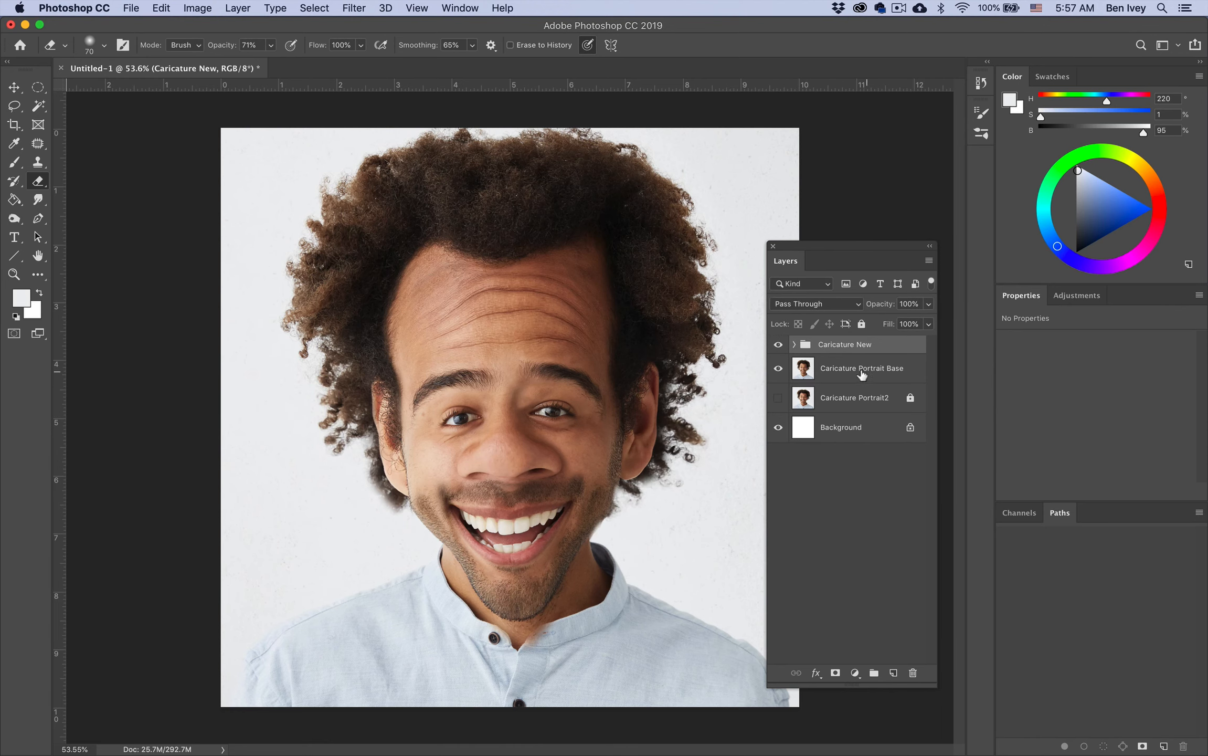
{"action": "left_click", "coordinate": [778, 346]}
{"action": "left_click", "coordinate": [779, 345]}
Step: Erase the leftover skin covering the shirt collar below the chin on the Base layer, raising the eraser opacity to 100%
{"action": "left_click", "coordinate": [794, 344]}
{"action": "scroll", "coordinate": [890, 550], "scroll_direction": "down", "scroll_amount": 3}
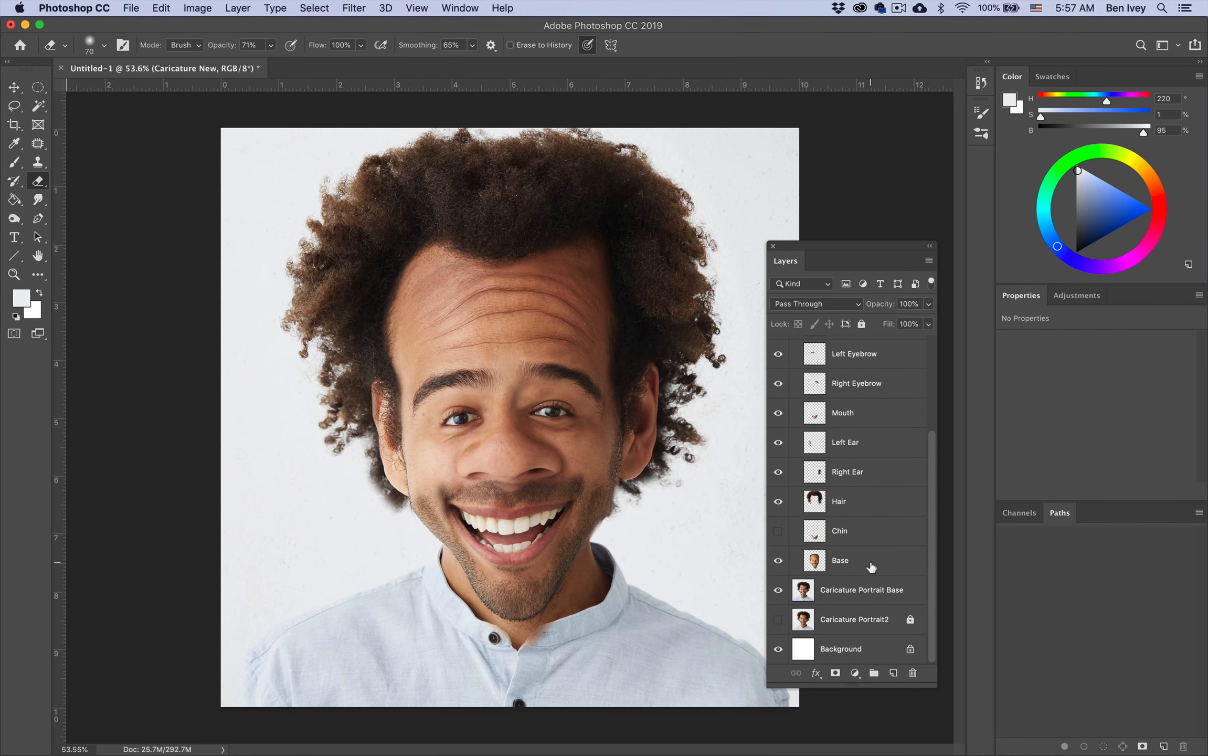
{"action": "left_click", "coordinate": [871, 564]}
{"action": "left_click_drag", "start_coordinate": [553, 636], "coordinate": [510, 650]}
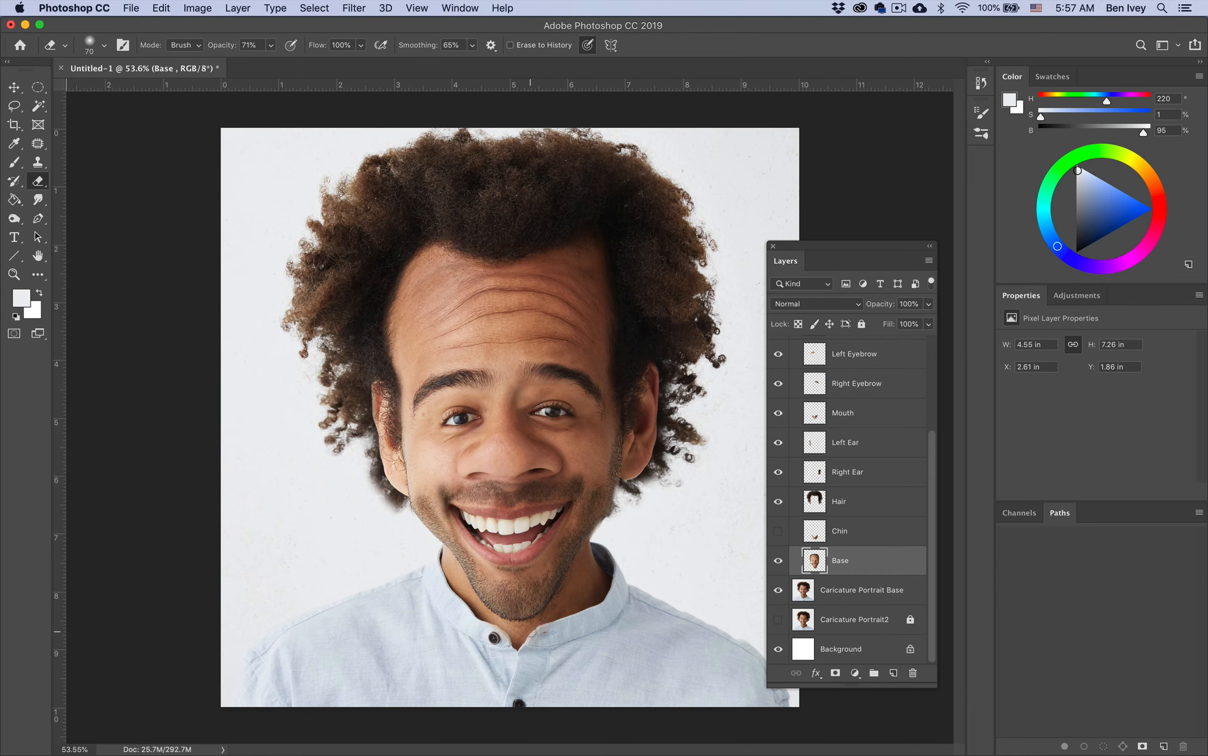
{"action": "left_click_drag", "start_coordinate": [505, 642], "coordinate": [541, 630]}
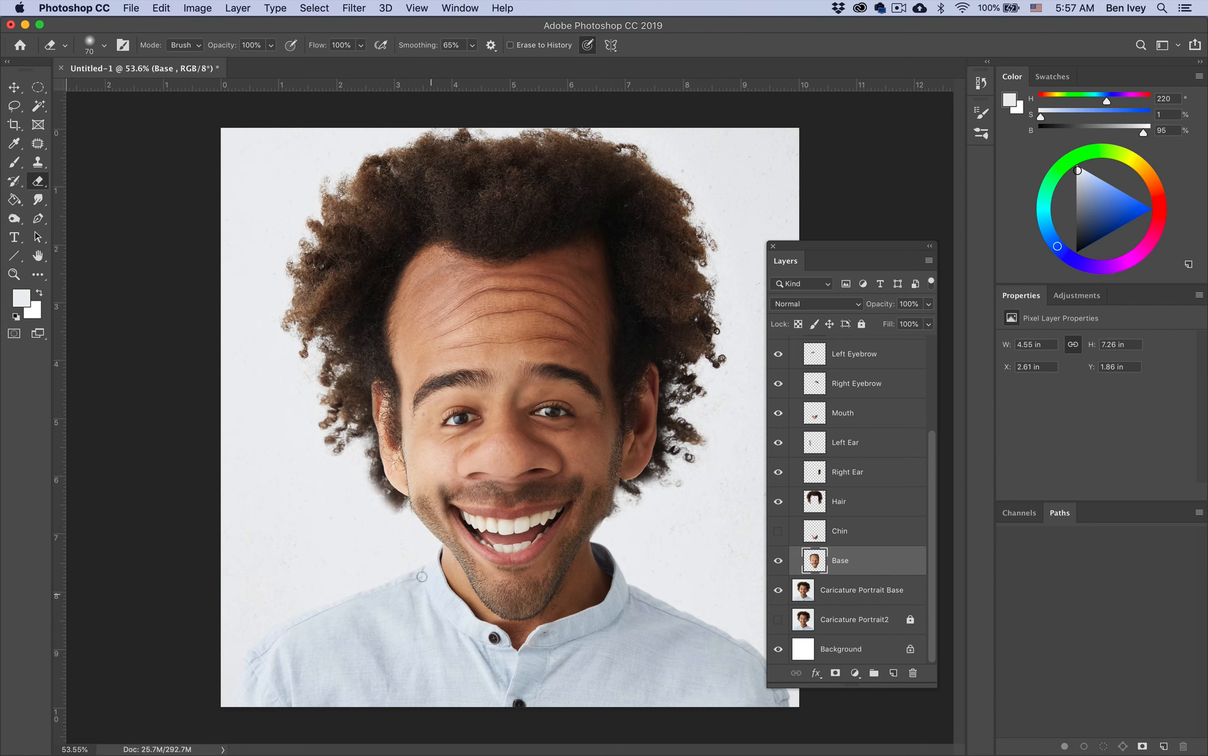
Step: Undo the trial eraser strokes across the left side of the face on the Base layer
{"action": "key", "text": "shift+super+z"}
{"action": "key", "text": "super+z"}
{"action": "key", "text": "shift+super+z"}
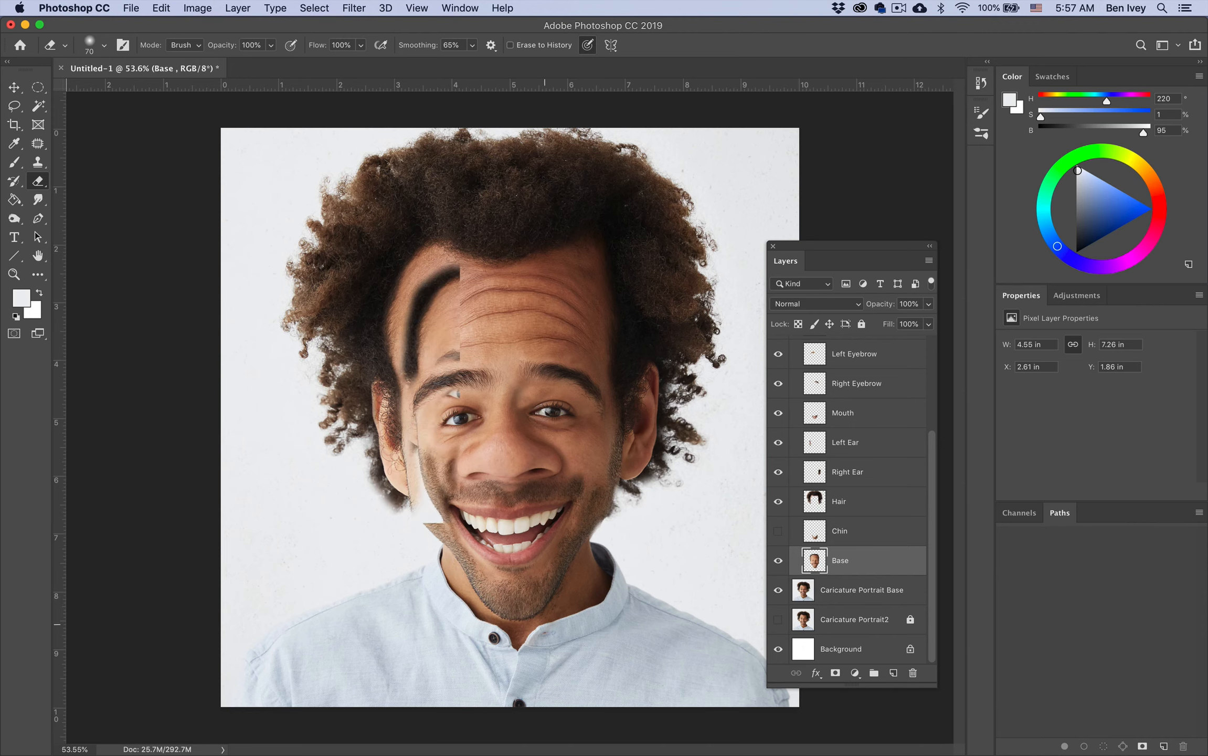
{"action": "key", "text": "super+z"}
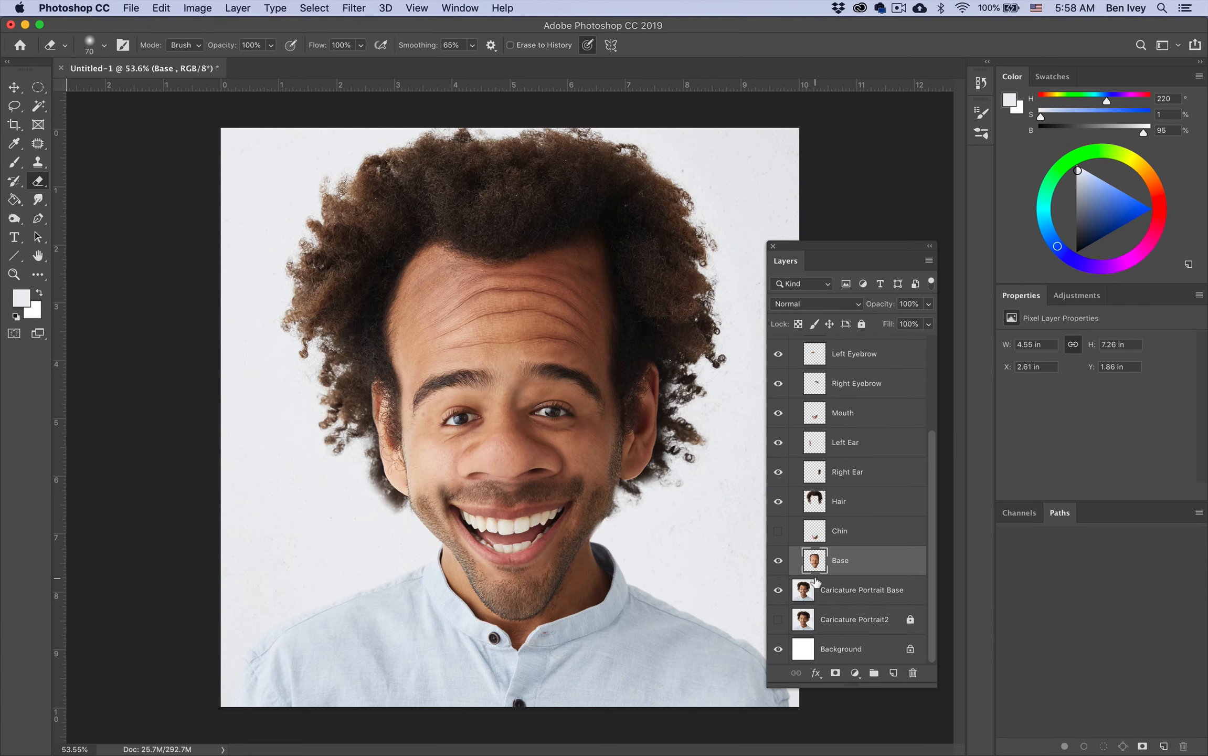
Step: Save the document in Photoshop format in Caricatures refs photos, named with the artist's surname plus "-Photo Caricature", with Maximize Compatibility on
{"action": "scroll", "coordinate": [848, 442], "scroll_direction": "up", "scroll_amount": 5}
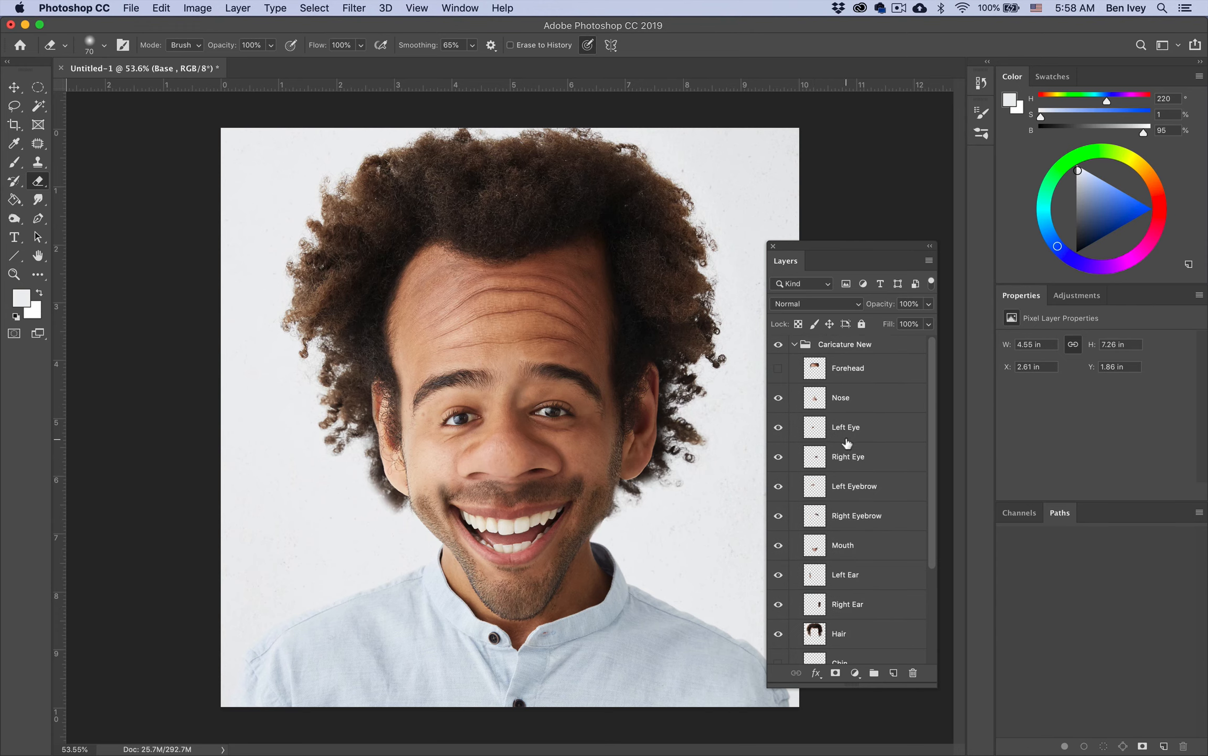
{"action": "left_click", "coordinate": [794, 344]}
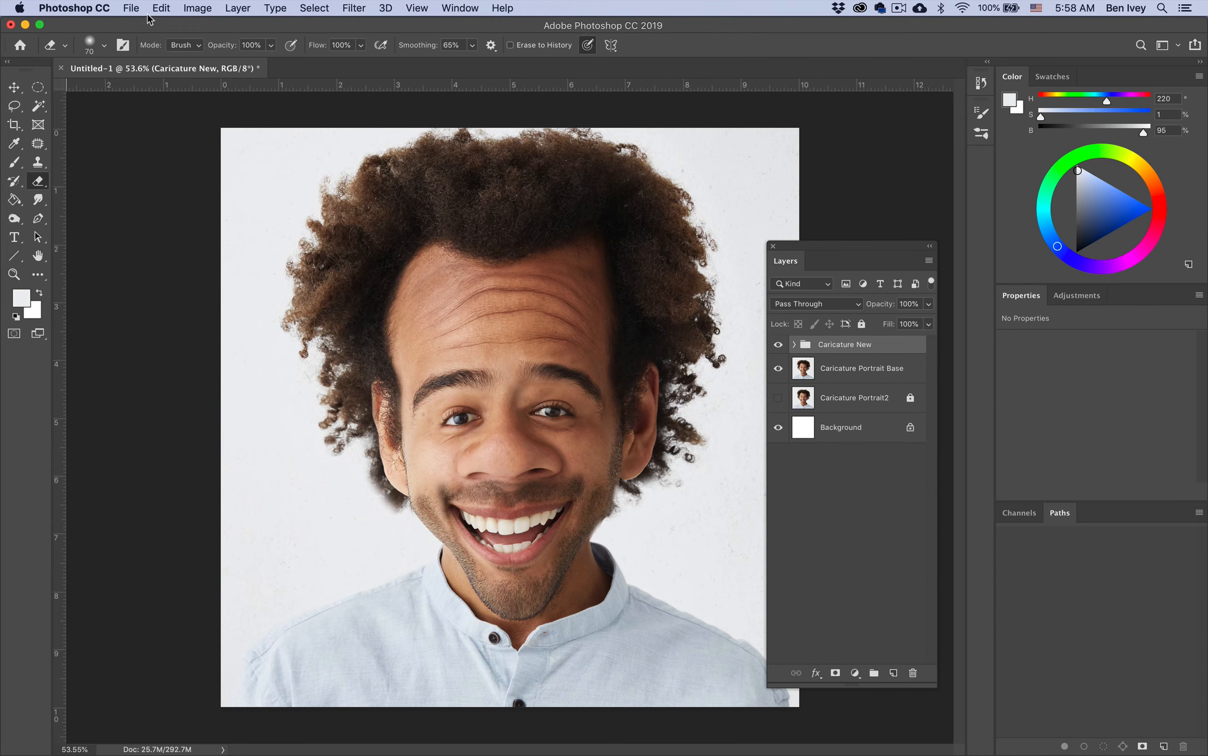
{"action": "left_click", "coordinate": [131, 8]}
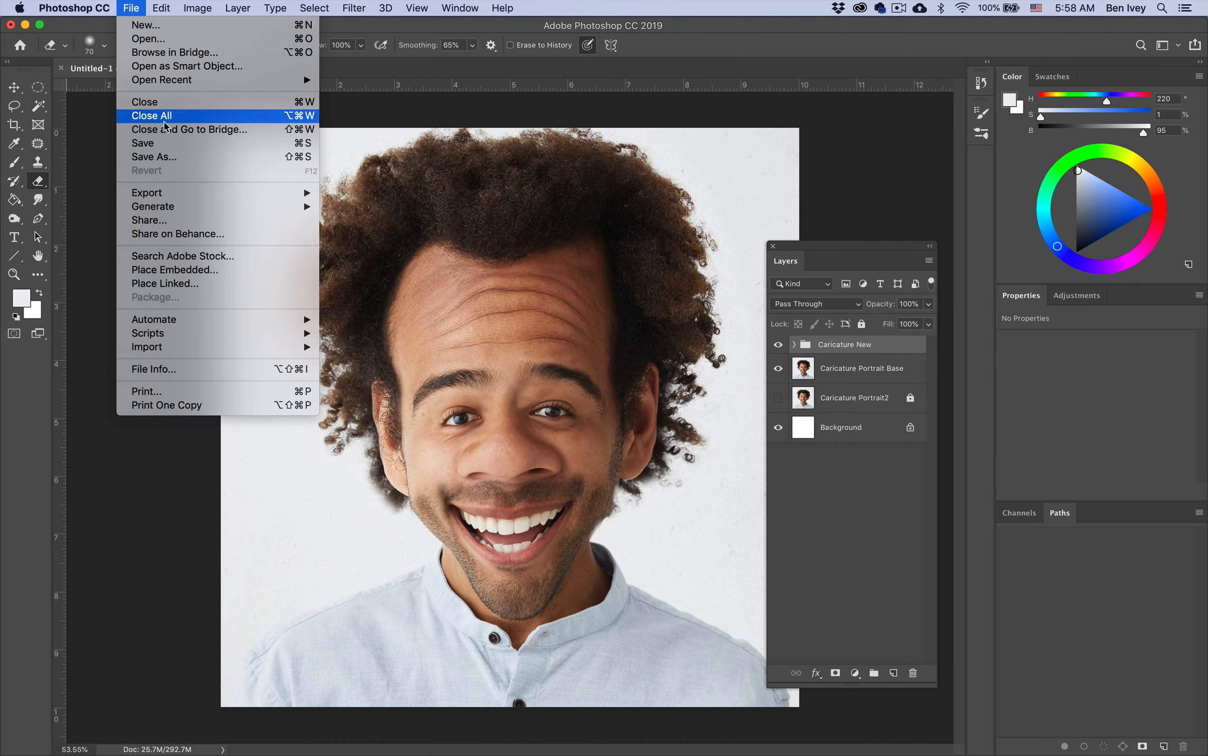
{"action": "left_click", "coordinate": [175, 145]}
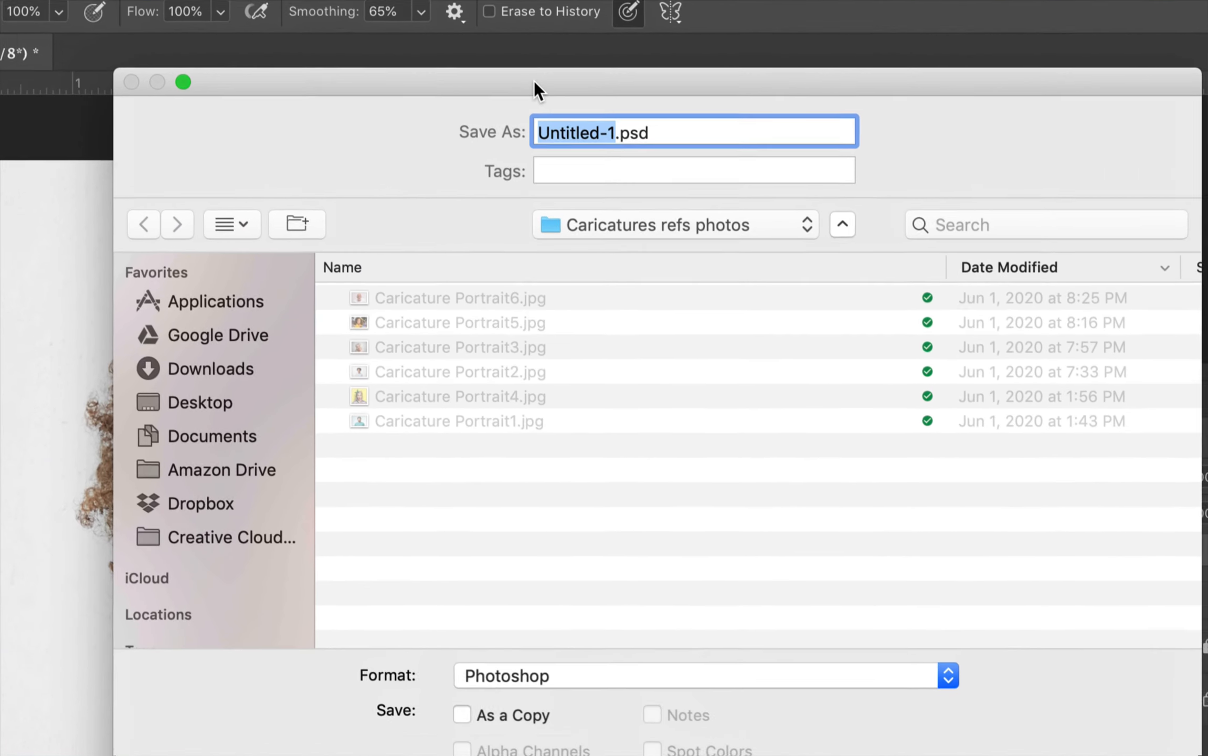
{"action": "type", "text": "Ivey"}
{"action": "type", "text": "-Photo"}
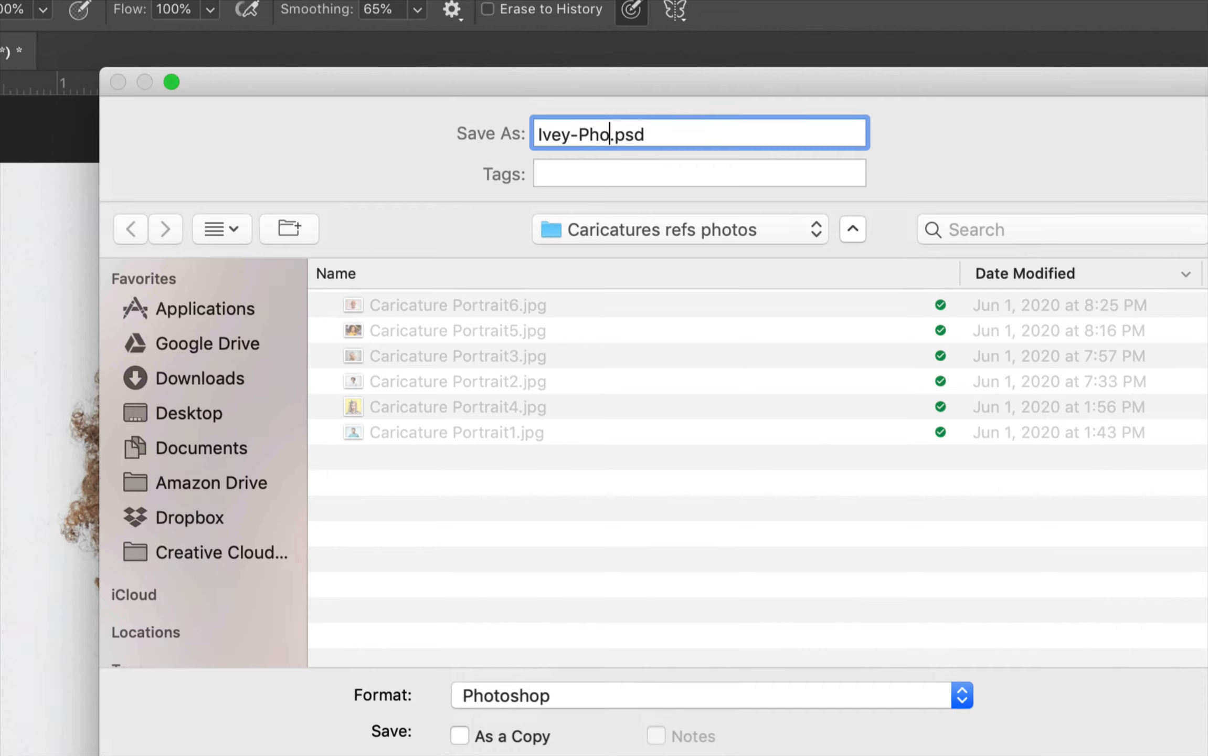
{"action": "type", "text": " Caricature"}
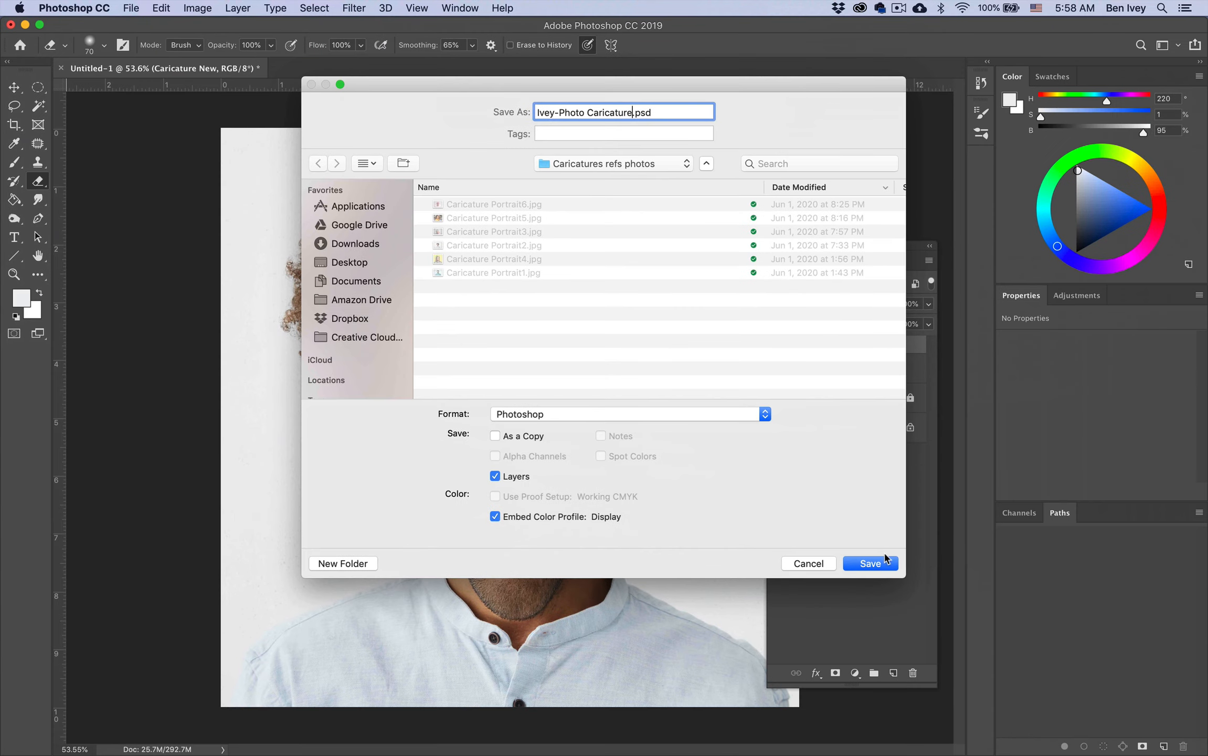
{"action": "left_click", "coordinate": [885, 560]}
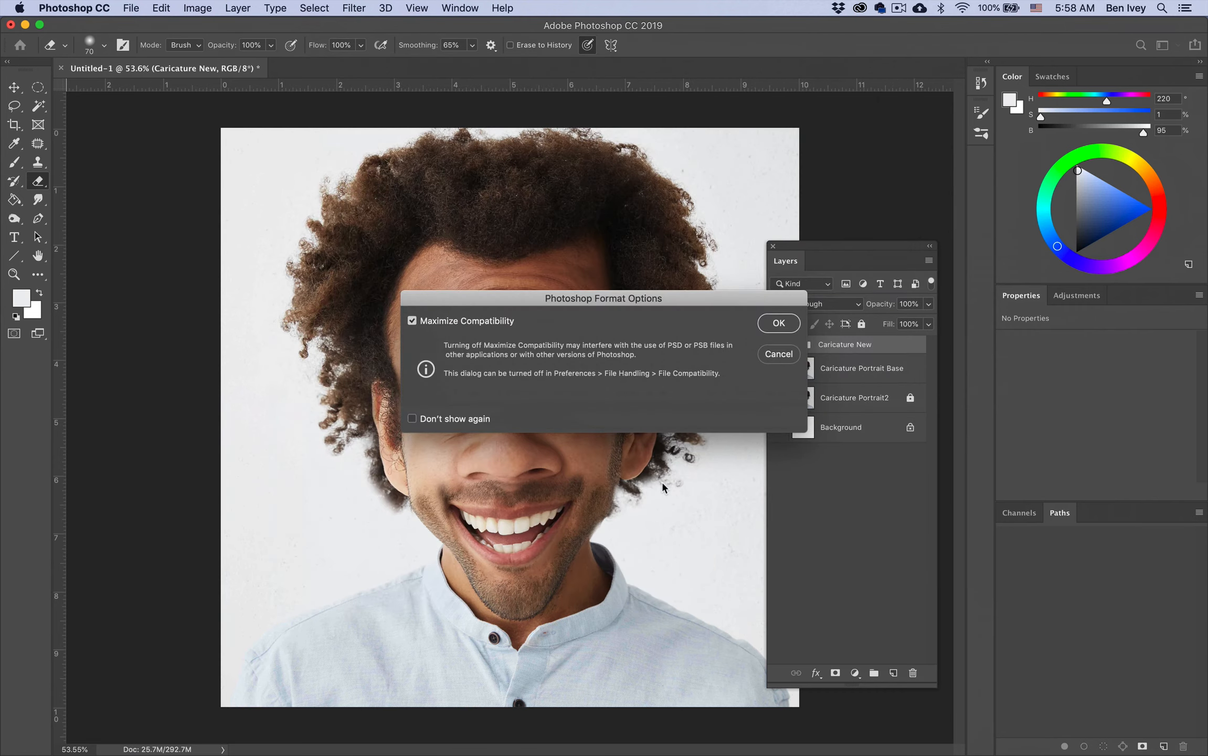
{"action": "left_click", "coordinate": [781, 324]}
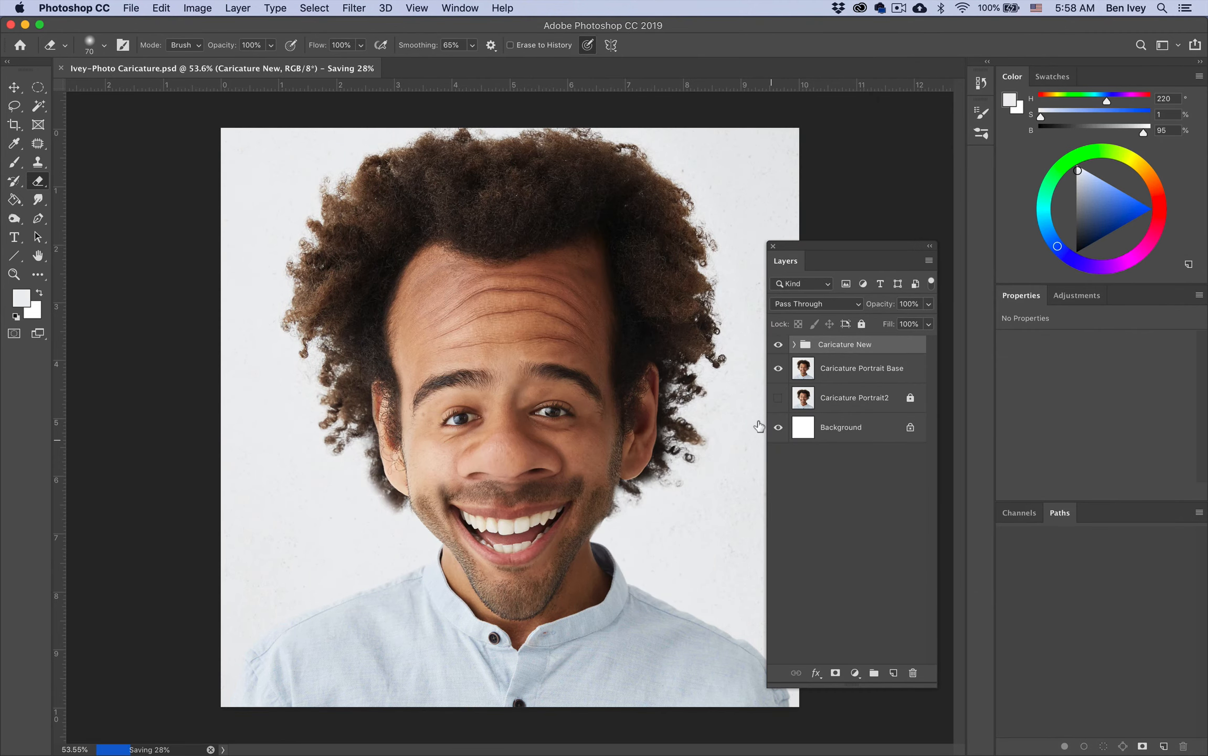